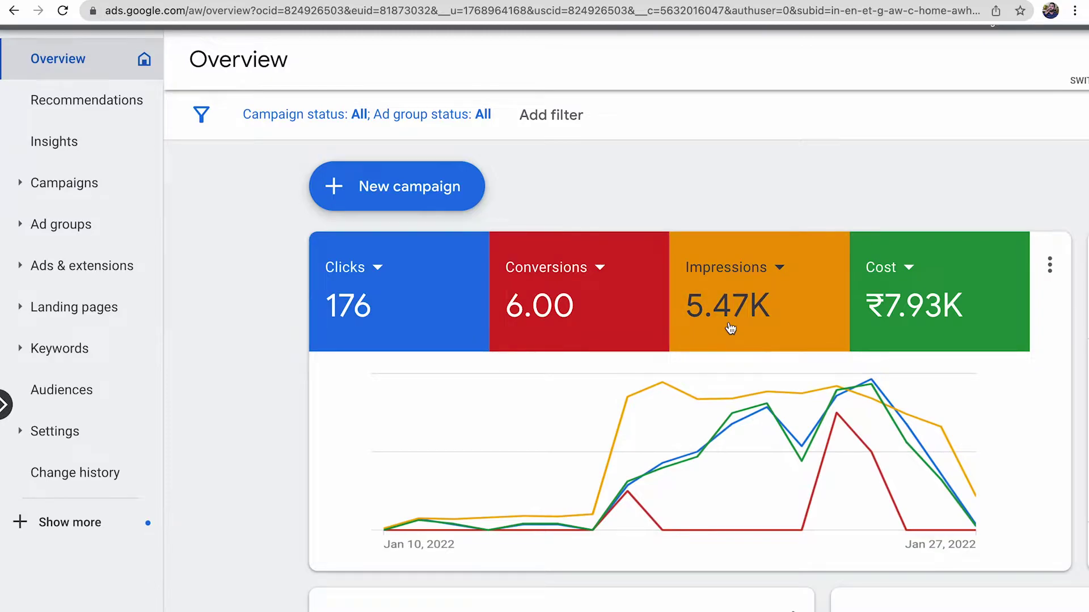
Step: Review the overview's Clicks, Conversions, Impressions and Cost scorecards along with the reporting date range
mouse_move(730, 329)
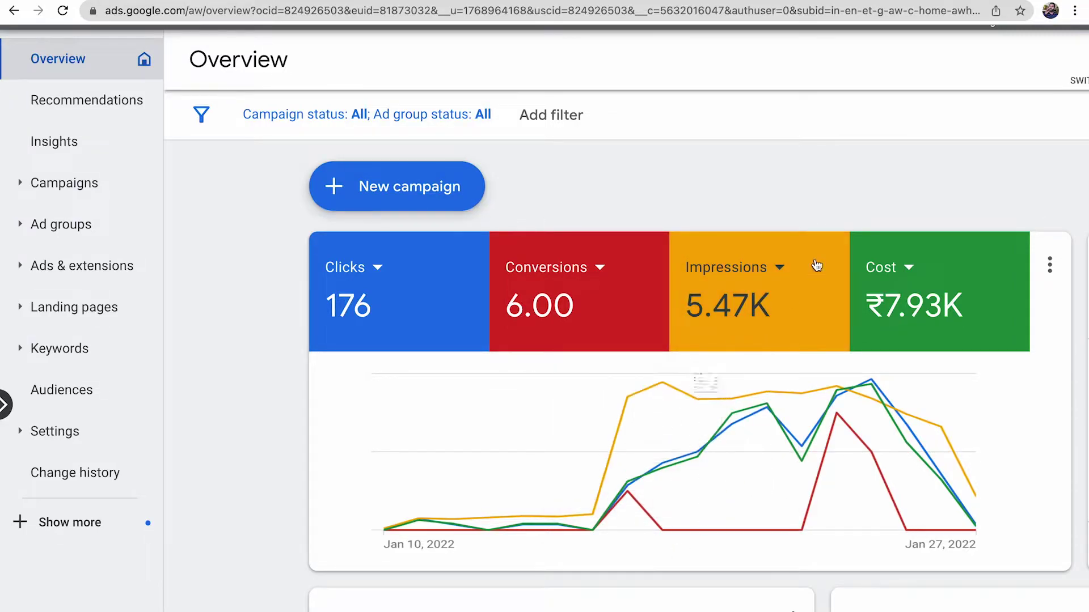
drag(848, 160, 850, 74)
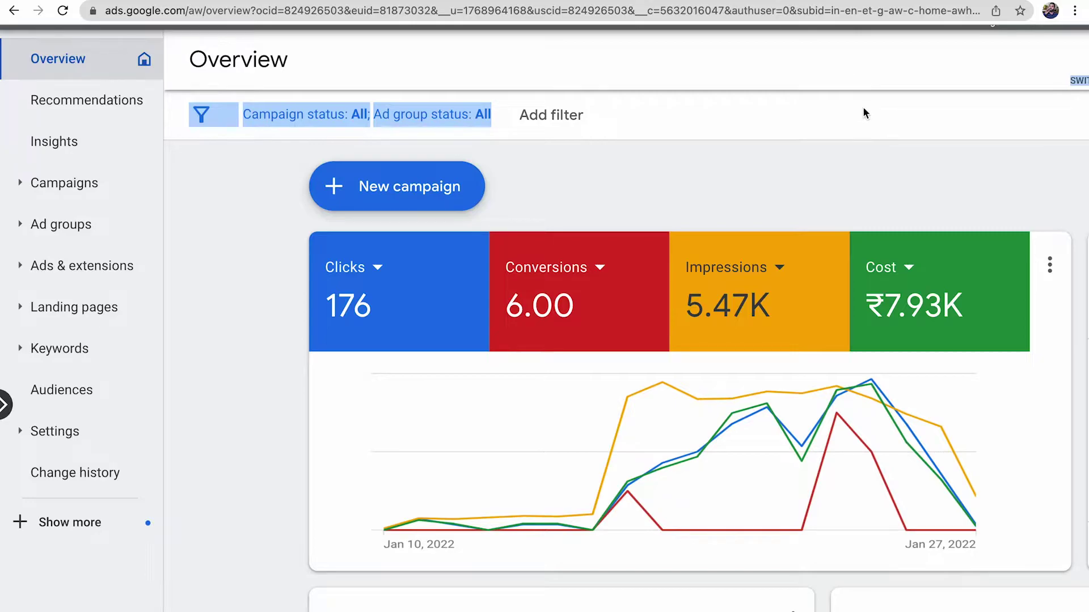
key(ctrl+minus)
scroll(863, 106, up, 3)
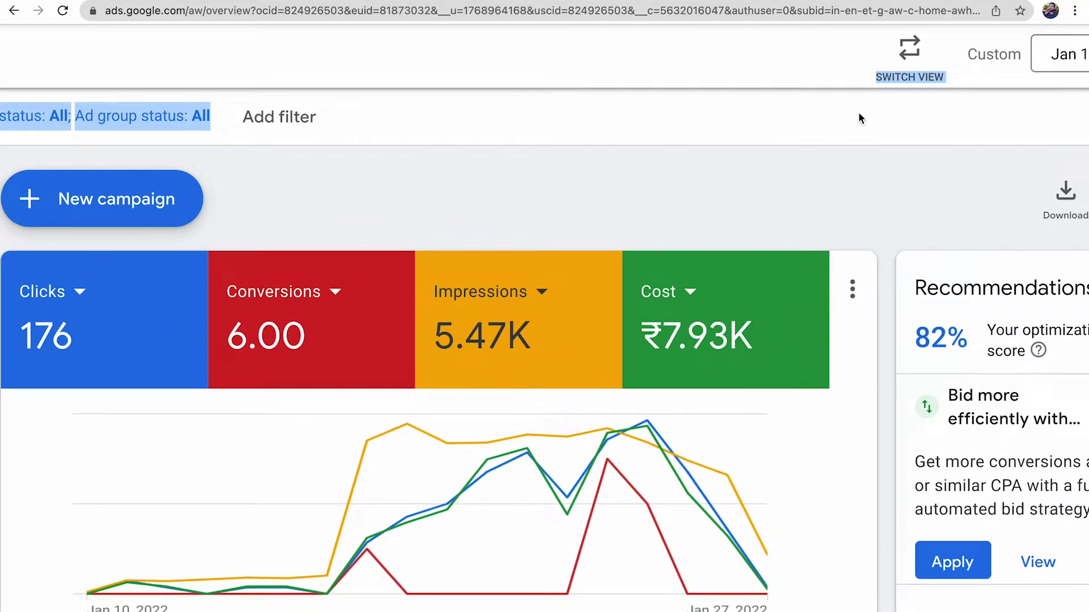
click(859, 115)
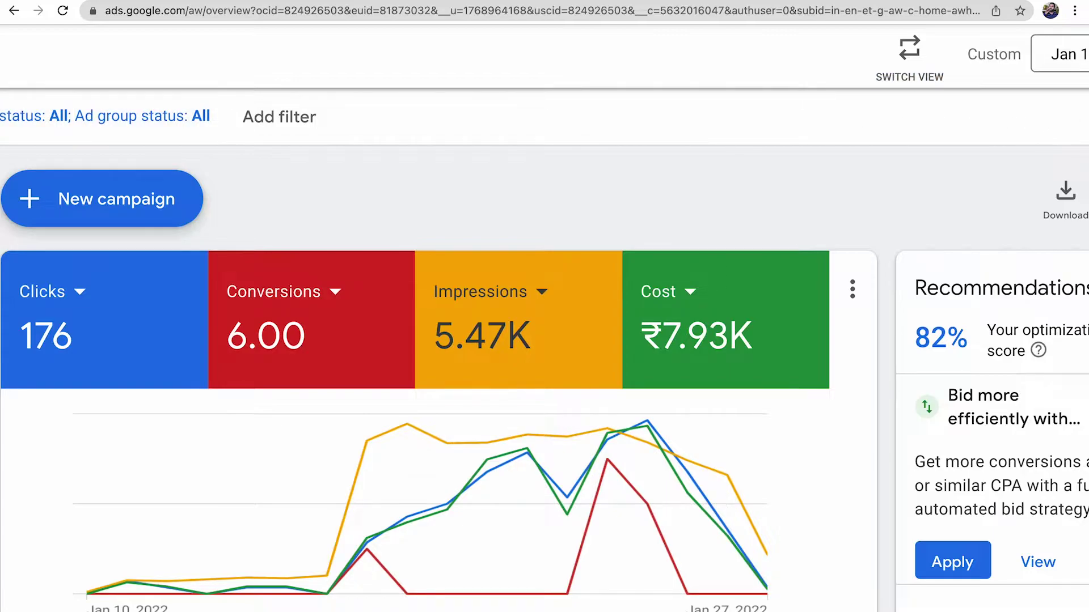
scroll(987, 115, right, 5)
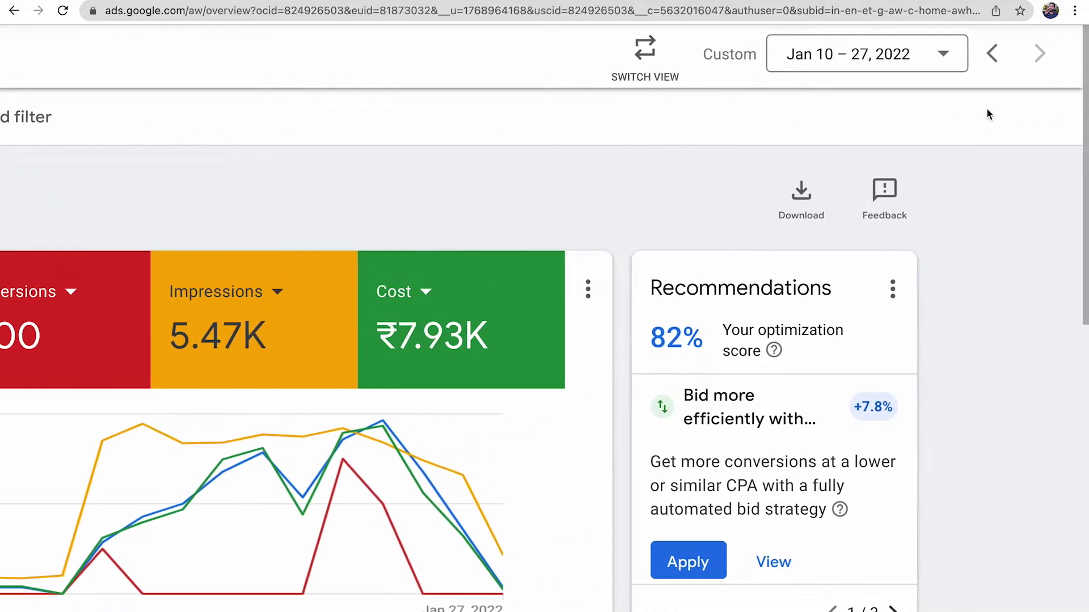
scroll(987, 115, left, 5)
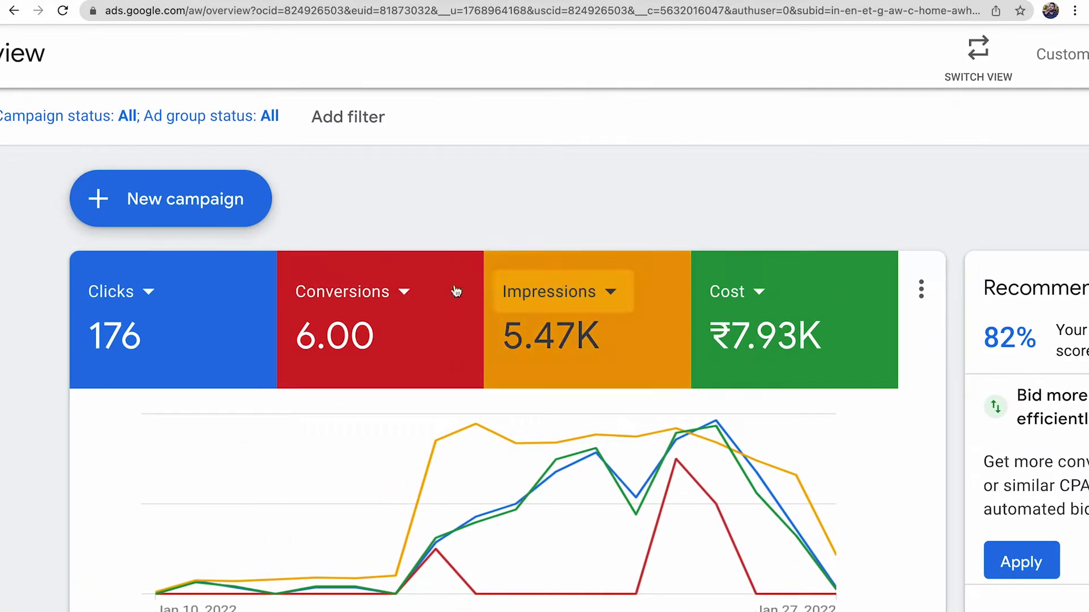
Step: Change the Conversions scorecard to Avg. CPC and the Impressions scorecard to Conversions for all categories
click(361, 290)
click(390, 425)
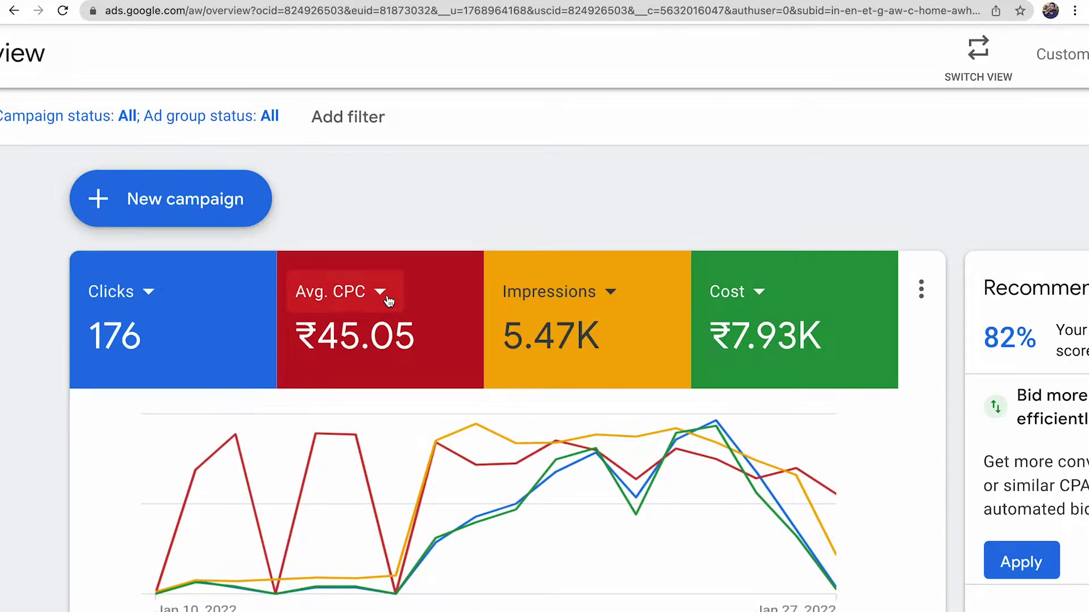
click(582, 296)
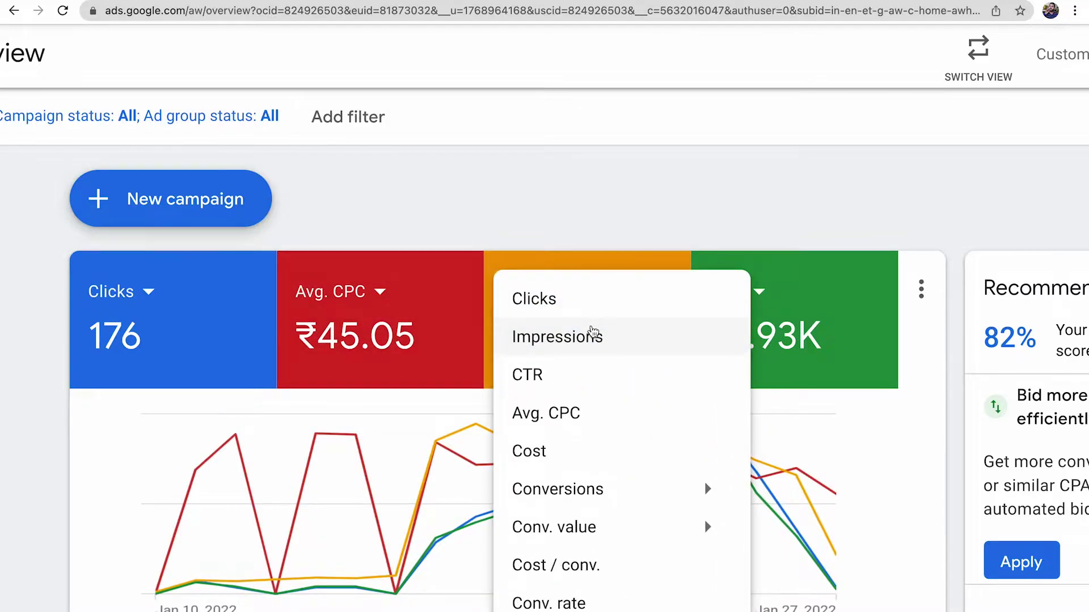
click(476, 187)
click(530, 290)
mouse_move(720, 493)
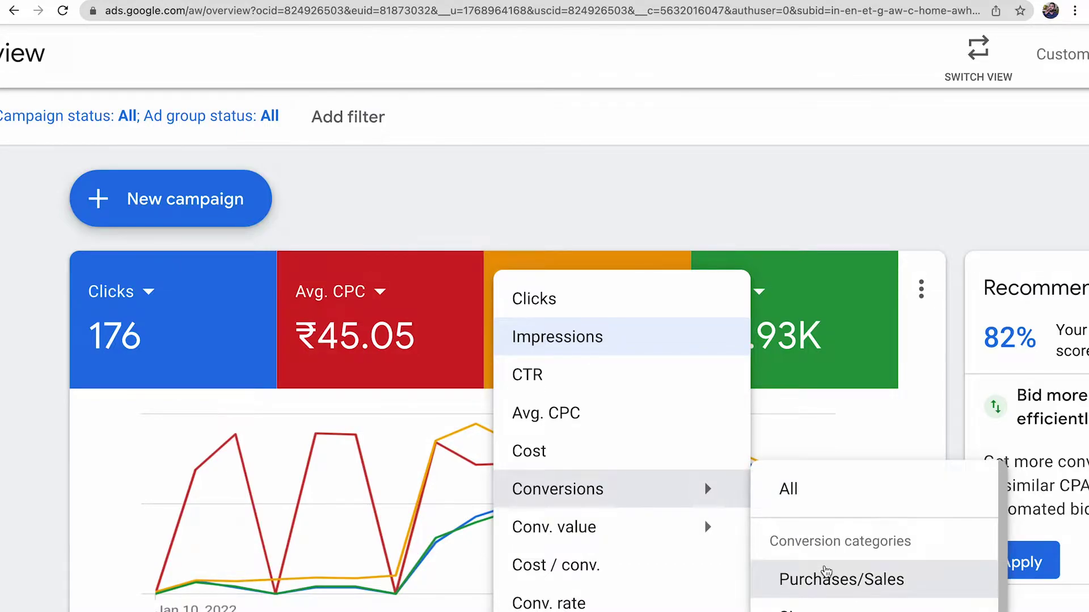
click(831, 582)
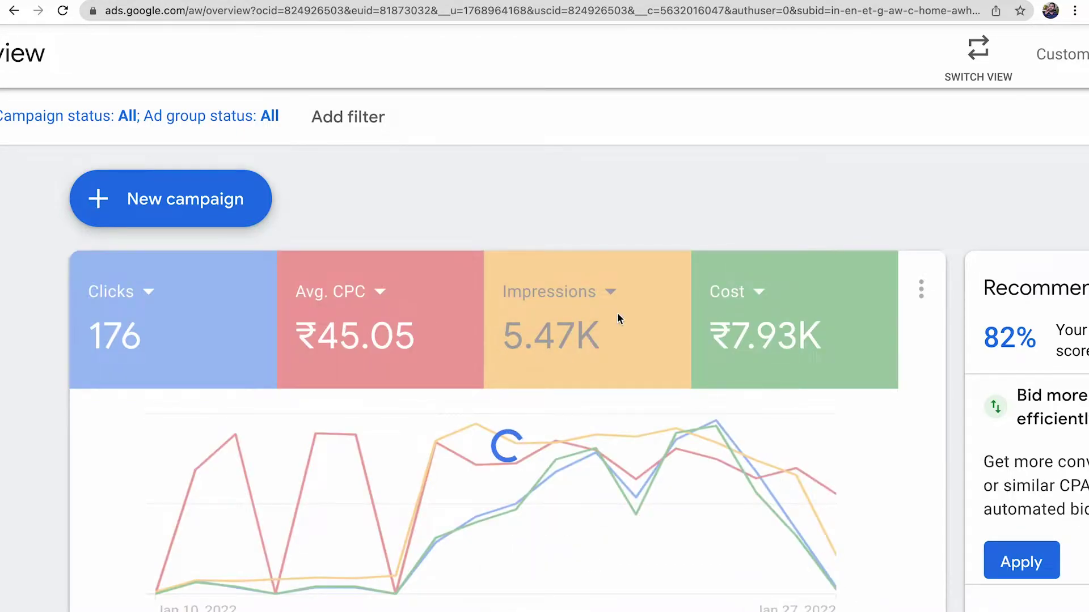
click(593, 300)
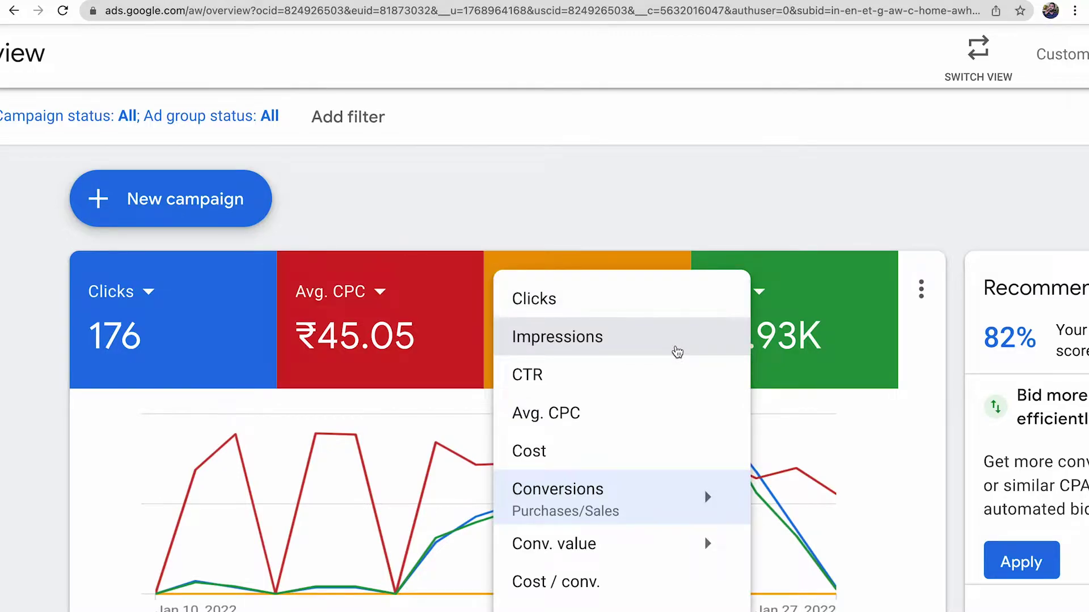
mouse_move(709, 501)
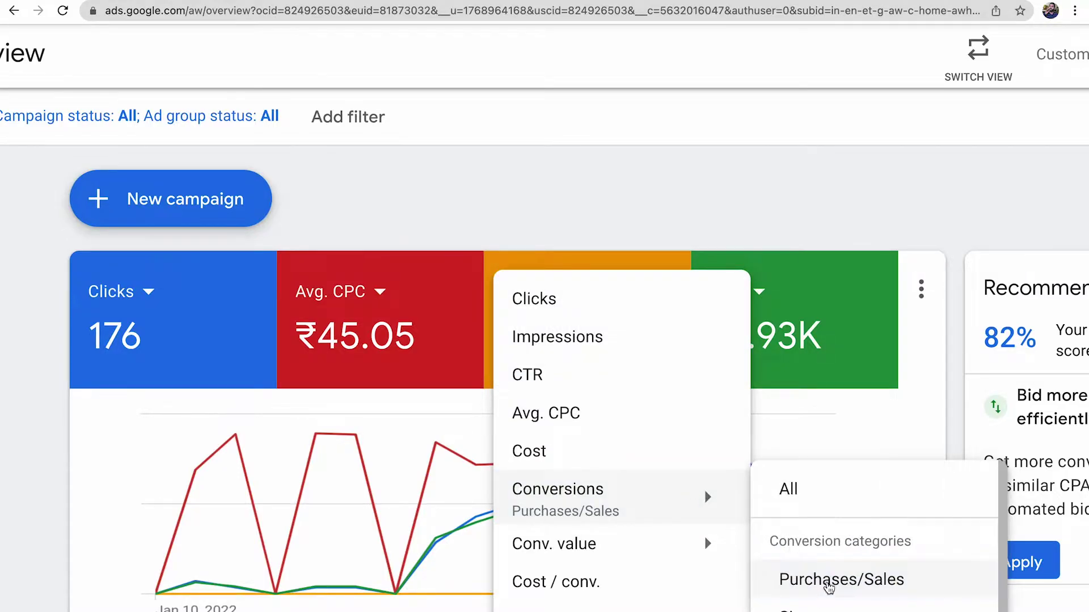
click(774, 502)
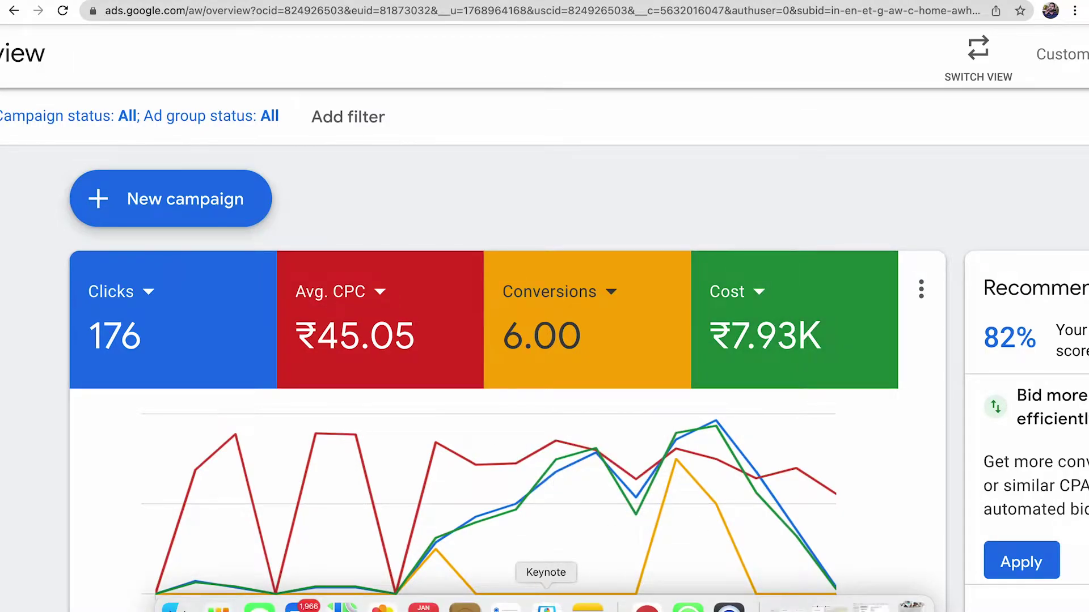
Step: Open Calculator and multiply 75 by 8
click(218, 606)
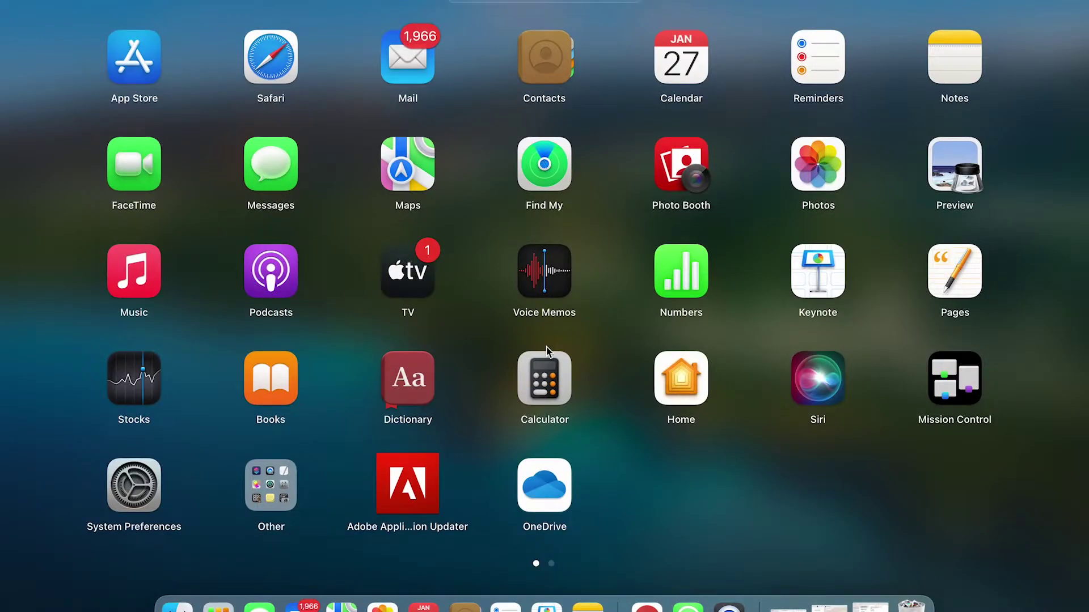
click(547, 353)
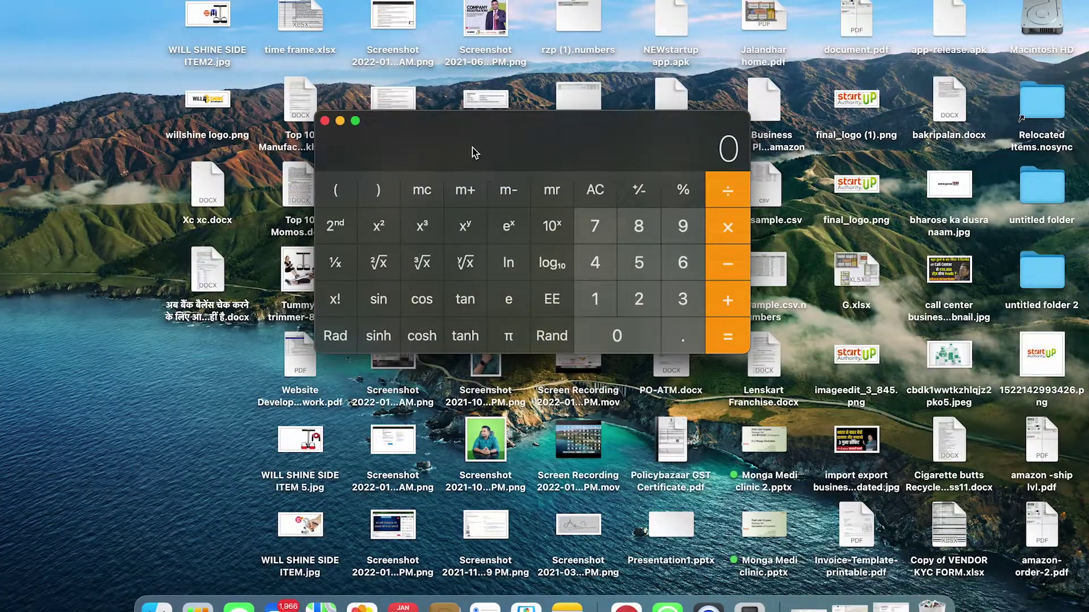
drag(476, 153, 216, 152)
key(7)
click(379, 263)
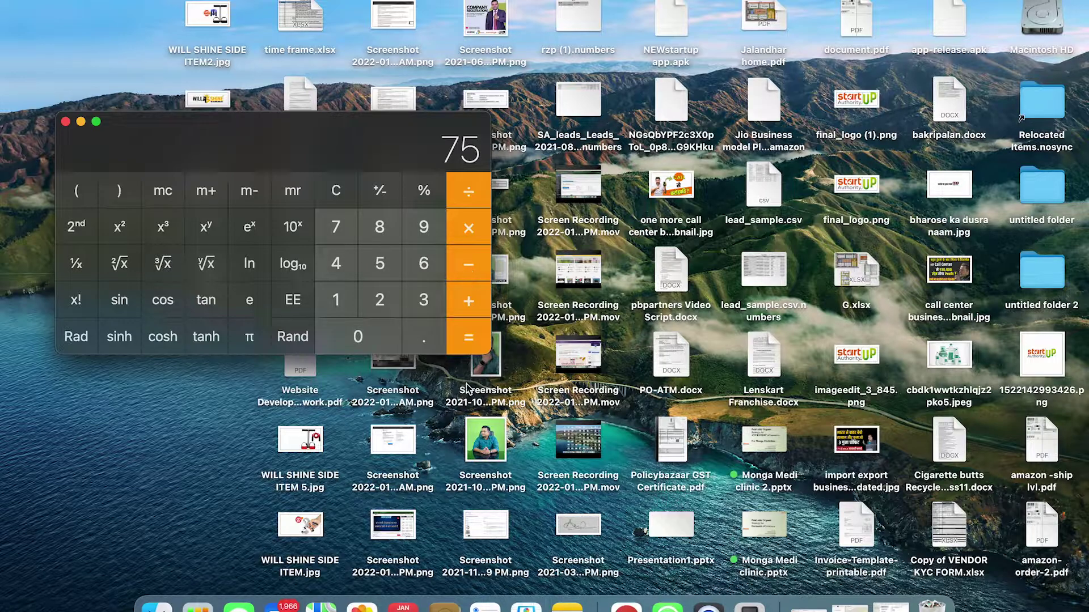
click(466, 237)
click(380, 227)
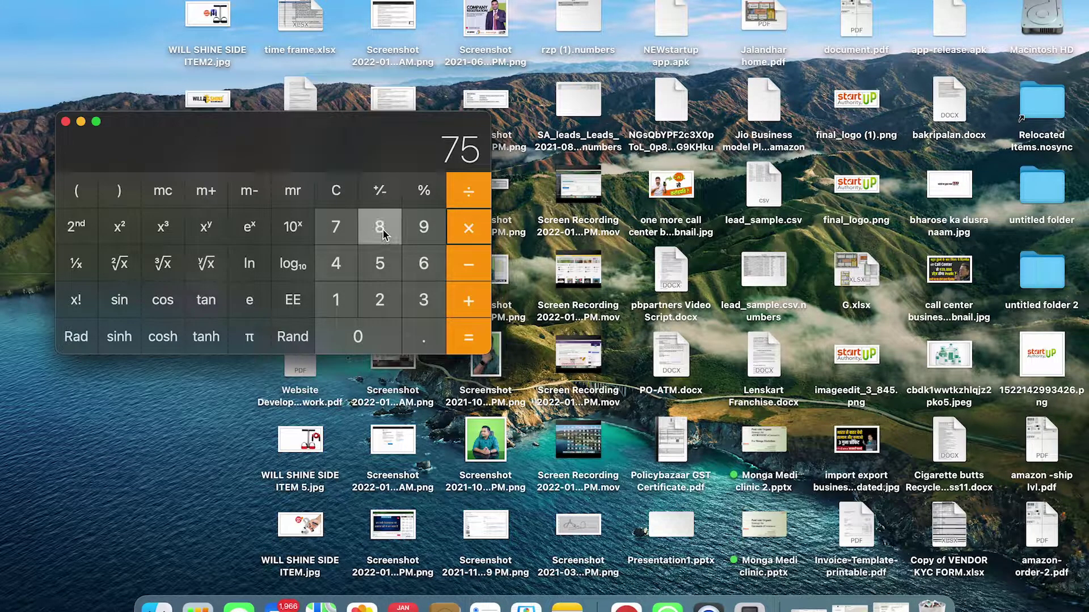
click(469, 335)
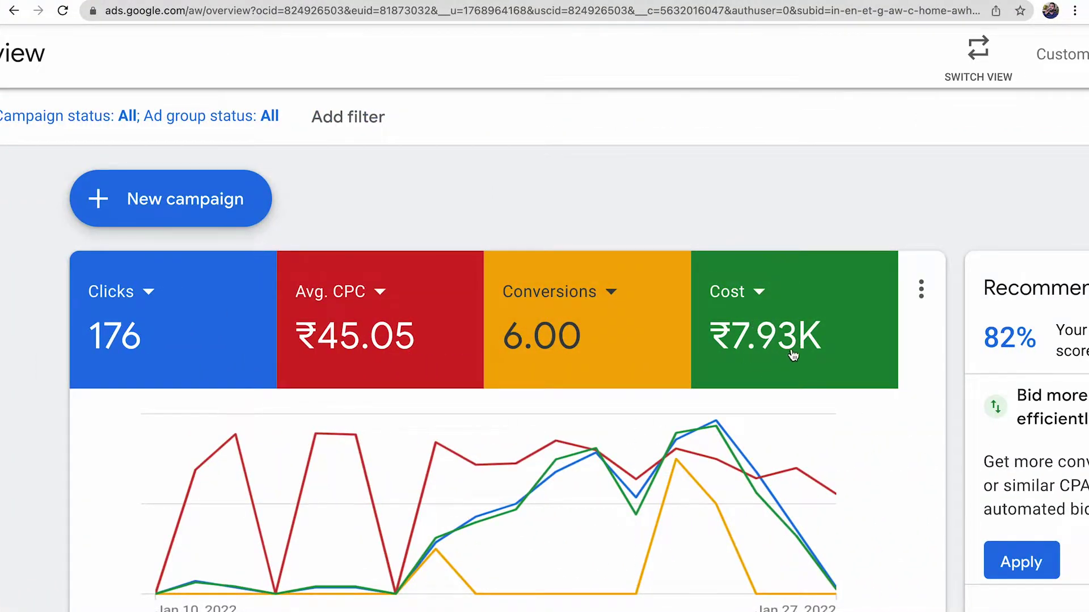
Step: Search Google in a new browser tab for "convert inr to usd"
mouse_move(795, 355)
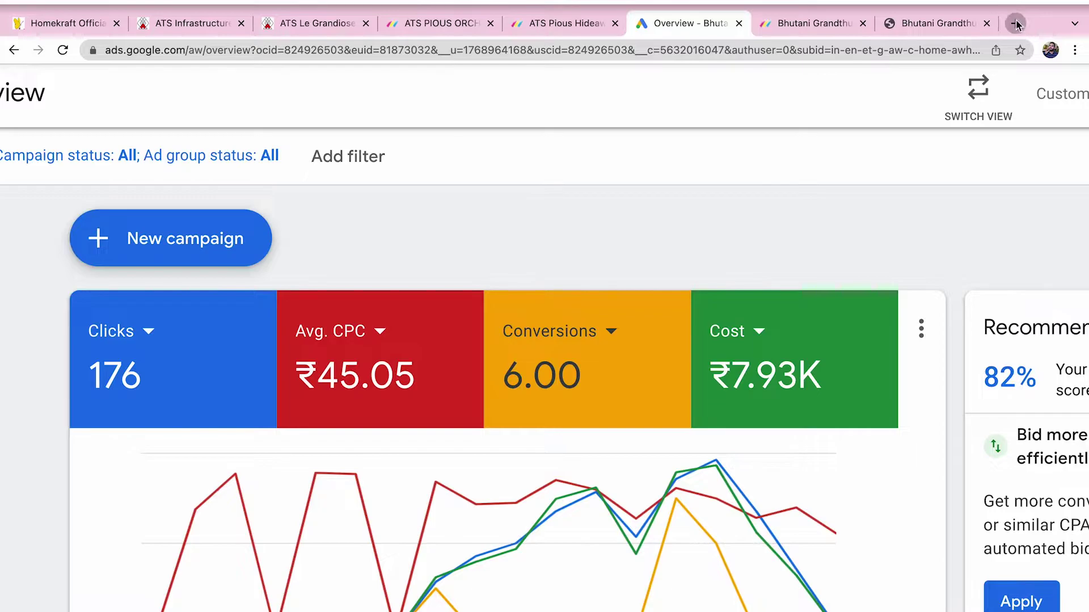
click(1016, 19)
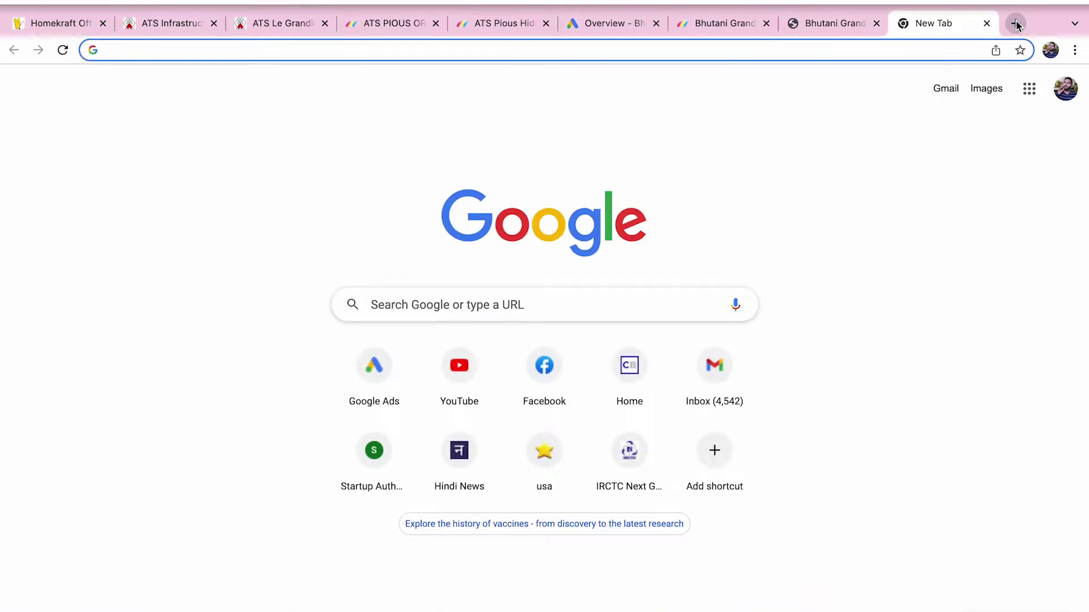
text(conbe)
key(BackSpace)
key(BackSpace)
key(BackSpace)
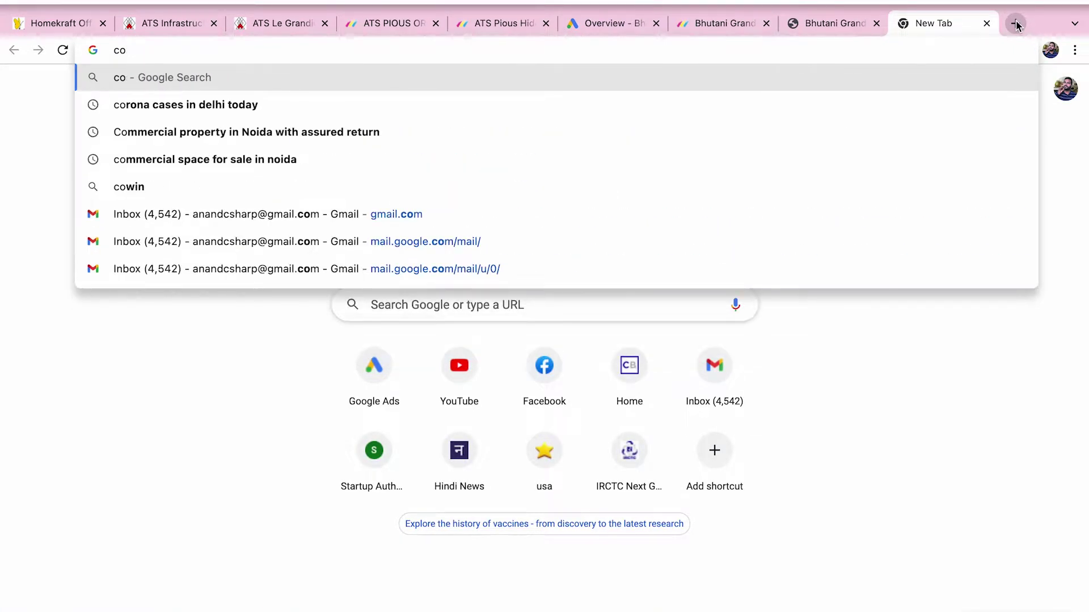
text(nvert)
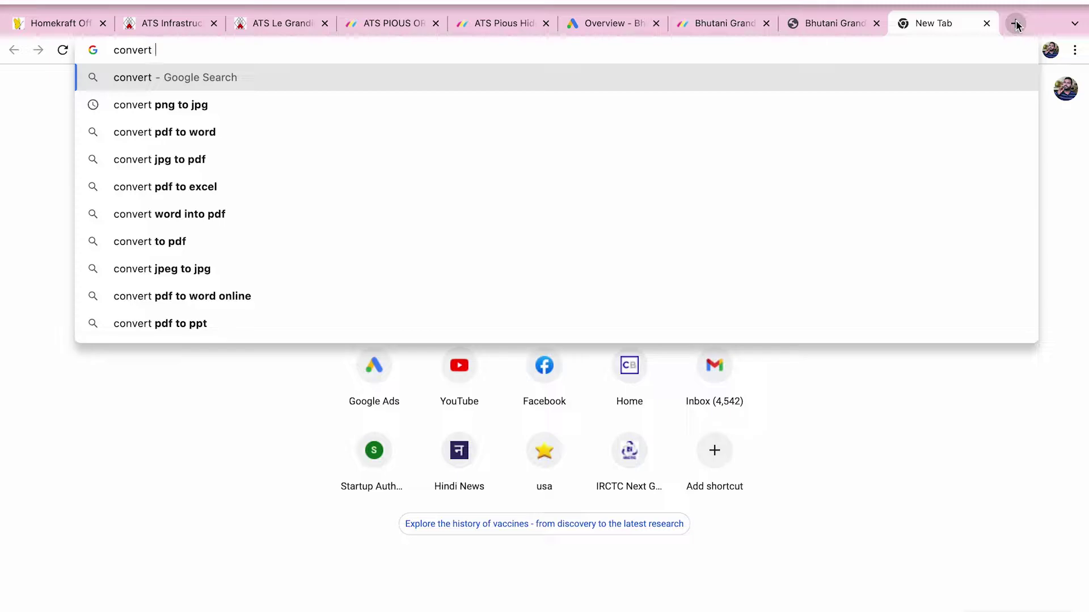
text( inr to)
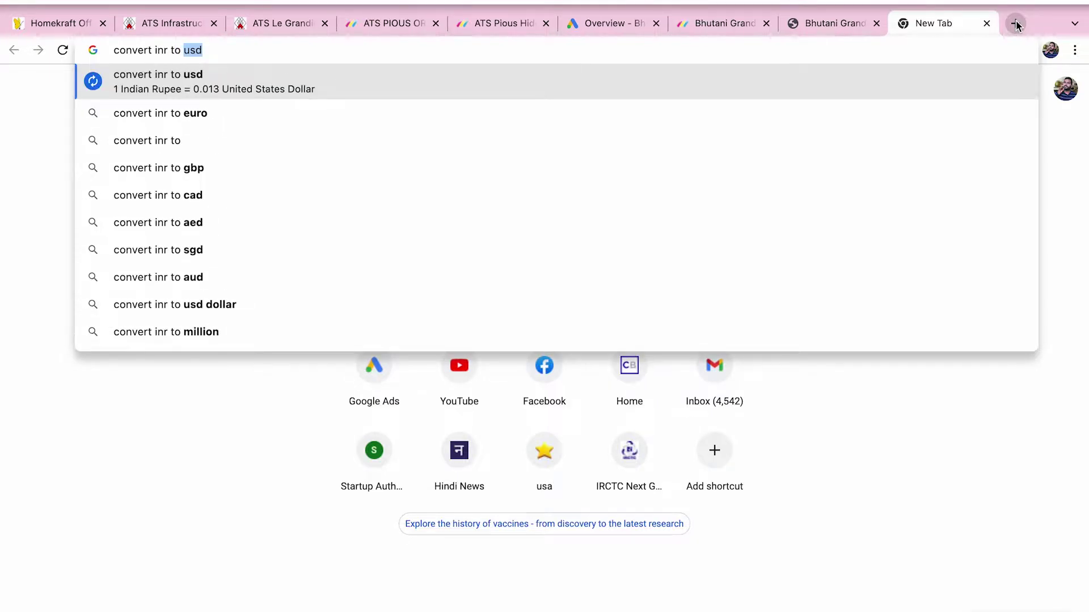
key(Return)
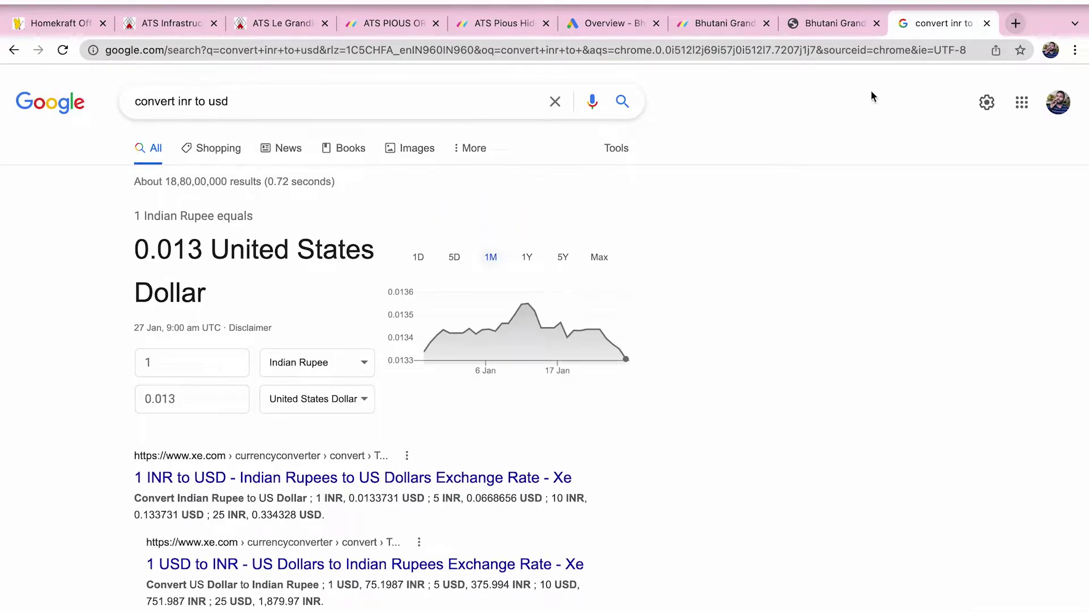
Step: Convert 7930 Indian rupees to United States dollars in the currency converter
click(178, 321)
key(BackSpace)
text(7)
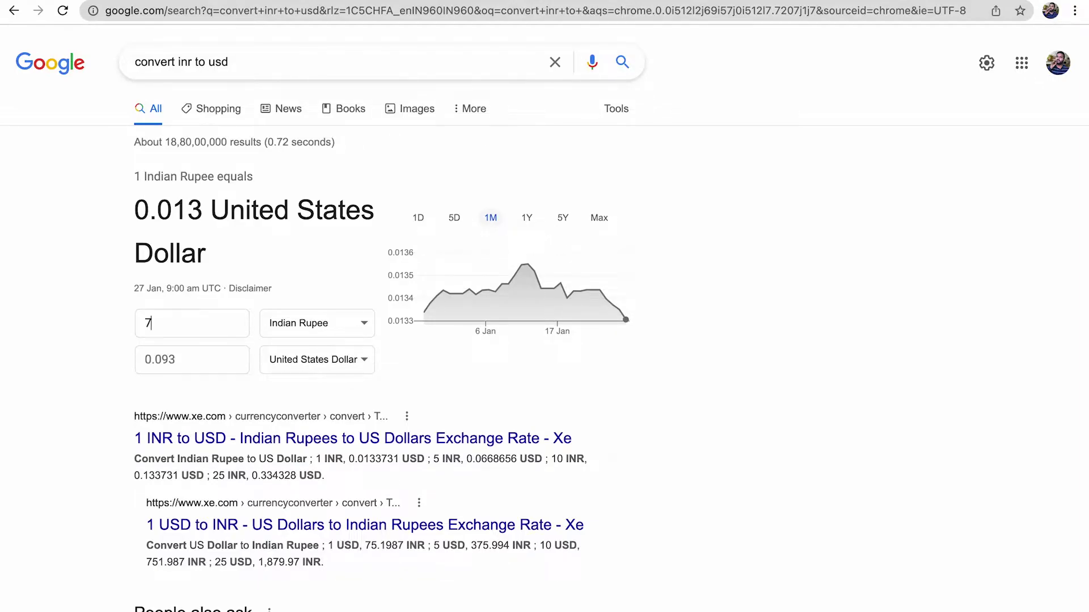
text(930)
drag(182, 361, 137, 360)
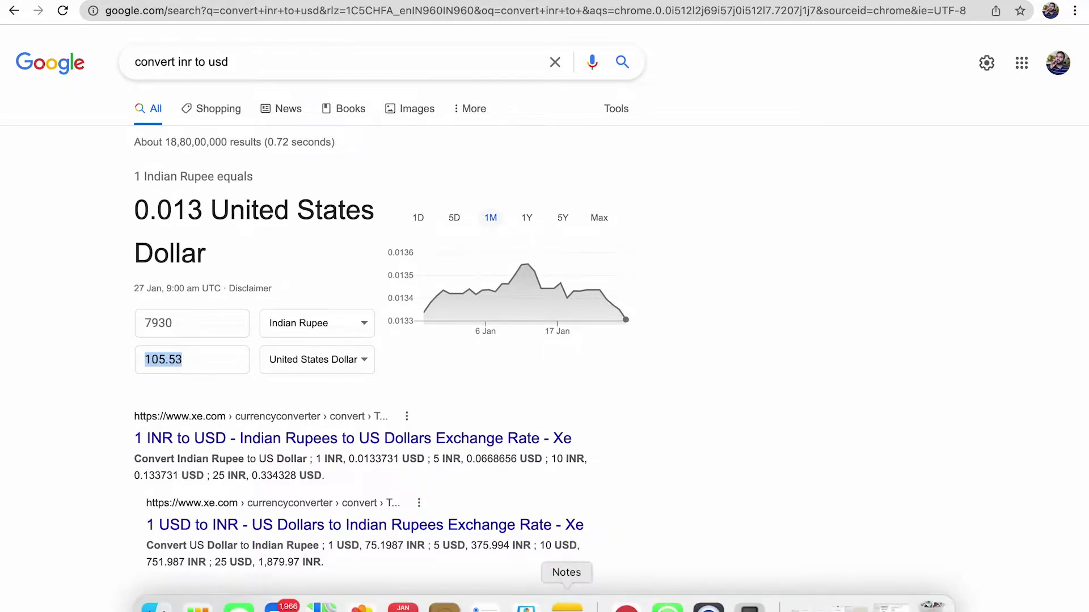
Step: Check the Calculator result, return to the browser, and change the Google search to "convert usd to inr"
click(749, 605)
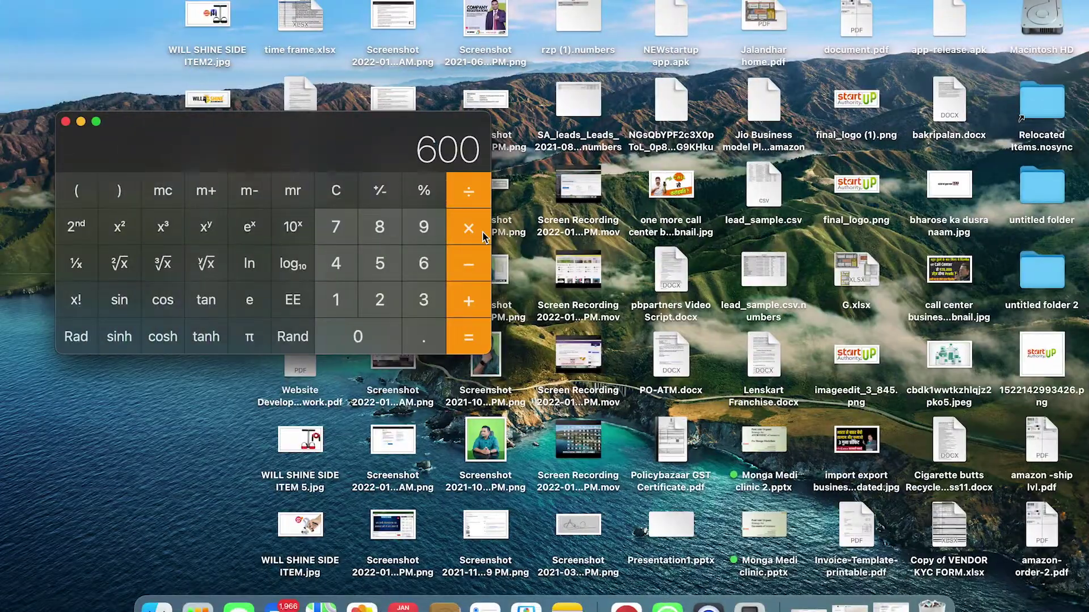
click(626, 606)
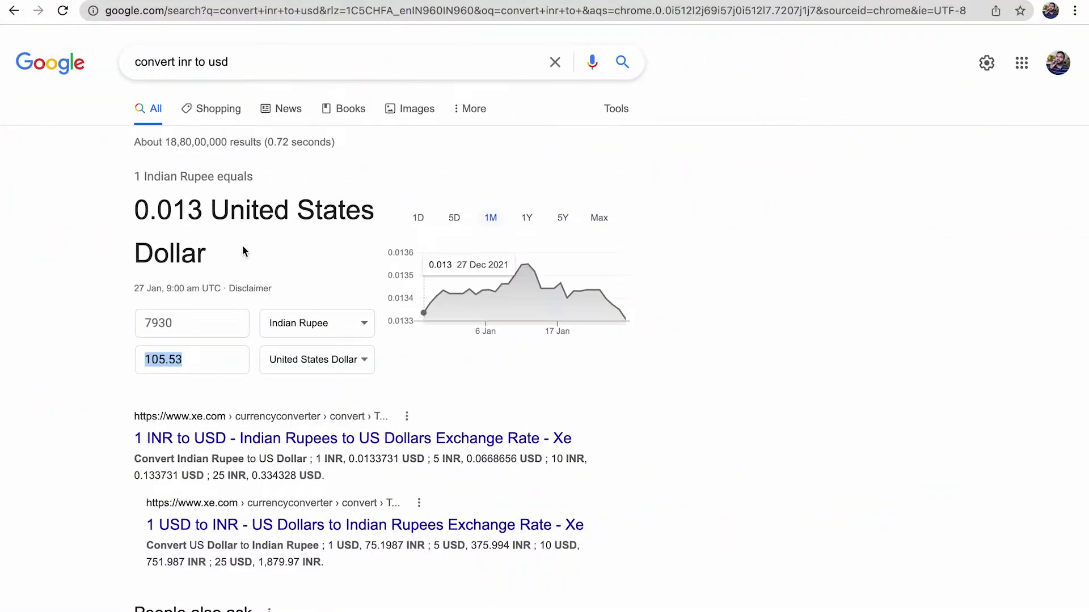
click(217, 318)
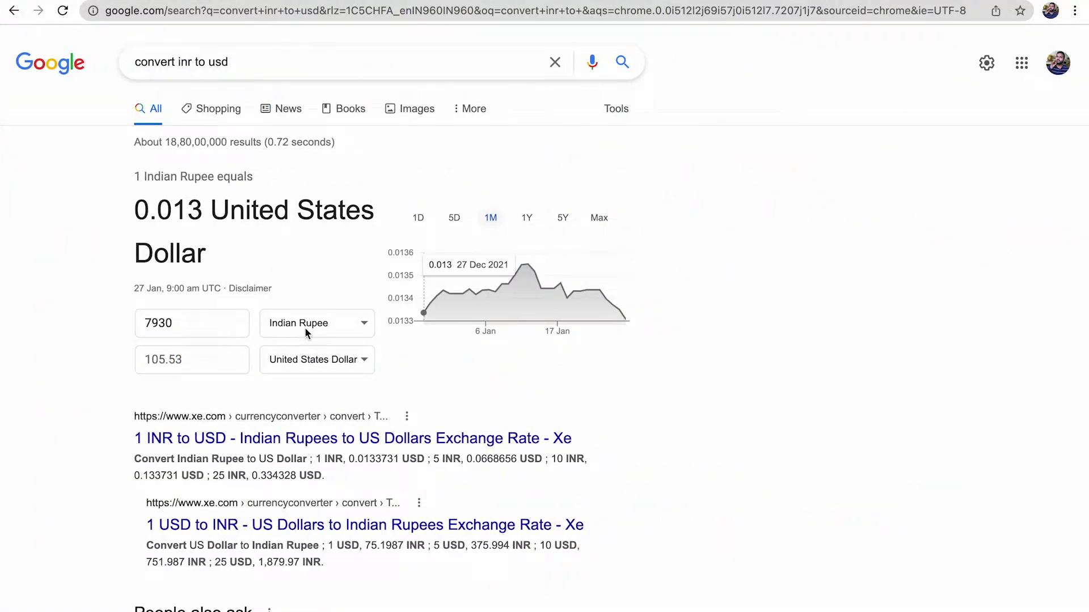
click(177, 62)
drag(208, 58, 343, 63)
text(us)
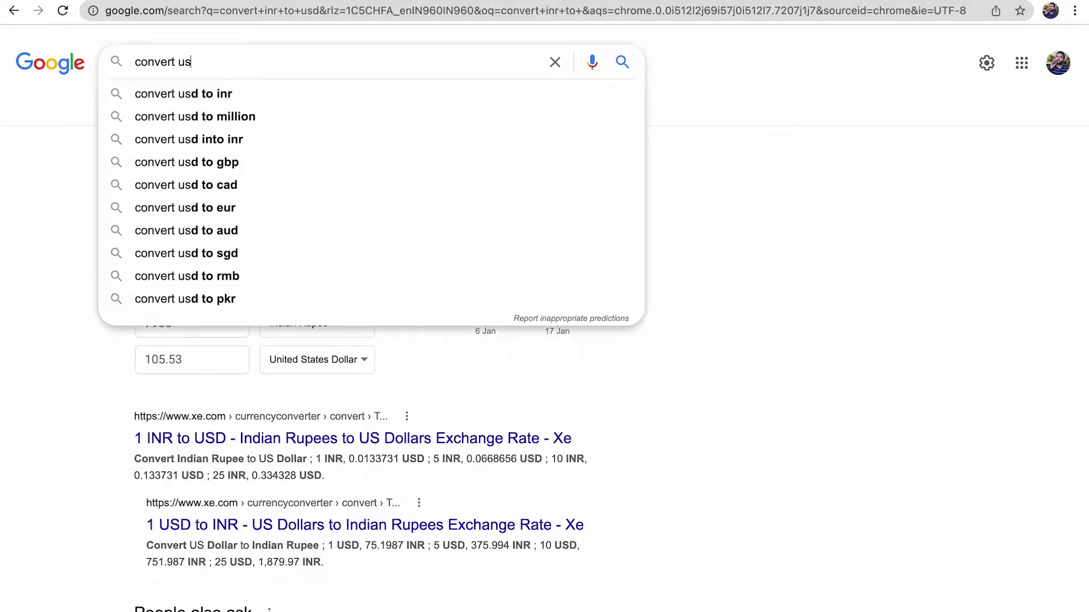
key(Down)
key(Return)
Step: Convert 600 United States dollars to Indian rupees in the currency converter
click(168, 283)
key(Left)
key(BackSpace)
text(600)
click(73, 312)
drag(197, 318, 105, 322)
click(105, 322)
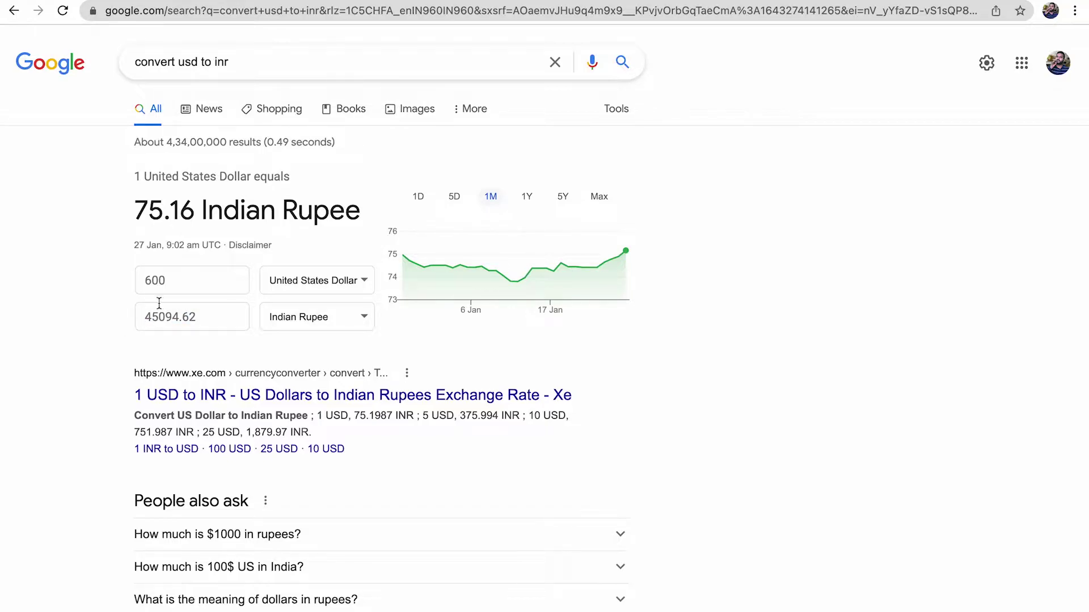
drag(169, 280, 117, 283)
click(107, 282)
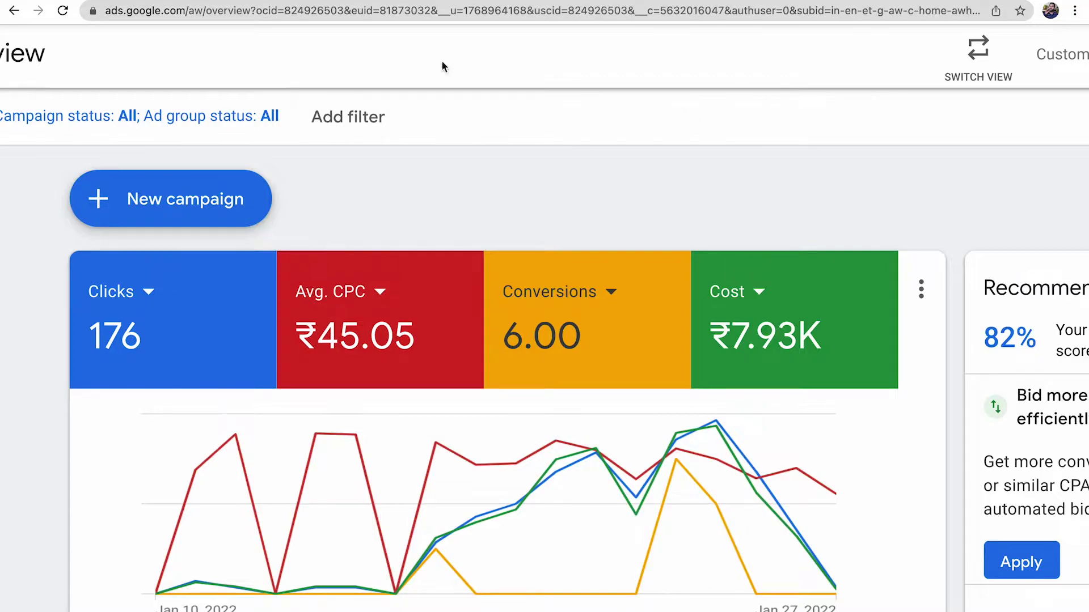
Step: Switch from the current Google Ads account to the one containing the Jaipur Stone Supplier campaign
scroll(602, 59, right, 6)
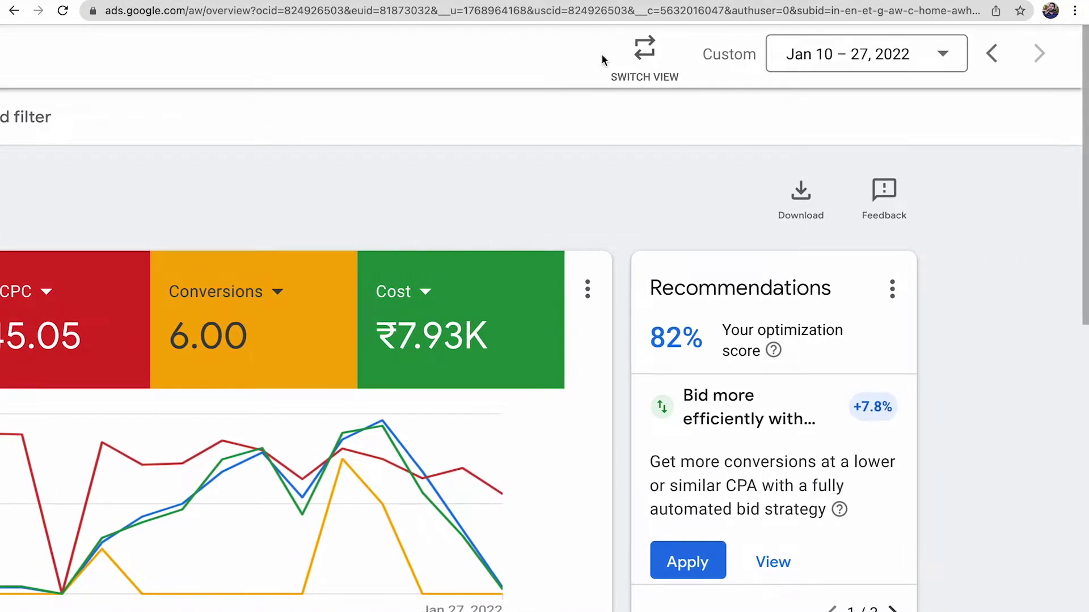
scroll(873, 74, up, 2)
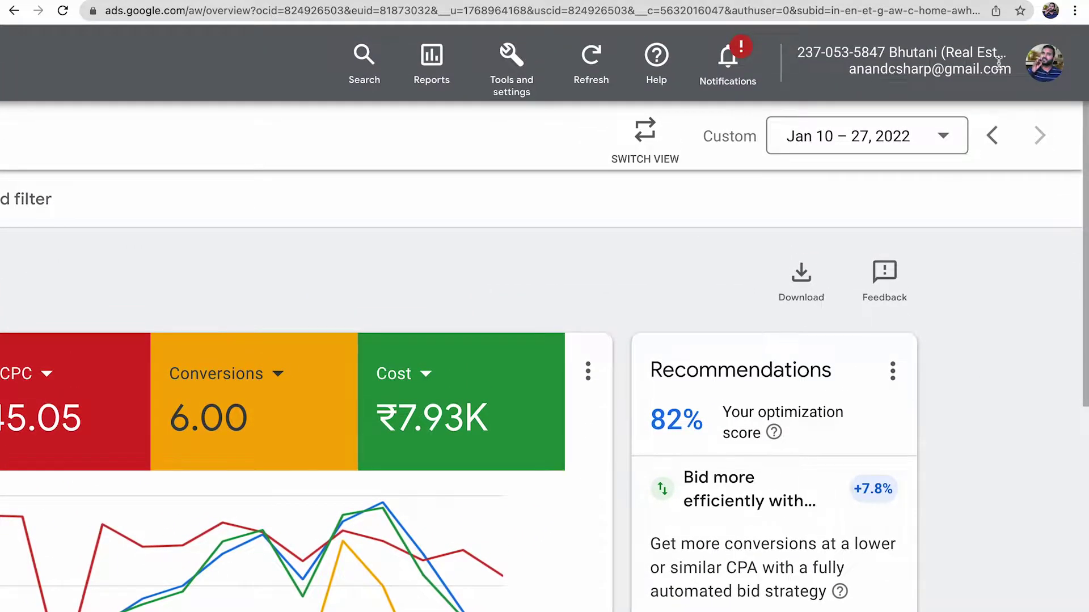
click(1045, 72)
click(888, 366)
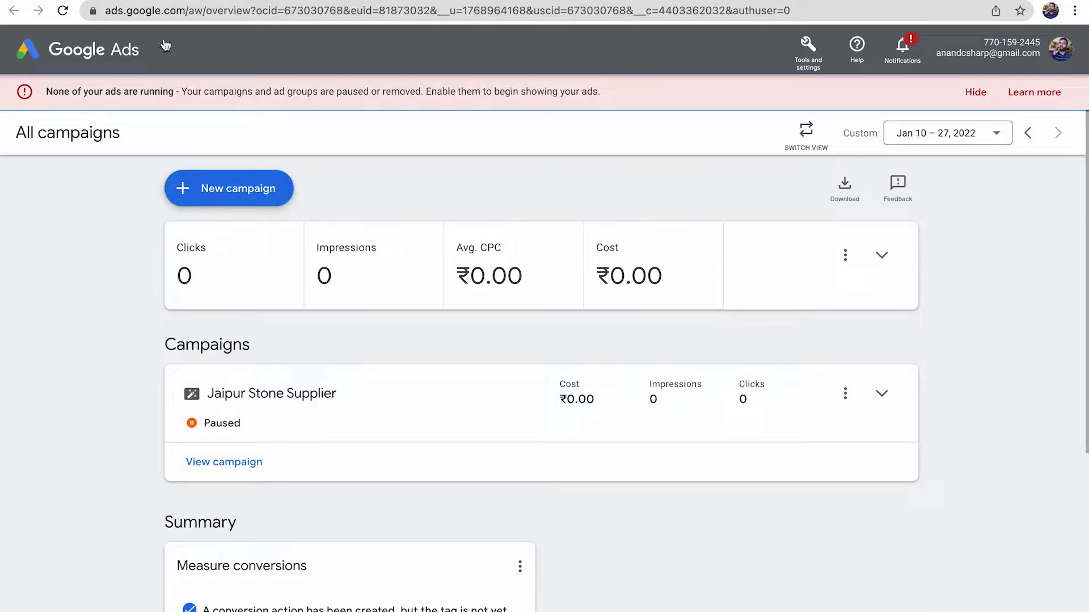
Step: Switch the Google Ads campaigns page to the alternate view with the full navigation and performance overview
click(807, 133)
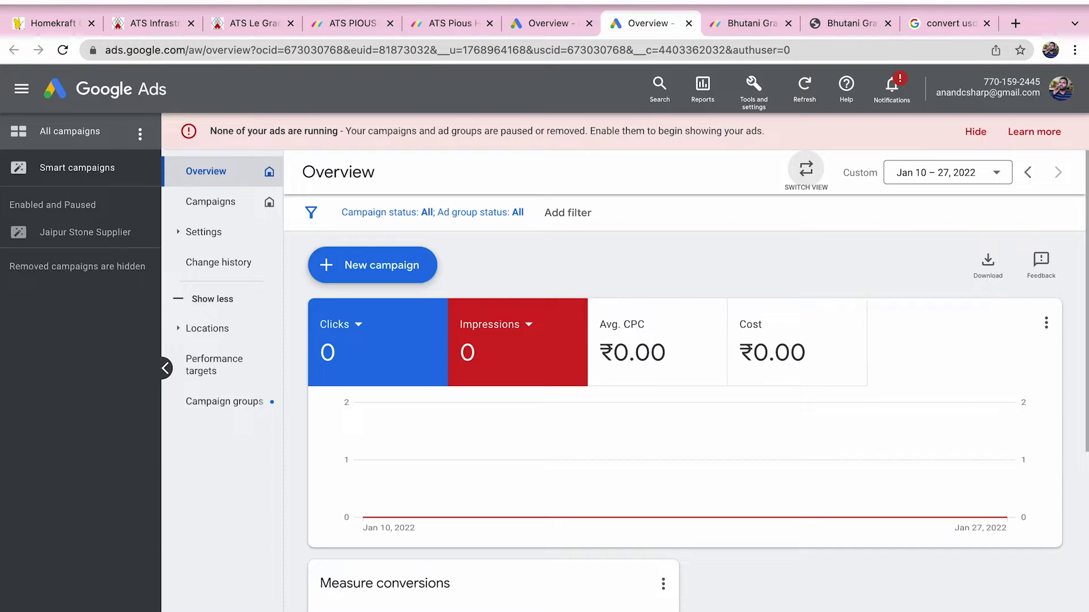
Step: Open the ClickBank website in place of the currency conversion search results
click(943, 21)
click(645, 51)
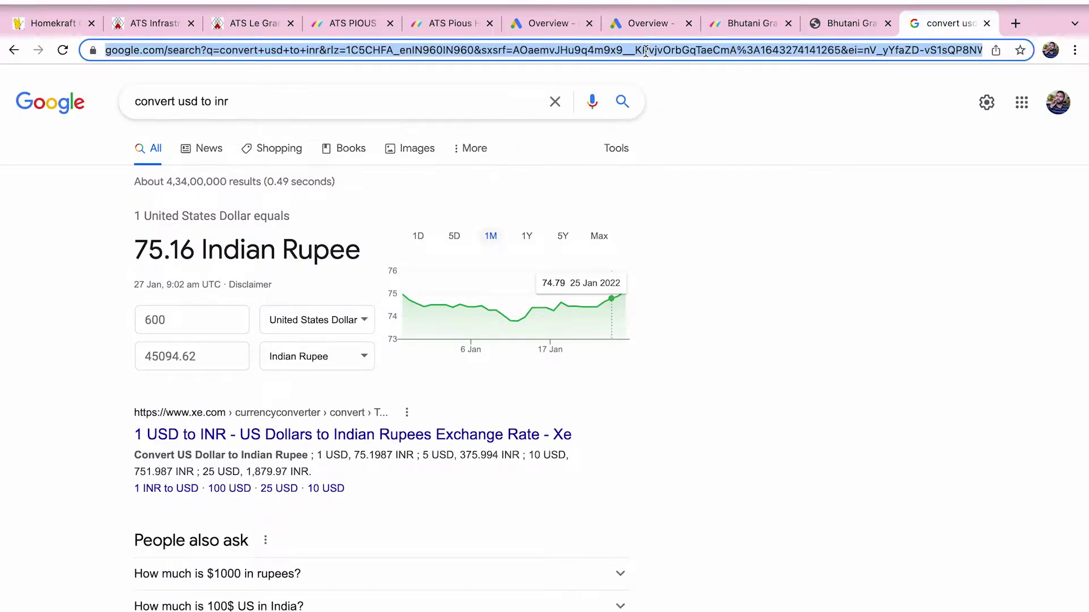
text(click)
key(Return)
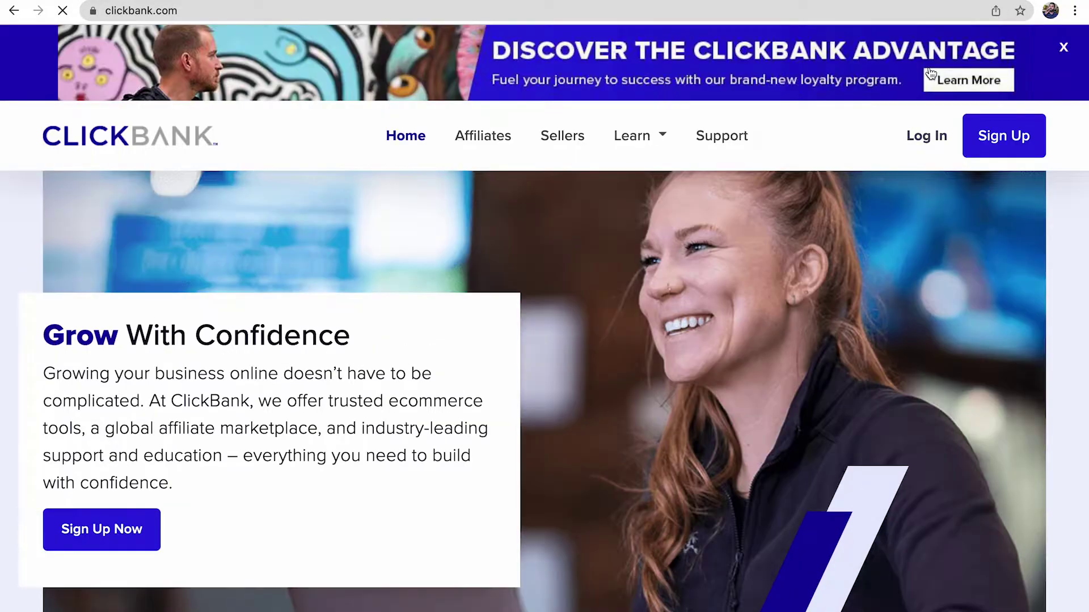
Step: Sign in to the ClickBank account with the prefilled login details
click(936, 77)
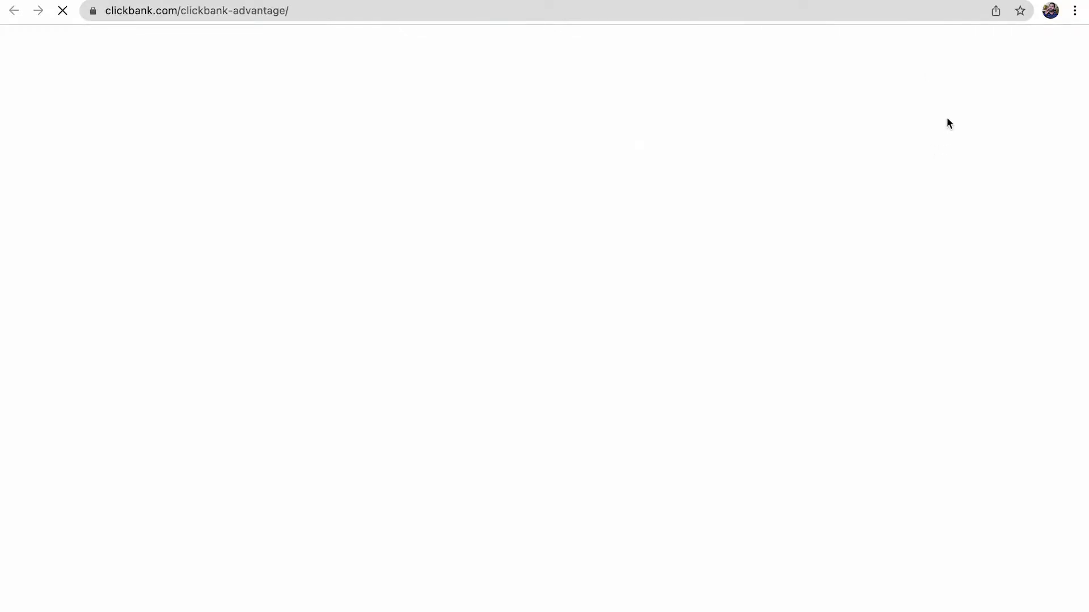
key(super+w)
click(945, 142)
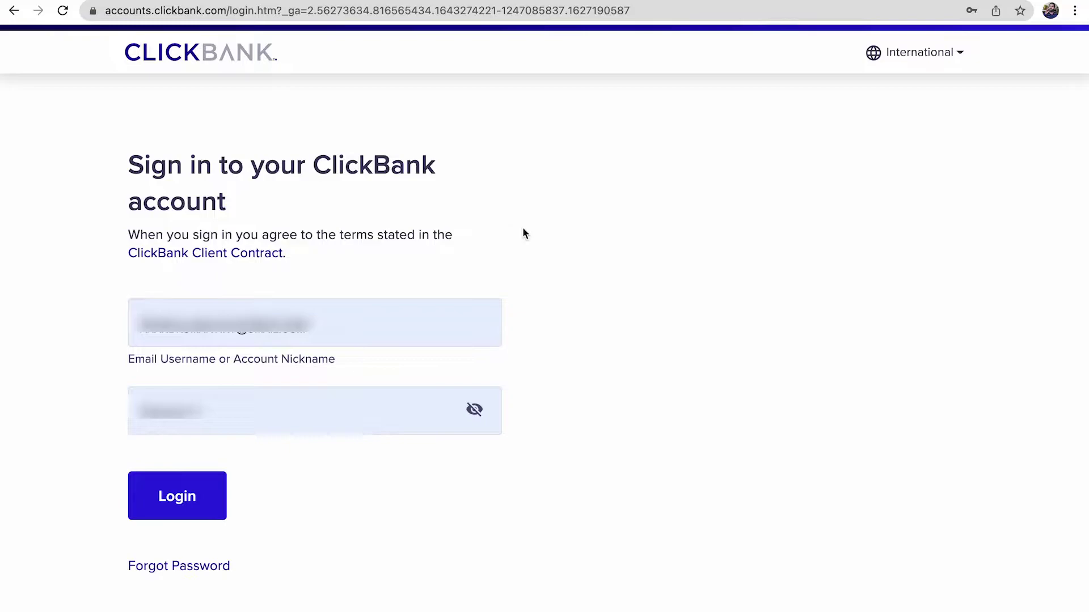
click(214, 490)
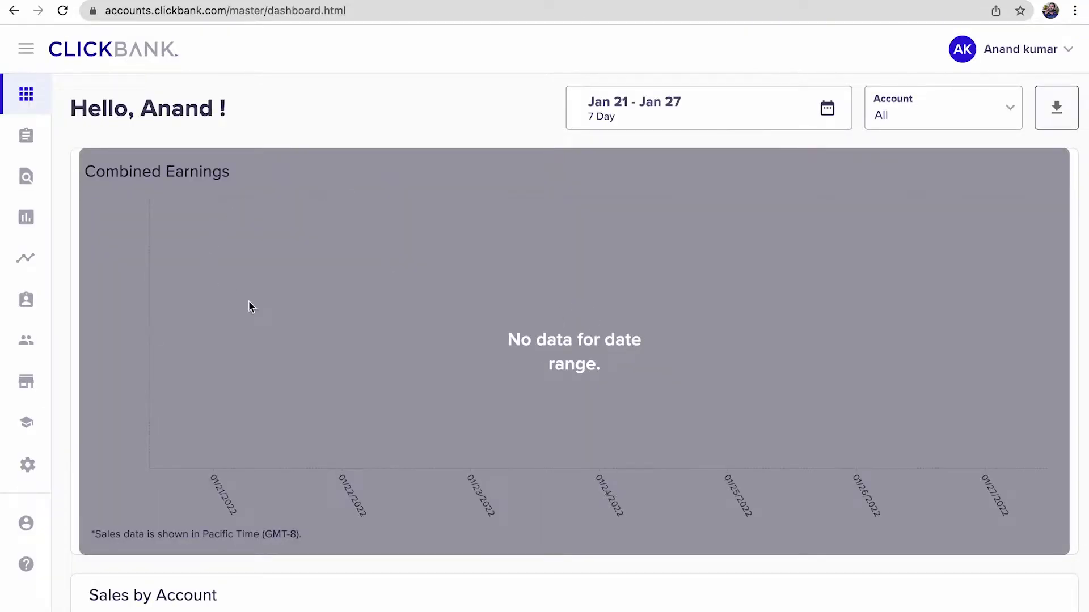
Step: Examine the payment net balance and status under Most Recent Paychecks by Account on the dashboard
scroll(337, 604, down, 6)
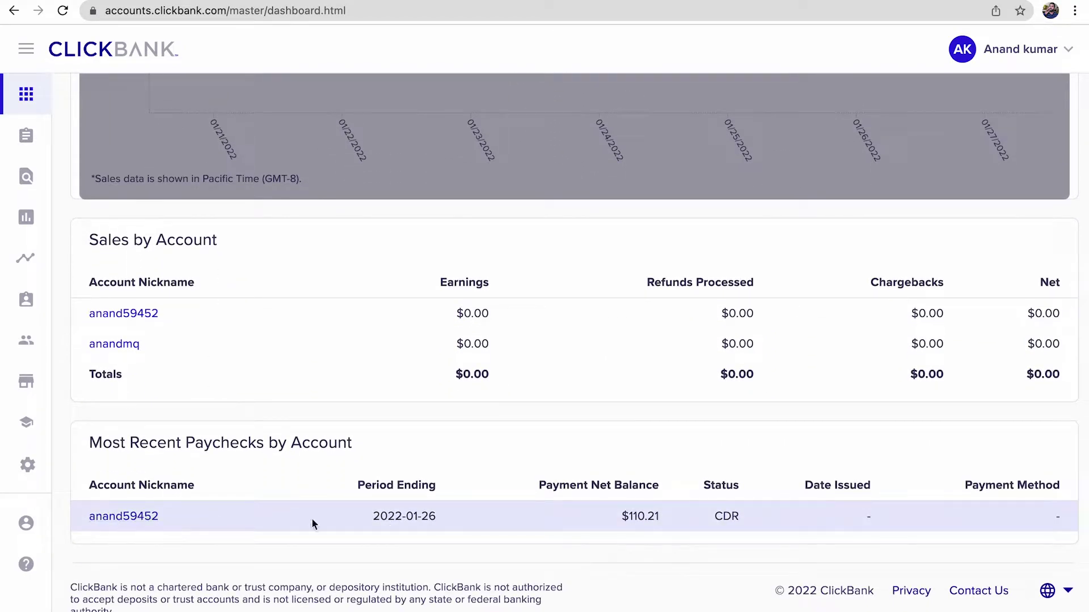
drag(661, 520, 622, 519)
click(732, 519)
double_click(732, 517)
drag(738, 518, 788, 525)
mouse_move(691, 524)
mouse_down()
mouse_move(125, 513)
mouse_move(686, 519)
mouse_up()
click(686, 520)
scroll(686, 521, up, 6)
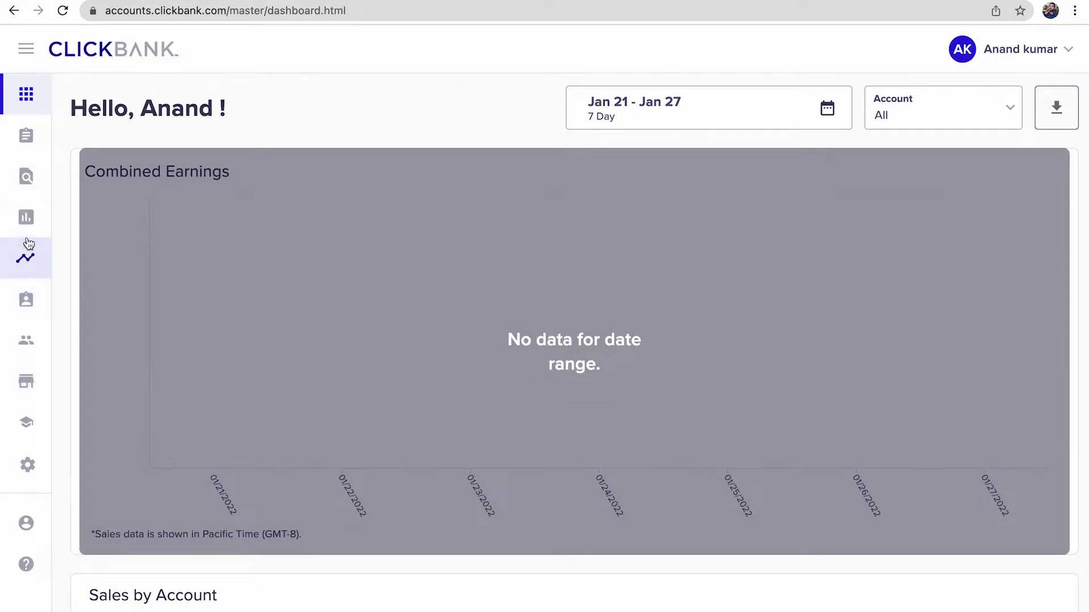
Step: Open the ClickBank Marketplace and list all products by running an empty product search
click(36, 340)
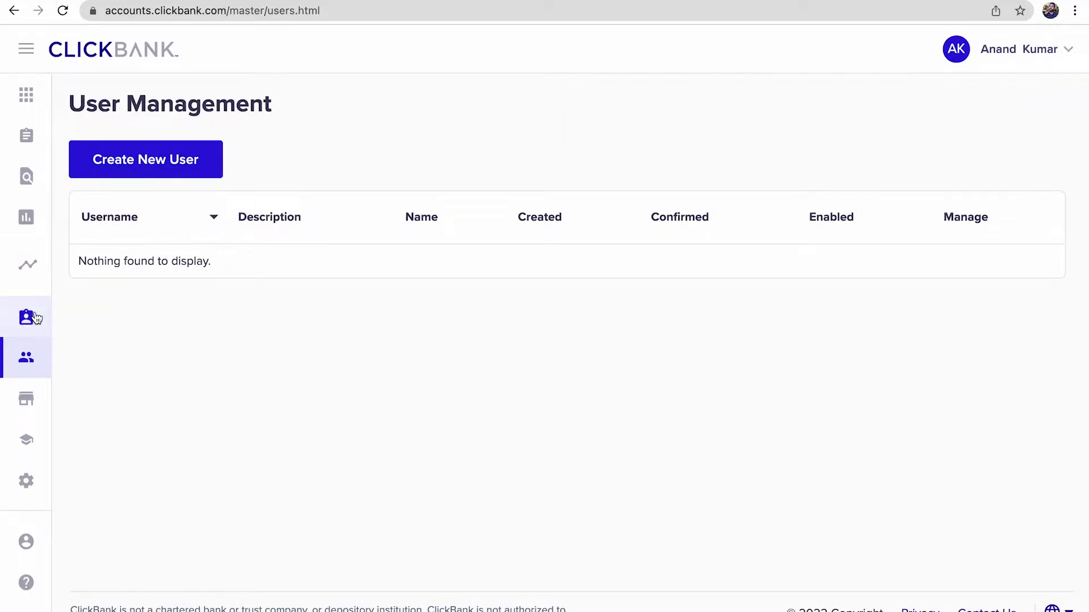
click(26, 404)
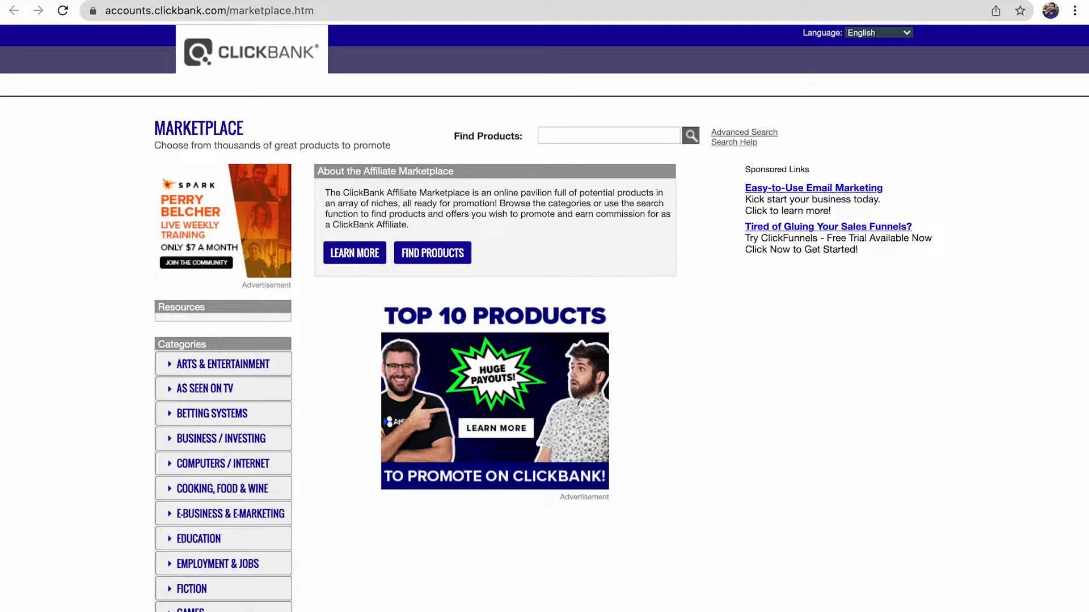
click(692, 136)
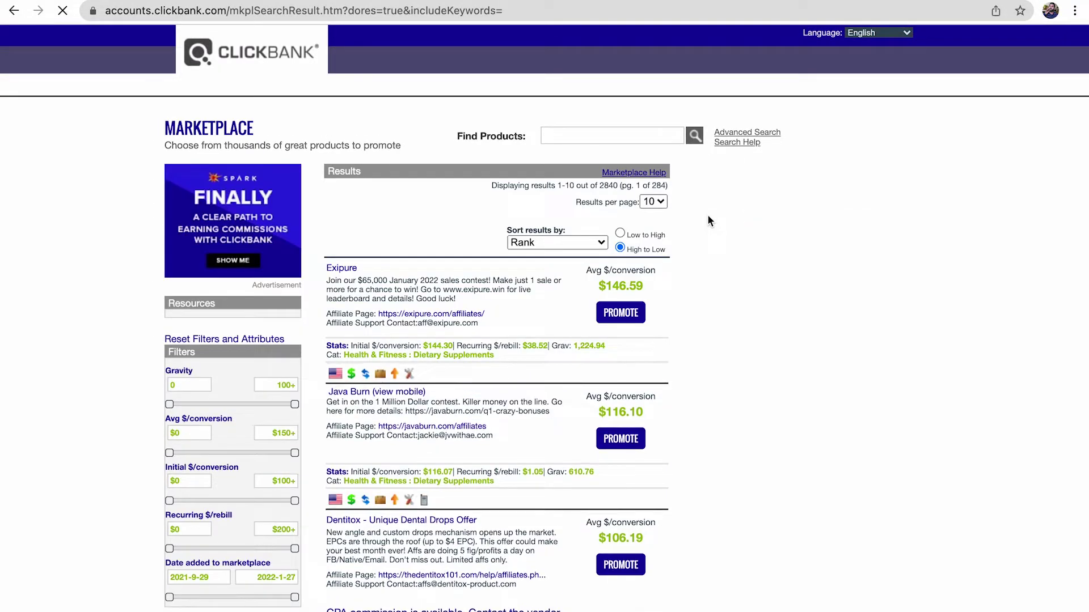
Step: Sort the marketplace product results by Gravity
click(553, 242)
click(554, 308)
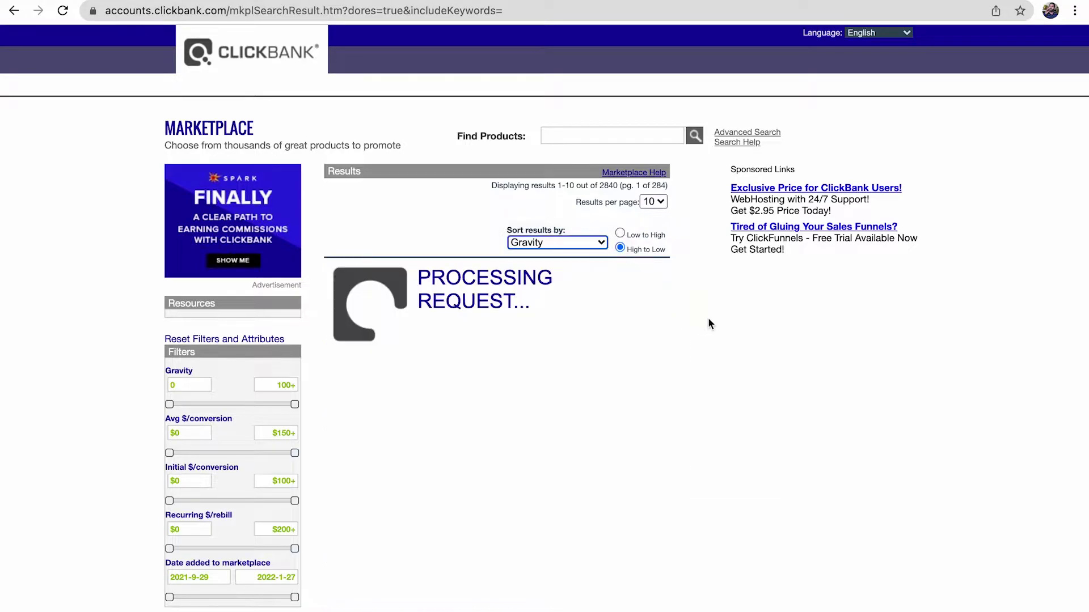
scroll(680, 284, down, 3)
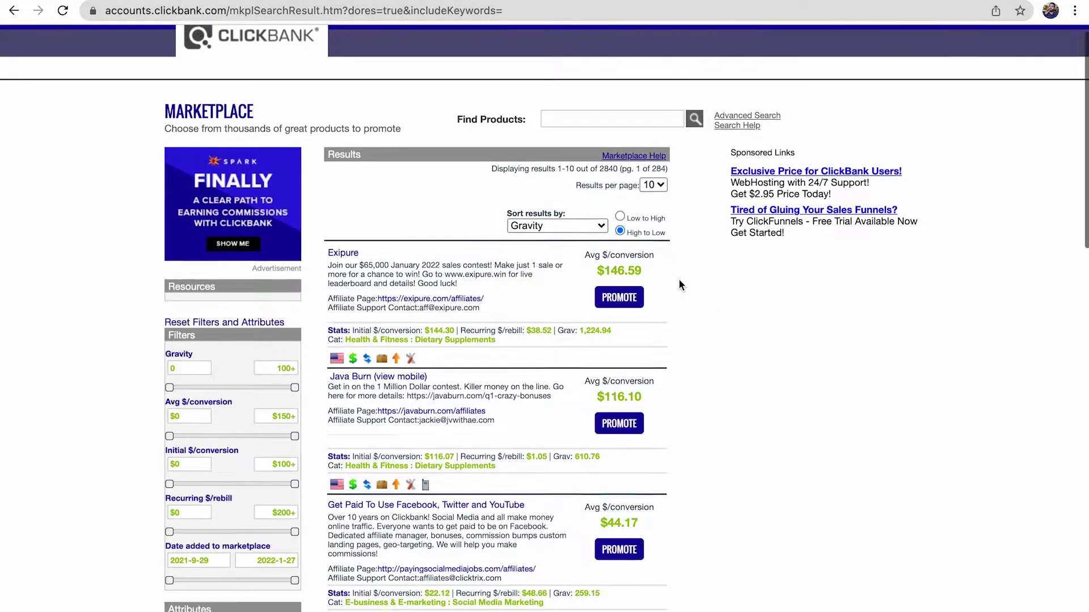
scroll(681, 285, down, 2)
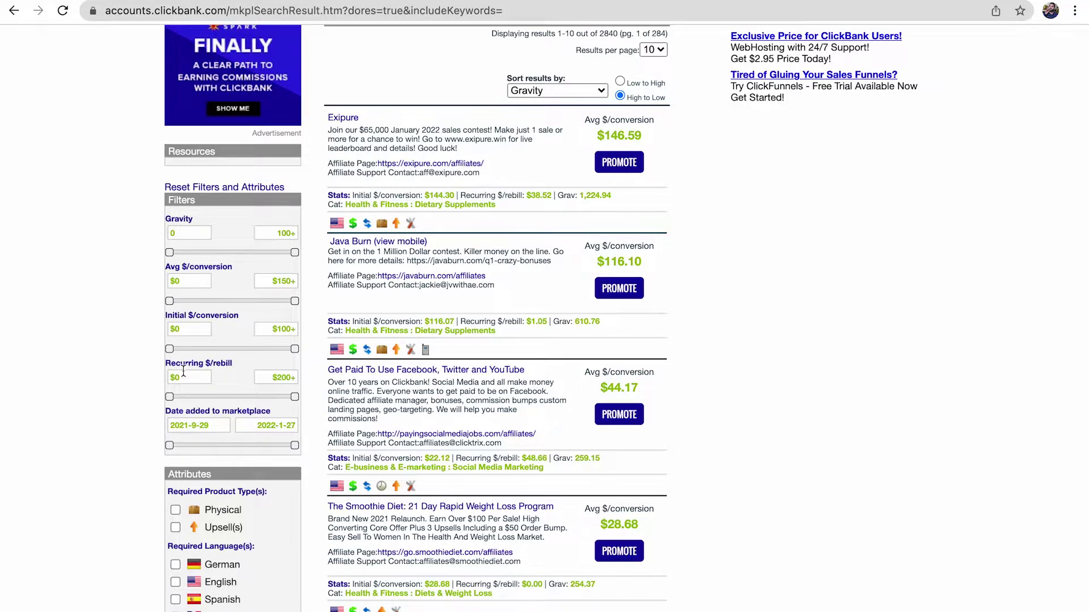
Step: Set the minimum value of the Avg $/conversion filter to 0
drag(158, 370, 159, 119)
click(150, 399)
double_click(201, 281)
text(0)
Step: Review the first page of product listings, comparing their average earnings per conversion and gravity
scroll(743, 303, up, 1)
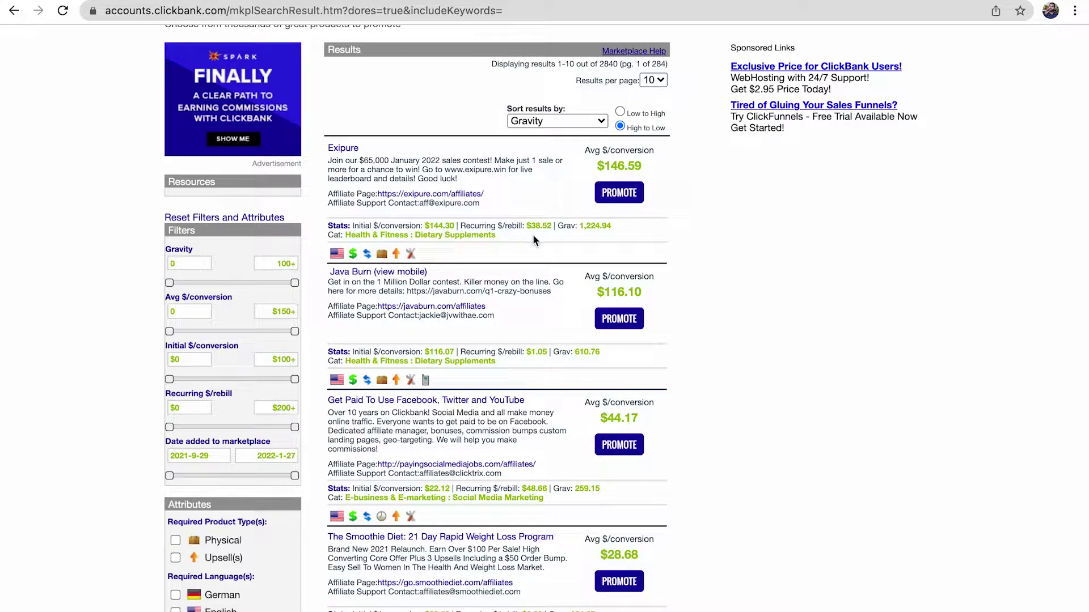
scroll(591, 241, down, 1)
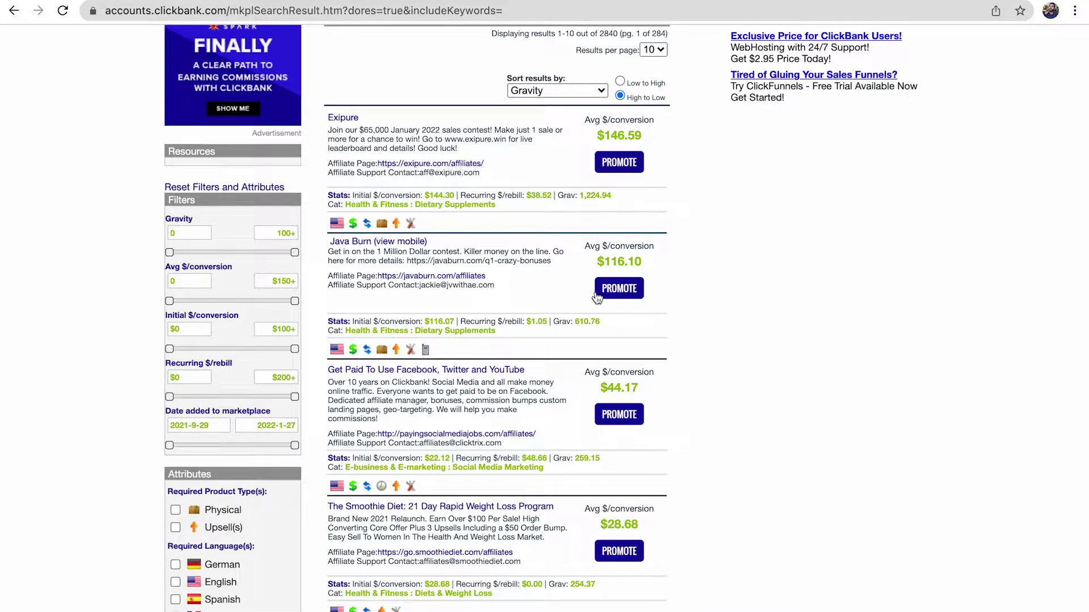
scroll(613, 343, down, 7)
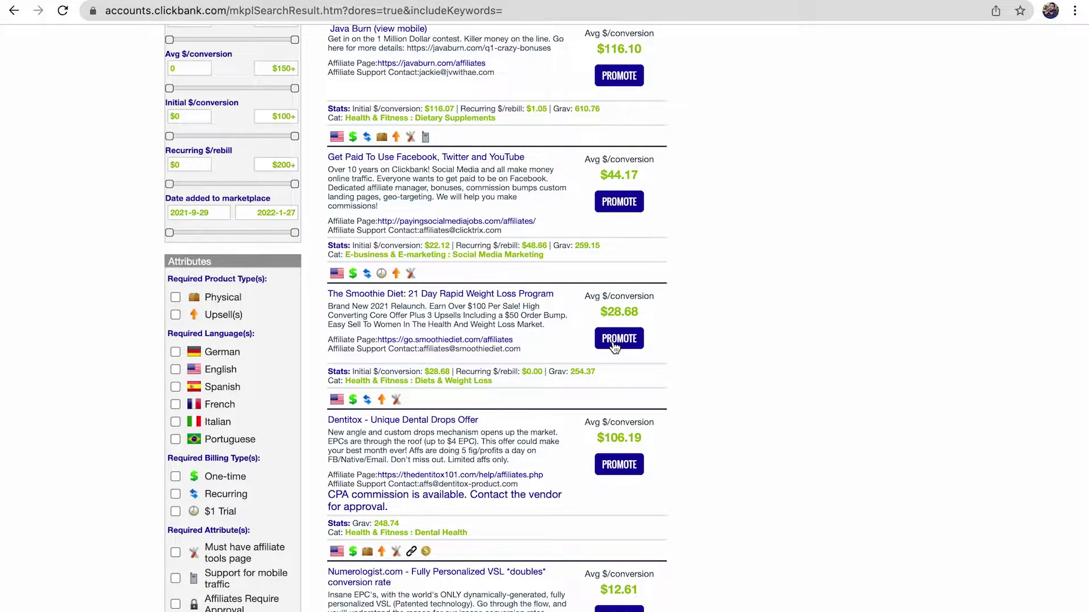
scroll(614, 347, down, 5)
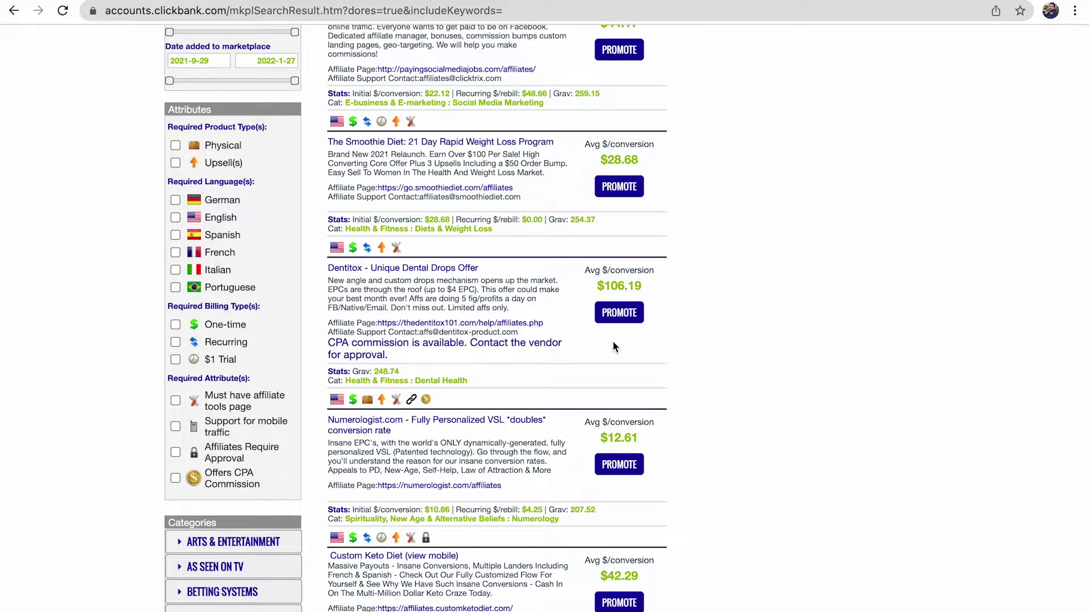
scroll(613, 346, down, 12)
scroll(612, 341, down, 6)
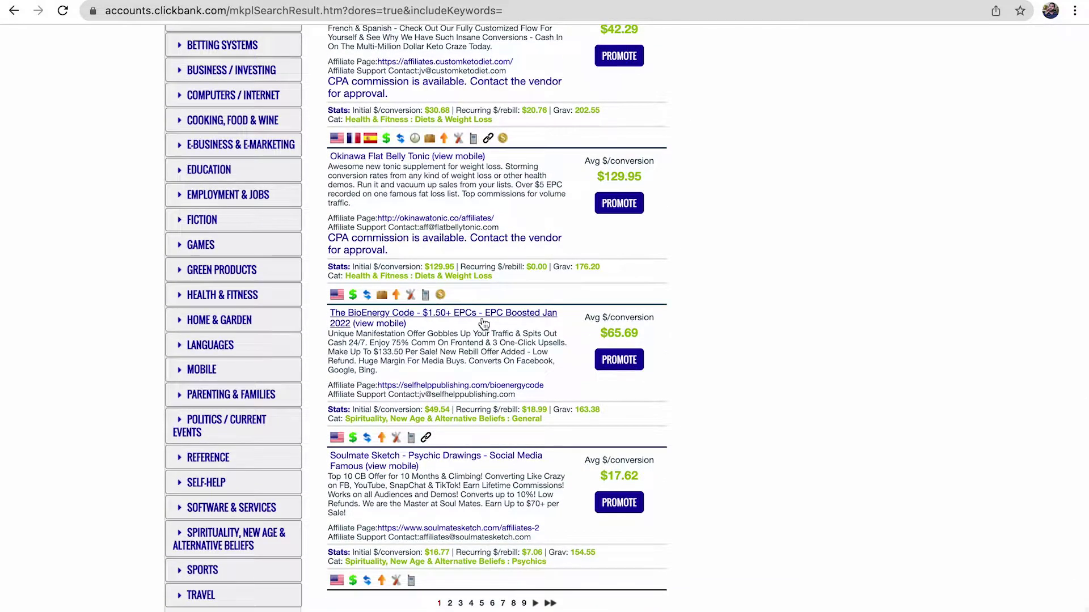
scroll(483, 323, down, 3)
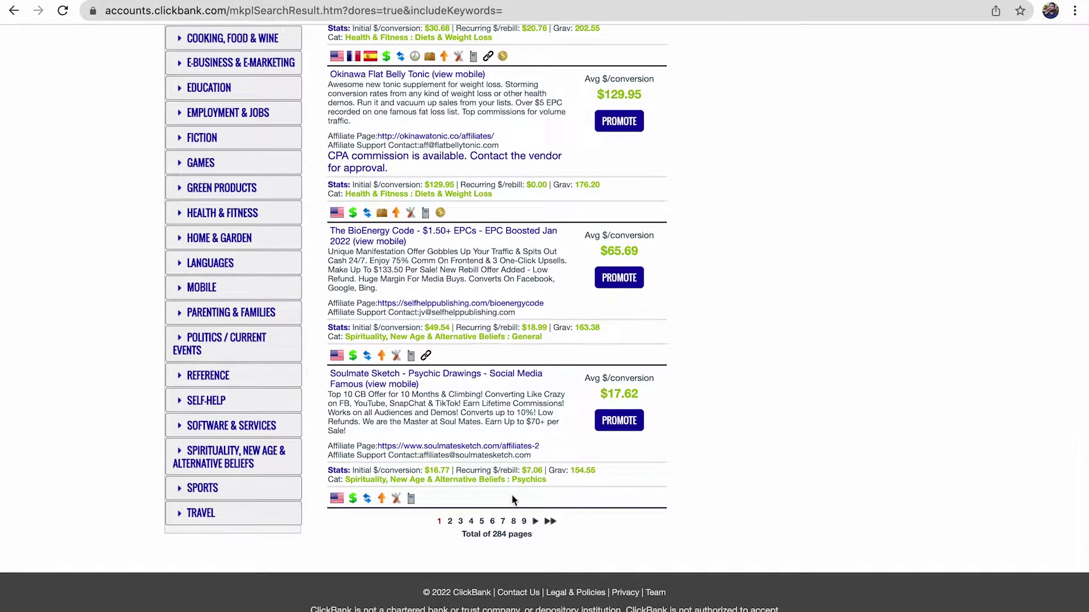
Step: Go to the second page of results and open the affiliate page of the TedsWoodworking offer
click(449, 522)
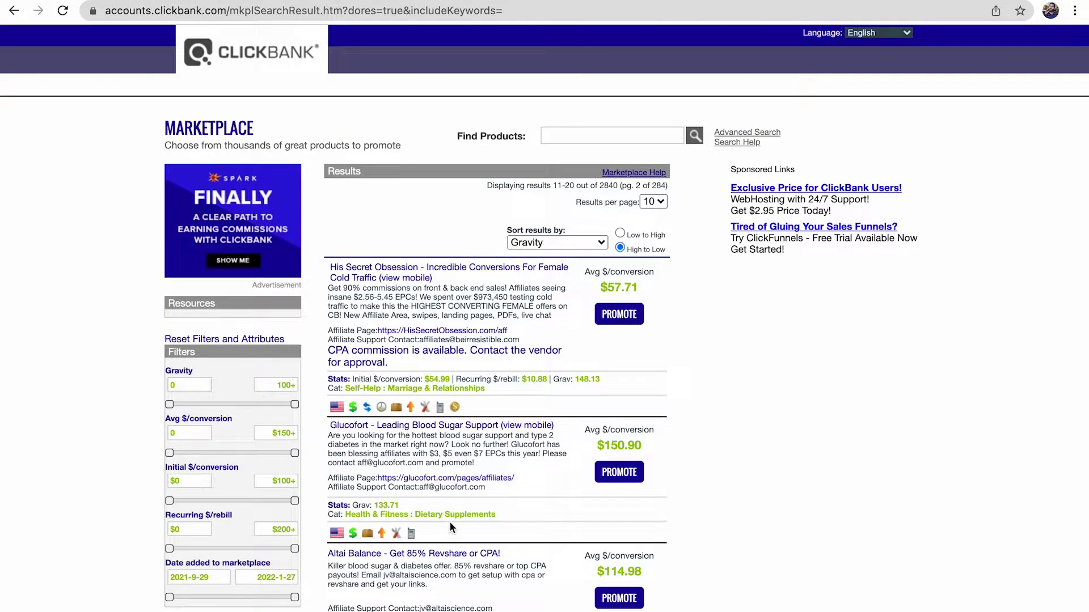
scroll(449, 521, down, 5)
scroll(450, 527, down, 2)
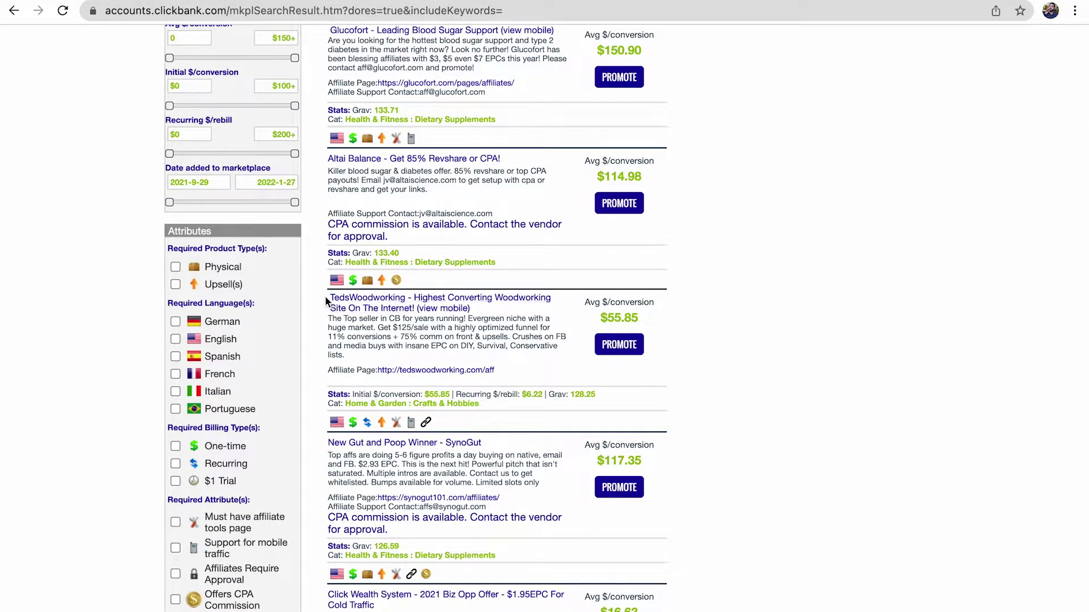
drag(325, 295, 368, 364)
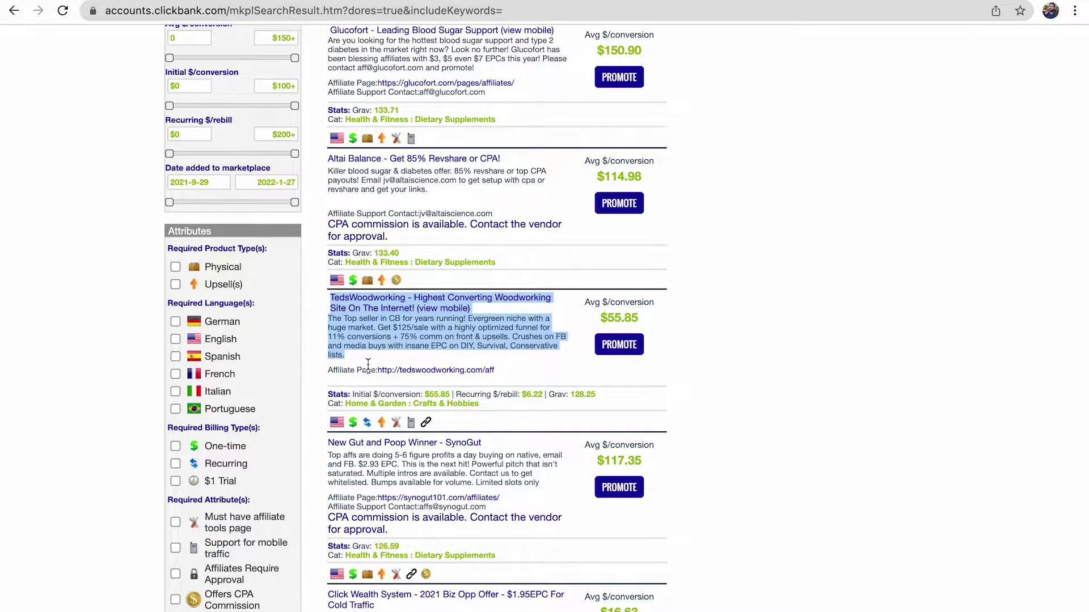
click(368, 364)
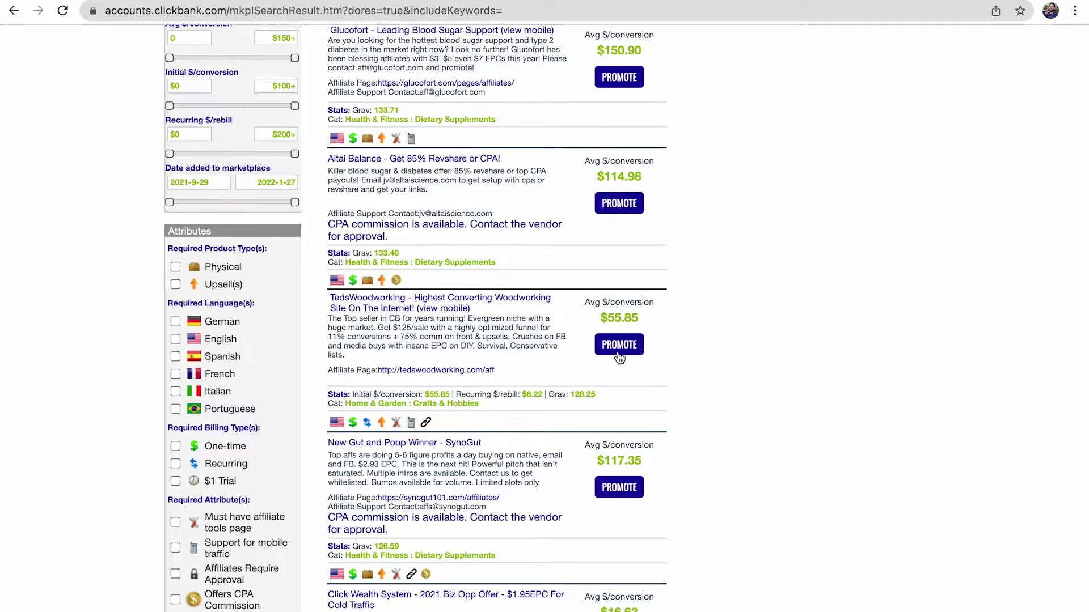
click(478, 372)
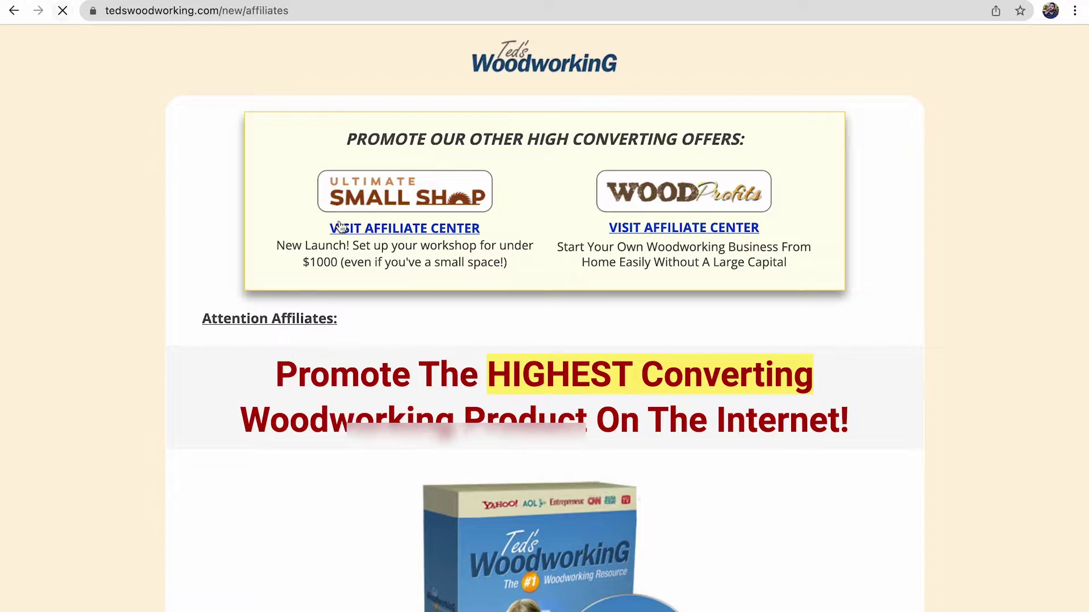
Step: Examine the advertised earnings per sale and conversion rate on the TedsWoodworking affiliate page
scroll(134, 241, down, 1)
scroll(133, 240, down, 7)
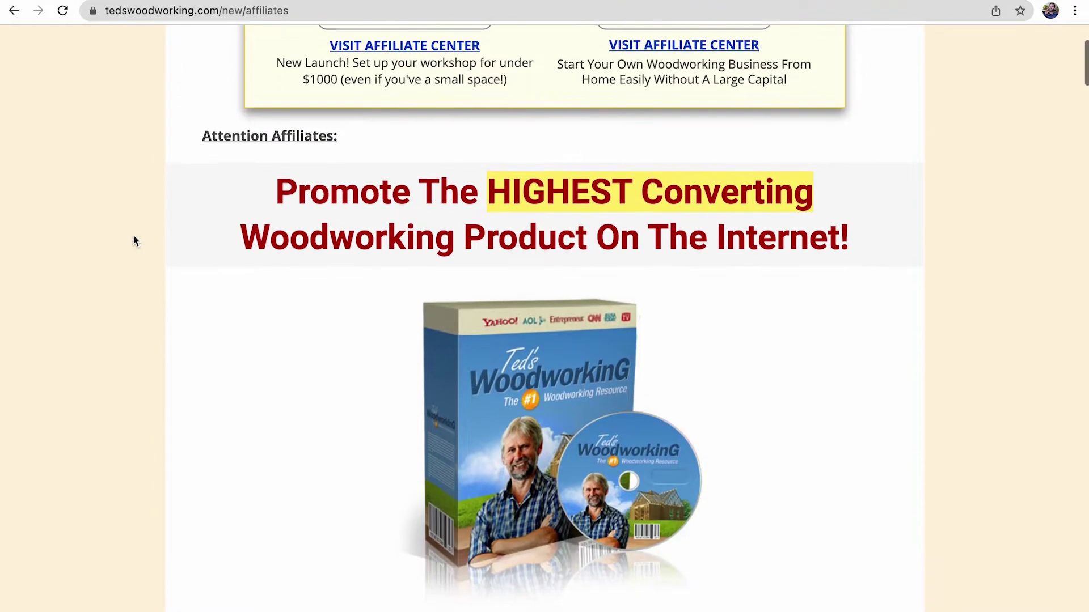
scroll(134, 241, down, 3)
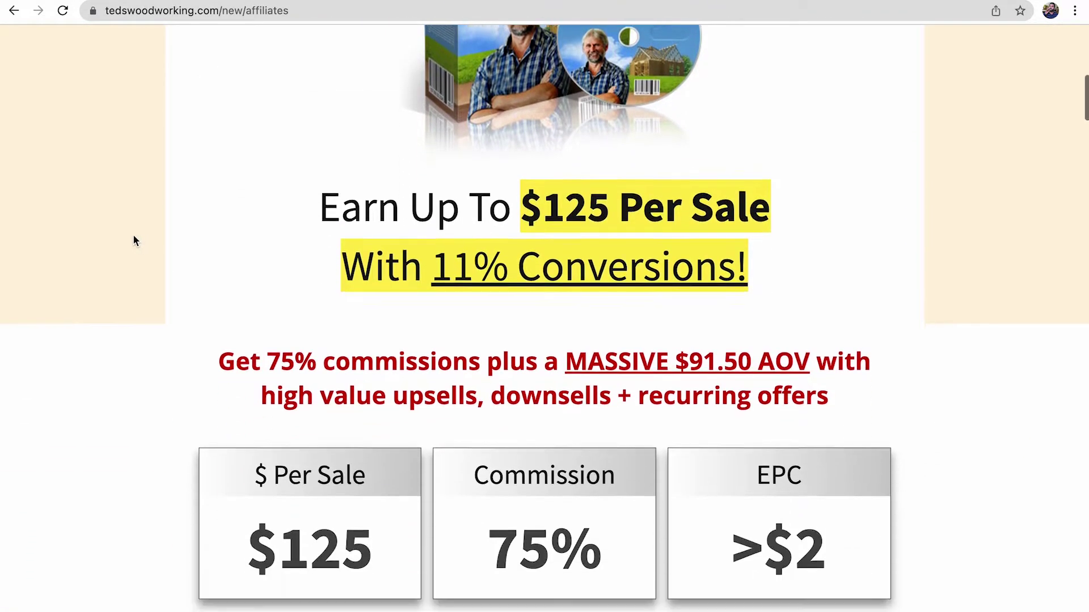
drag(320, 198, 809, 297)
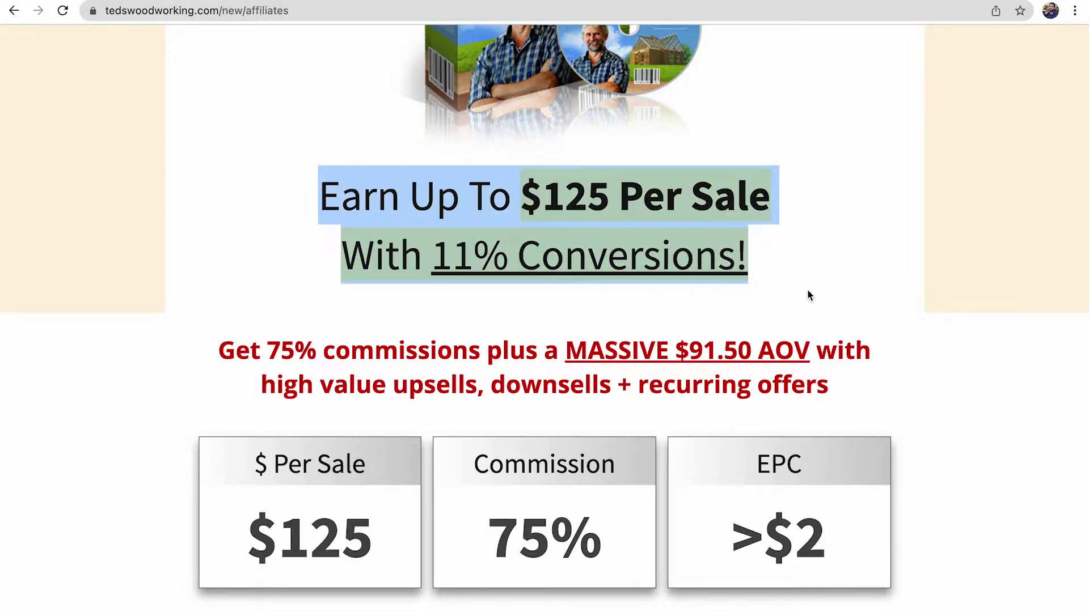
click(684, 258)
drag(531, 195, 652, 192)
click(652, 192)
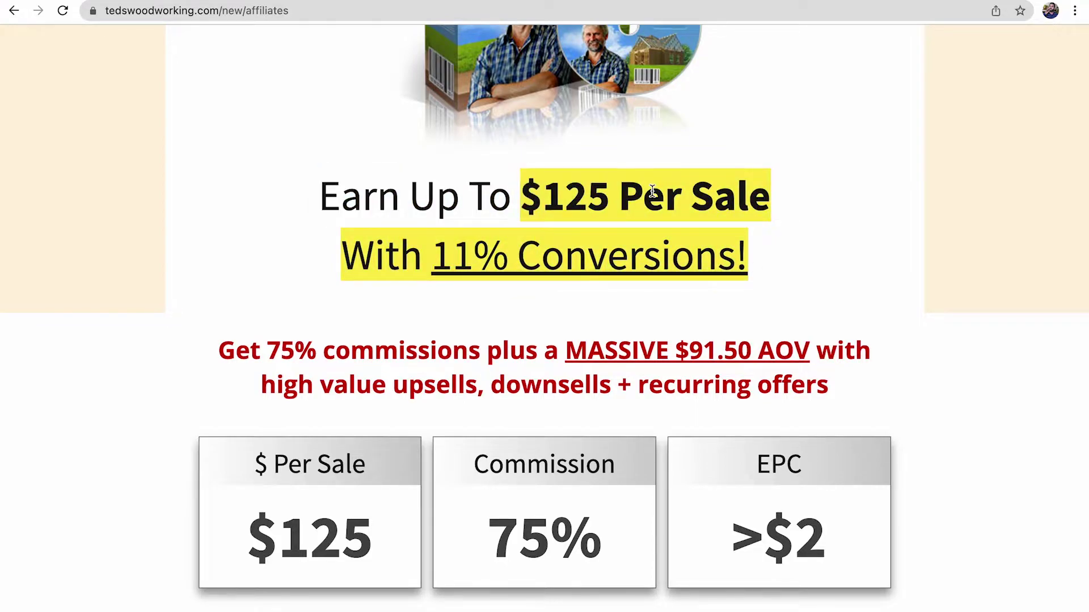
drag(760, 272, 294, 173)
click(293, 171)
Step: Examine the Commission and EPC figures and the Hungry Market With Rabid Fans section of the affiliate page
scroll(293, 170, down, 5)
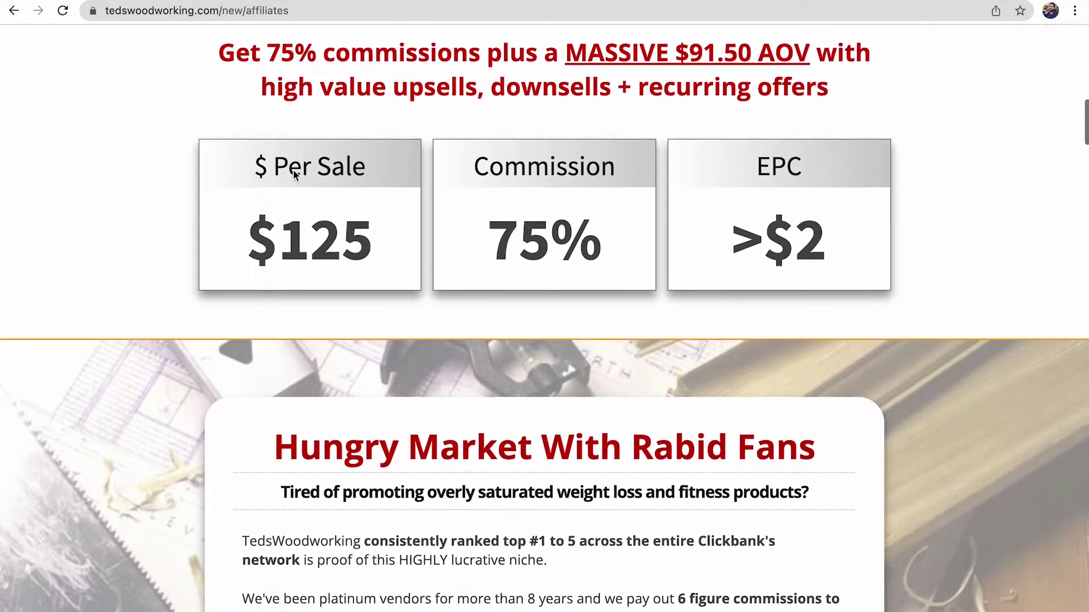
drag(487, 222, 593, 227)
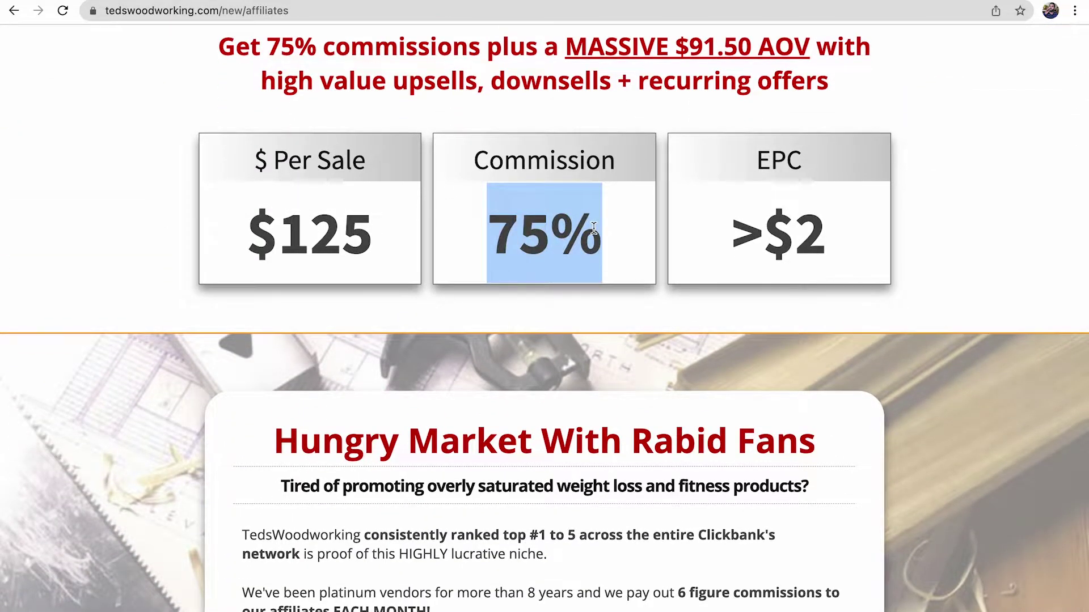
scroll(594, 228, down, 1)
drag(828, 224, 731, 224)
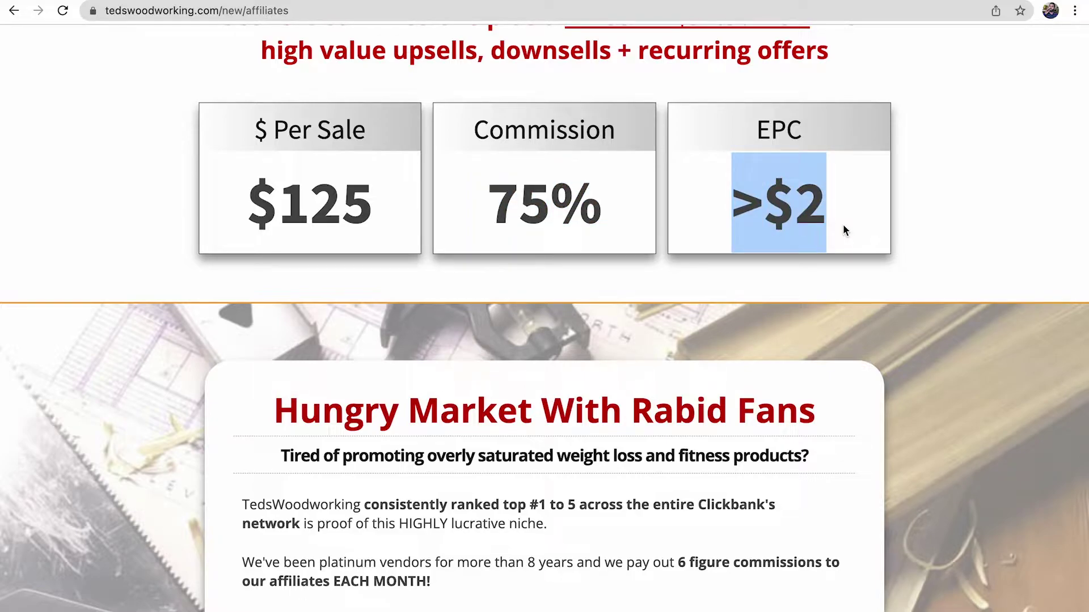
scroll(843, 227, down, 3)
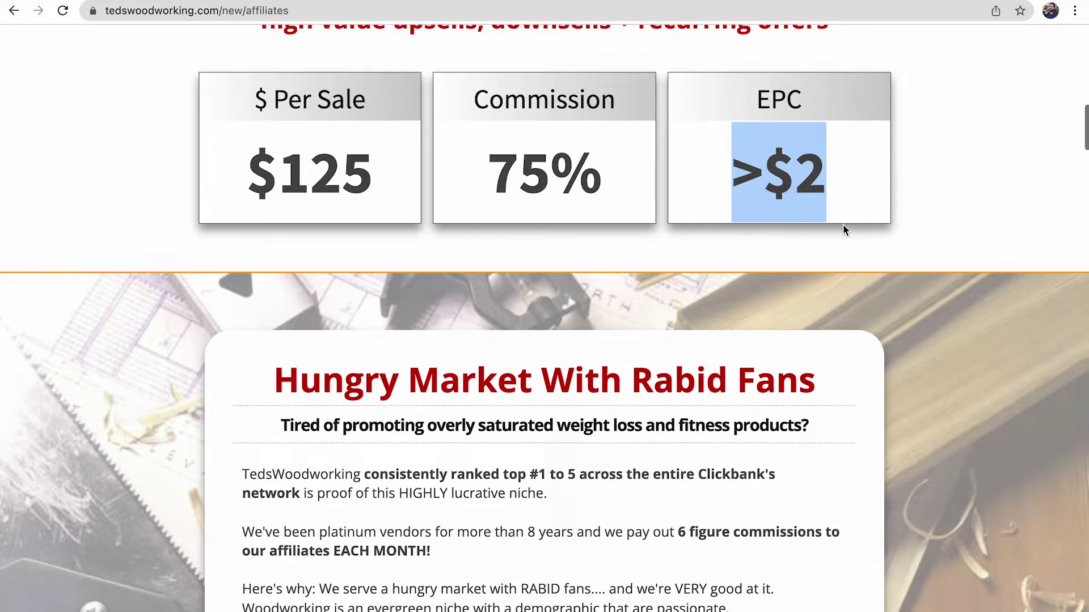
scroll(845, 230, up, 3)
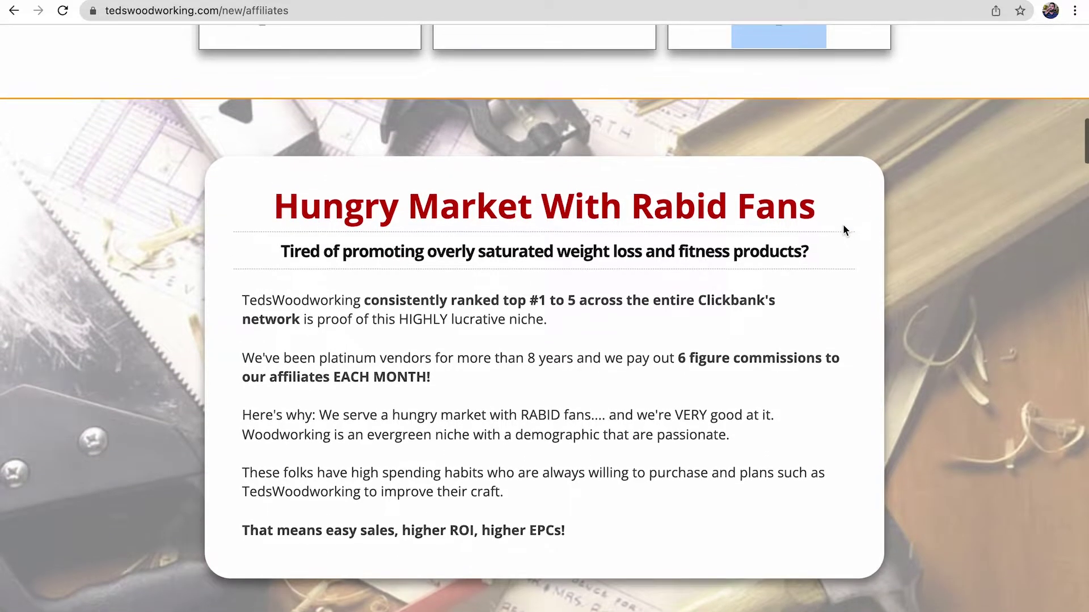
scroll(844, 225, up, 3)
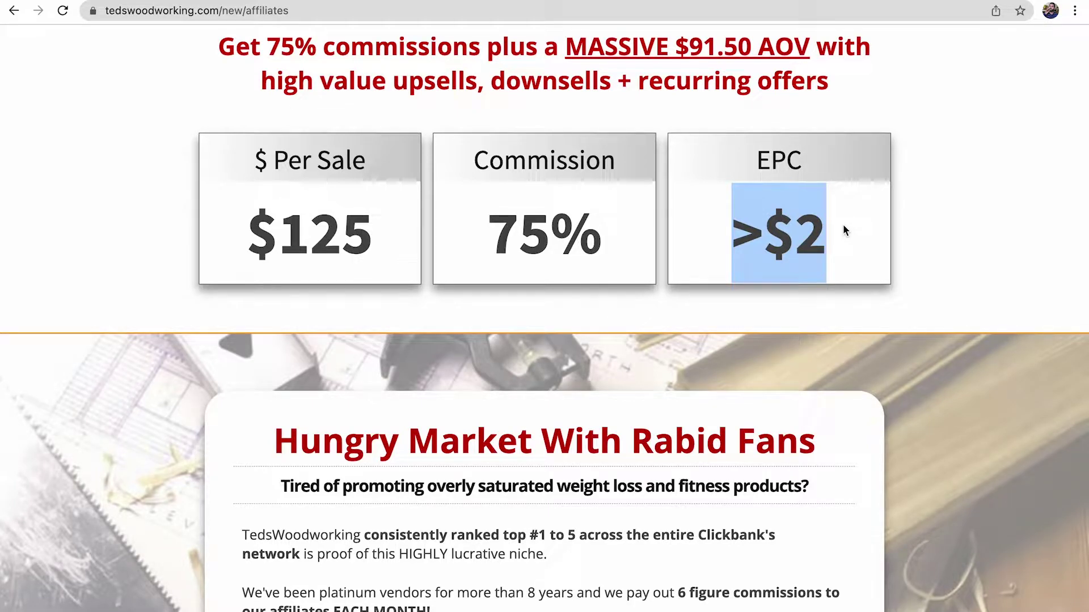
Step: Review the rest of the TedsWoodworking affiliate page, covering the conversion proof, the sales funnel and the reasons to promote
scroll(843, 226, down, 6)
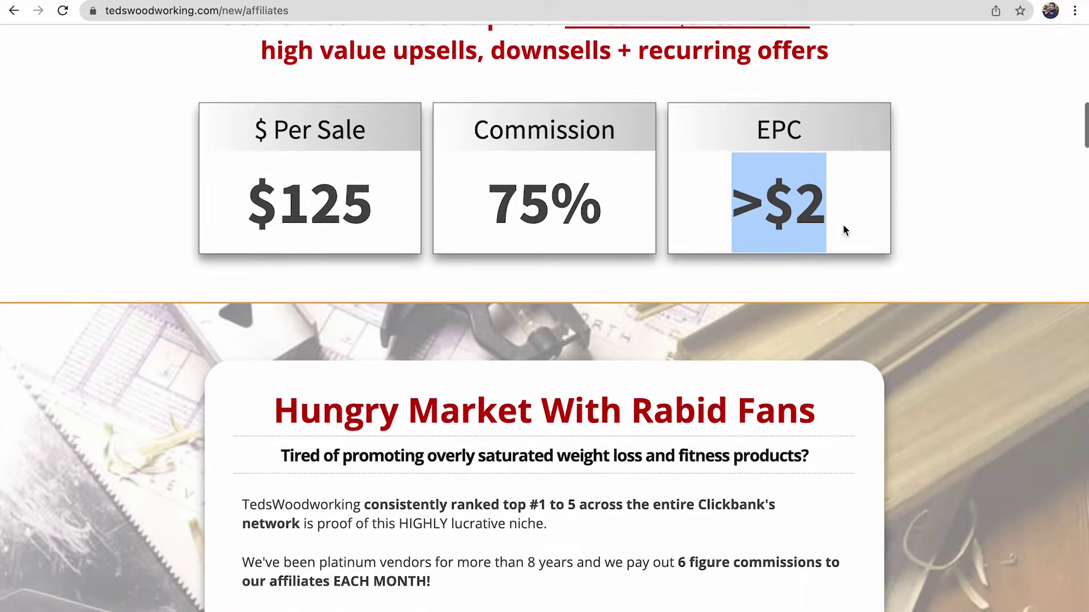
scroll(844, 226, down, 9)
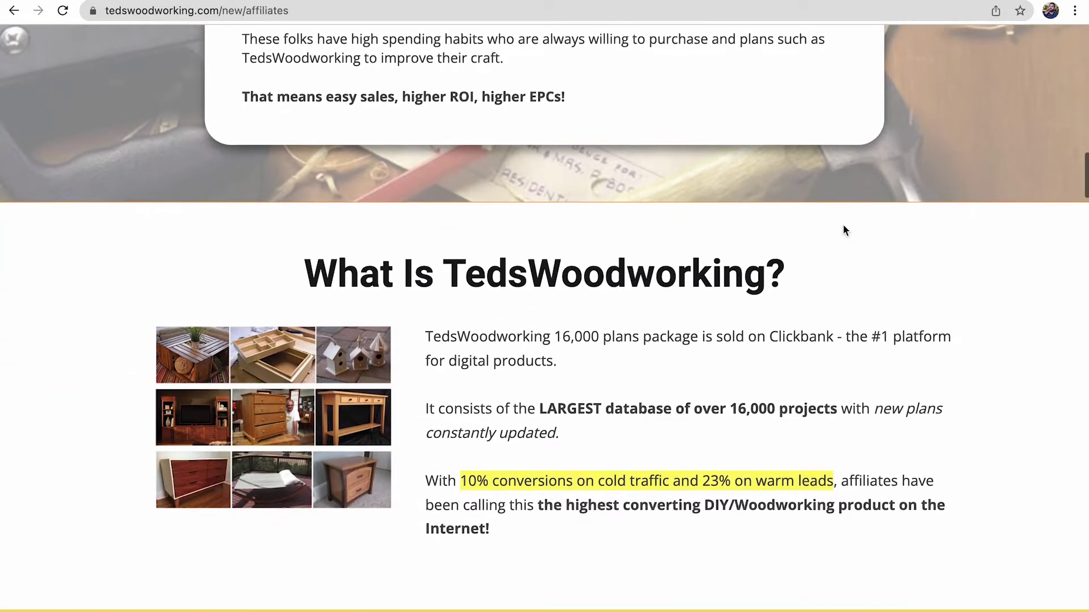
scroll(844, 229, down, 9)
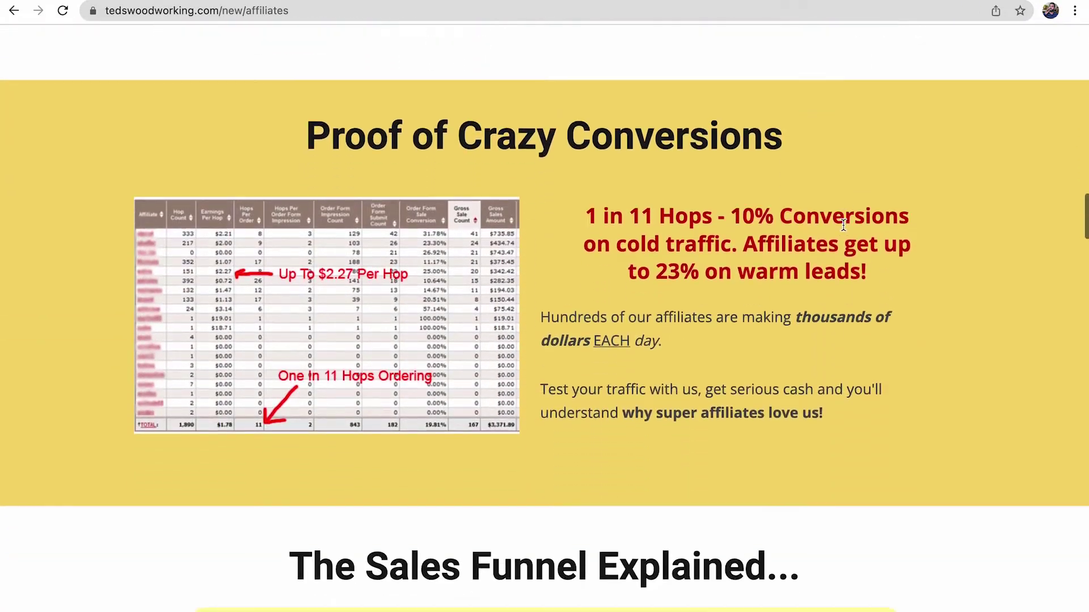
scroll(844, 229, down, 6)
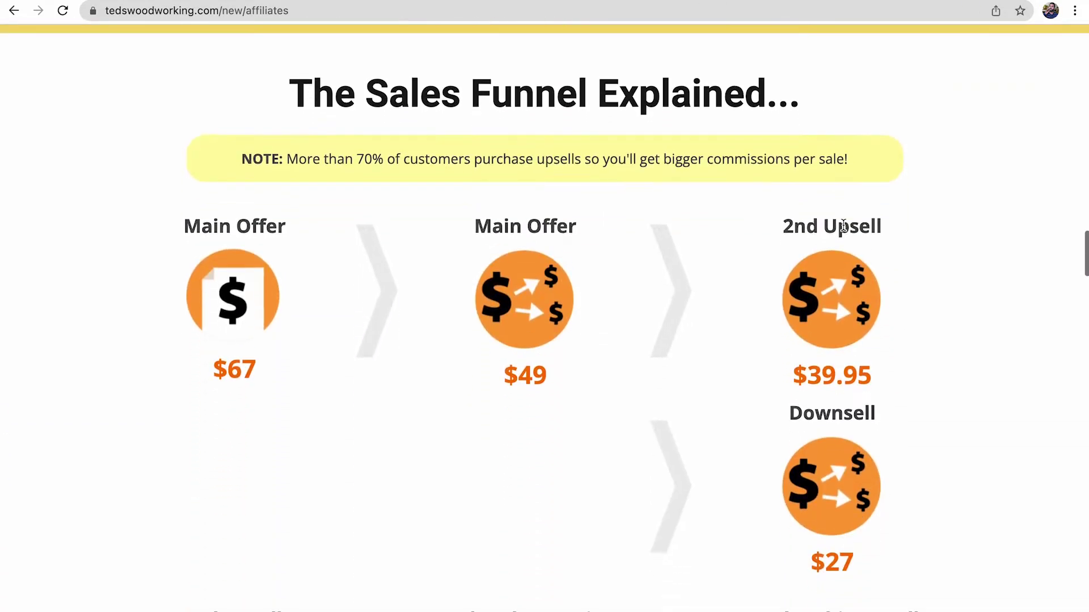
scroll(844, 230, down, 10)
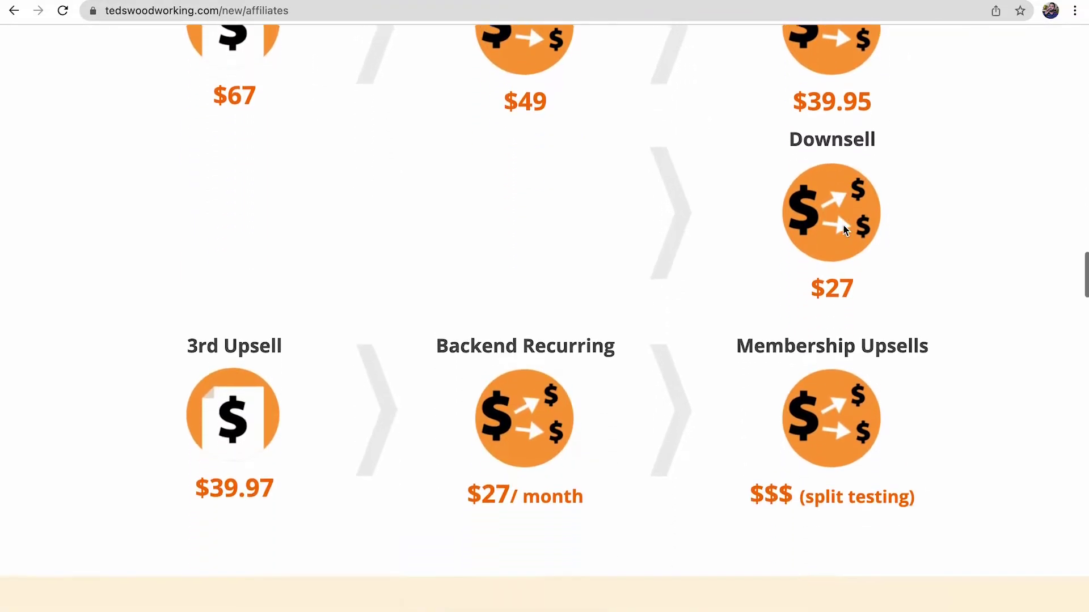
scroll(844, 229, up, 9)
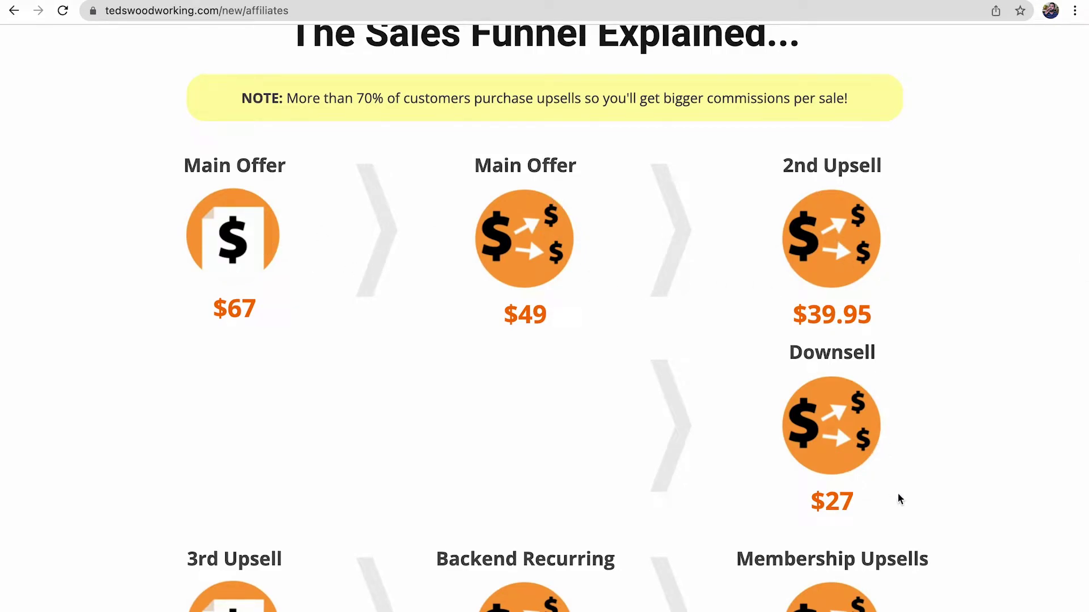
scroll(995, 498, down, 6)
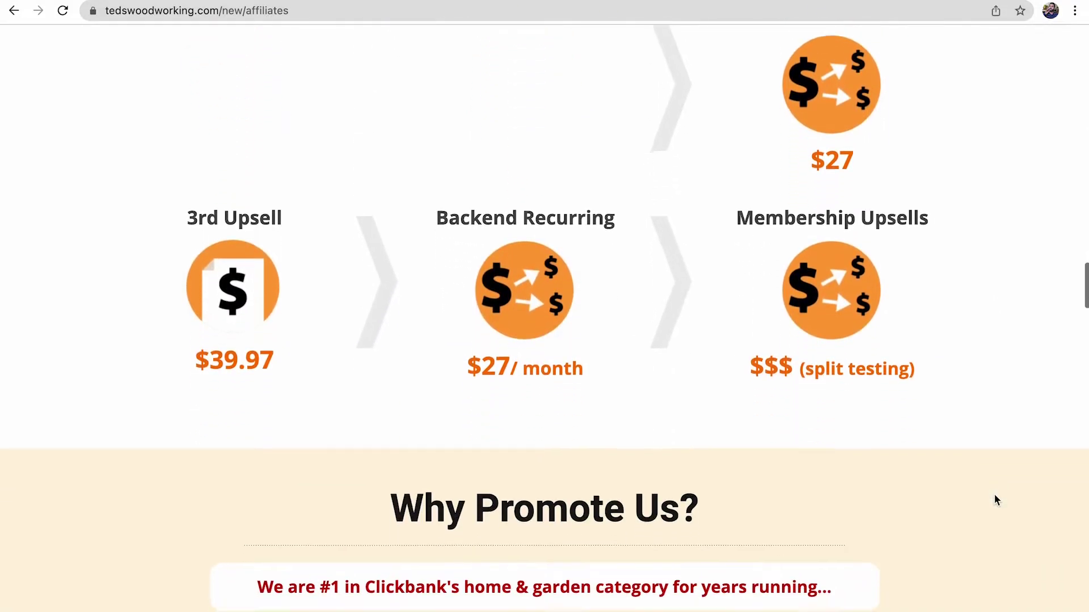
scroll(997, 499, down, 6)
scroll(996, 500, down, 7)
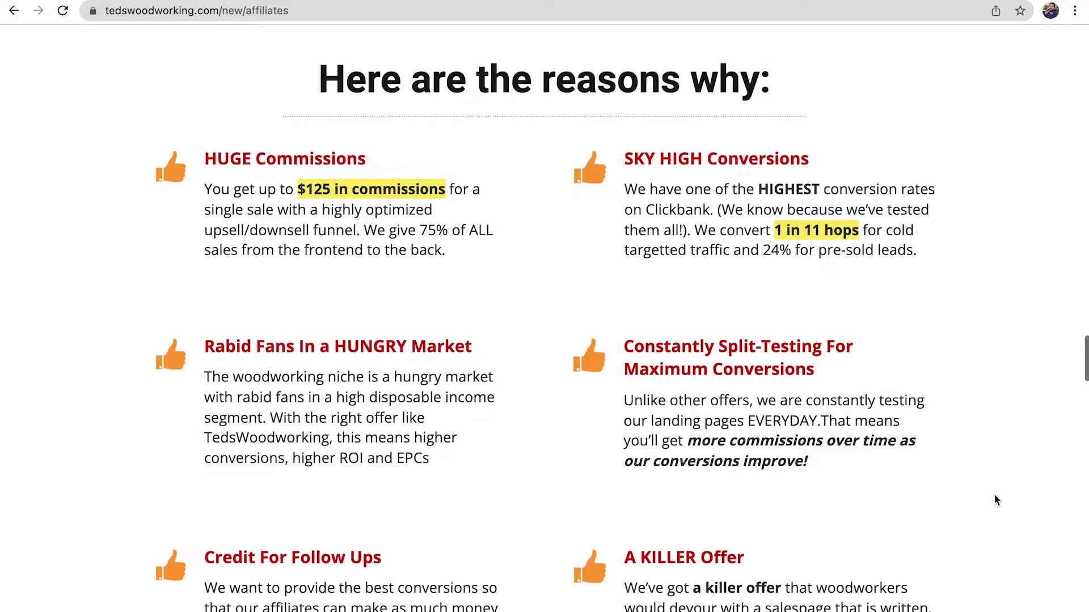
scroll(997, 500, up, 4)
drag(1083, 320, 1073, 38)
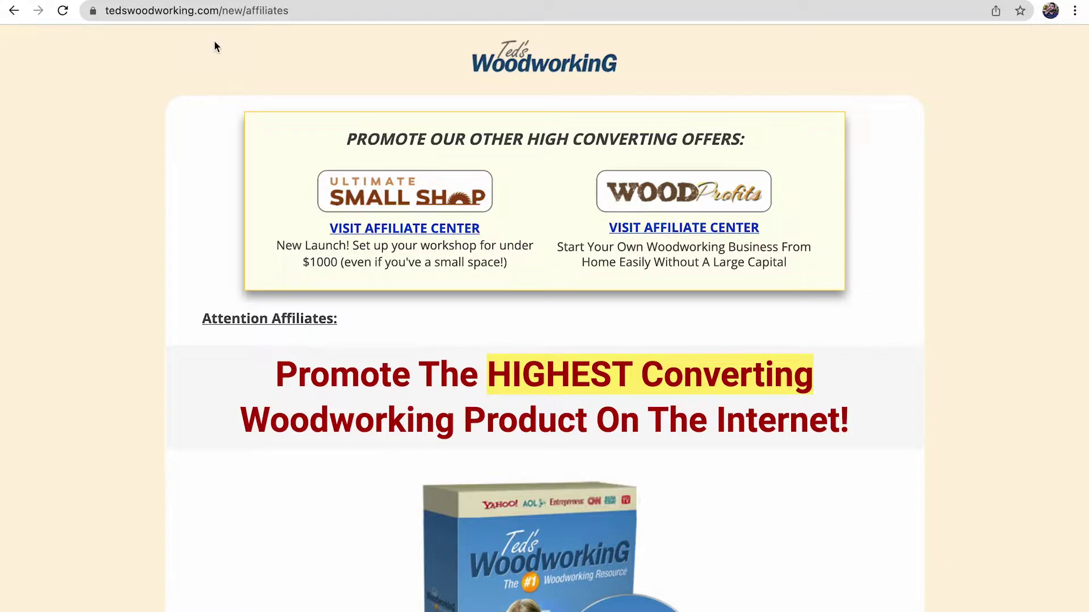
Step: Search Google for bing ads in a new tab and open the Microsoft Advertising site
mouse_move(547, 25)
click(782, 127)
key(super+t)
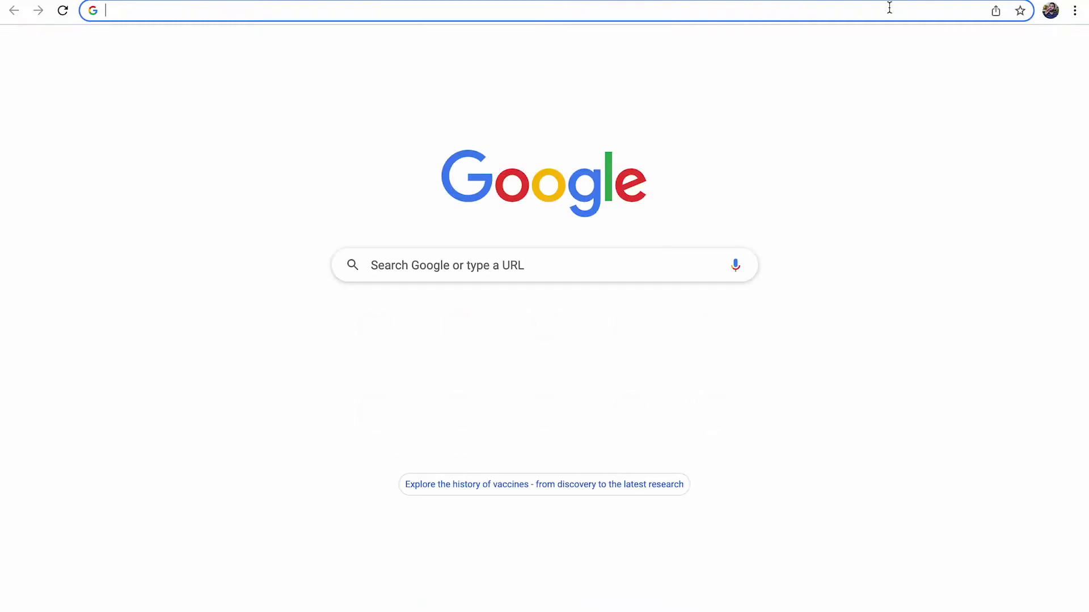
text(bing)
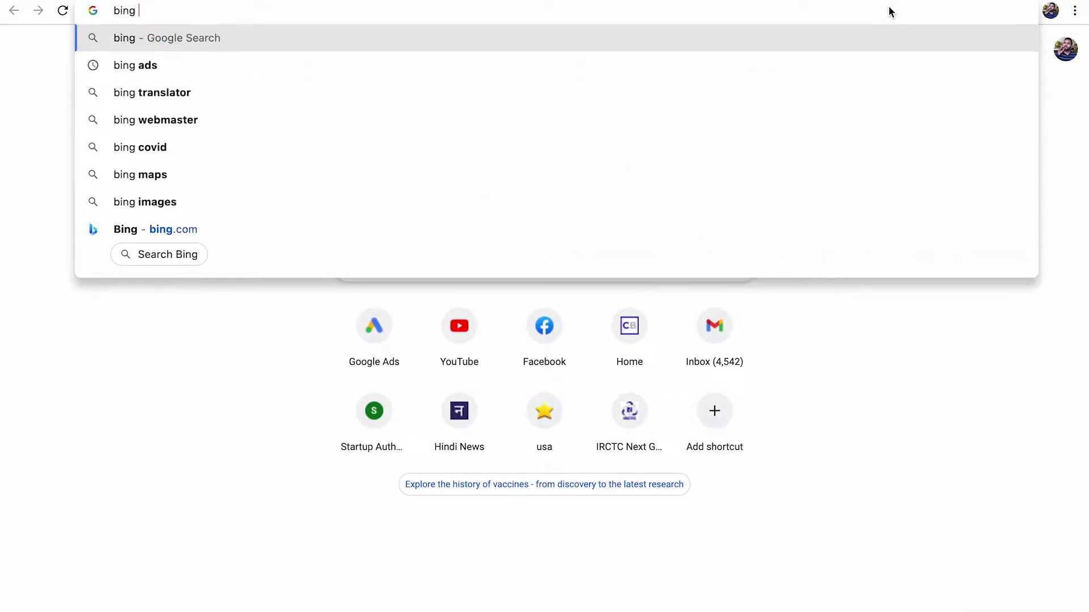
key(Down)
key(Return)
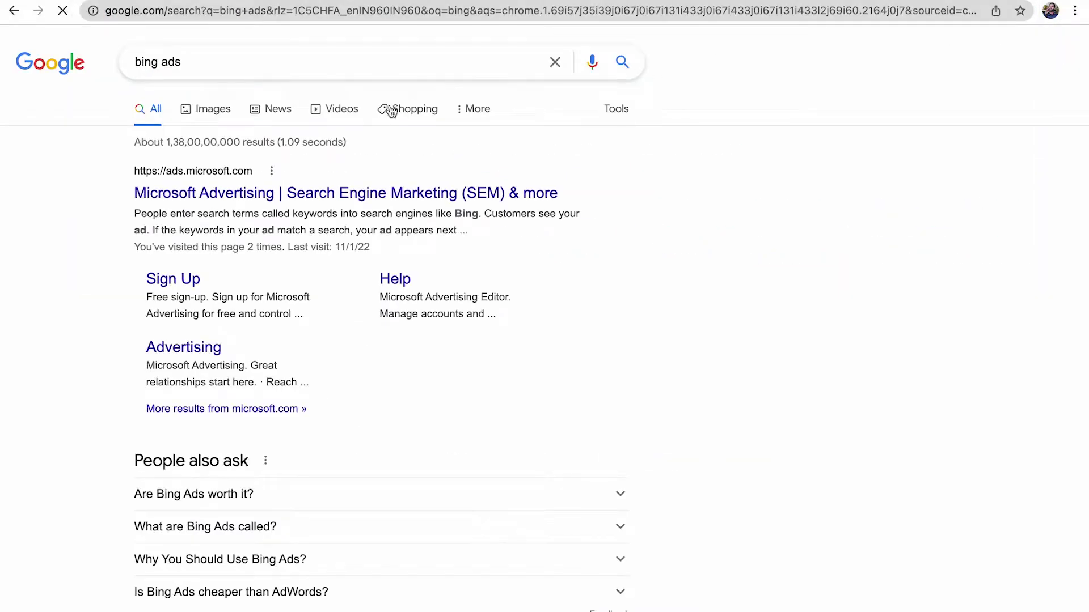
click(241, 192)
Step: Load the usa-proxy.org web proxy in place of the Microsoft Advertising page
click(212, 11)
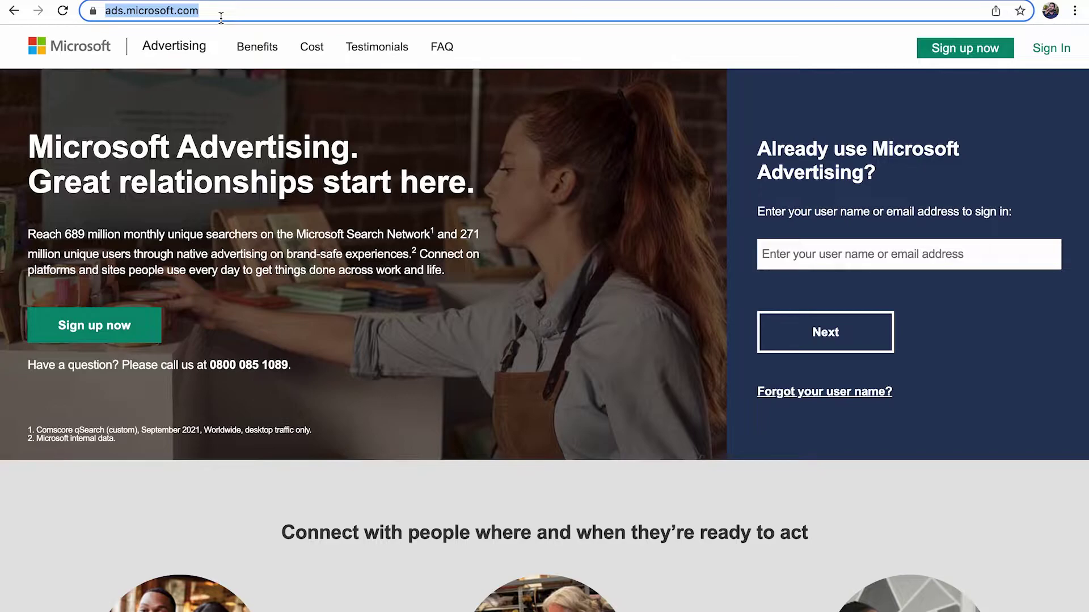
text(usa-proxy.org)
key(Return)
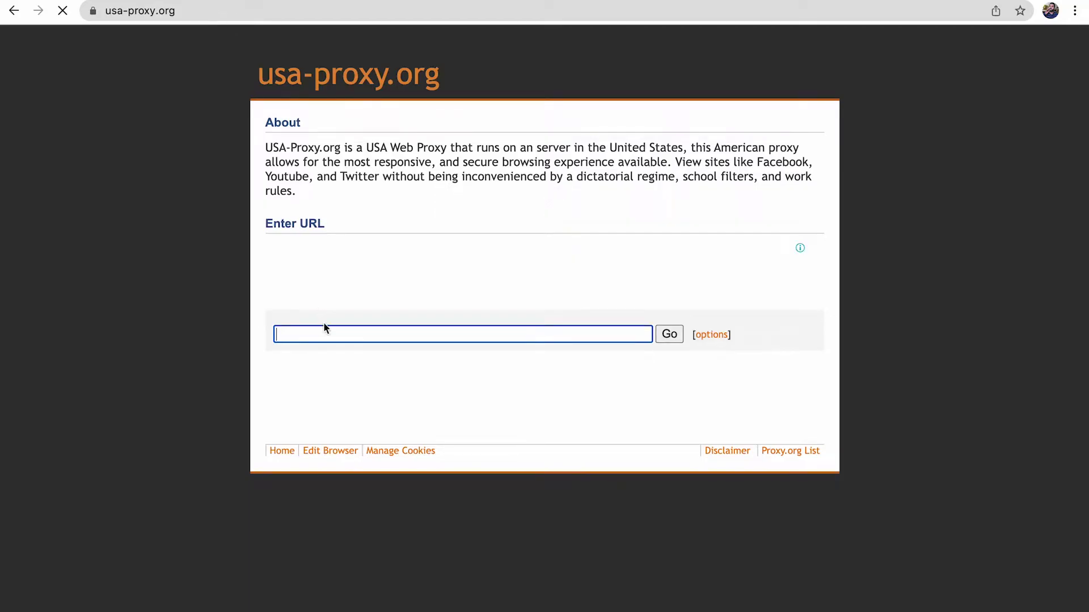
Step: Open bing.com through the USA web proxy
click(324, 329)
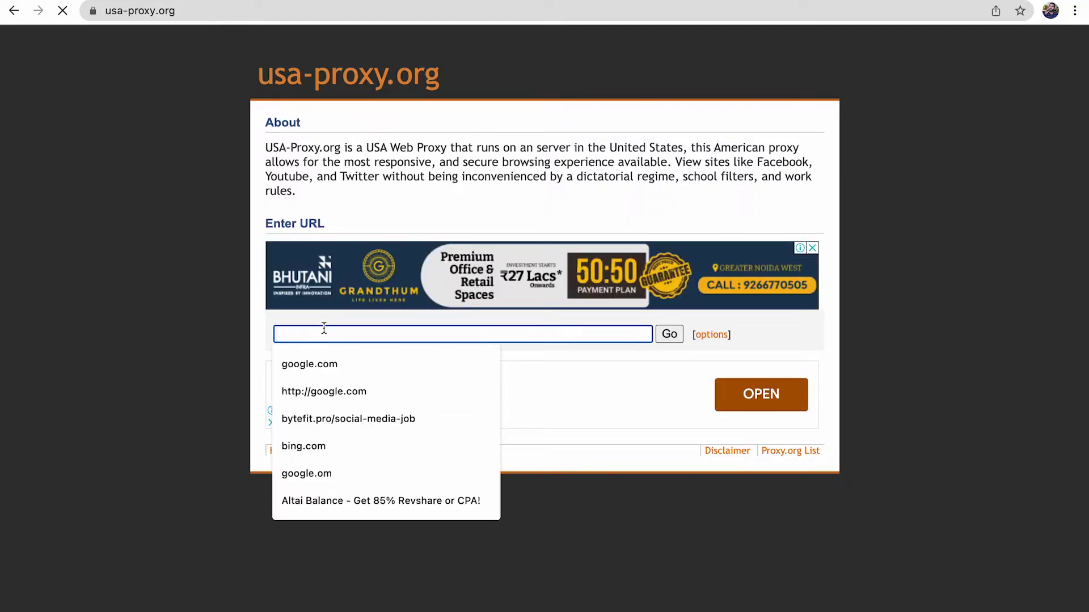
text(bing)
key(Down)
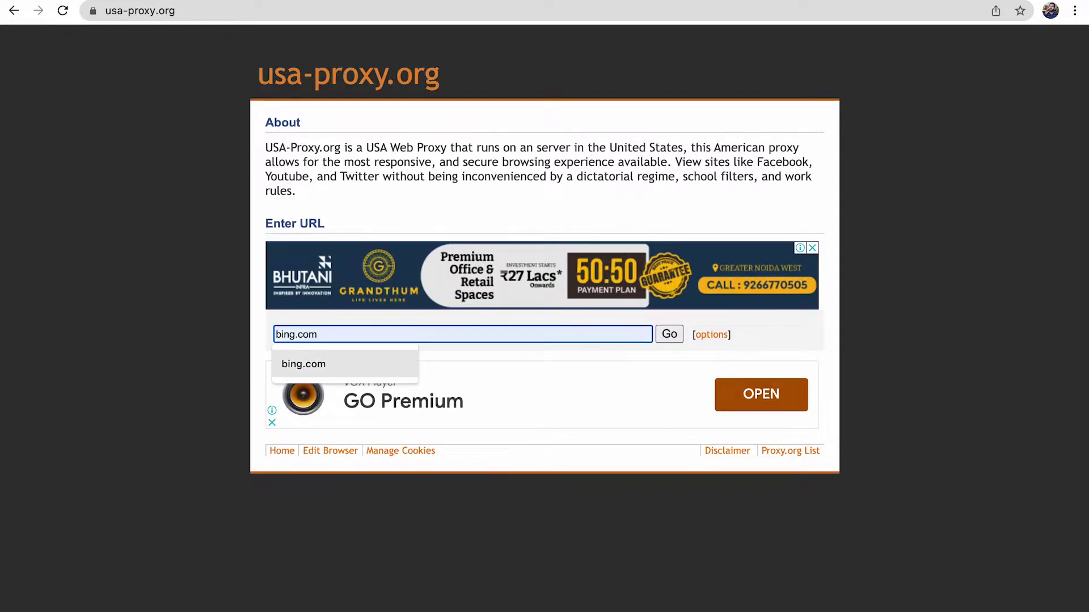
text(g)
key(Return)
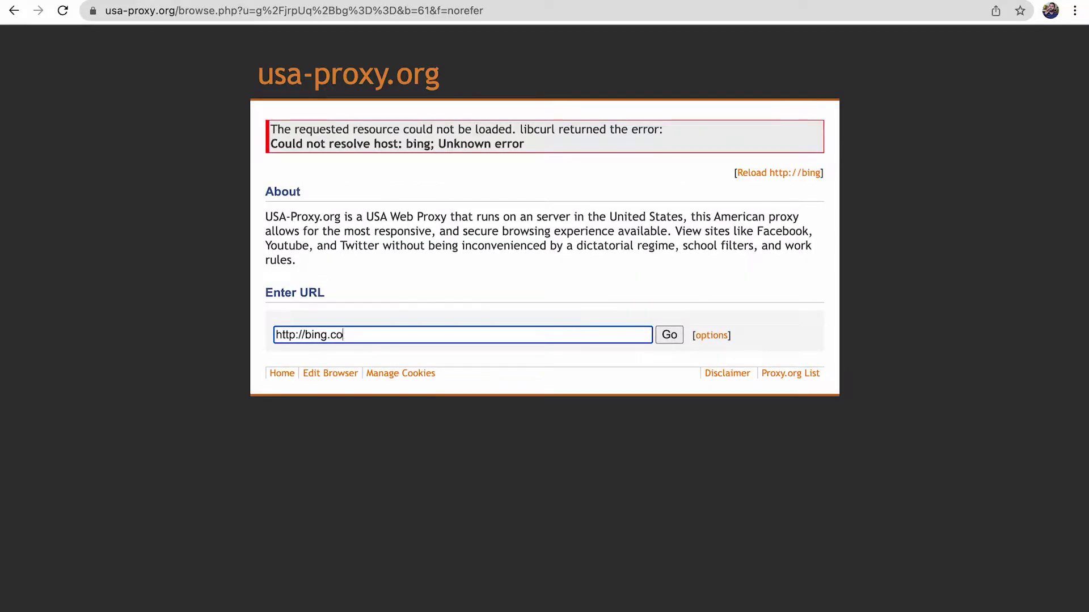
click(666, 340)
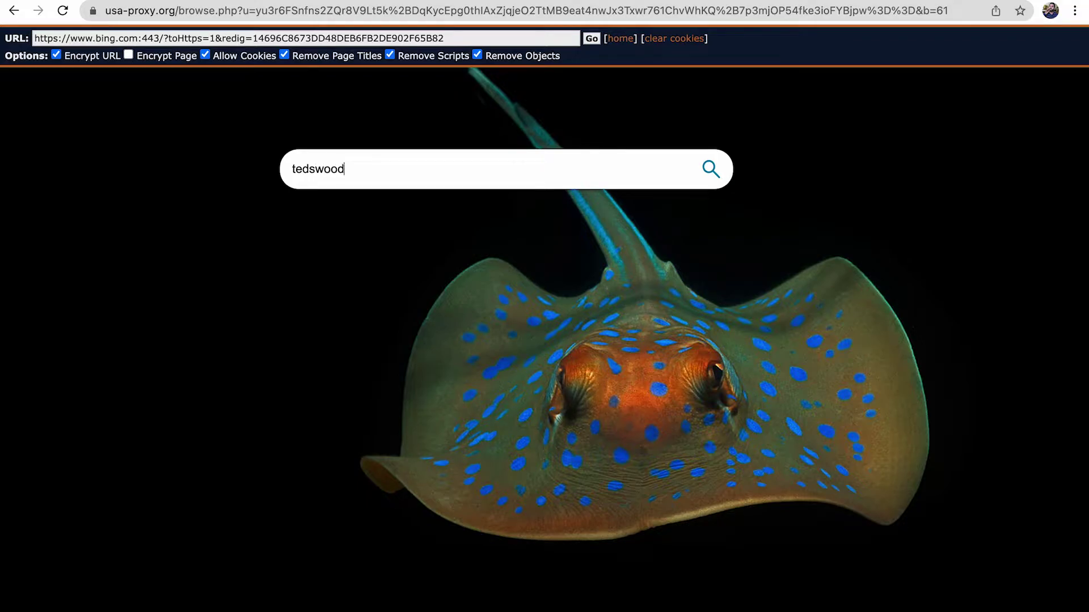
Step: Search Bing for tedswoodworking and open the first three Teds Woodworking ads in new tabs
text(ing)
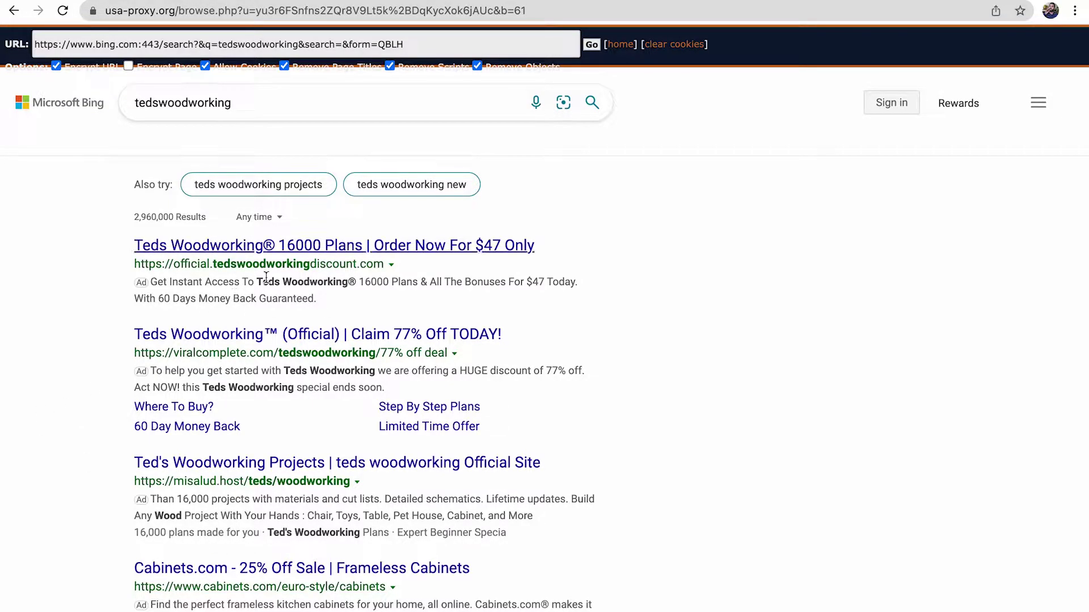
right_click(285, 247)
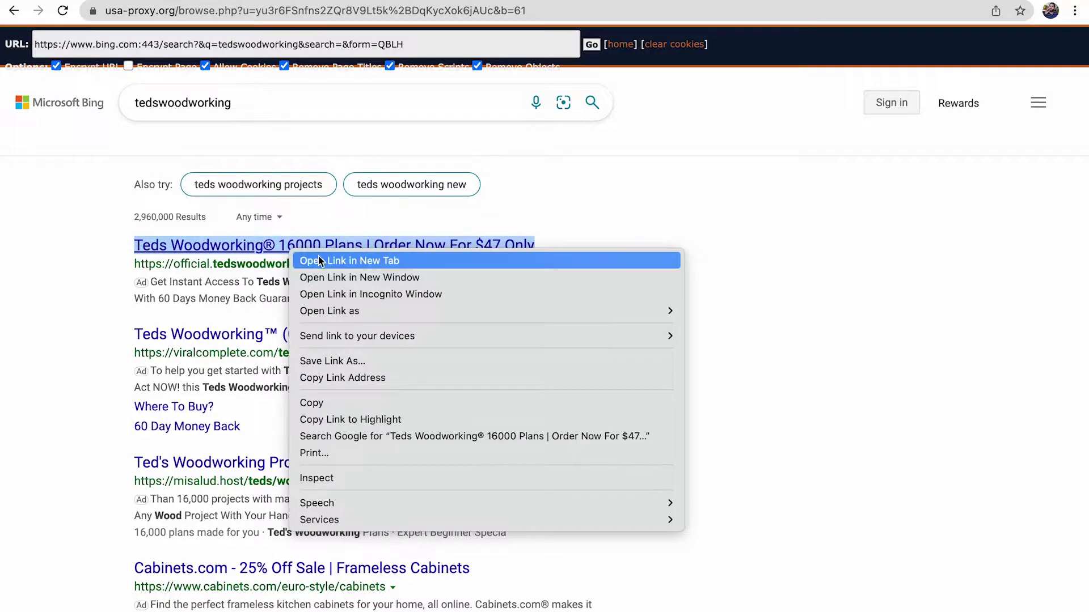
click(291, 261)
right_click(282, 334)
click(317, 341)
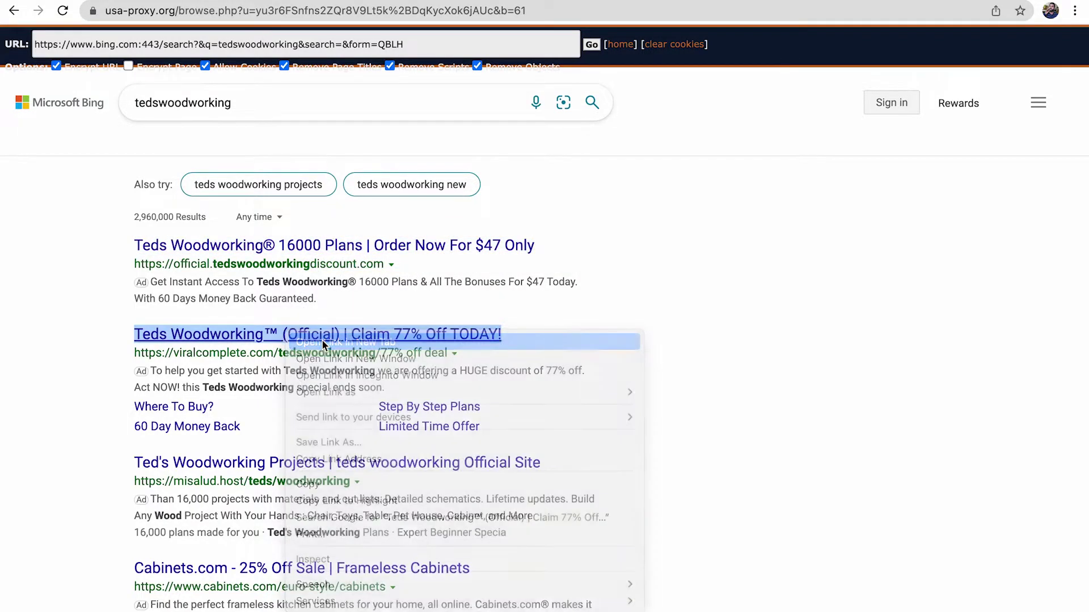
right_click(288, 464)
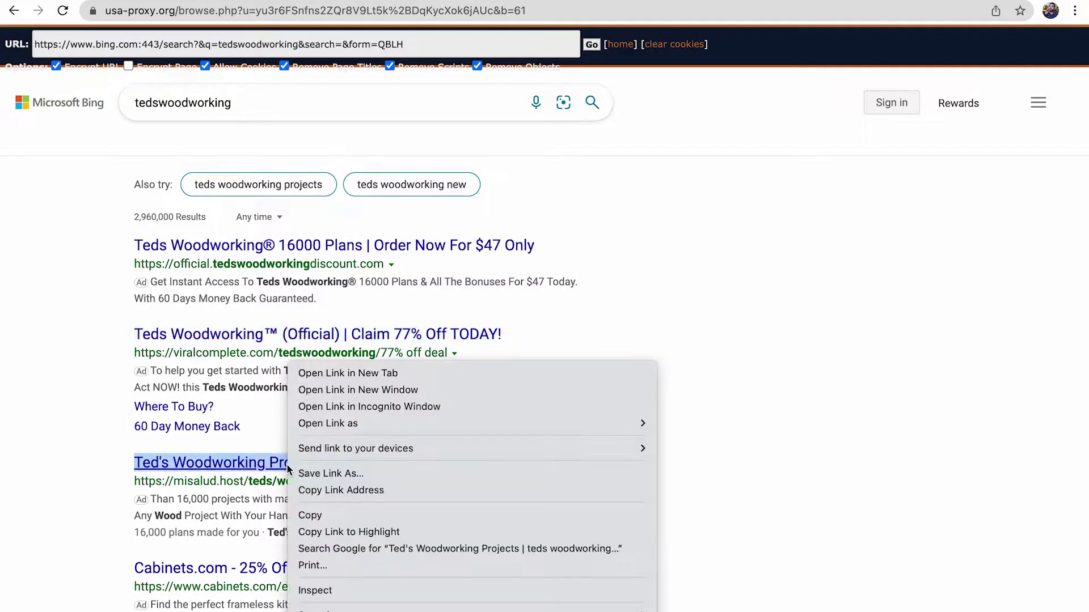
click(357, 371)
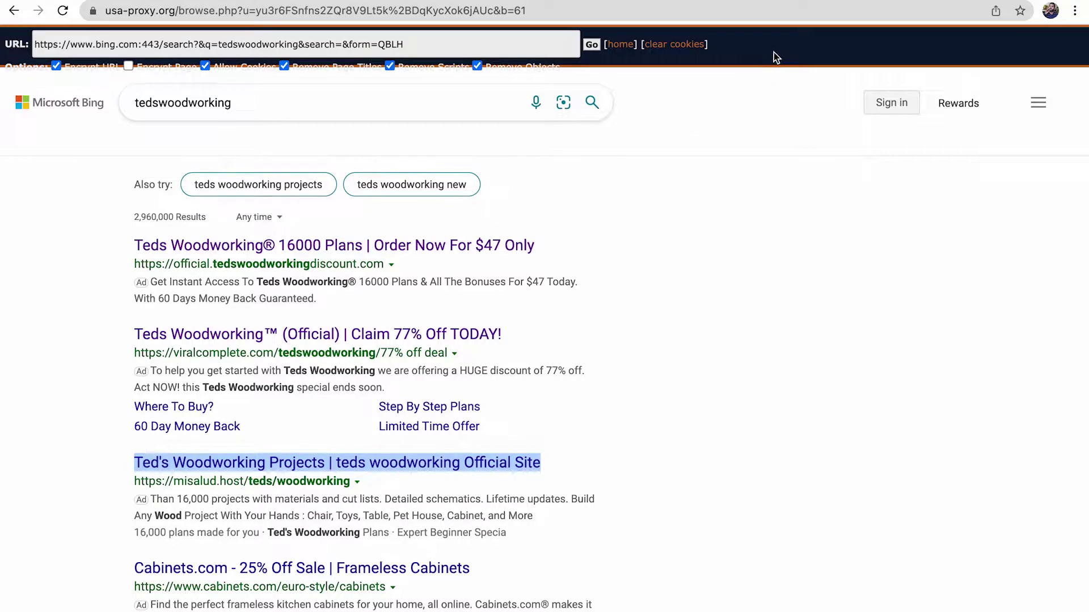
Step: Examine the second ad's extra links and the first ad's landing page, including its discount offer, project photos and testimonials
drag(124, 411, 220, 422)
drag(369, 420, 461, 441)
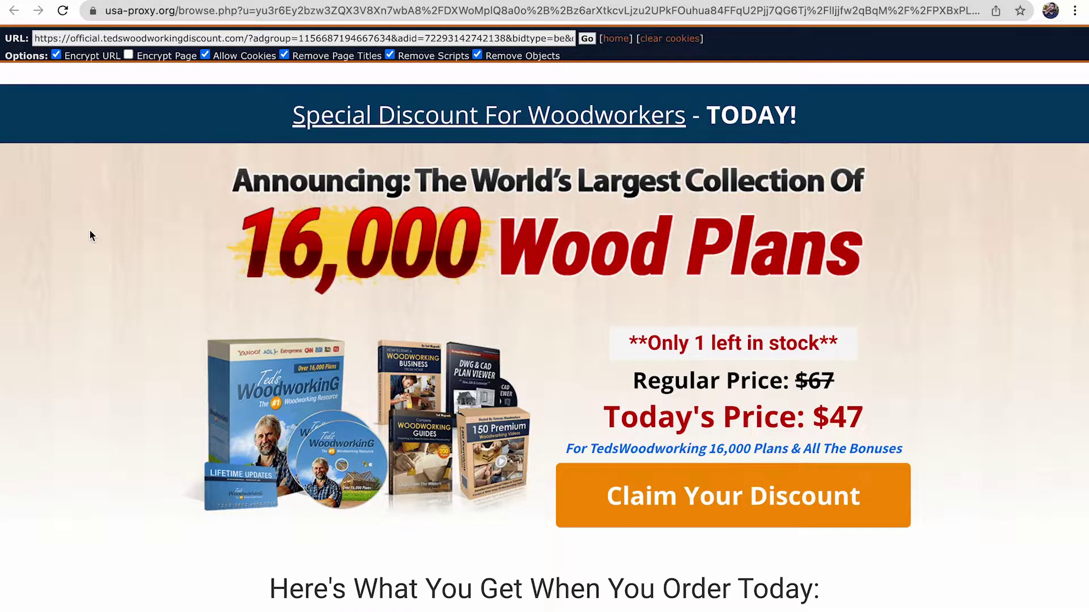
scroll(216, 233, down, 5)
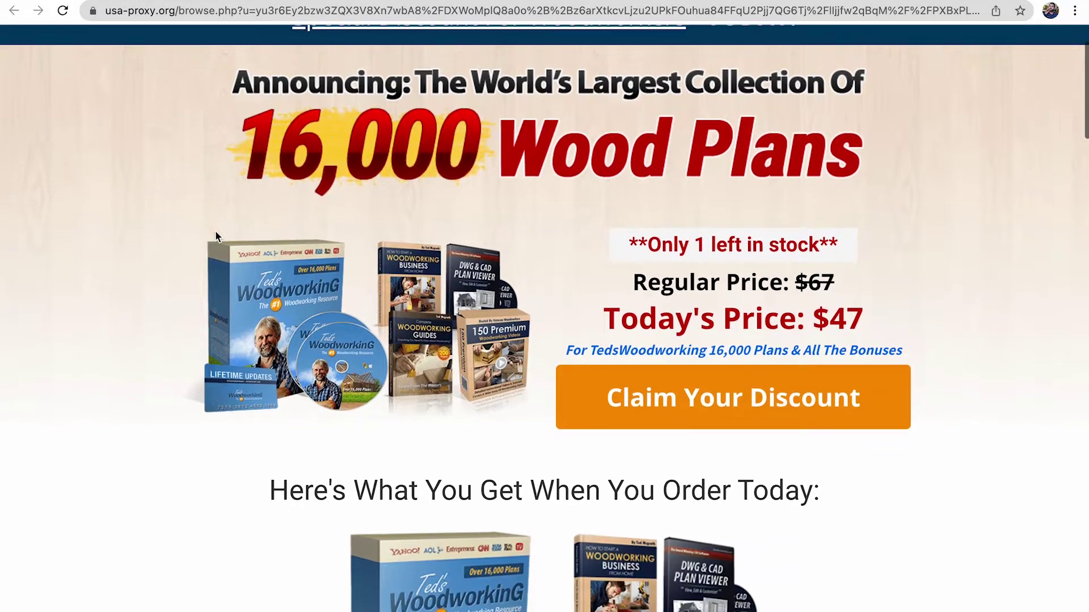
scroll(215, 231, down, 15)
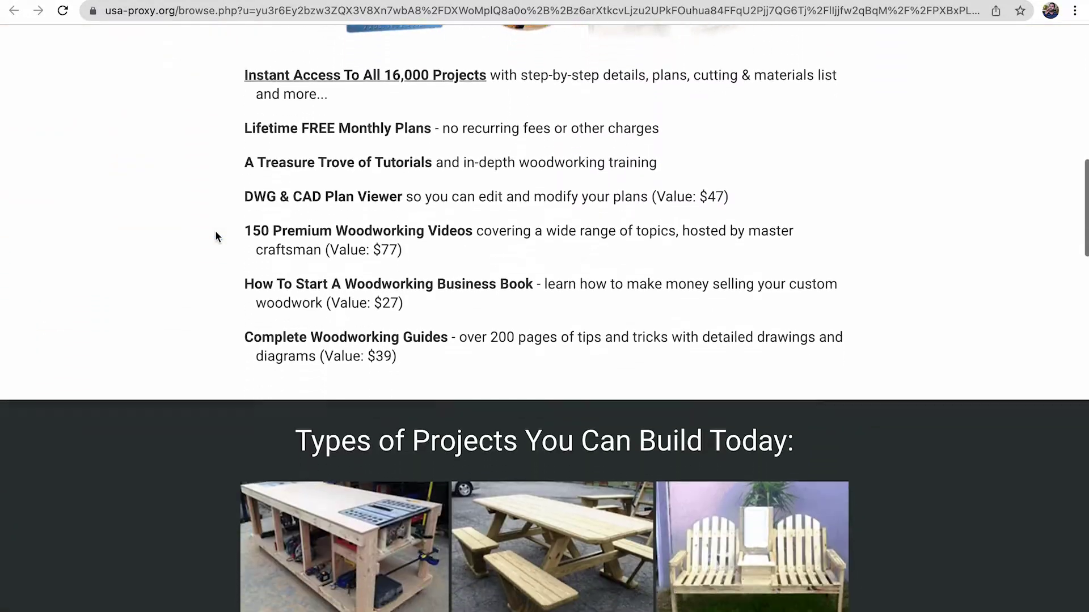
scroll(215, 231, down, 13)
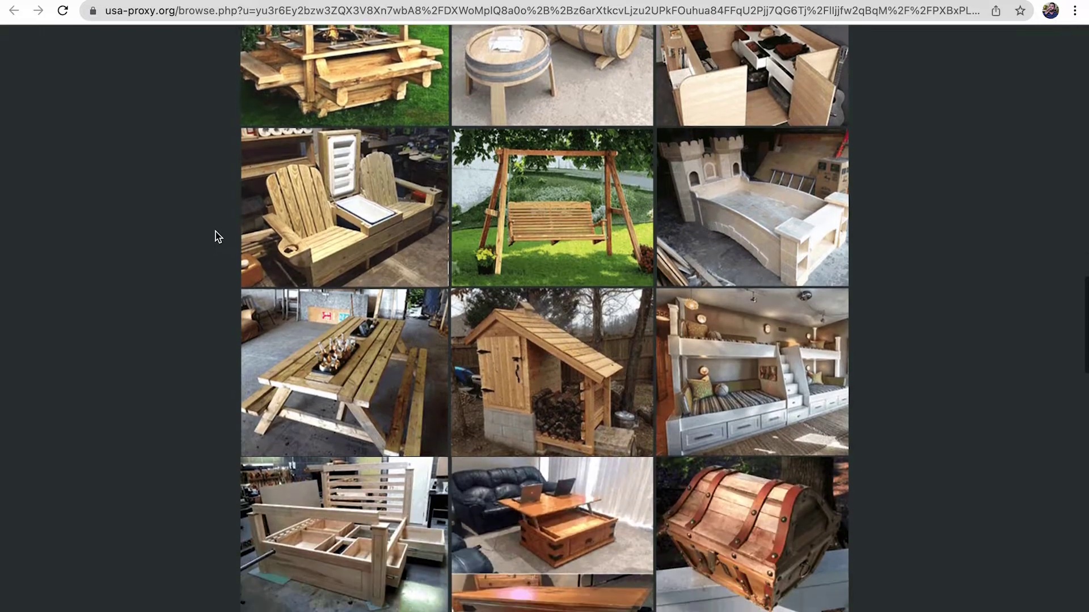
scroll(215, 232, down, 9)
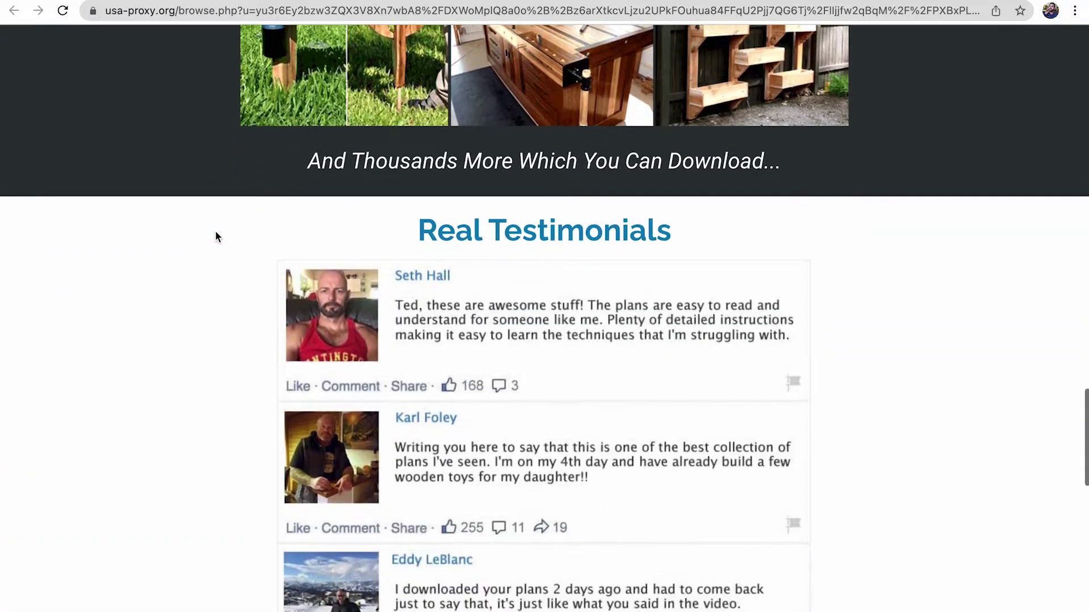
scroll(216, 232, down, 8)
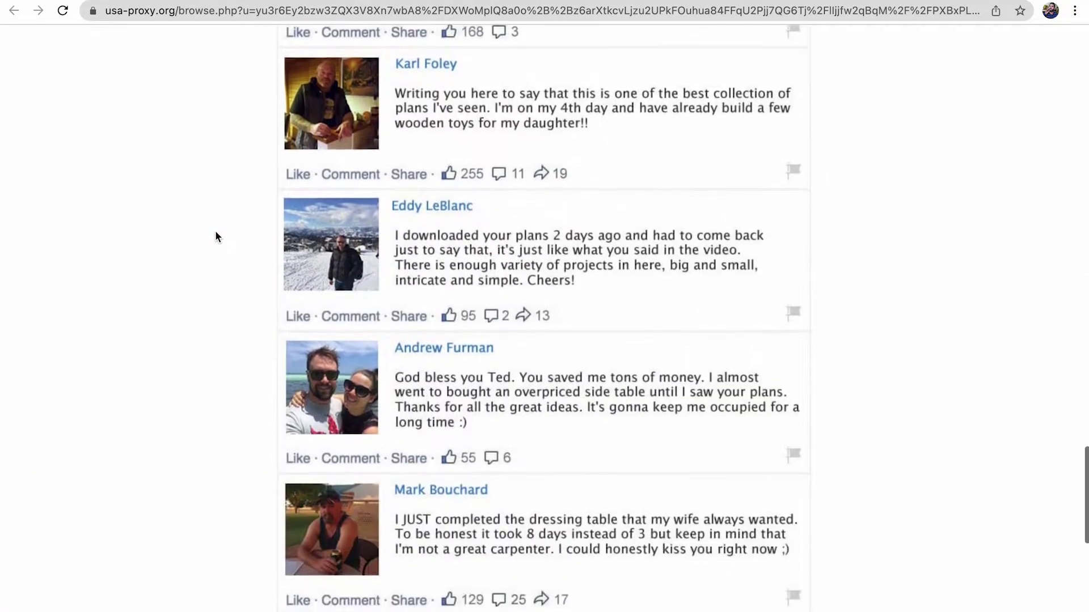
scroll(216, 230, up, 6)
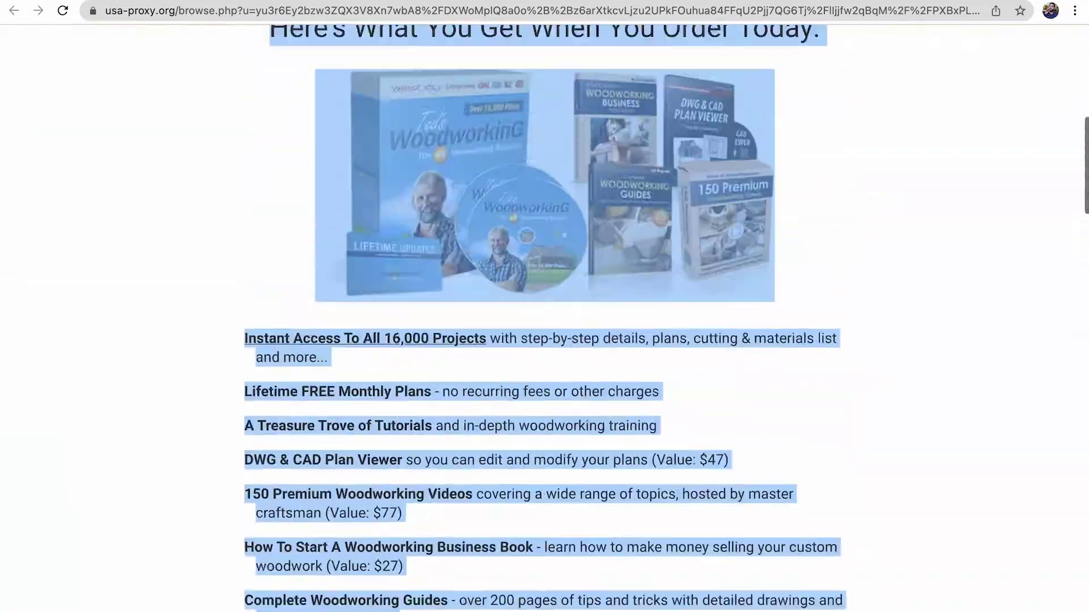
scroll(114, 268, up, 10)
click(115, 268)
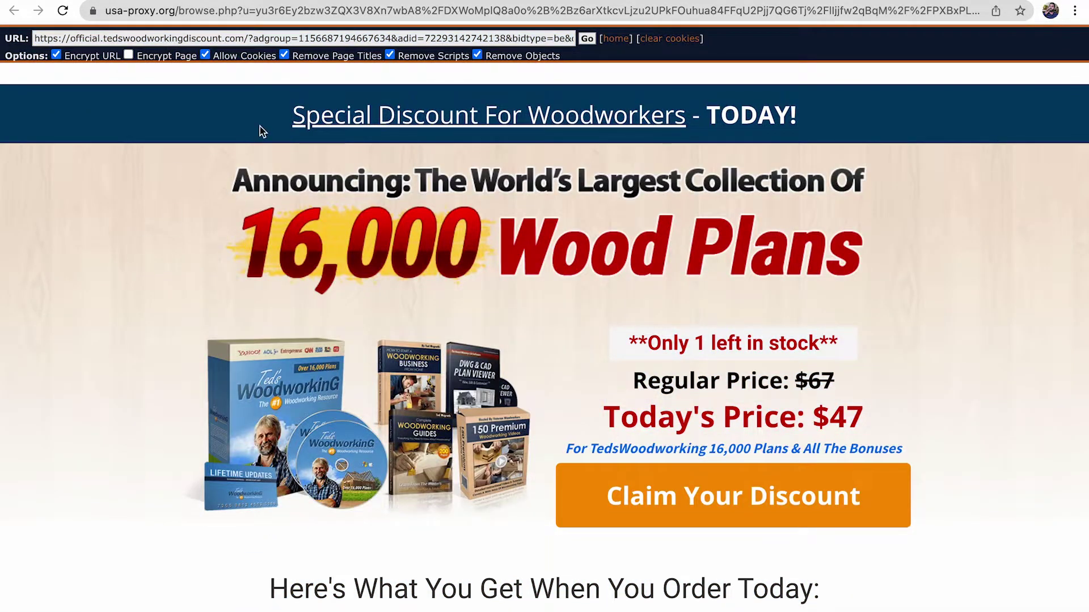
Step: Copy the landing page's base address without the ad tracking parameters and open official.tedswoodworkingdiscount.com directly, outside the proxy
drag(252, 40, 36, 39)
key(ctrl+c)
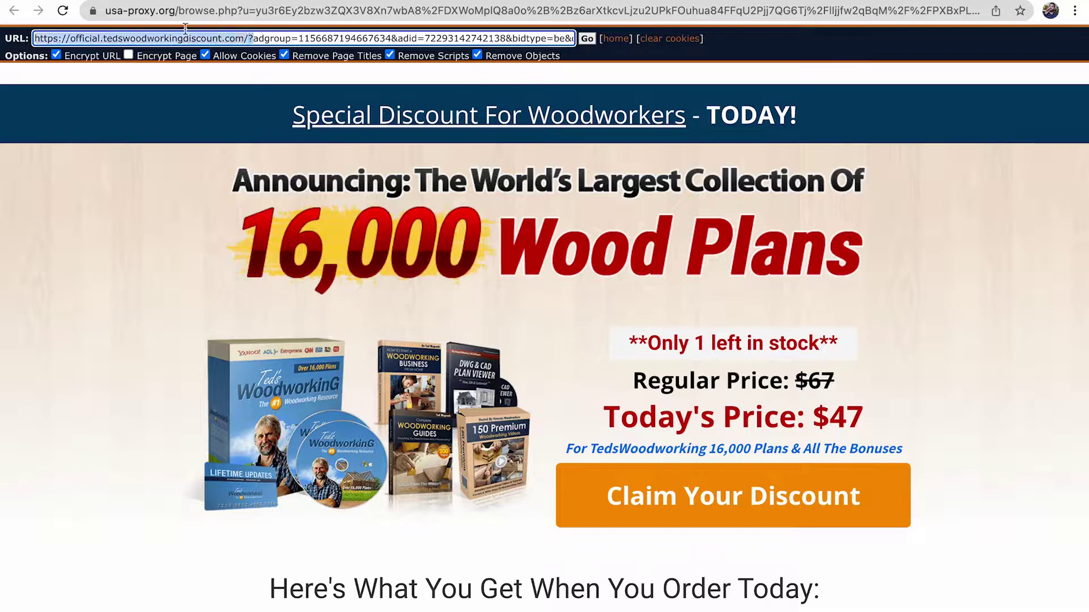
key(BackSpace)
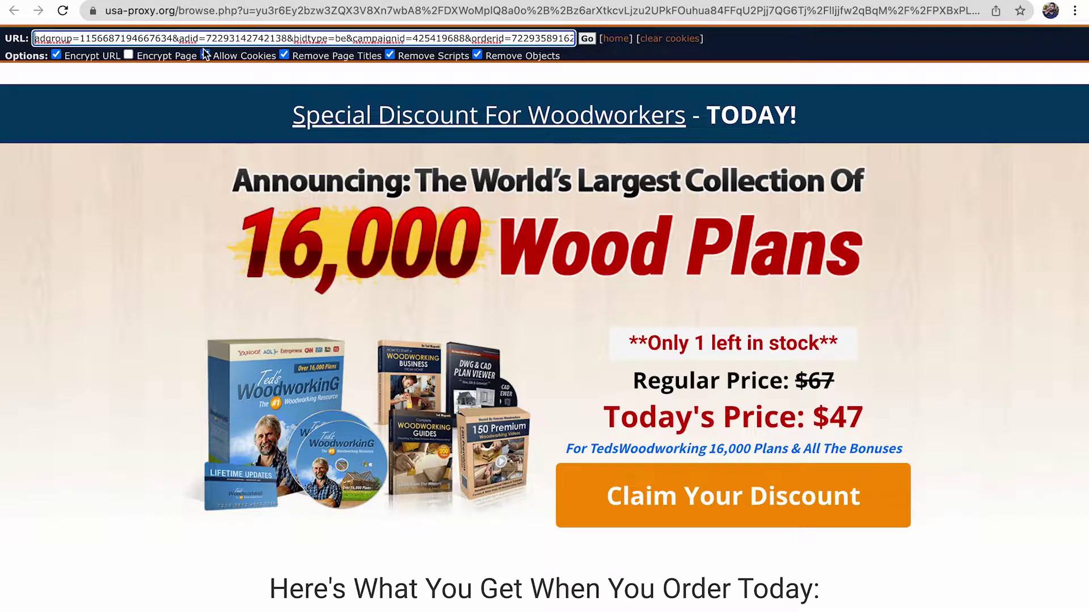
click(444, 16)
key(ctrl+v)
key(Return)
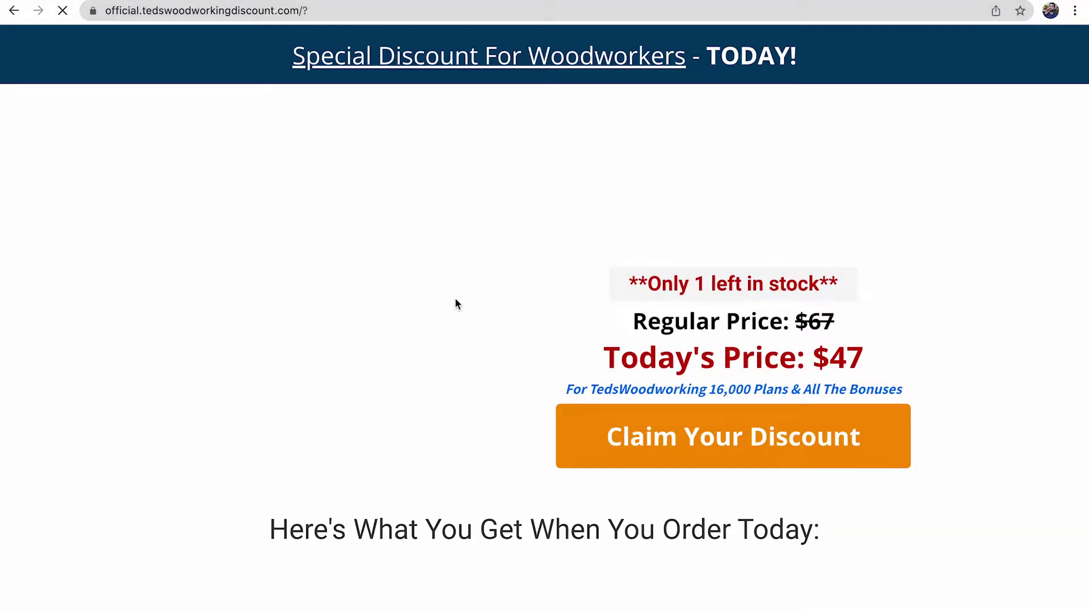
scroll(993, 248, down, 1)
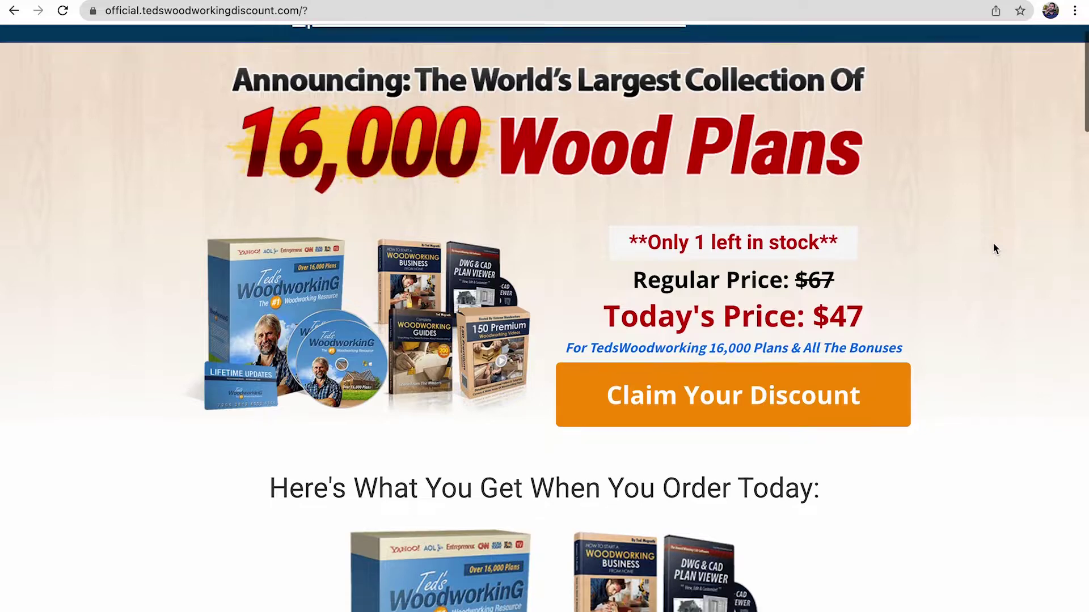
Step: Inspect the discount landing page's HTML in the developer tools, stepping through its section div elements, and close the tools
scroll(994, 248, down, 10)
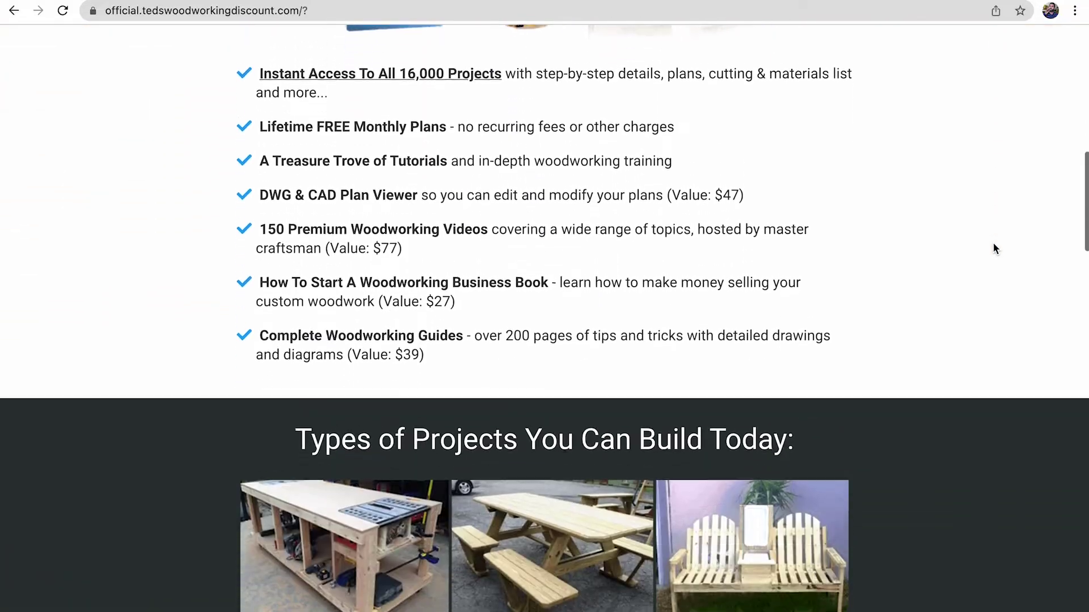
scroll(993, 249, down, 3)
scroll(993, 246, up, 2)
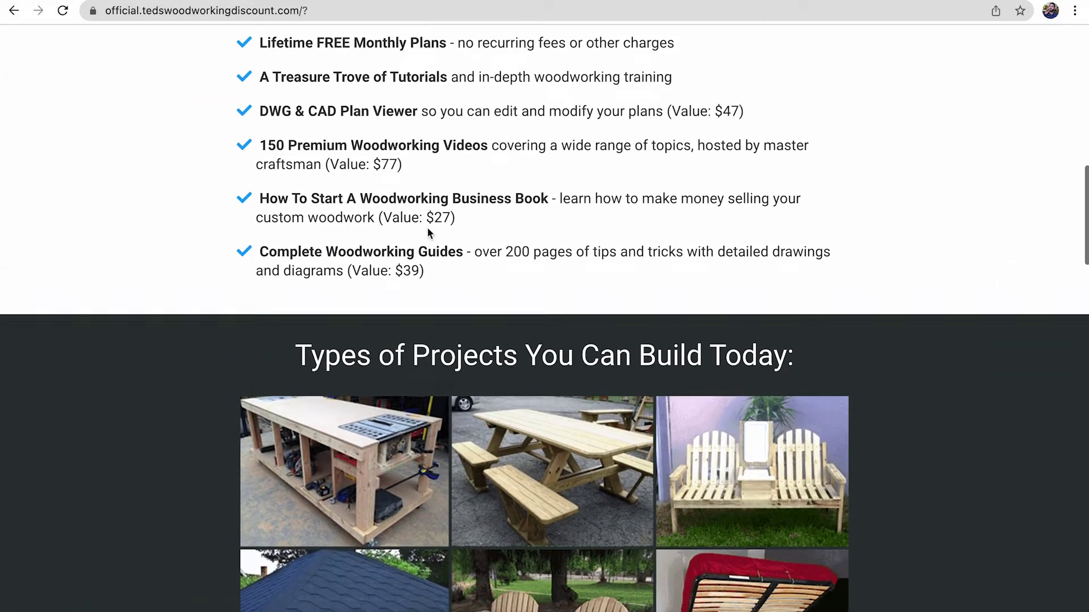
right_click(150, 208)
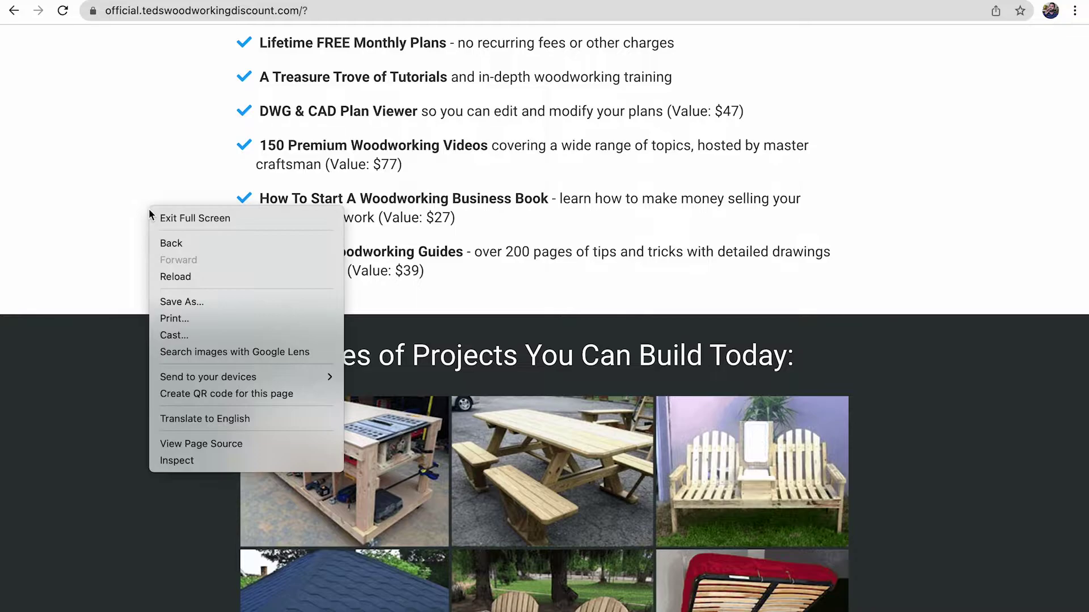
click(238, 461)
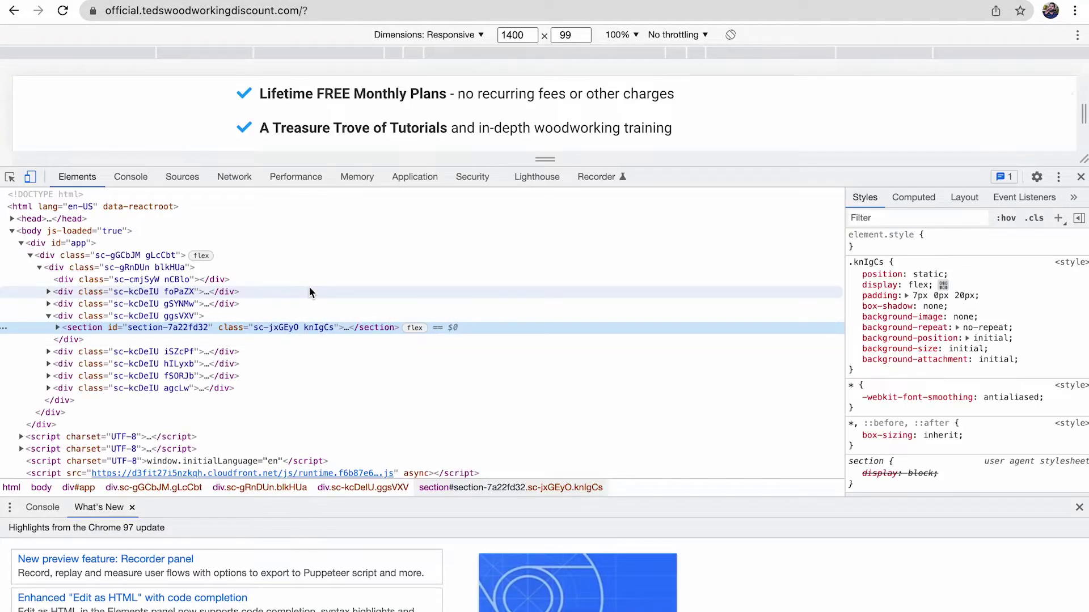
click(134, 280)
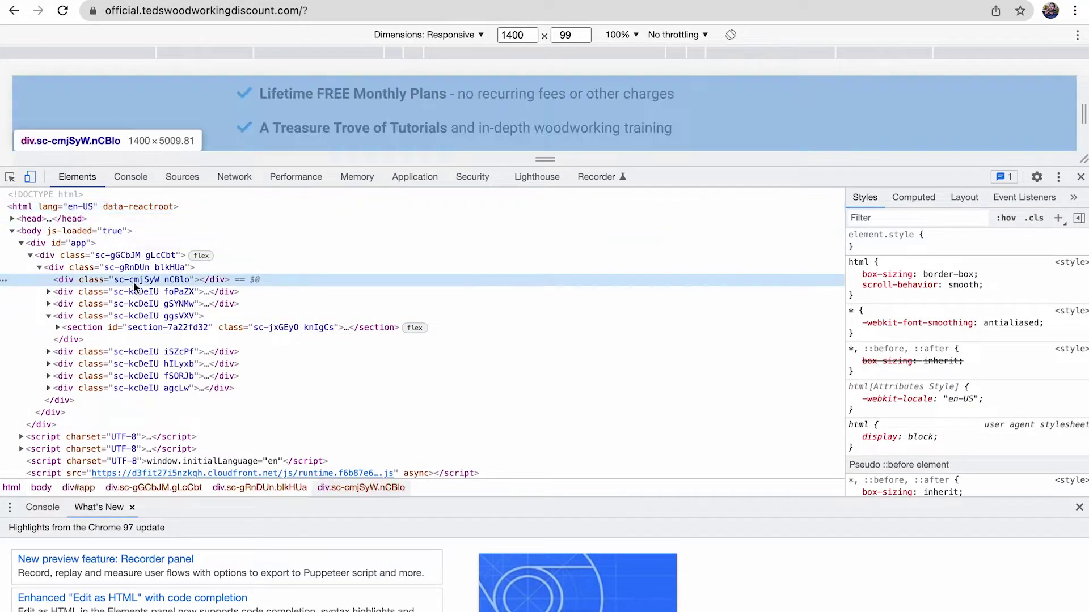
key(Down)
key(Down)
key(Down)
key(Down)
key(Down)
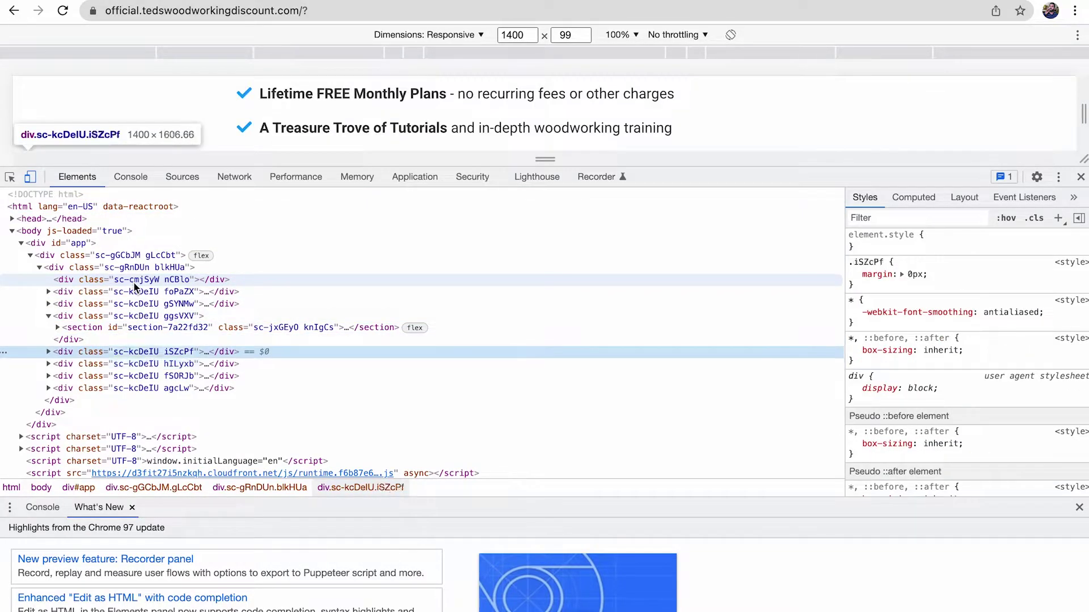
key(Up)
key(Up)
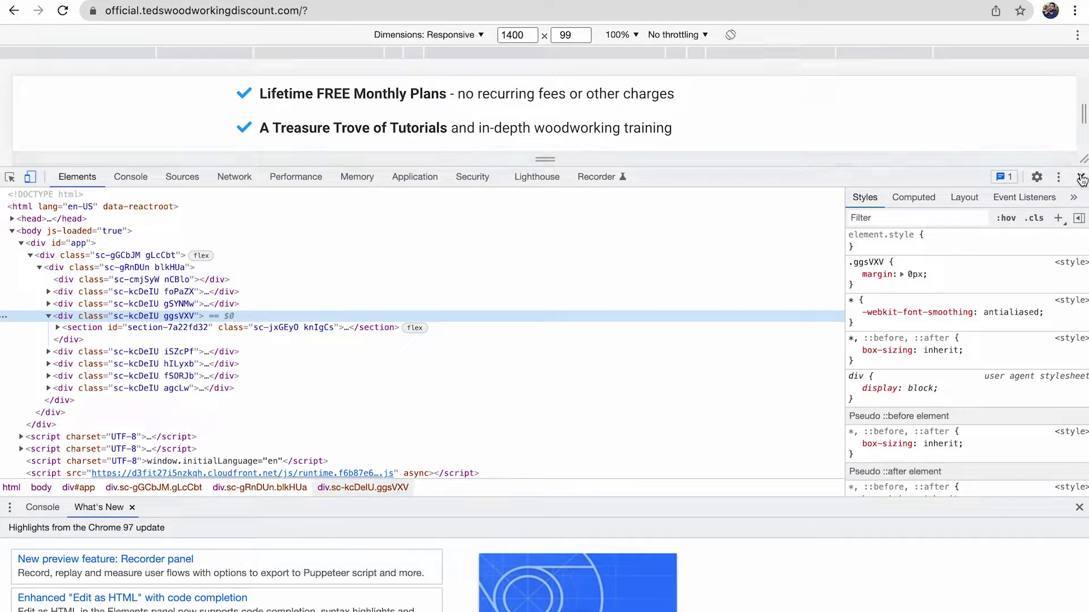
key(super+alt+i)
scroll(793, 241, up, 2)
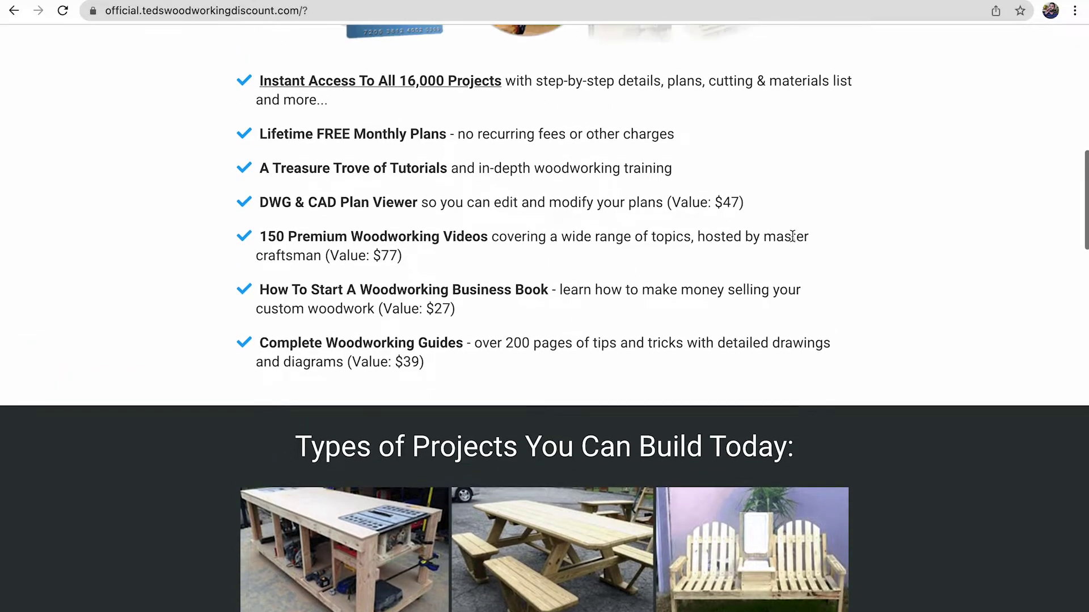
Step: Open a new browser window under a different Chrome profile
click(1049, 11)
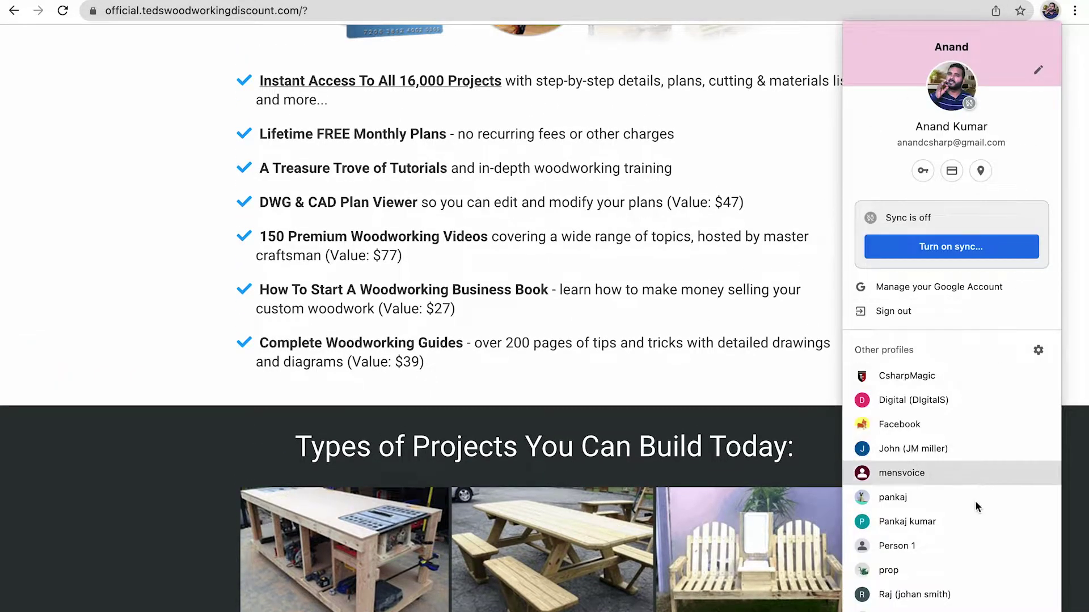
scroll(976, 595, down, 3)
scroll(975, 595, down, 1)
click(948, 593)
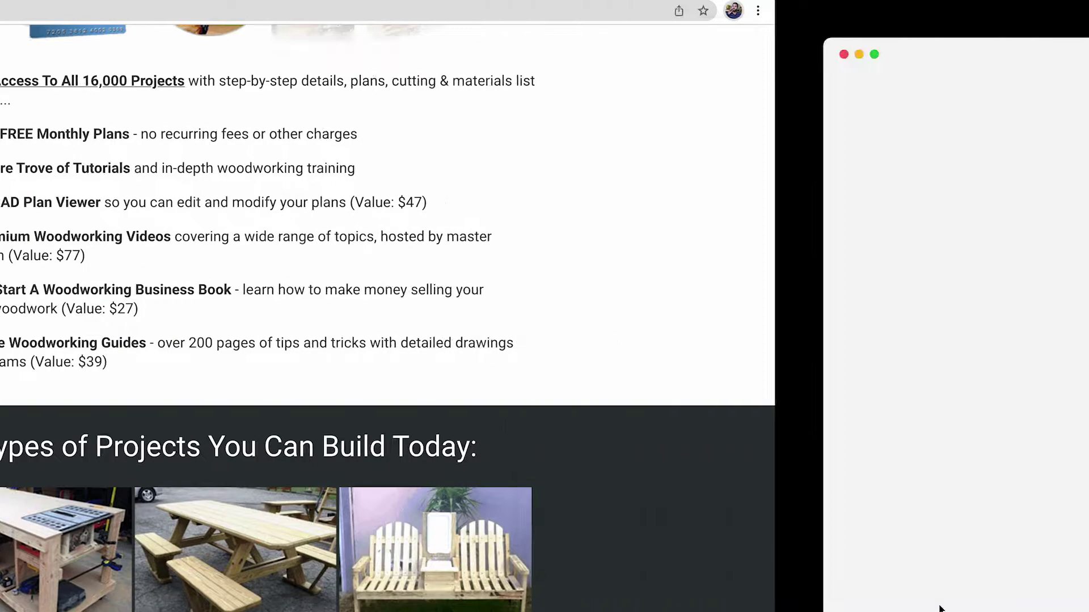
Step: Find PipelinePRO among the address suggestions for "pip" and open its launchpad page
text(pip)
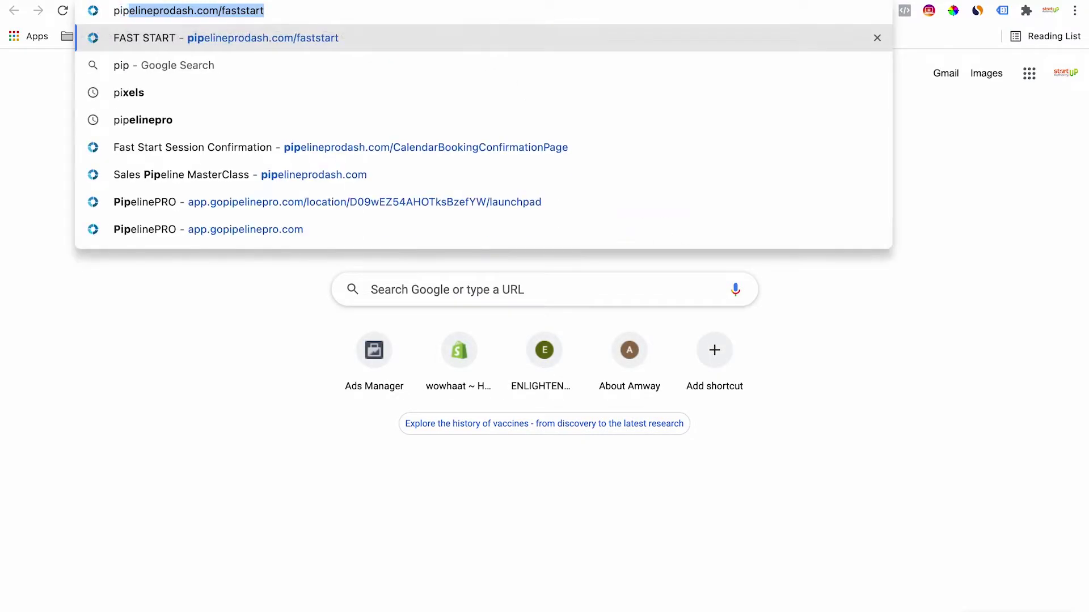
text(al)
key(BackSpace)
key(BackSpace)
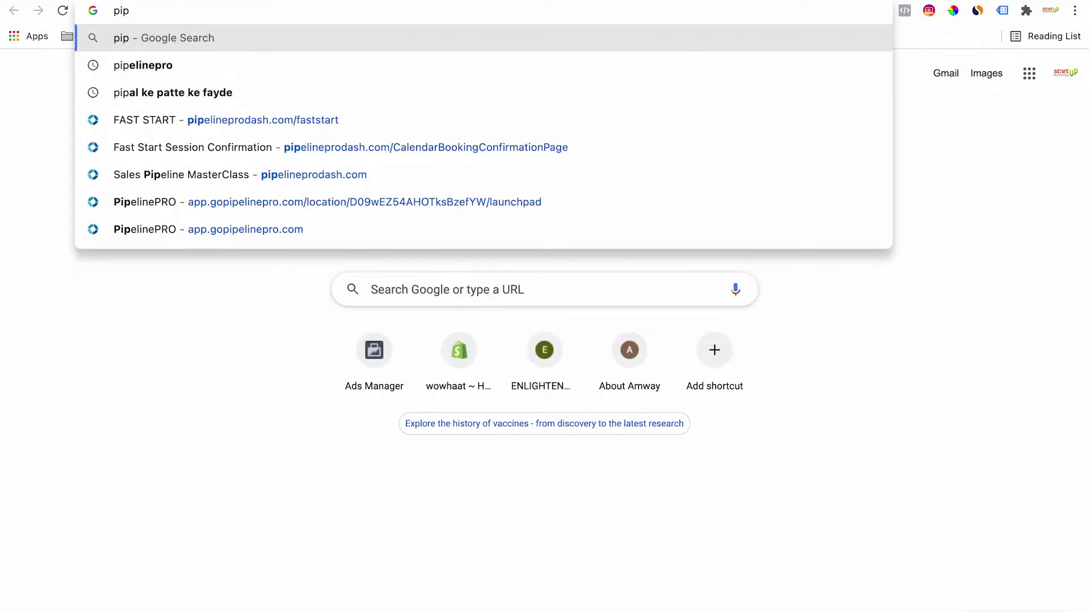
key(Down)
key(Down)
key(Down)
key(Down)
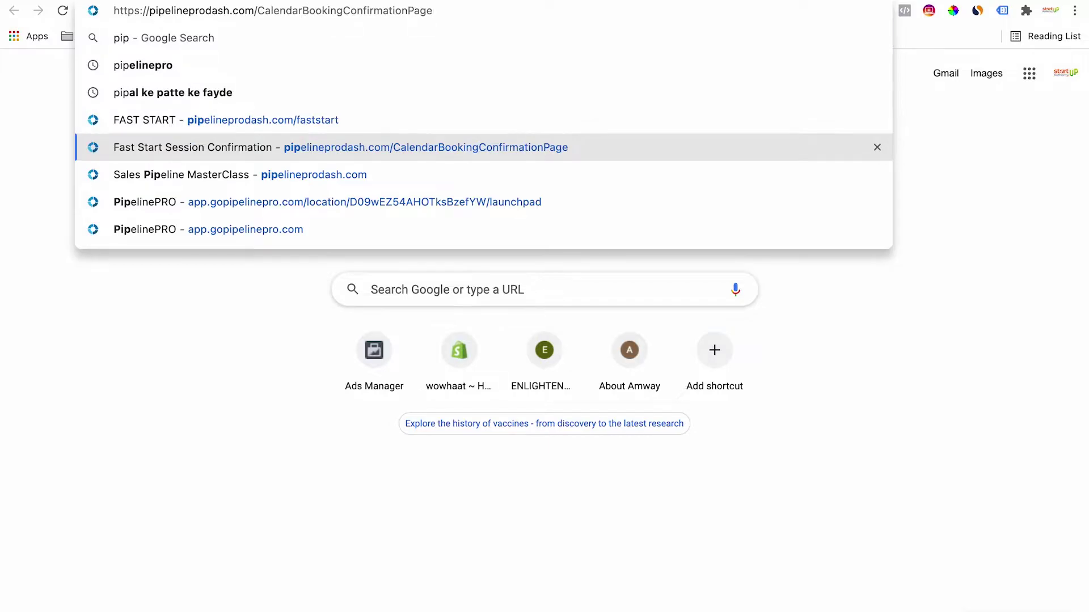
key(Down)
key(Down)
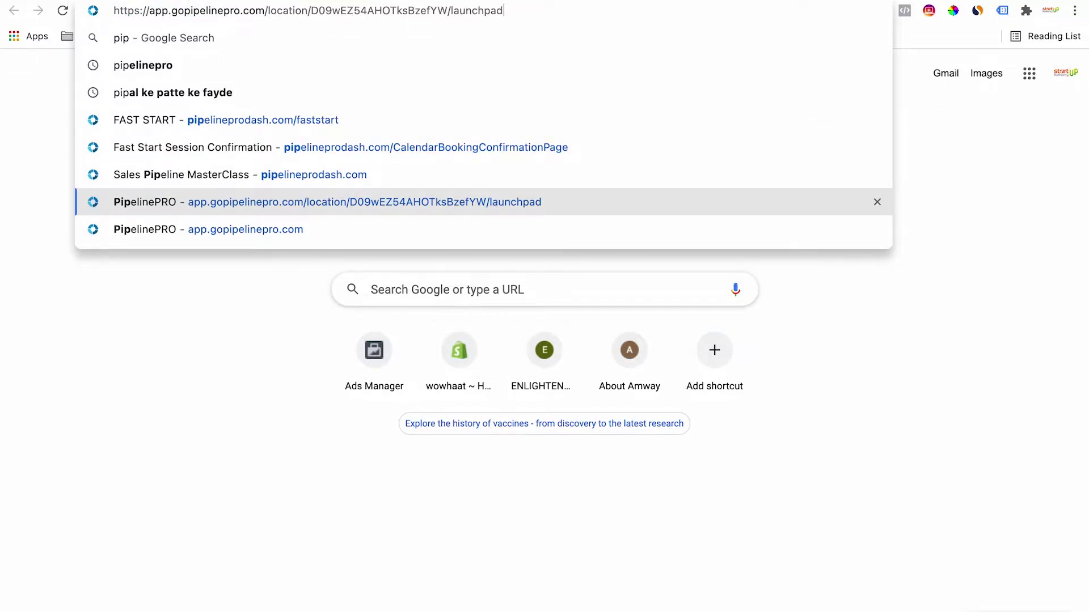
key(Return)
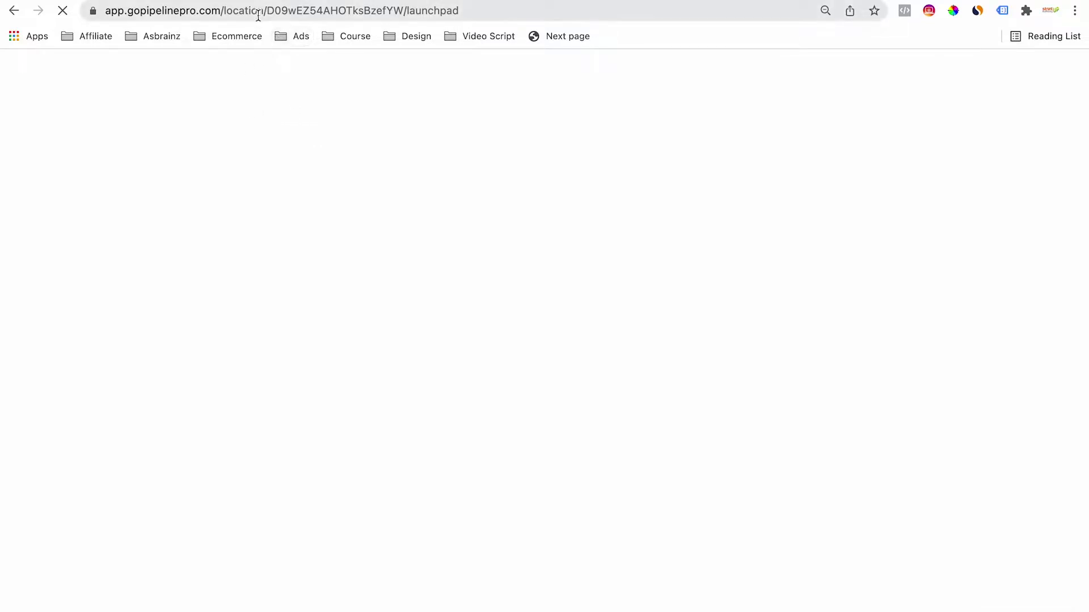
drag(243, 12, 462, 12)
click(462, 11)
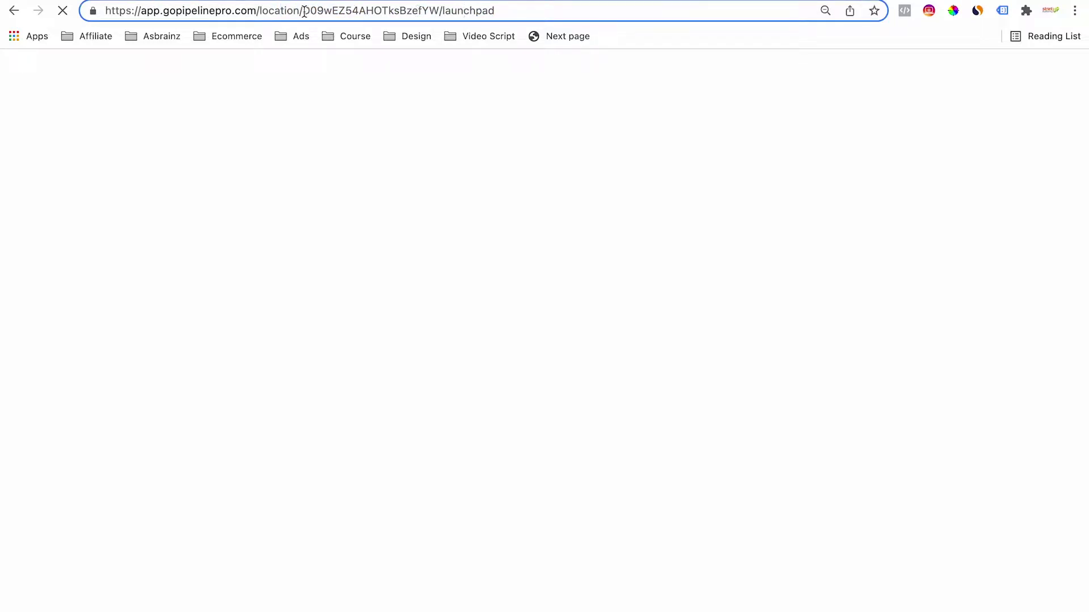
drag(264, 11, 423, 4)
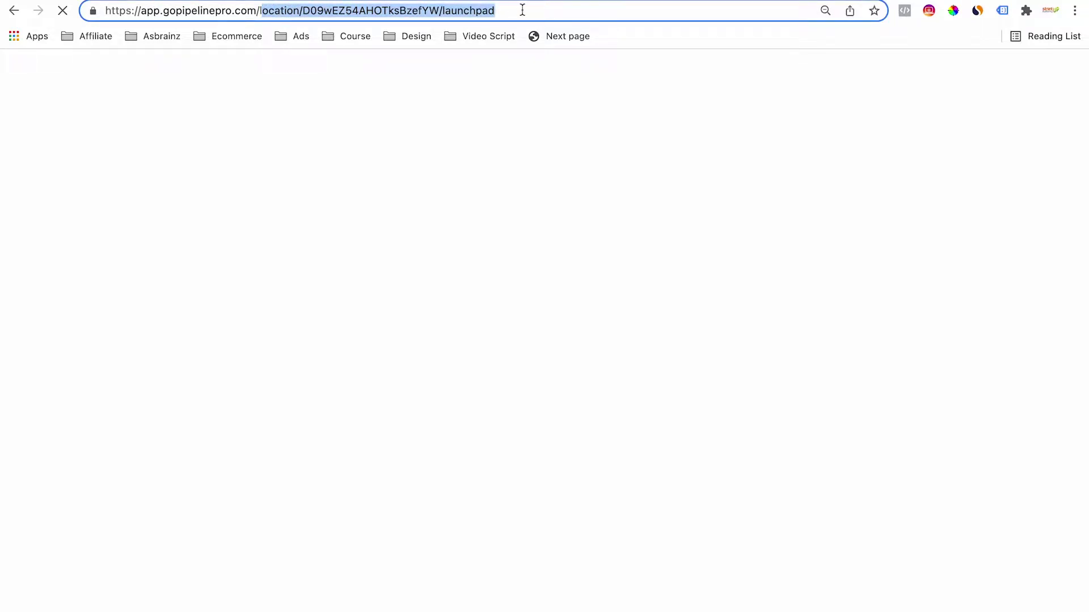
key(BackSpace)
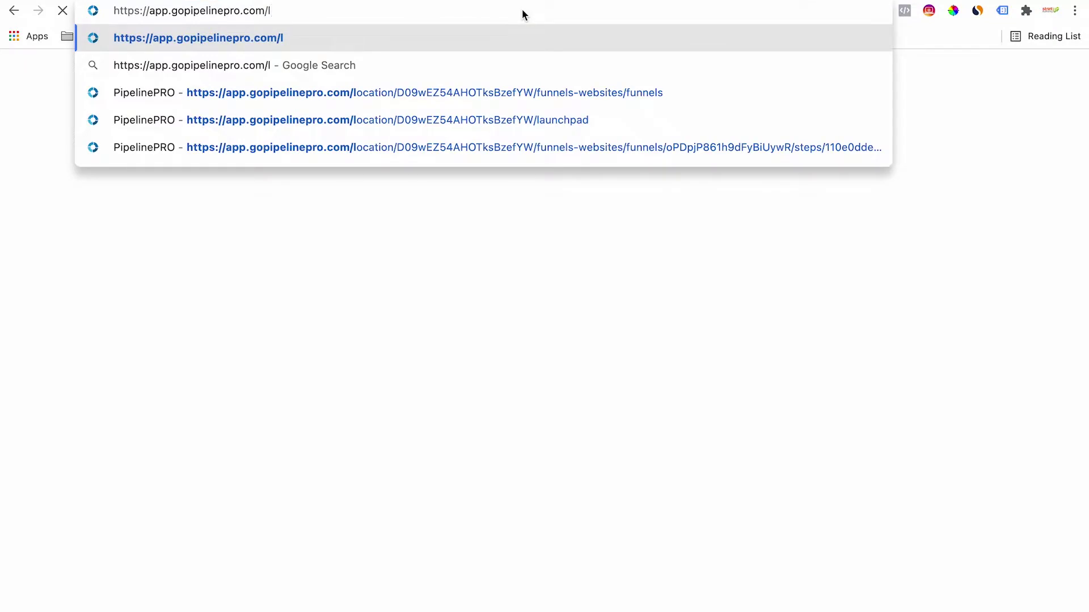
key(Return)
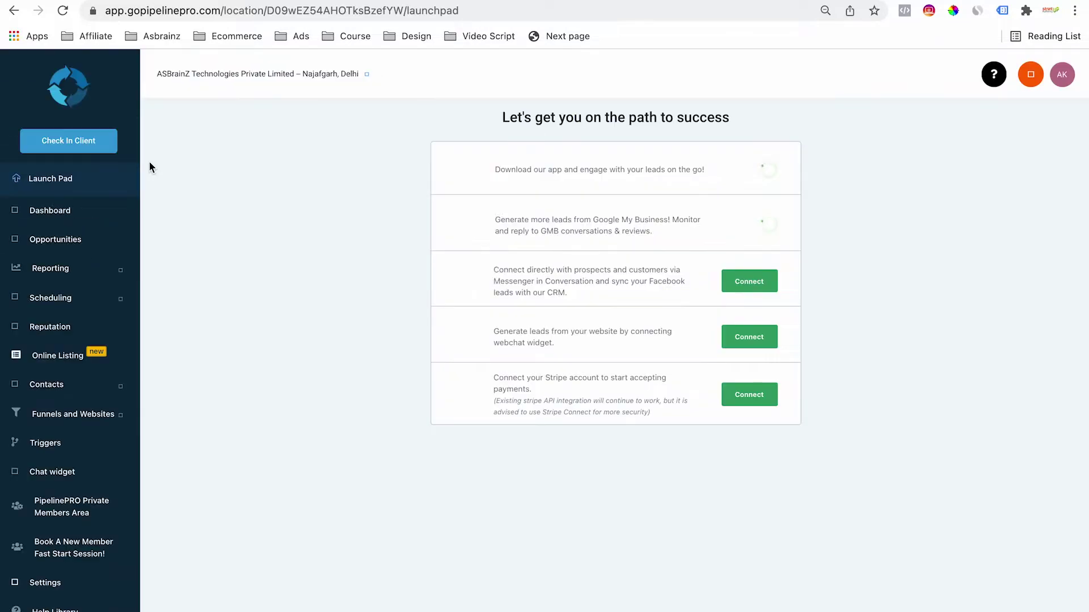
Step: Examine the PipelinePRO dashboard, including opportunities, pipeline value, conversion rate, funnel chart, stage distribution, manual actions and tasks
click(78, 219)
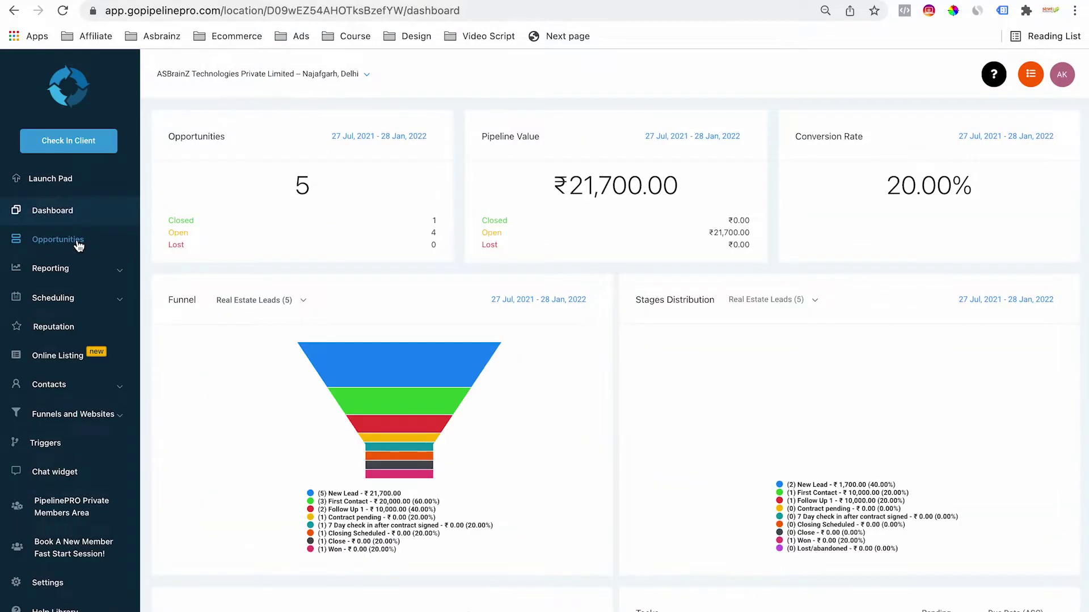
click(78, 243)
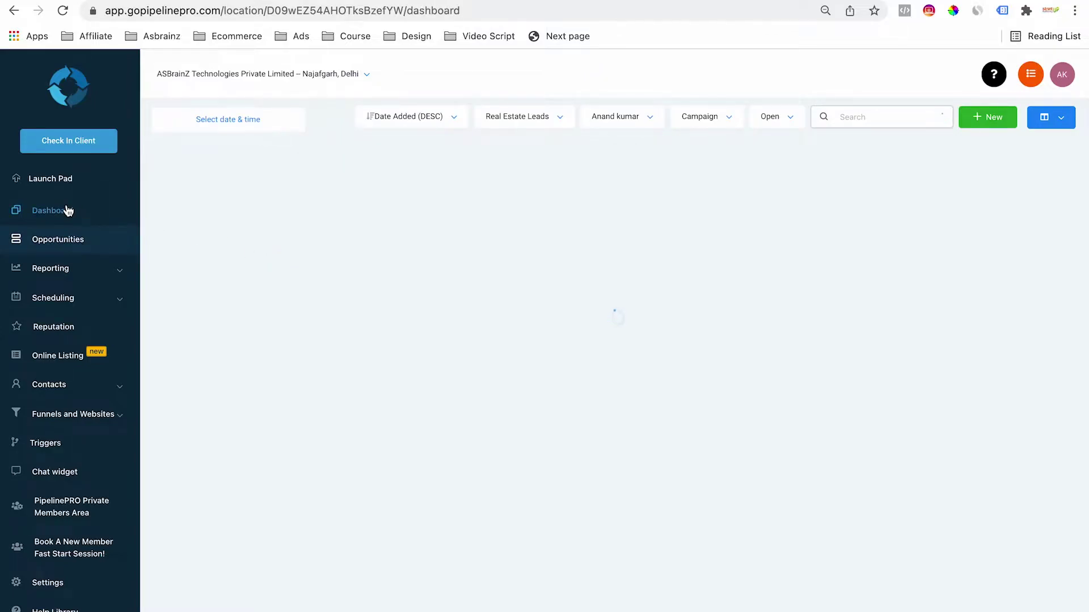
click(68, 211)
scroll(445, 423, down, 2)
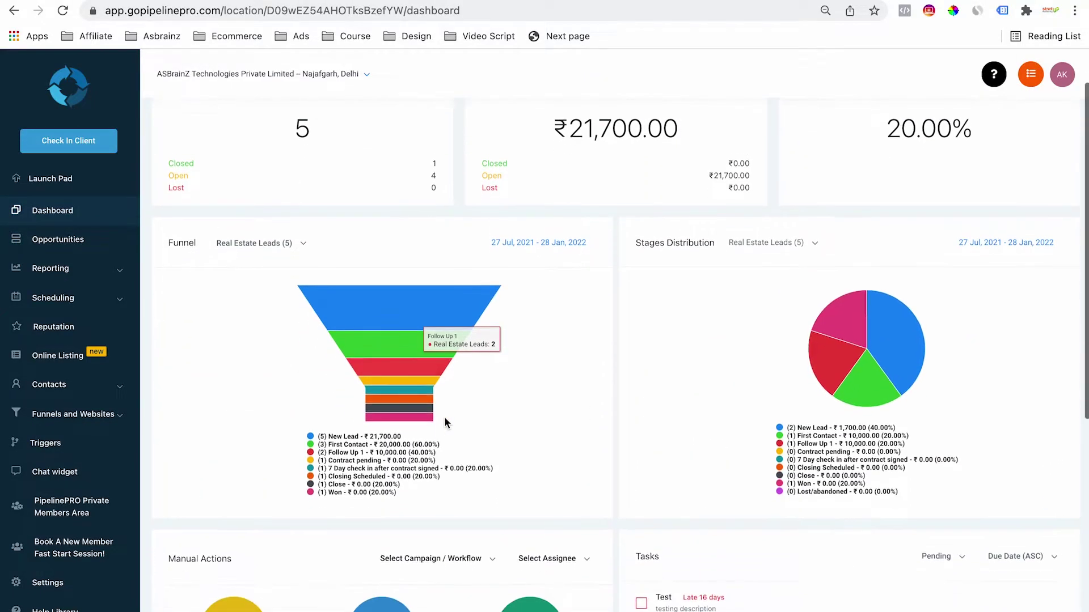
scroll(733, 256, up, 1)
scroll(733, 257, up, 1)
drag(295, 185, 937, 230)
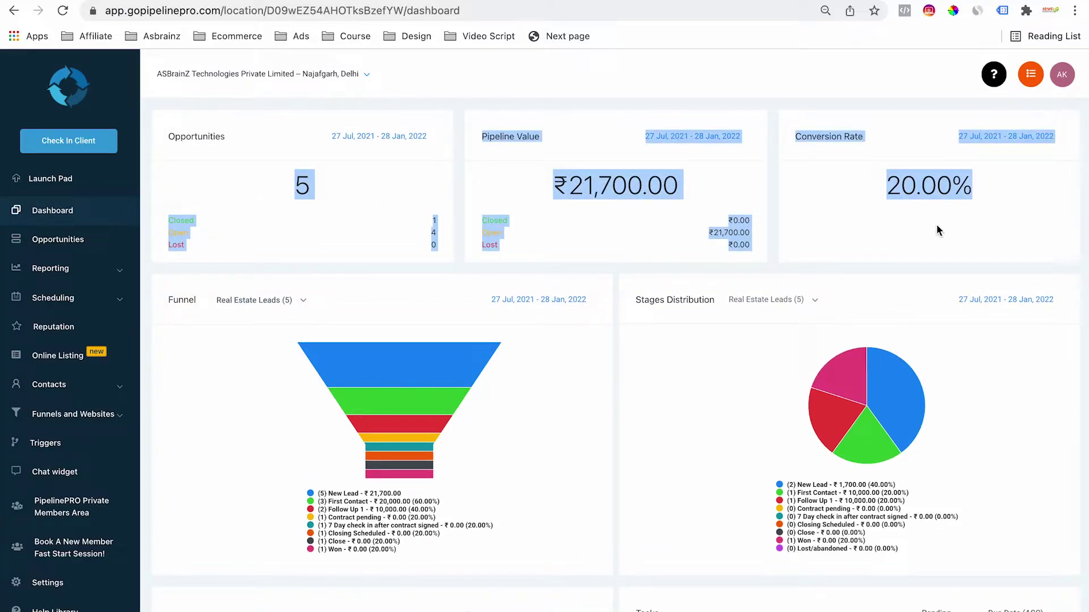
scroll(937, 229, down, 5)
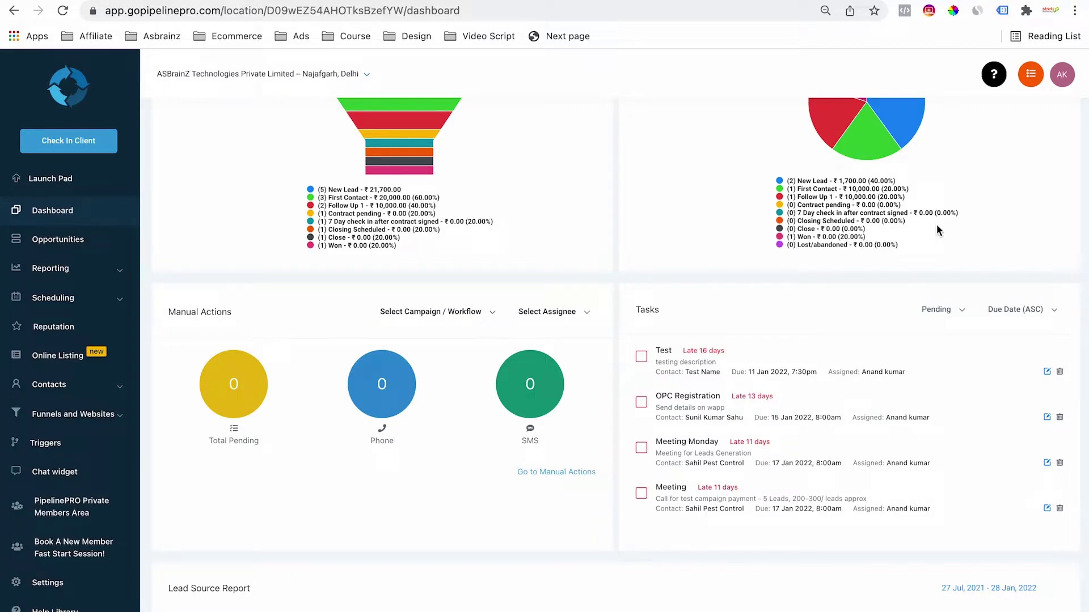
scroll(938, 230, up, 5)
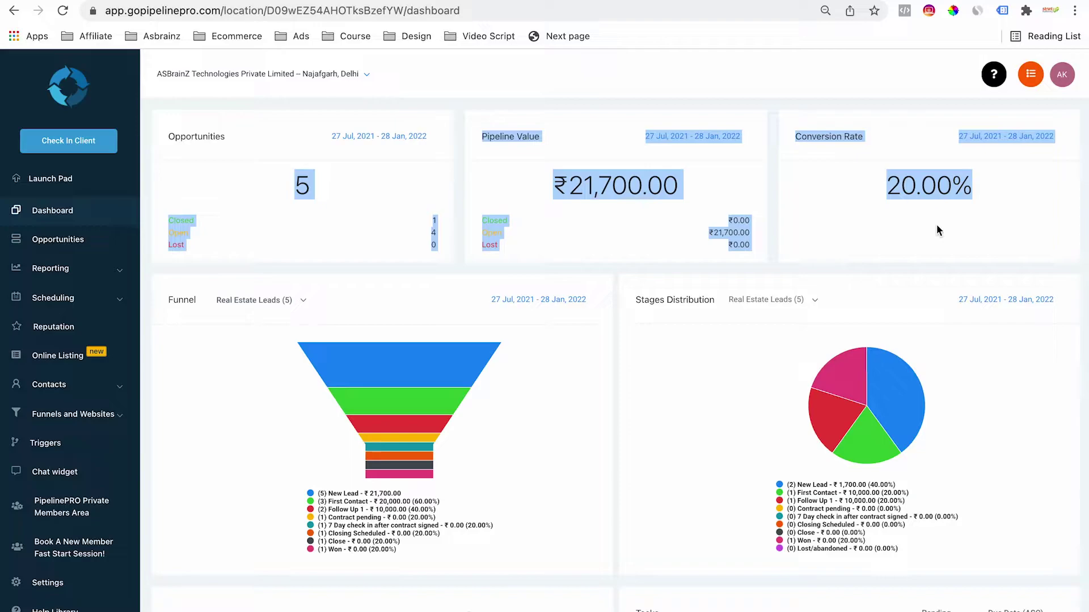
Step: Open the list of funnels in PipelinePRO and bring up the form for creating a new funnel
click(71, 416)
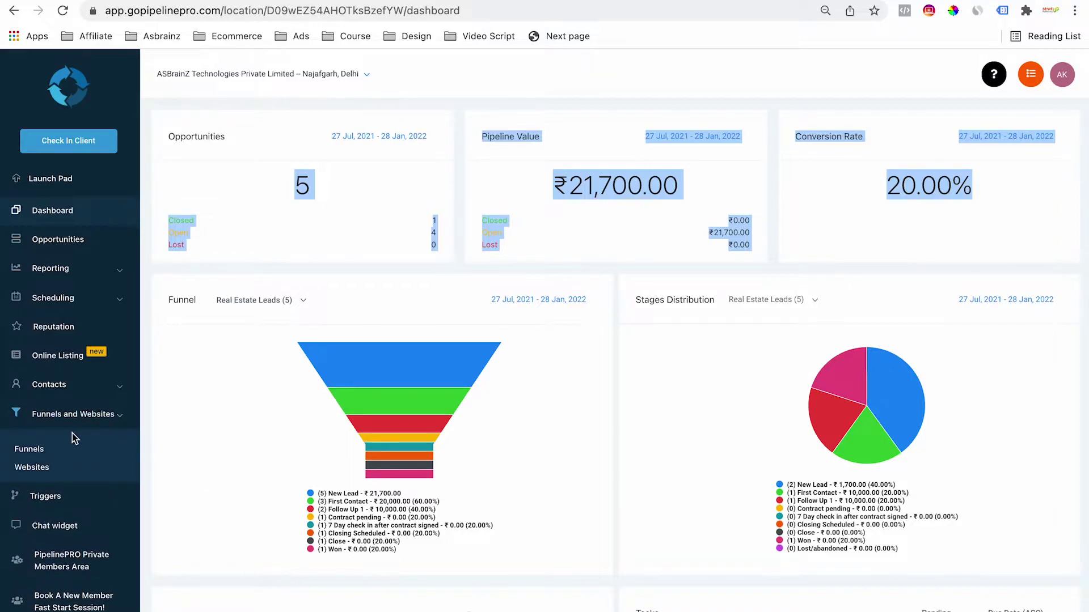
click(30, 450)
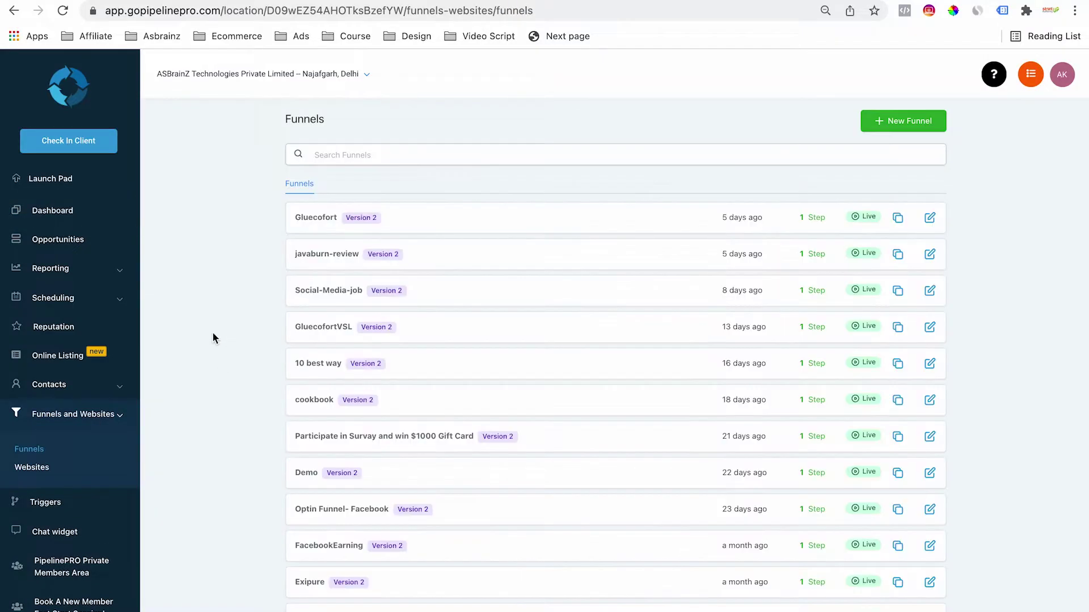
click(901, 121)
click(446, 152)
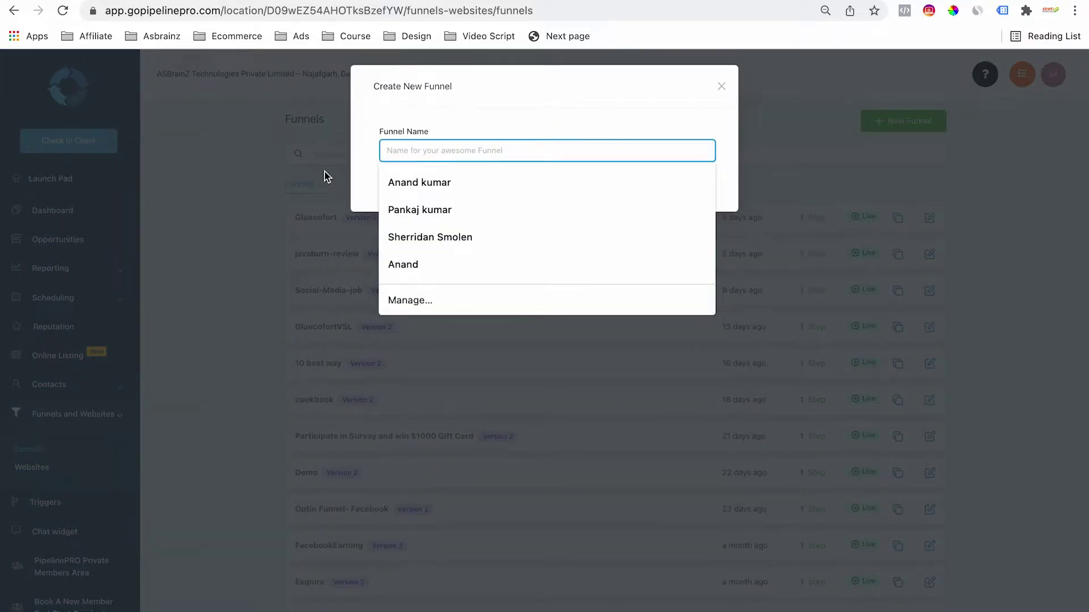
click(399, 125)
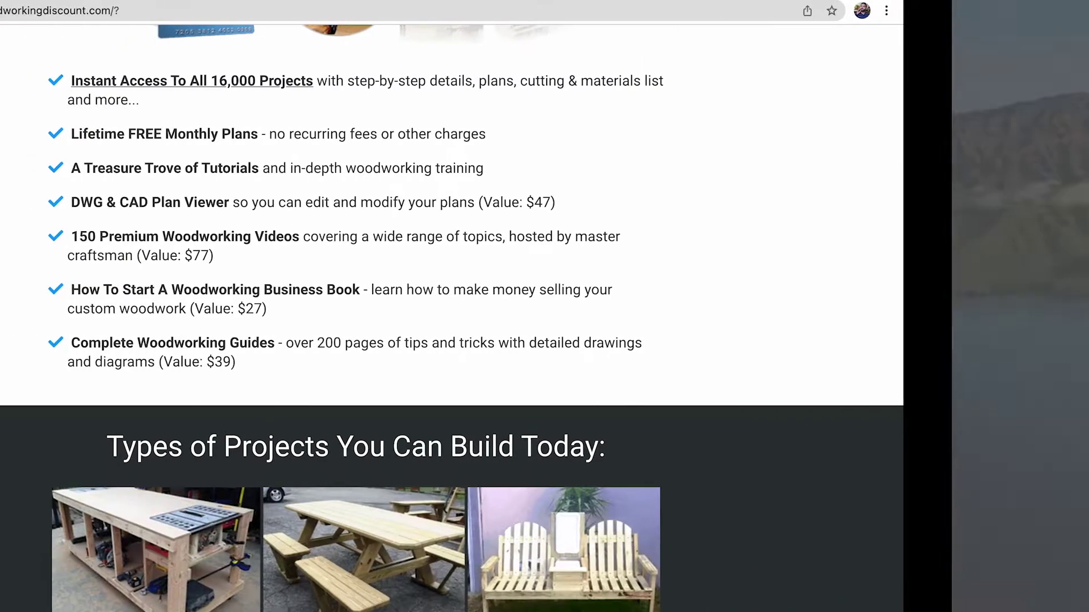
Step: Return to the official.tedswoodworkingdiscount.com landing page and review its product images and headline discount offer
scroll(495, 211, up, 9)
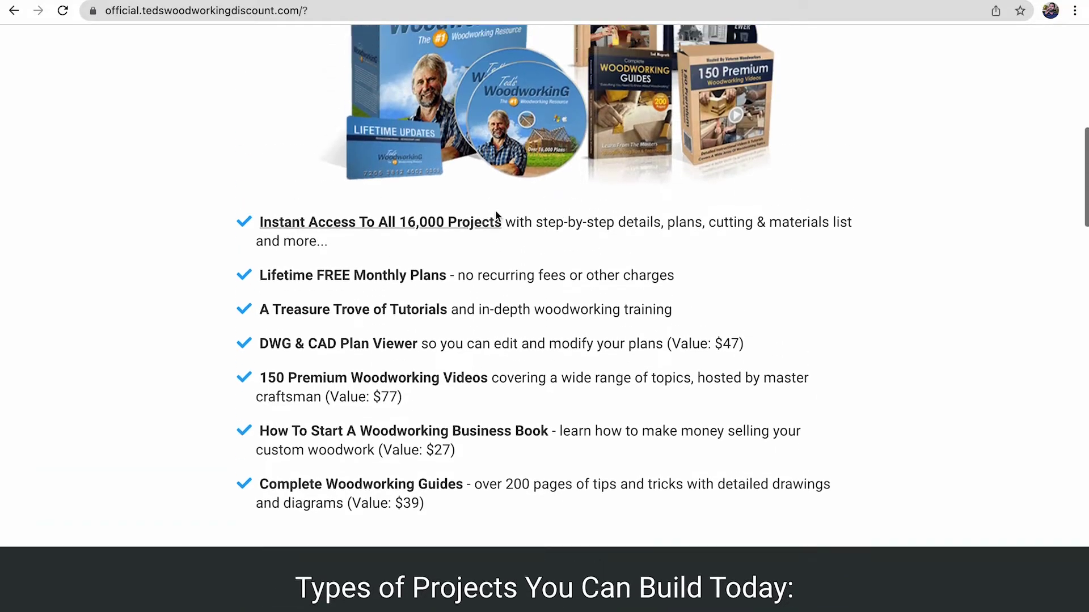
scroll(496, 215, up, 5)
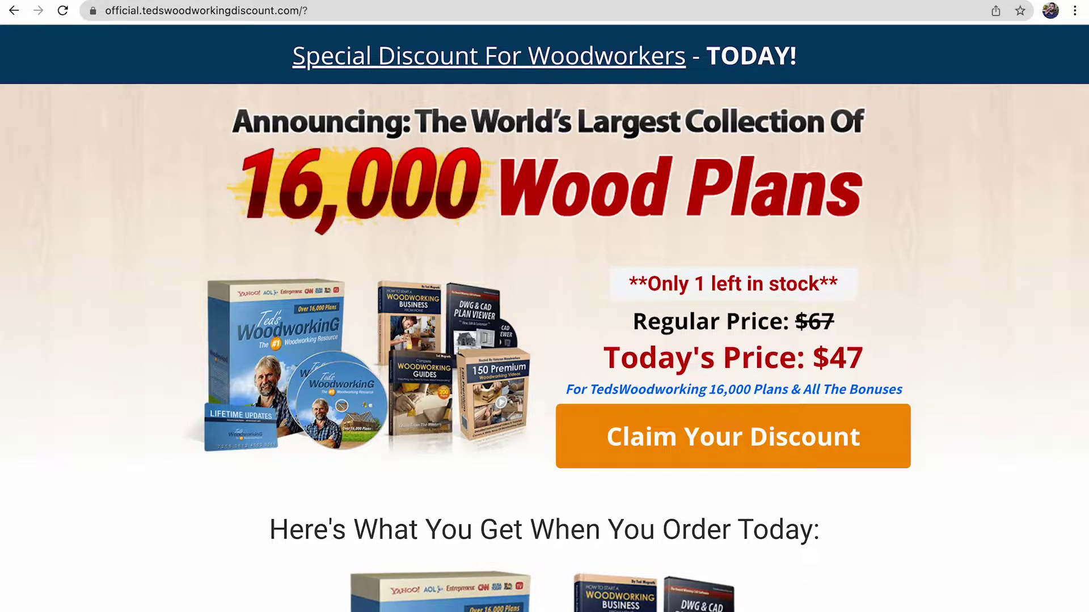
click(431, 0)
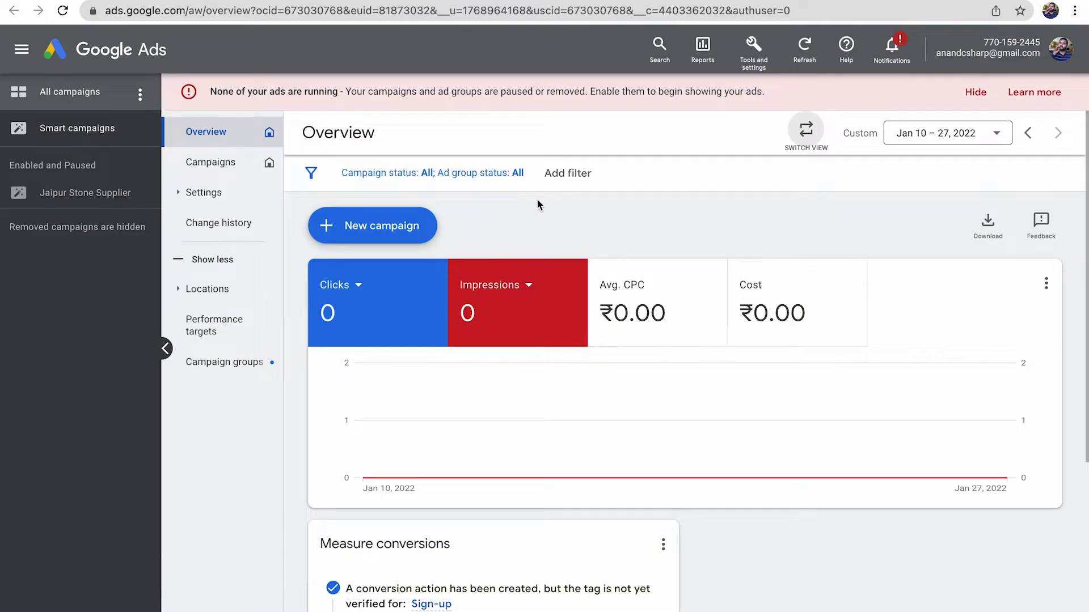
click(851, 1)
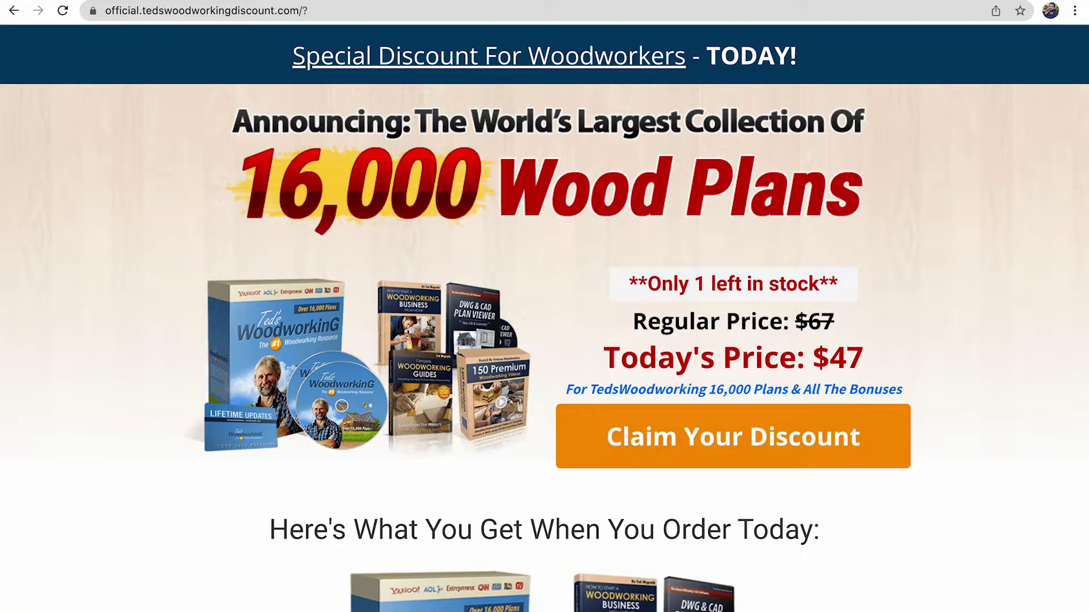
Step: Switch to the viralcomplete.com TedsWoodworking landing page and review its 77% discount headline, product images and offer section
click(879, 1)
key(ctrl+Tab)
key(ctrl+shift+Tab)
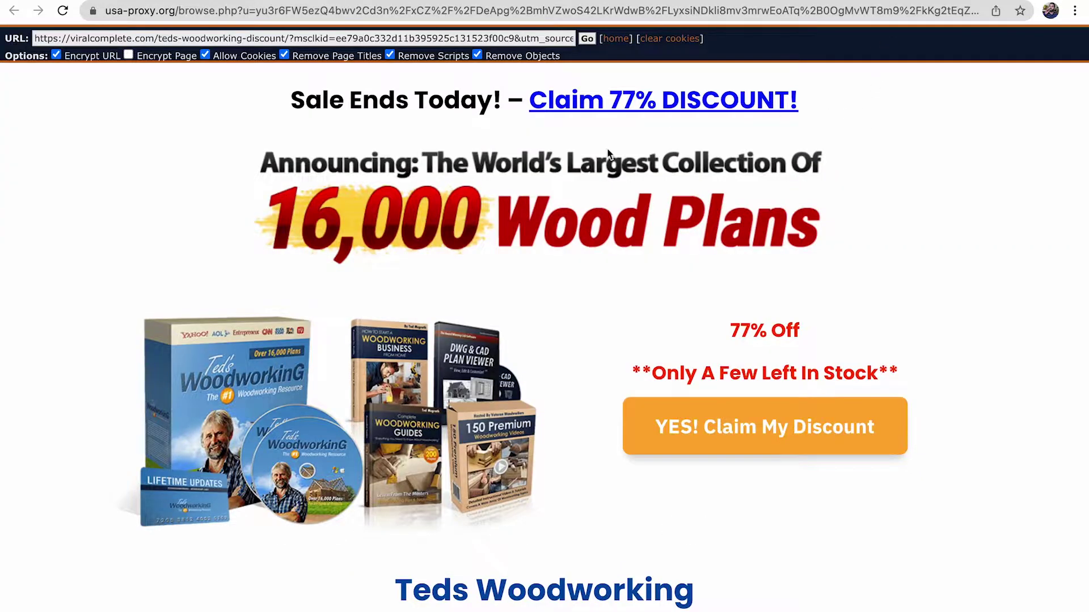
scroll(256, 199, down, 6)
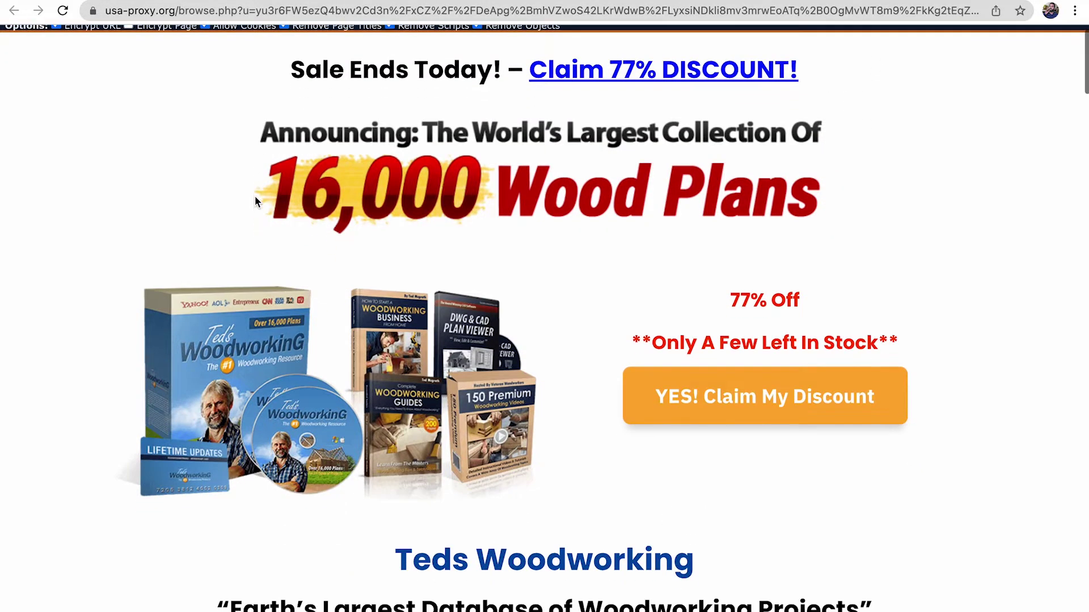
scroll(255, 202, down, 8)
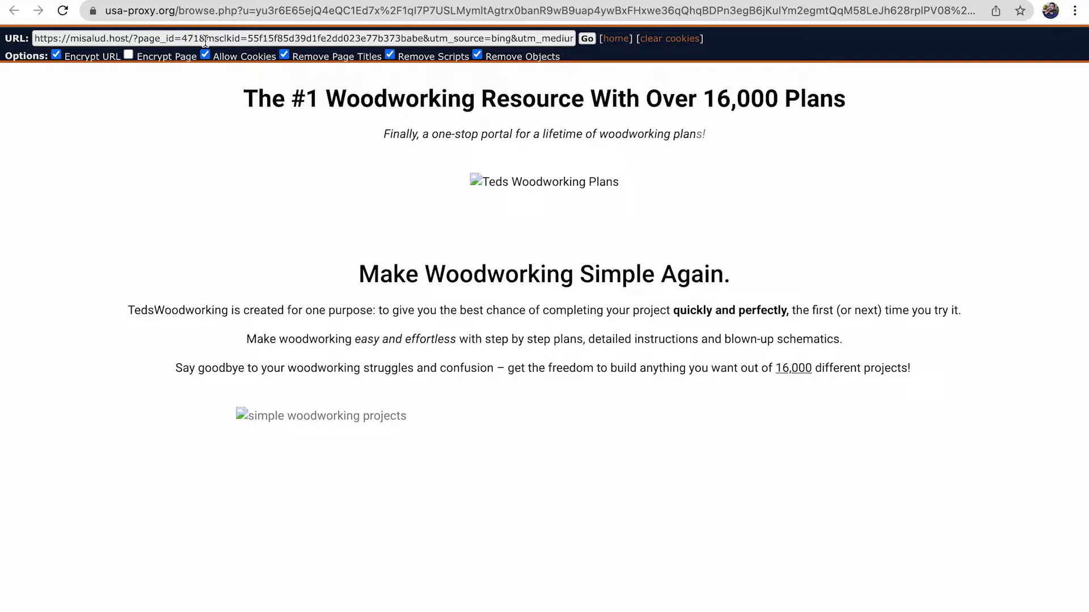
drag(199, 40, 21, 35)
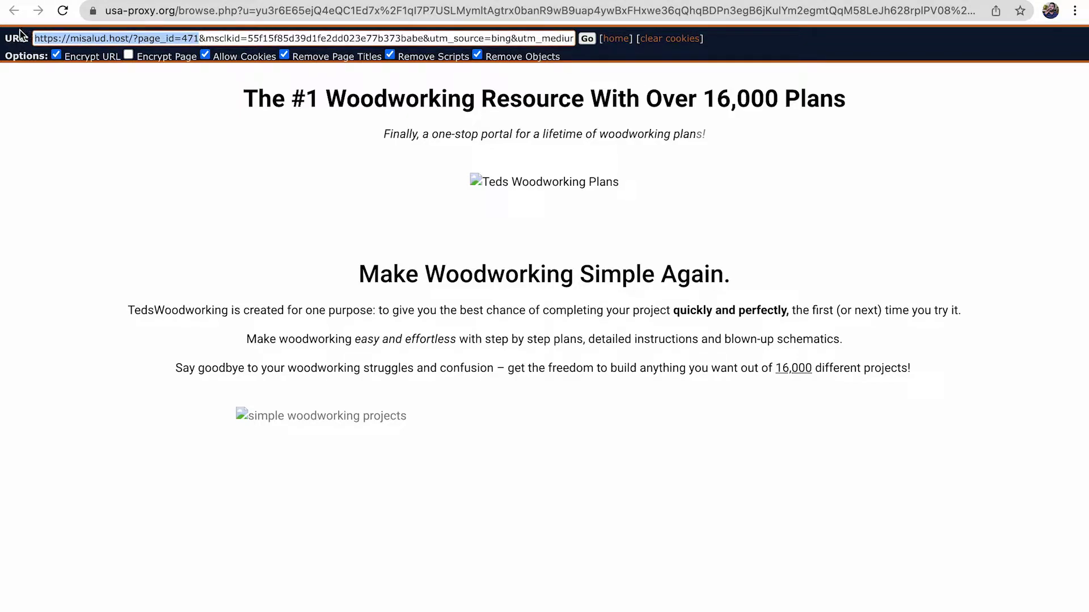
key(ctrl+x)
click(219, 14)
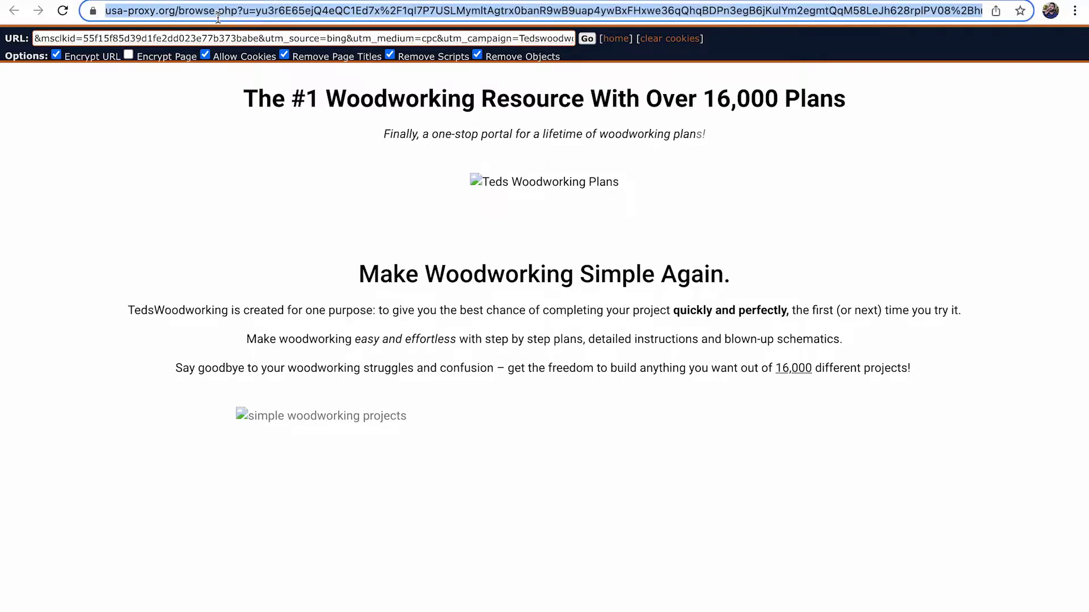
key(ctrl+v)
key(Return)
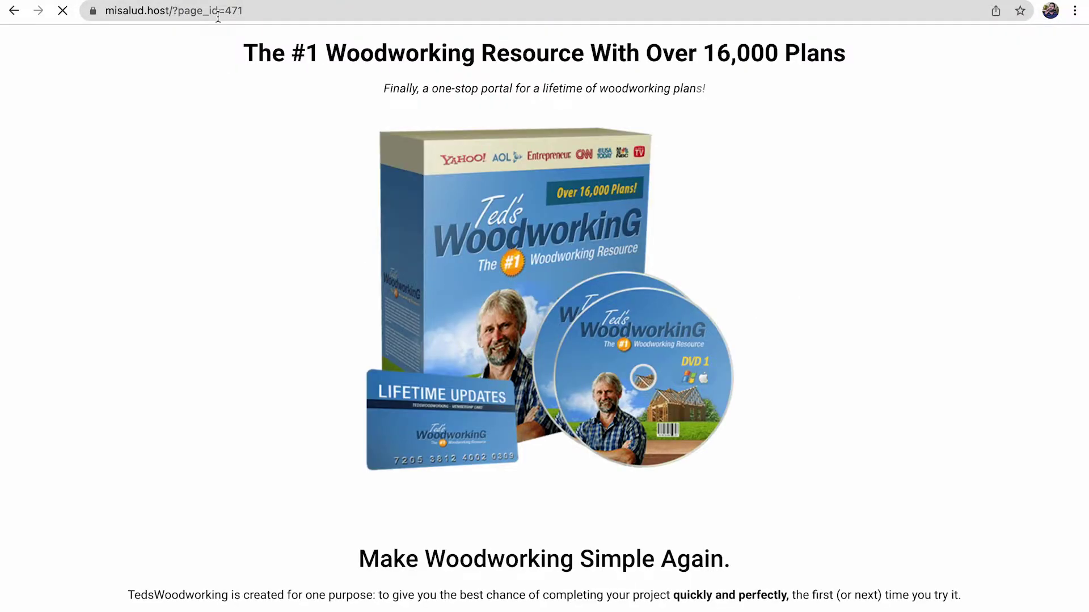
Step: Review the misalud.host landing page's project photos, contents list, plan diagrams and project range section
scroll(993, 288, down, 10)
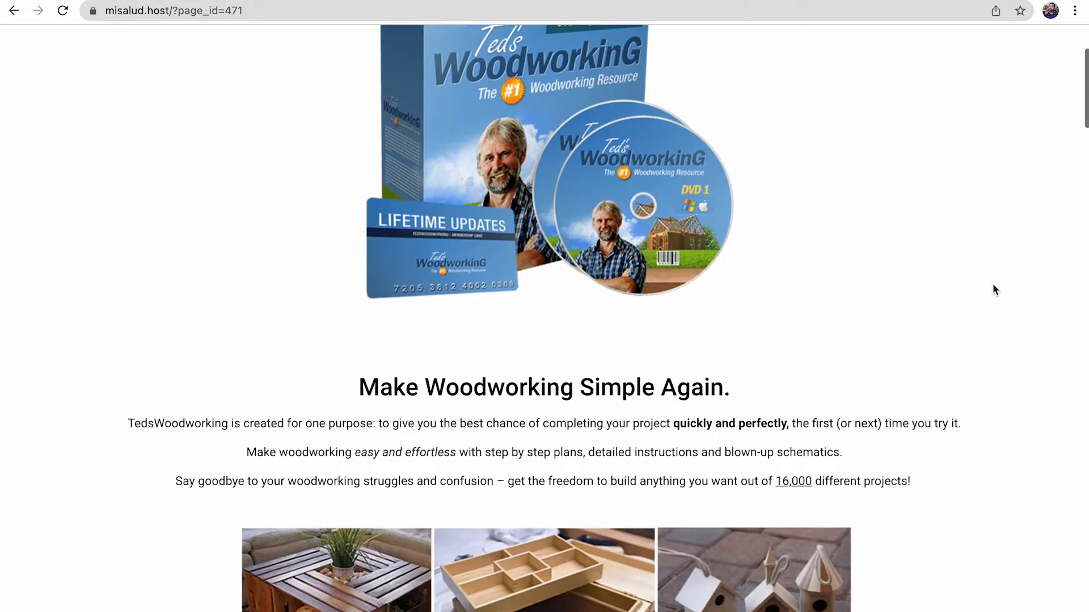
scroll(993, 289, down, 13)
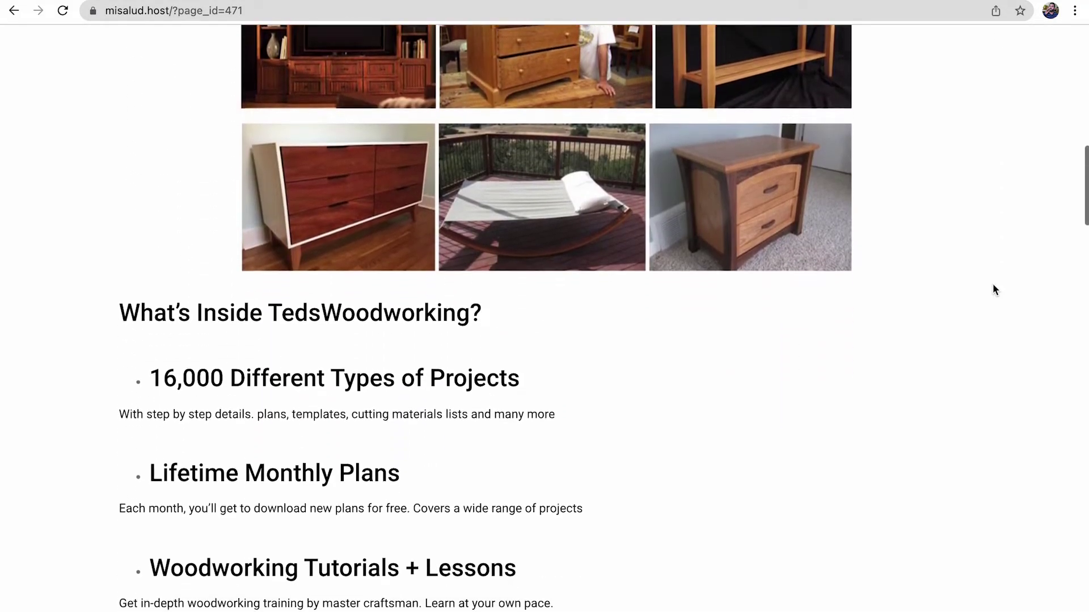
scroll(992, 290, down, 13)
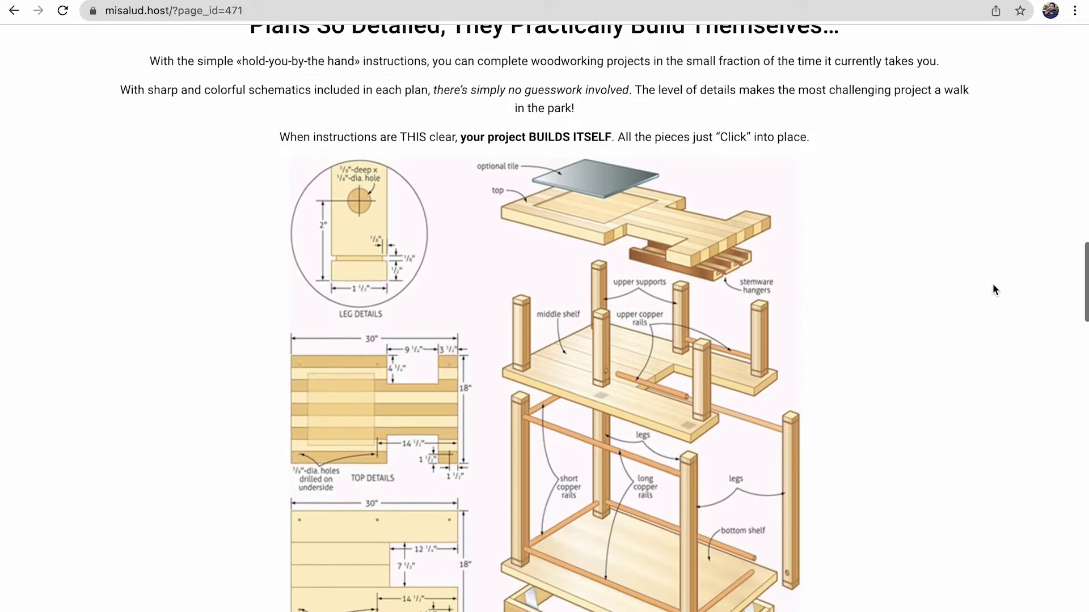
scroll(993, 286, down, 7)
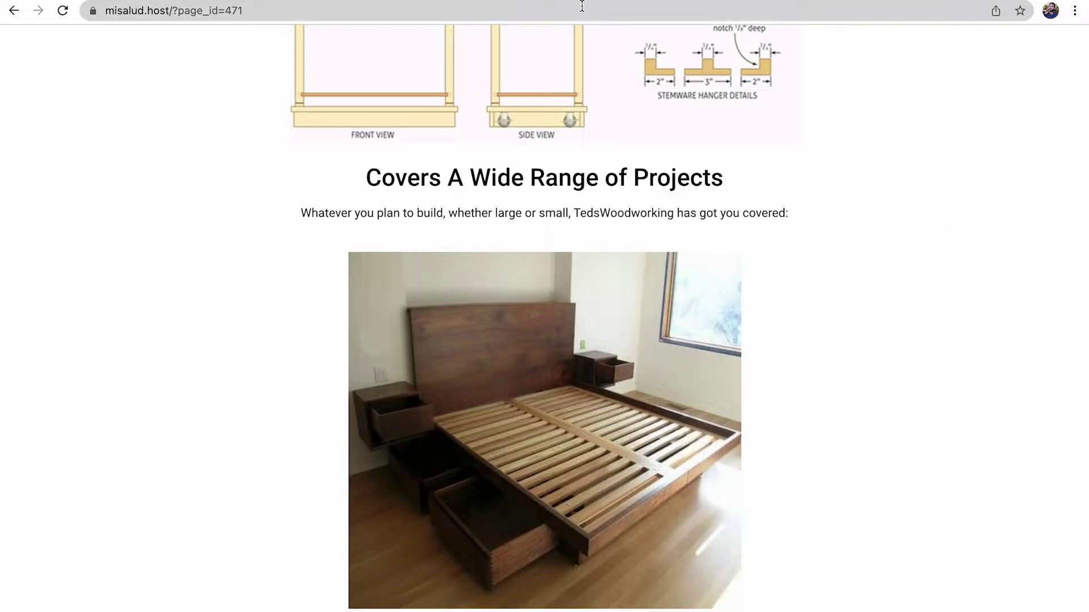
Step: Switch to Google Ads, dismiss its account notices, and open Discover new keywords in Keyword Planner
click(420, 1)
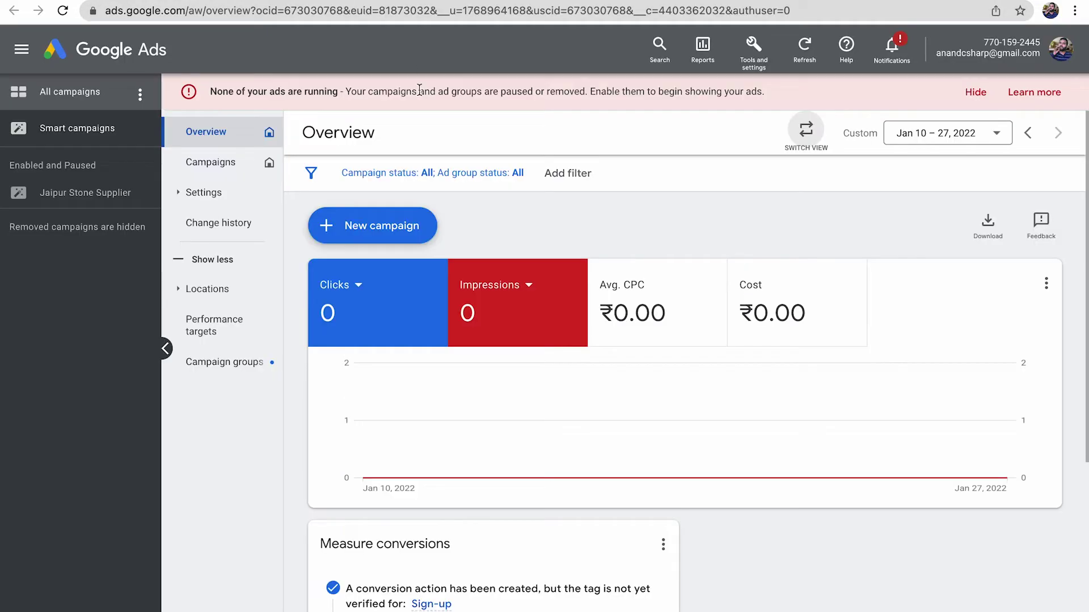
click(974, 91)
click(755, 52)
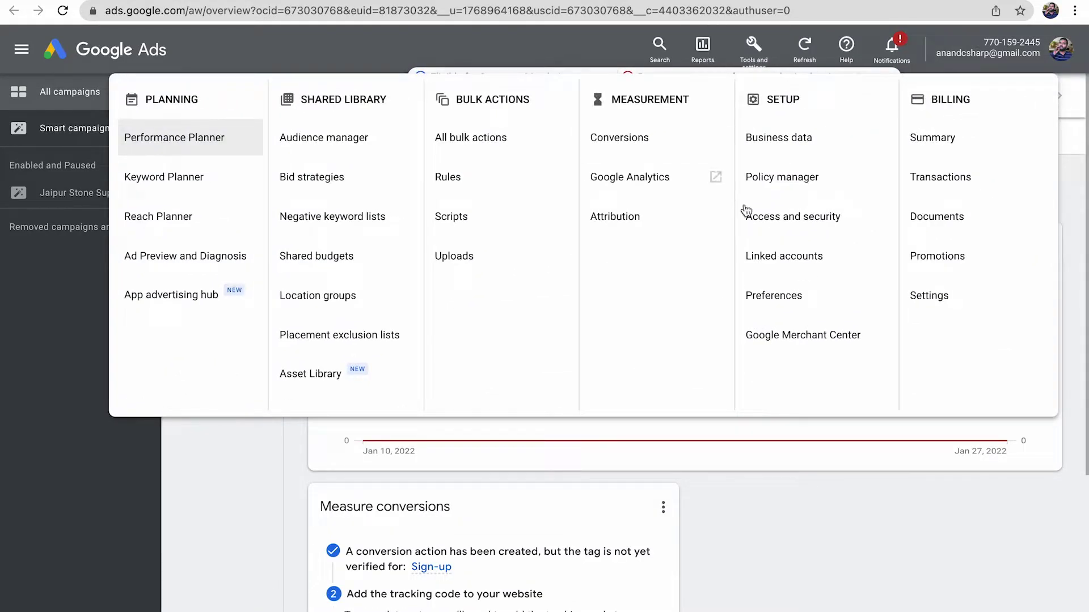
click(196, 187)
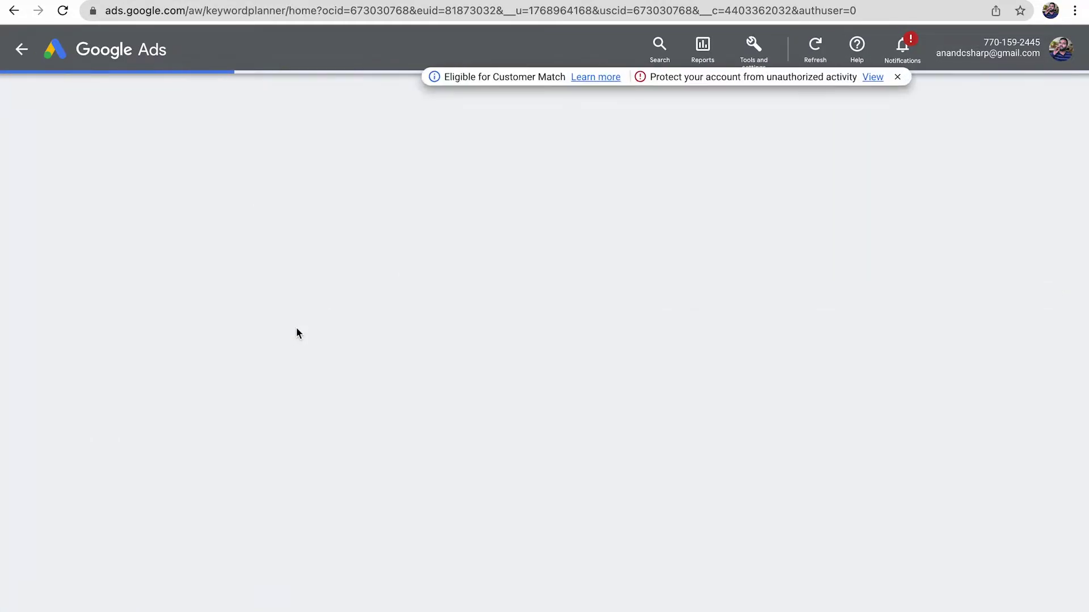
click(896, 76)
click(266, 196)
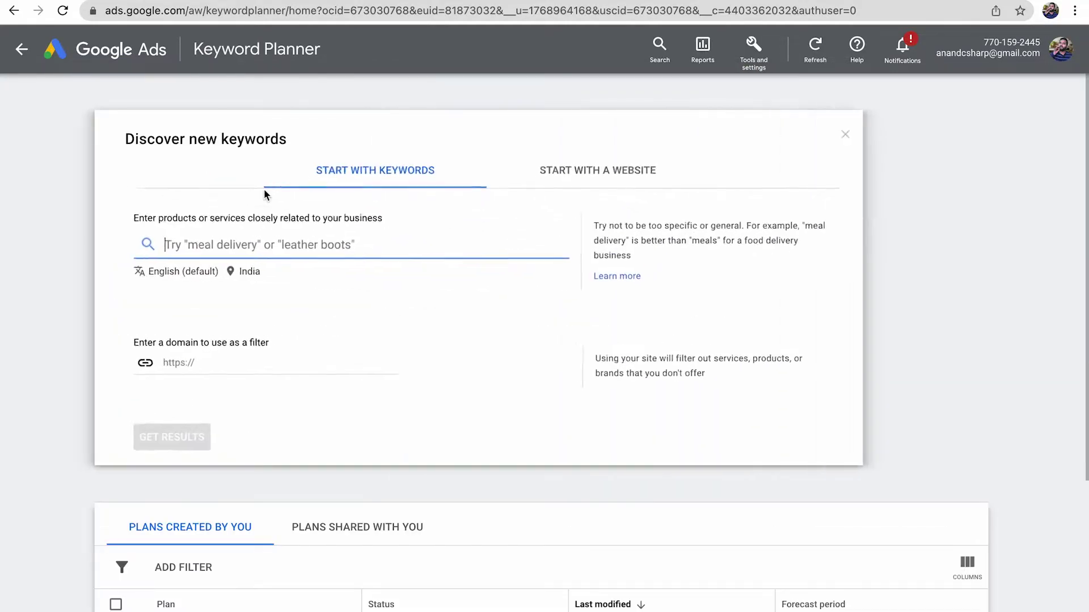
Step: Replace India with United States as the targeted location for the keyword search and save it
click(243, 271)
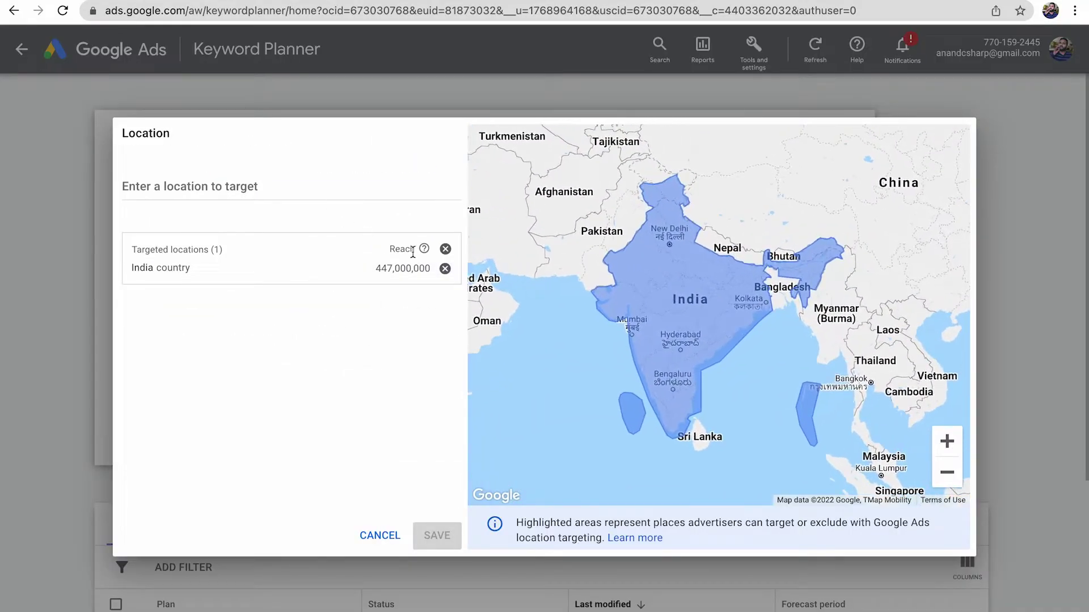
click(445, 268)
click(304, 193)
text(uniyted)
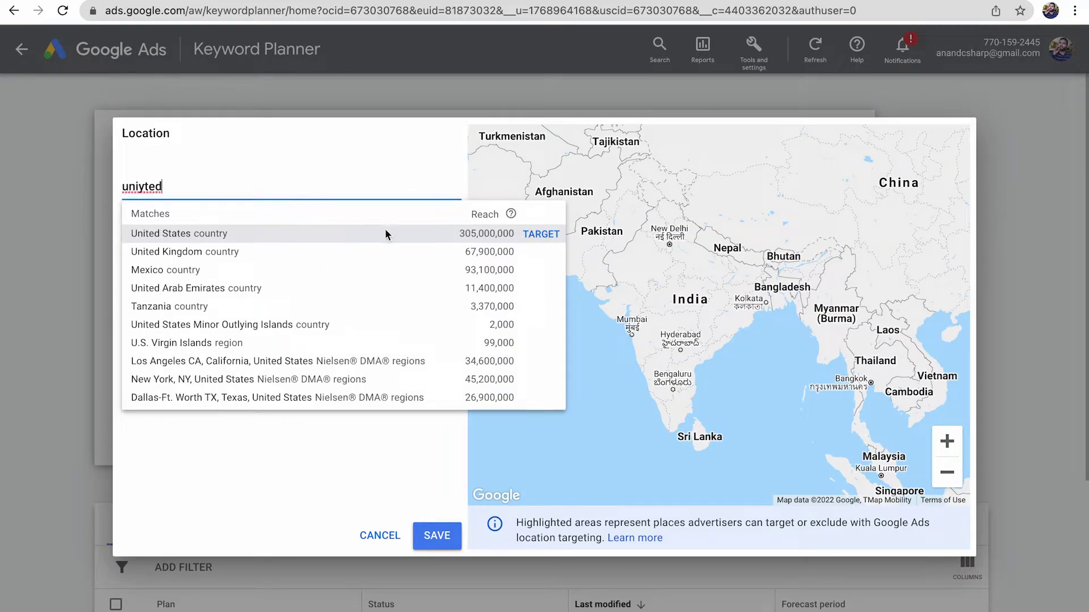
click(540, 234)
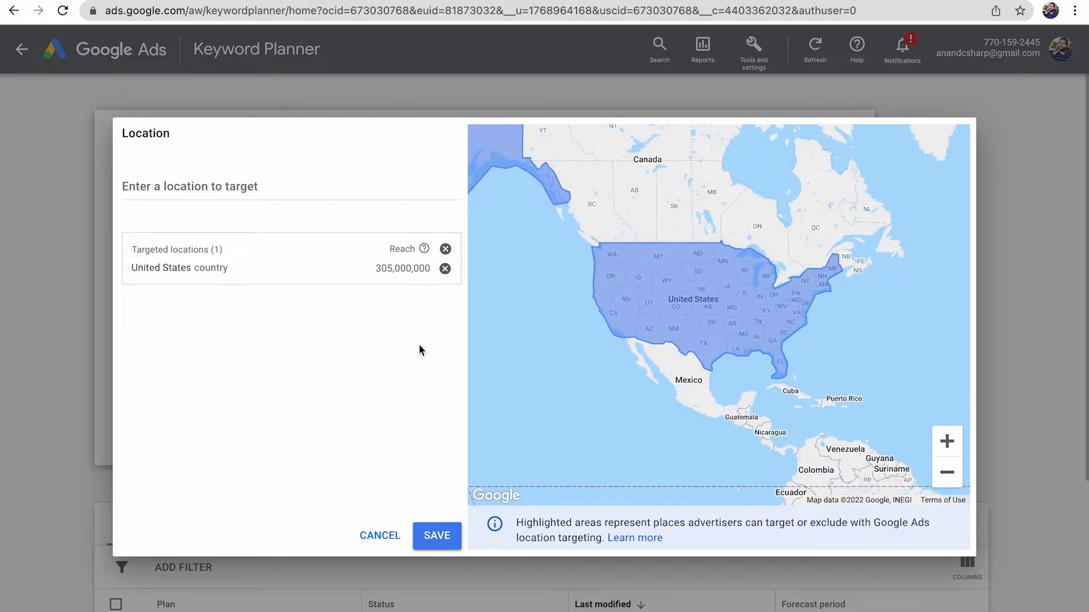
click(436, 535)
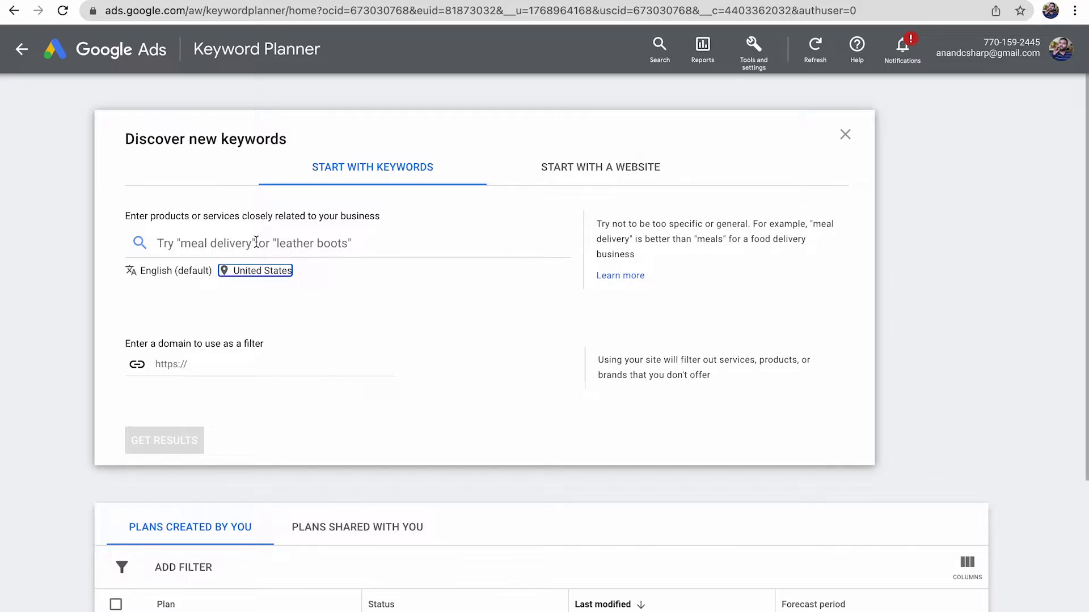
click(257, 242)
text(ted)
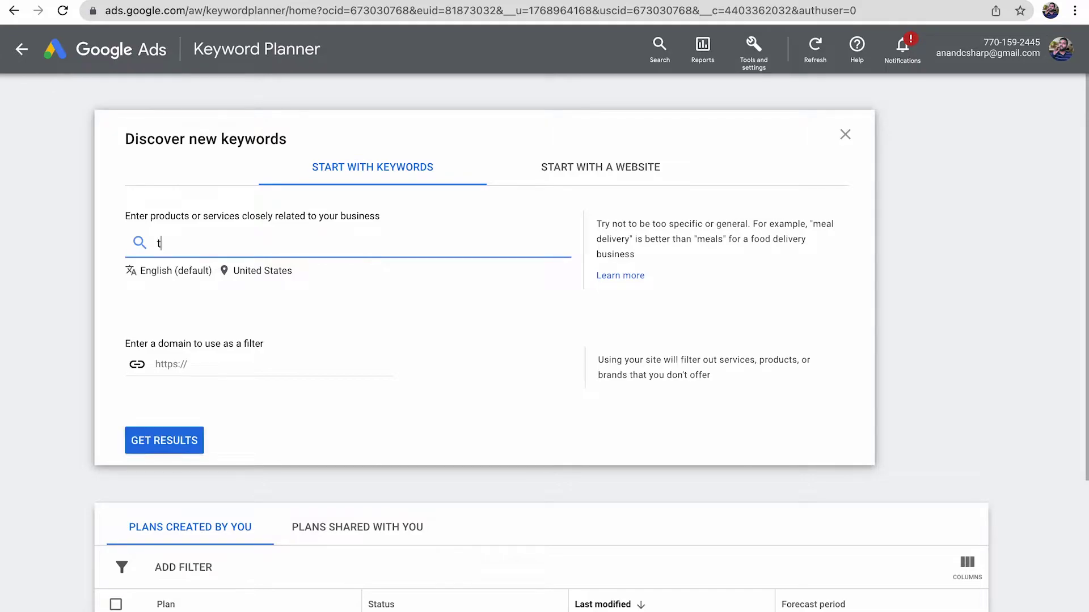
text(s wo)
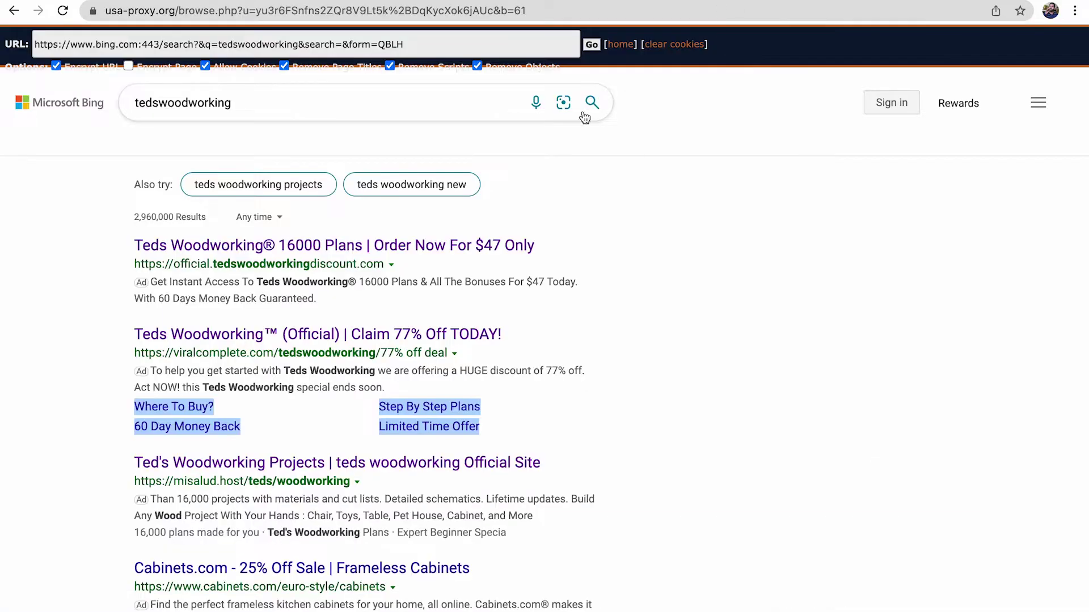
Step: Replace the partial keyword with Teds Woodworking Review, copying the product name from the first Bing ad's headline
drag(130, 247, 262, 250)
key(ctrl+c)
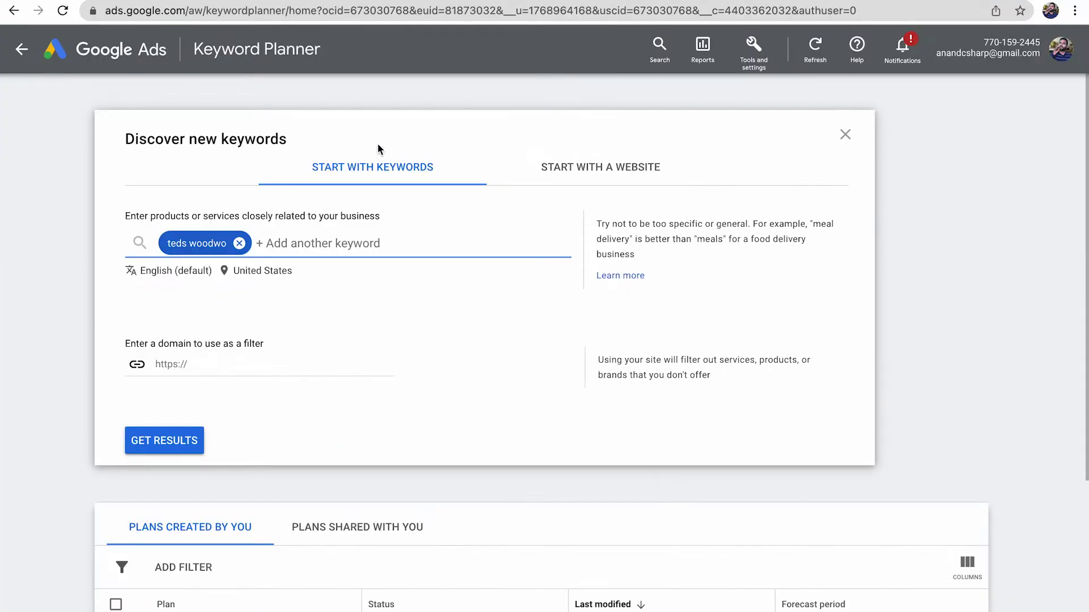
click(239, 244)
key(ctrl+v)
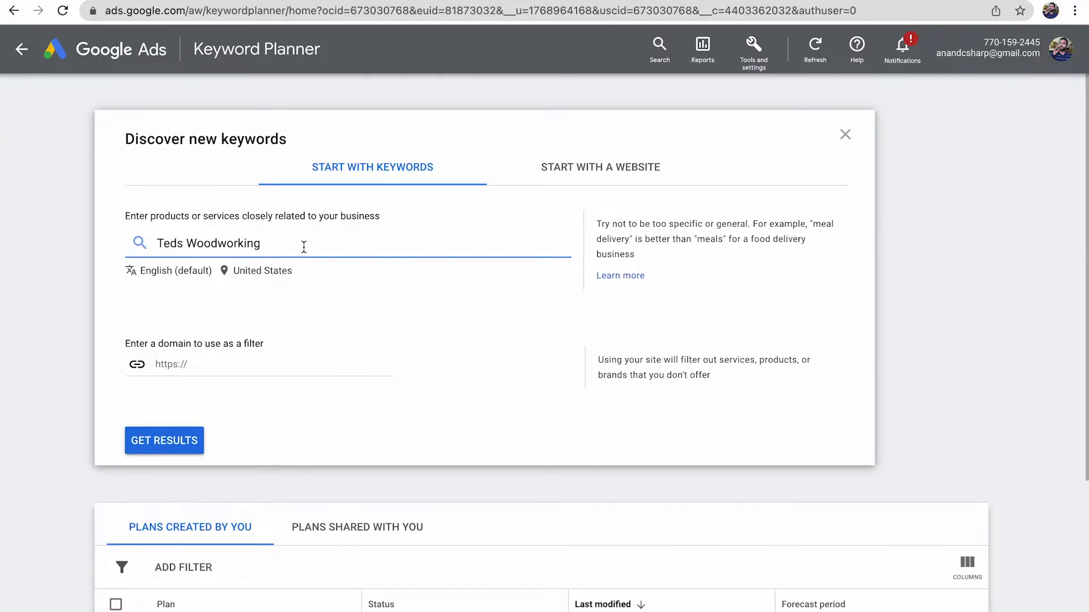
text(Review)
key(Return)
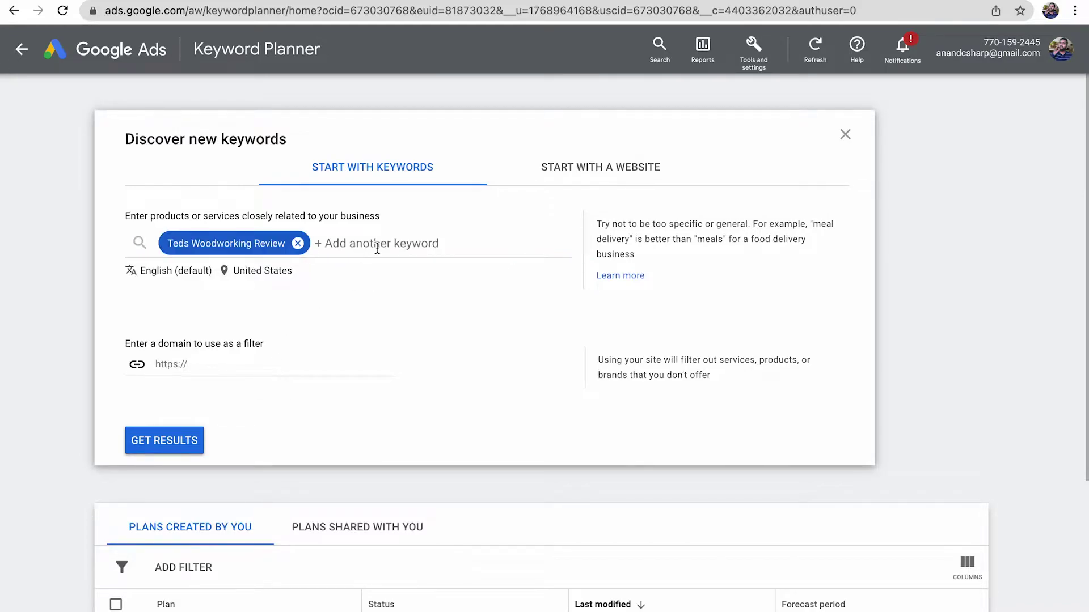
Step: Add Teds Woodworking customer review as a second keyword and get the keyword results
key(ctrl+v)
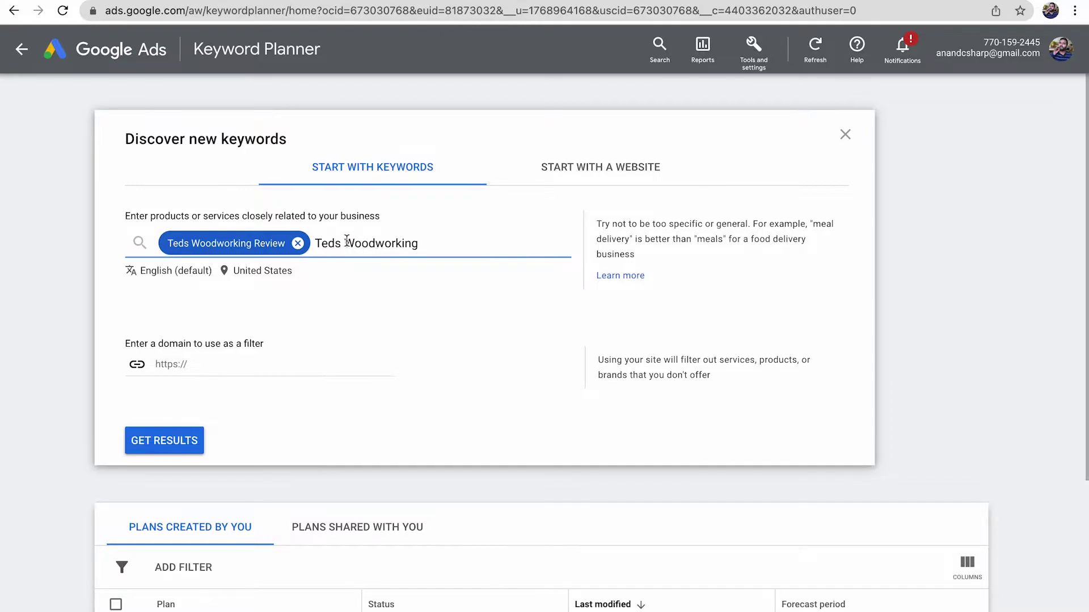
key(BackSpace)
click(453, 242)
text(customer review)
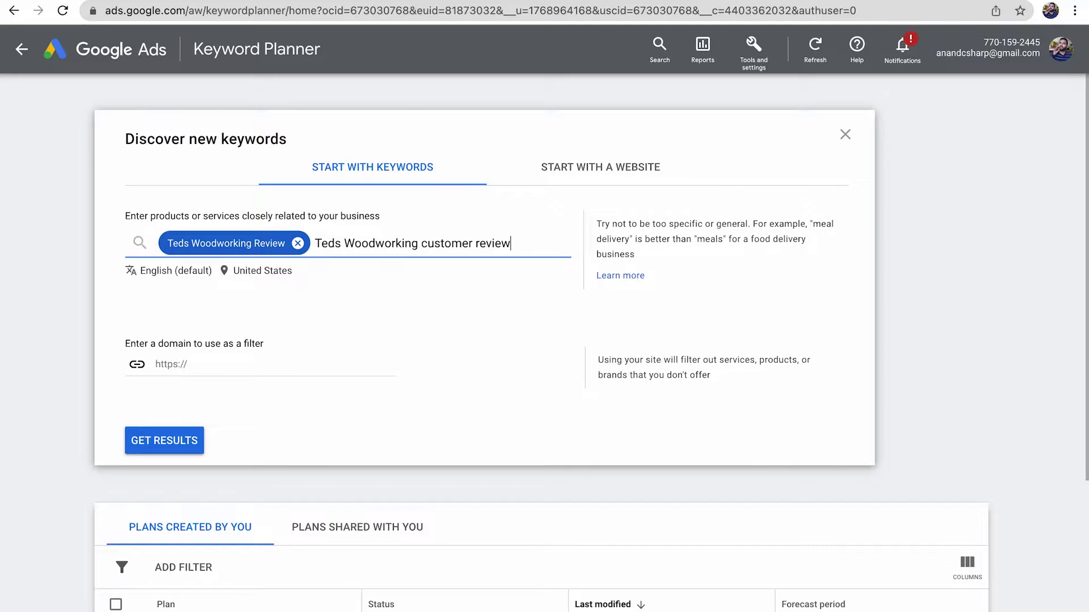
key(Return)
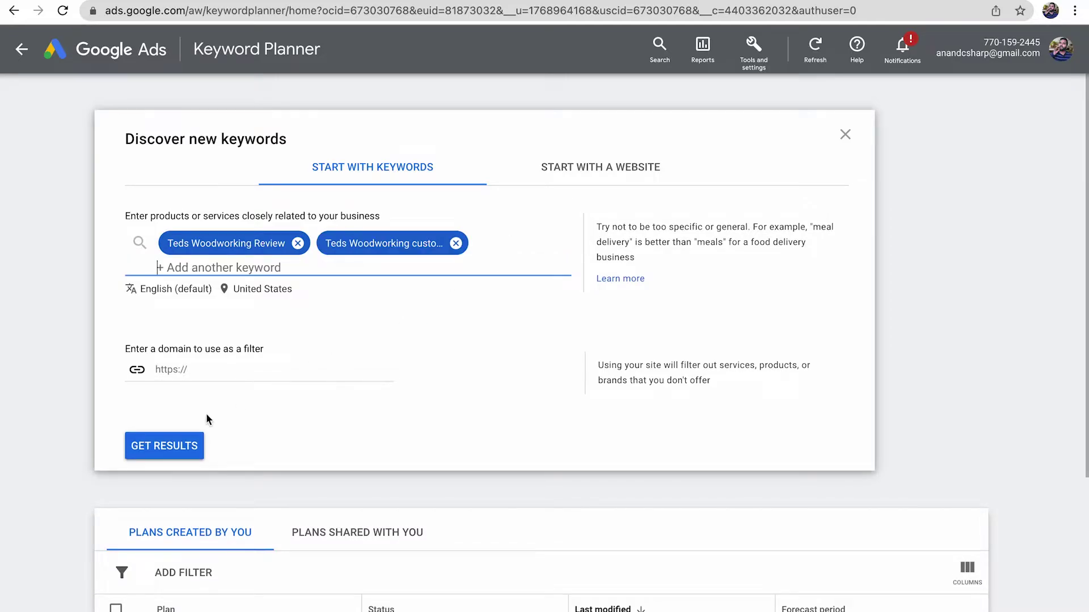
click(176, 445)
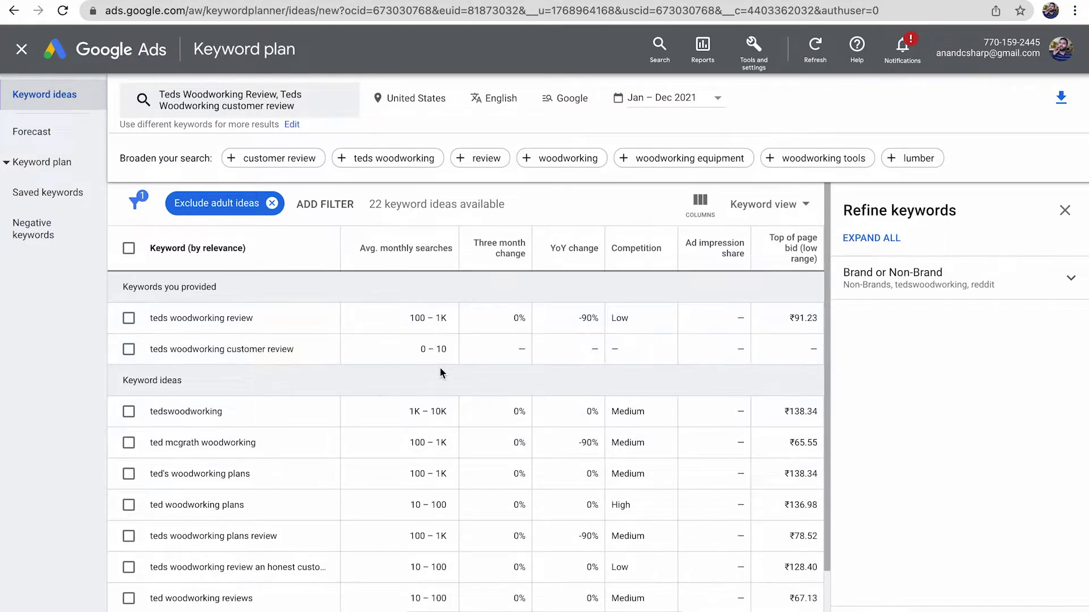
Step: Examine the provided keywords' monthly searches, change rates, competition and top-of-page bid ranges across the results table
key(Right)
key(Right)
key(Right)
key(Right)
key(Right)
key(Right)
key(Right)
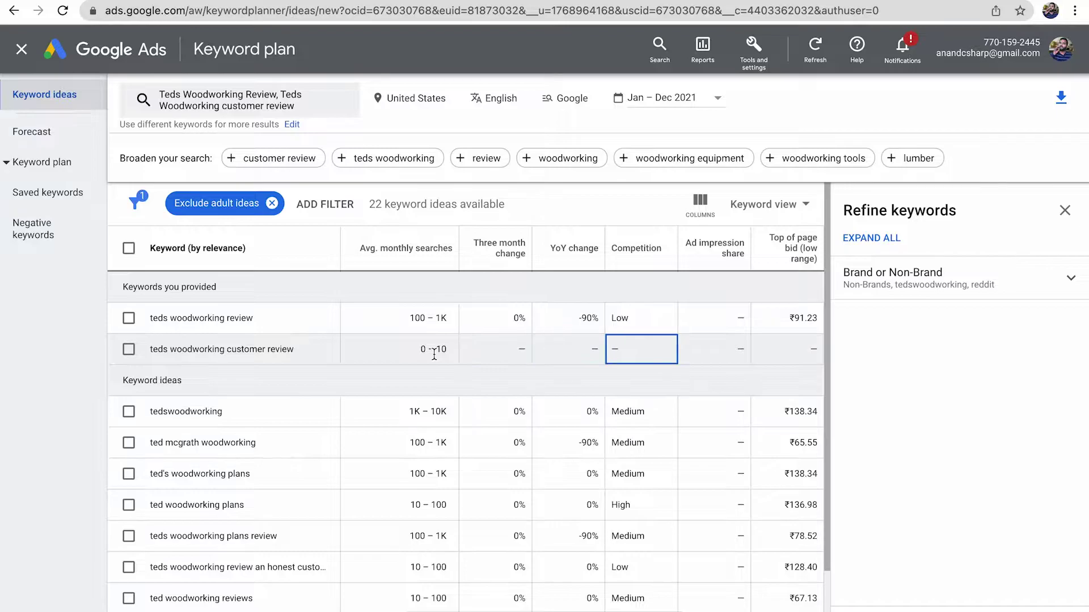
key(Left)
key(Left)
key(Left)
key(Left)
key(Left)
key(Left)
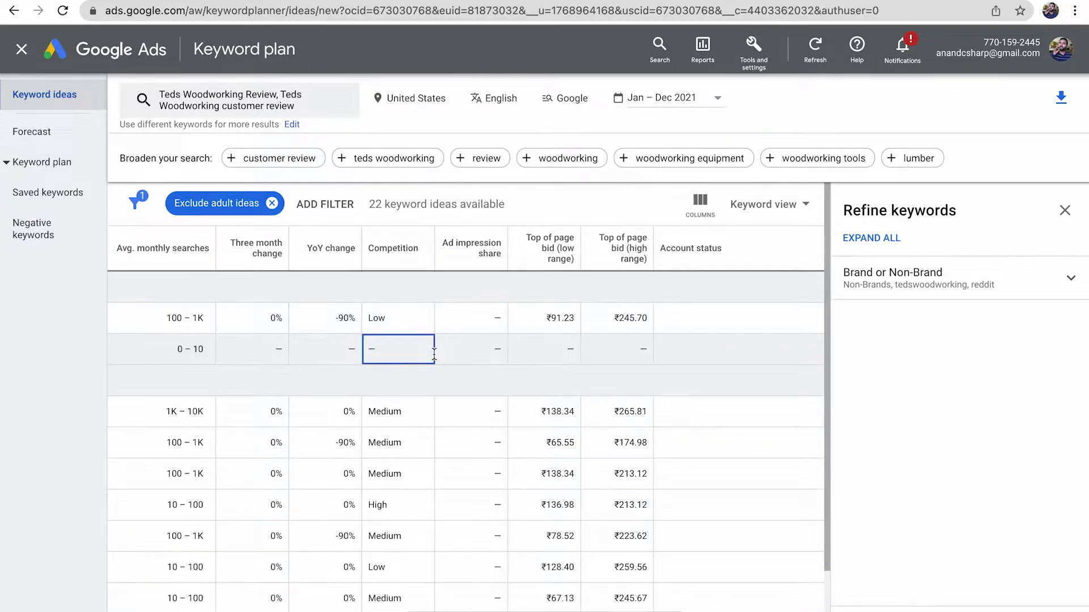
key(Up)
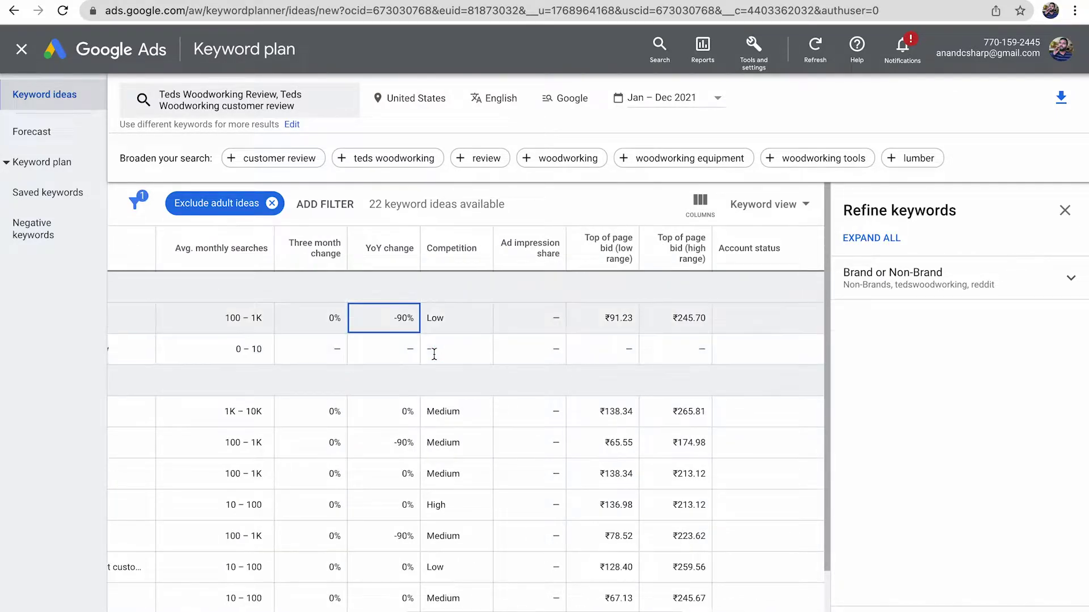
key(Right)
key(Right)
key(Right)
key(Right)
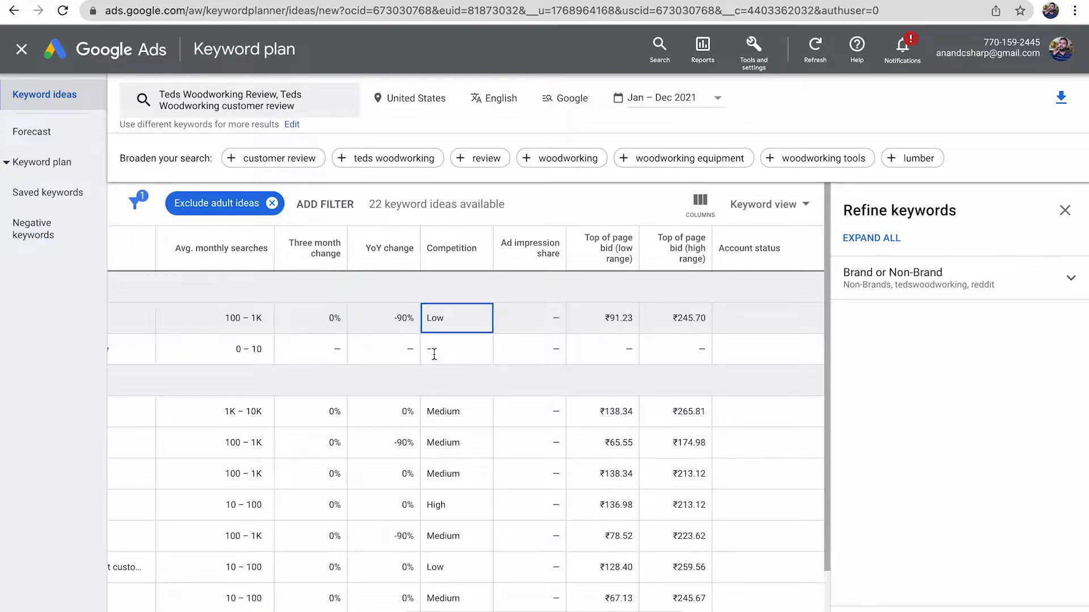
key(Right)
key(Right)
key(Left)
key(Left)
key(Left)
key(Left)
key(Left)
key(Left)
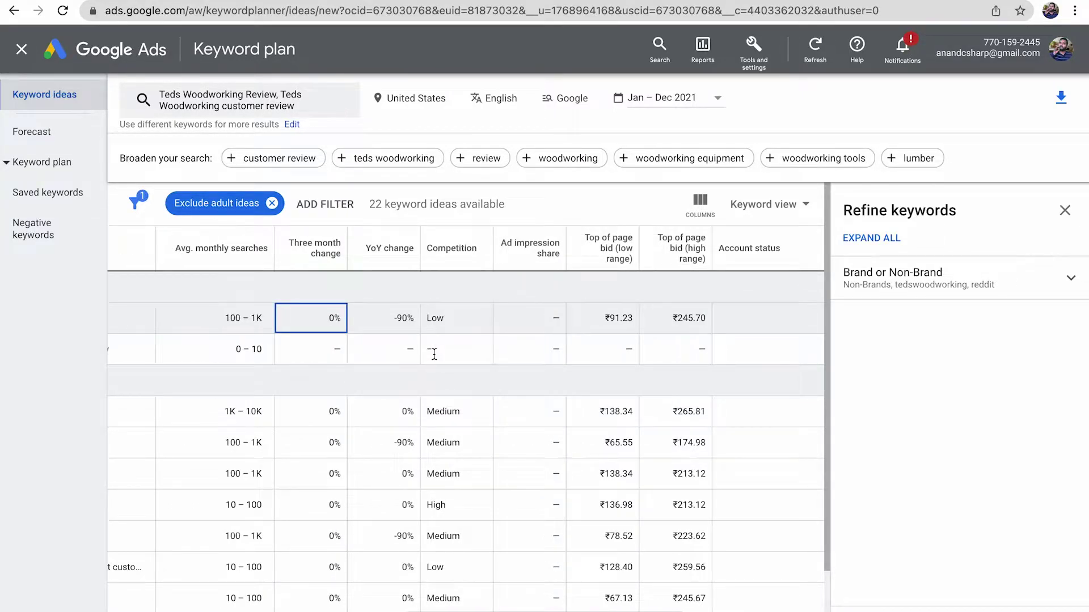
Step: Remove the Exclude adult ideas filter from the keyword results and bring the keyword column back into view
drag(241, 318, 104, 321)
click(135, 328)
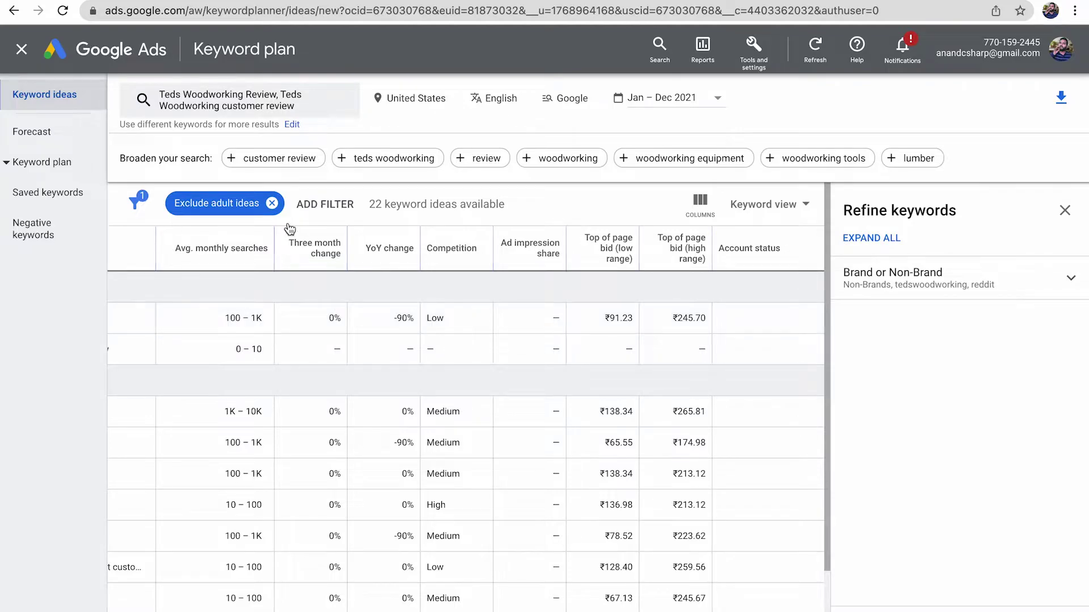
click(272, 204)
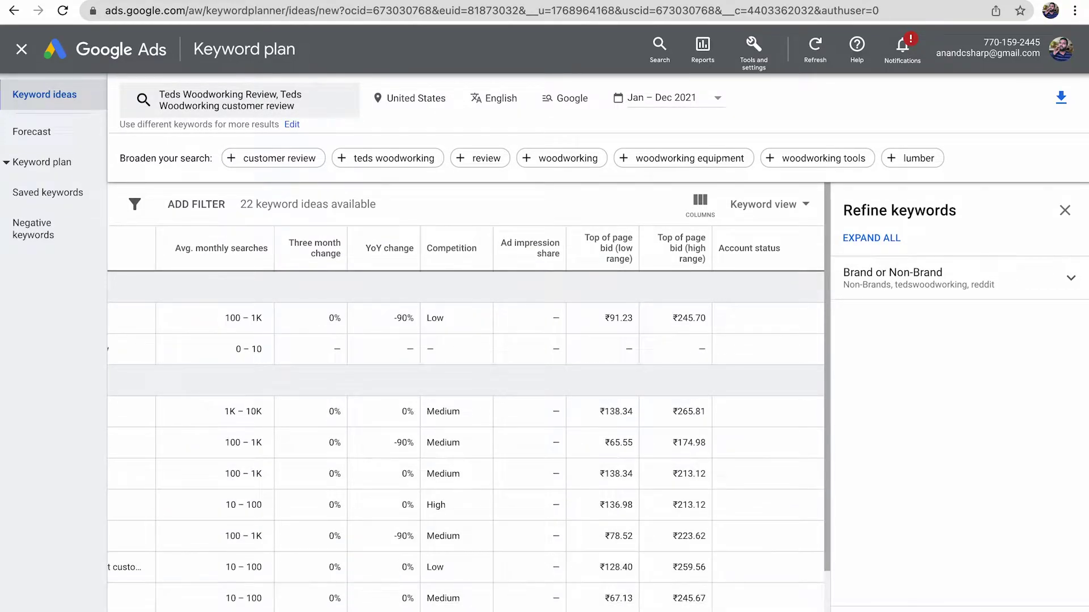
scroll(466, 420, left, 5)
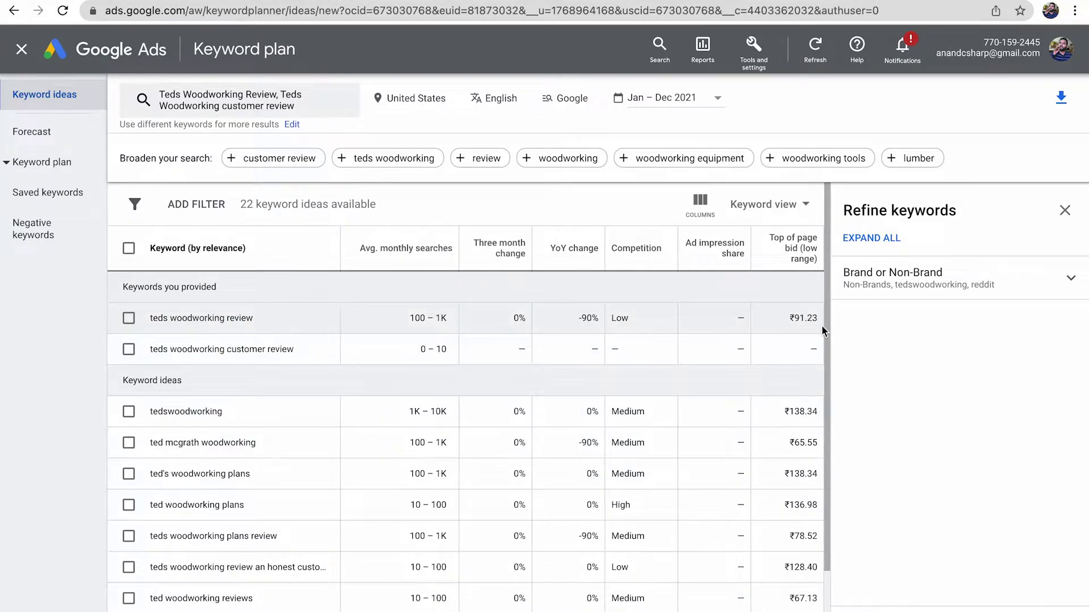
Step: Hide the keyword refinements and select the ideas teds woodworking plans review, ted woodworking reviews and ted's woodworking review
scroll(826, 334, down, 3)
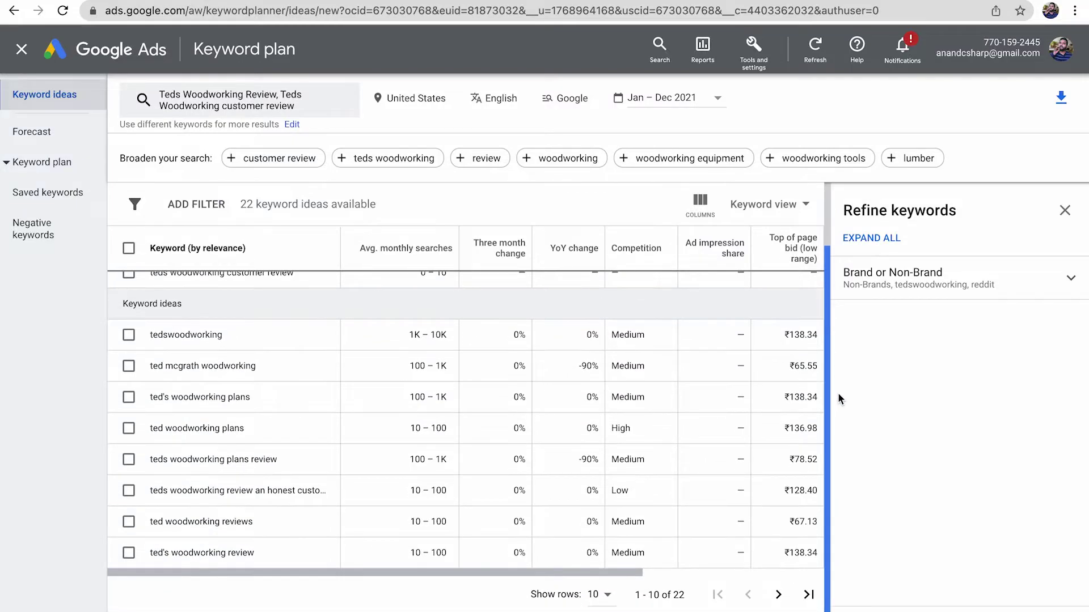
drag(287, 444, 131, 445)
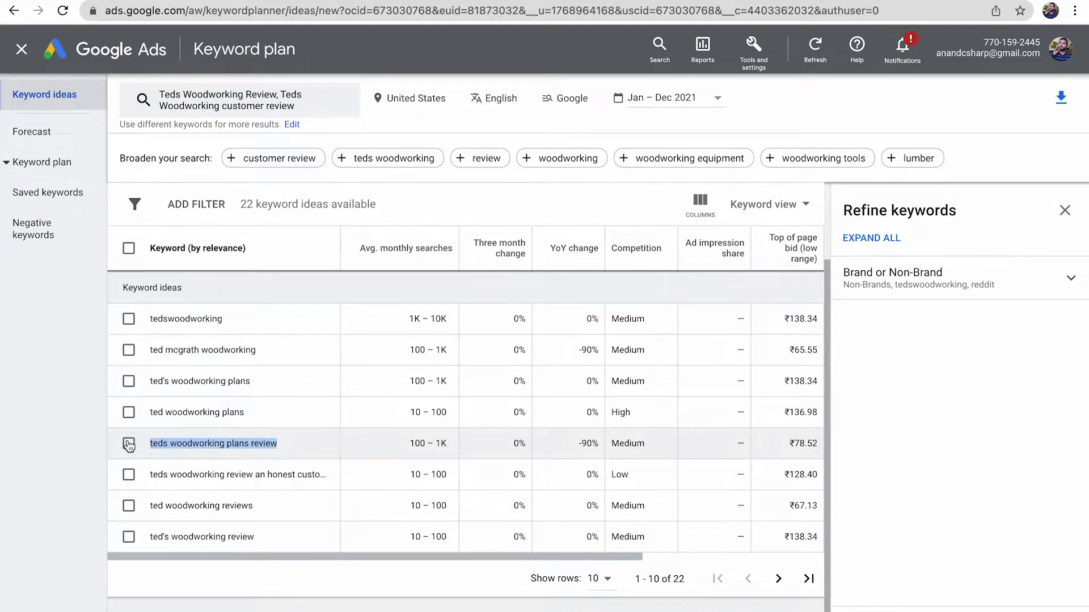
drag(263, 507, 146, 506)
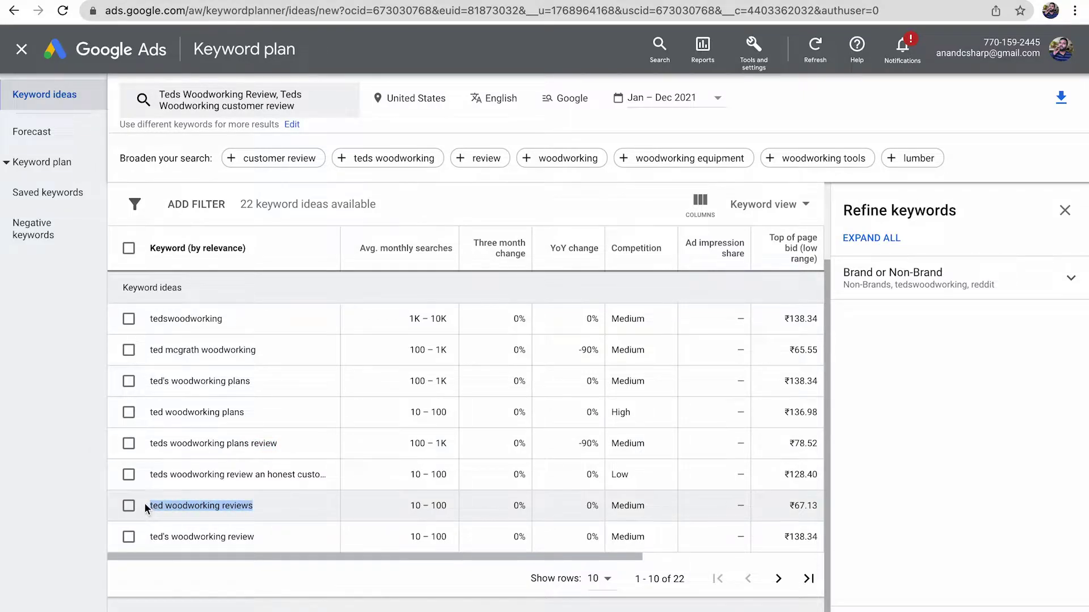
drag(273, 537, 147, 536)
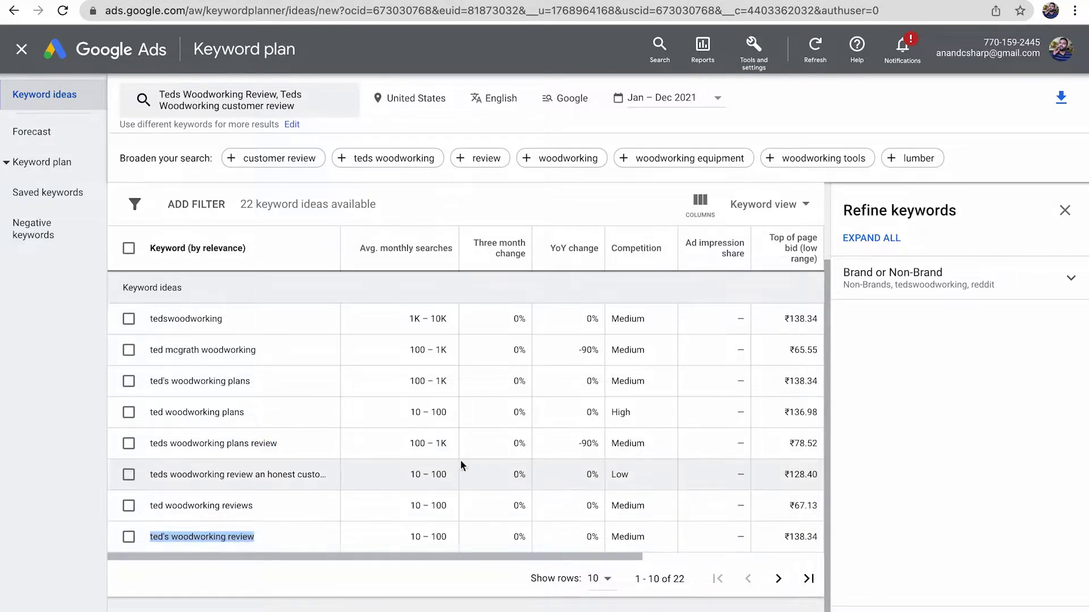
click(1064, 211)
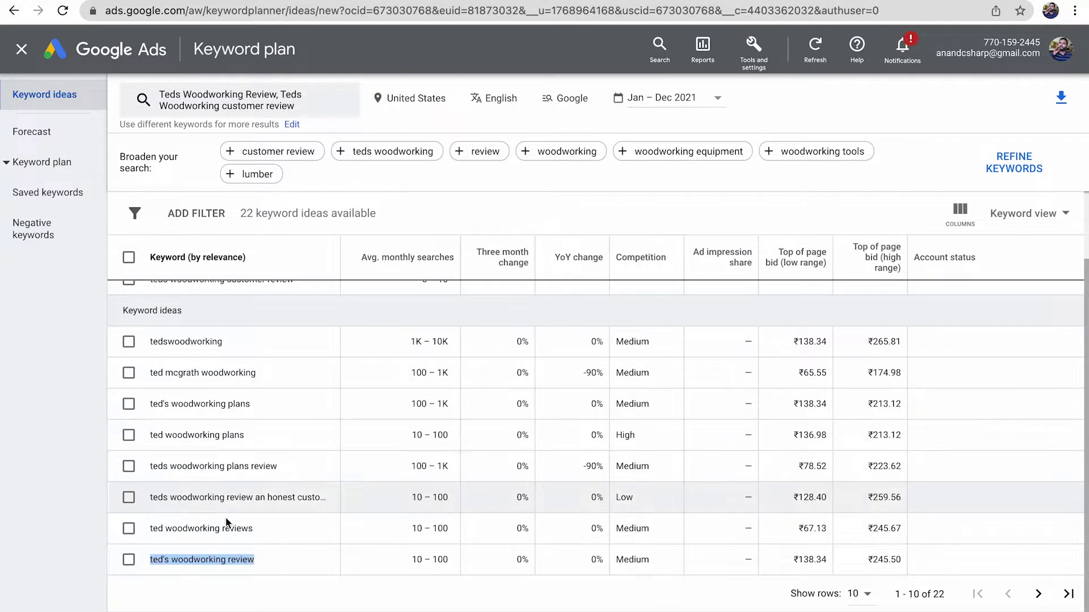
click(129, 560)
click(128, 529)
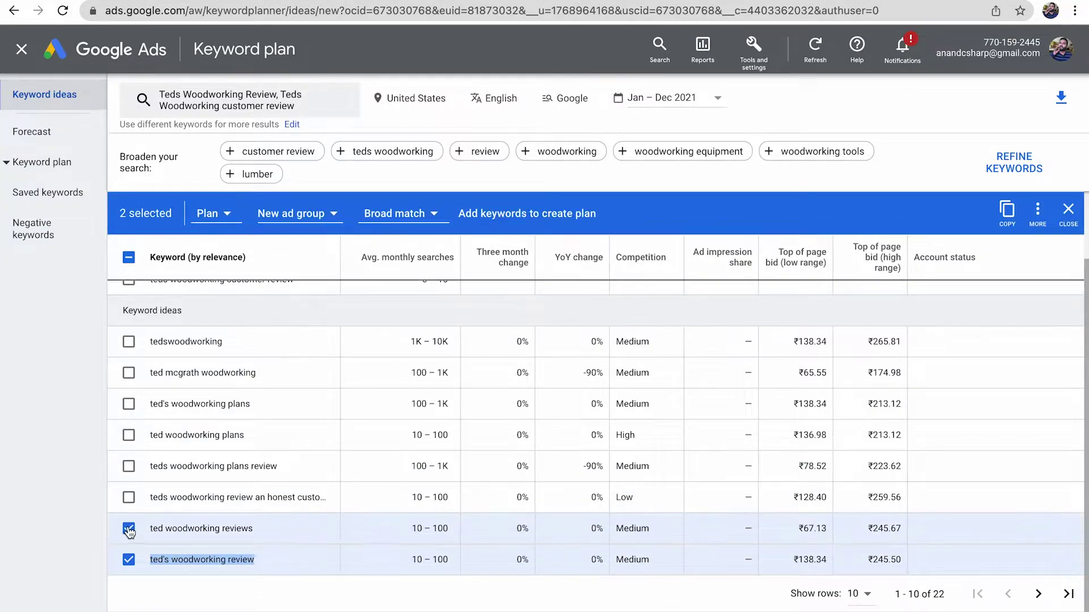
click(129, 466)
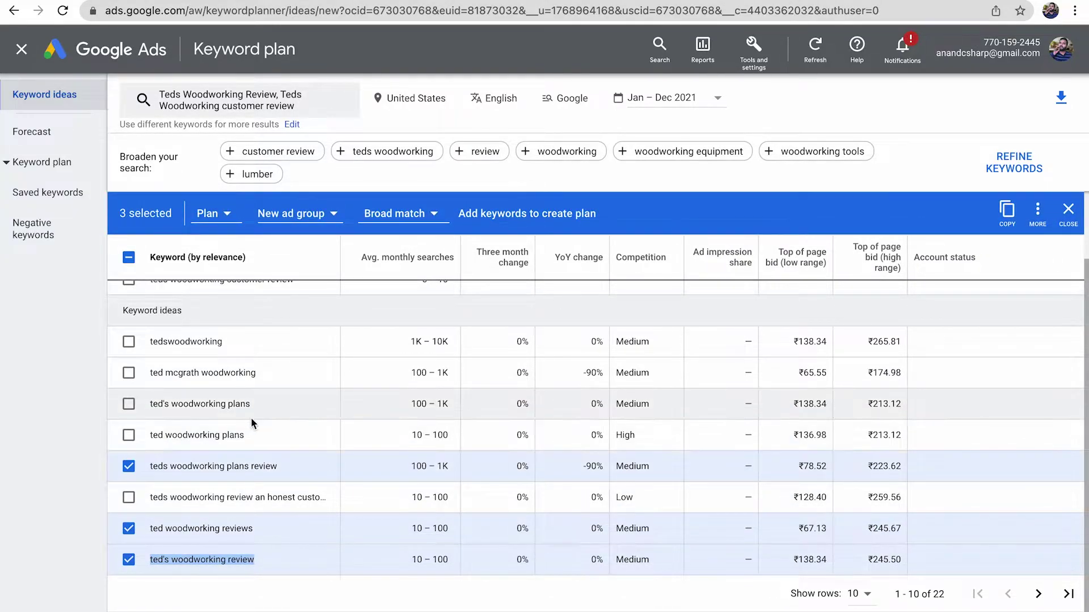
Step: Add both provided review keywords to the selection, copy all the selected keywords and clear the selection
scroll(353, 400, up, 2)
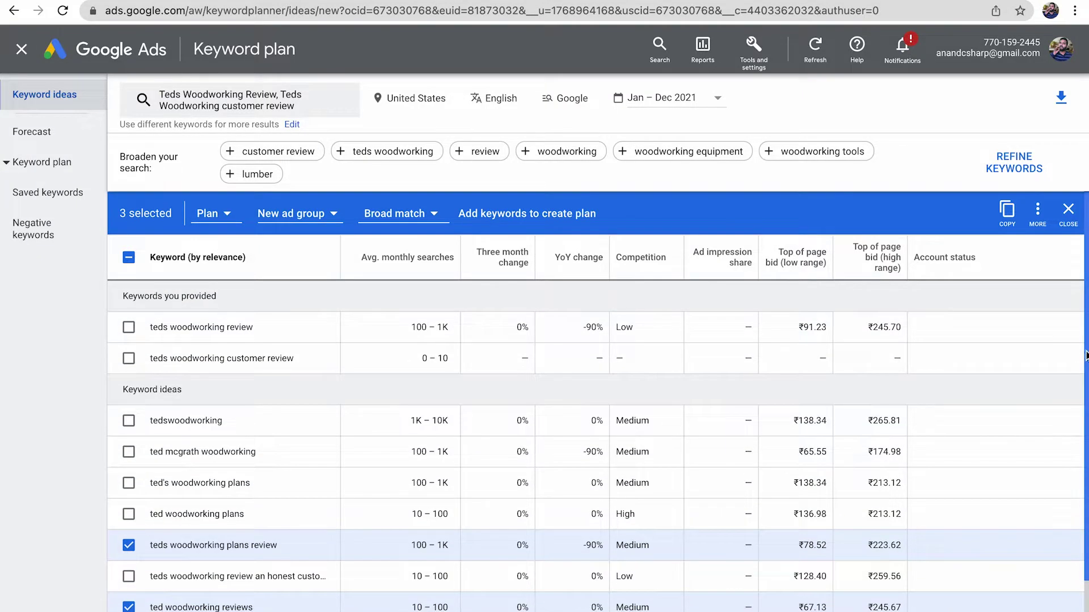
click(129, 327)
click(129, 359)
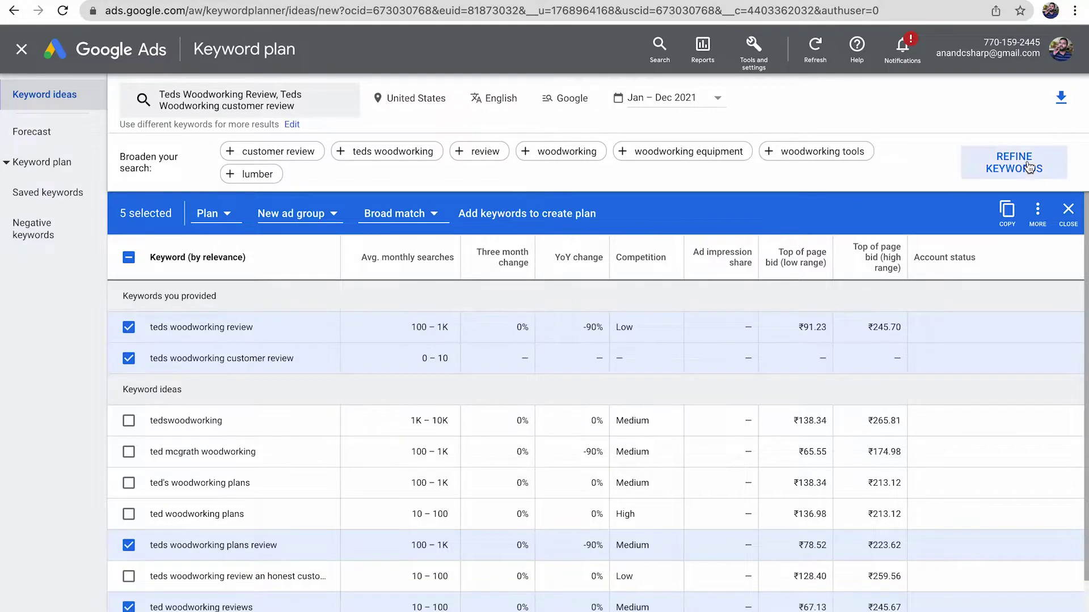
click(1067, 215)
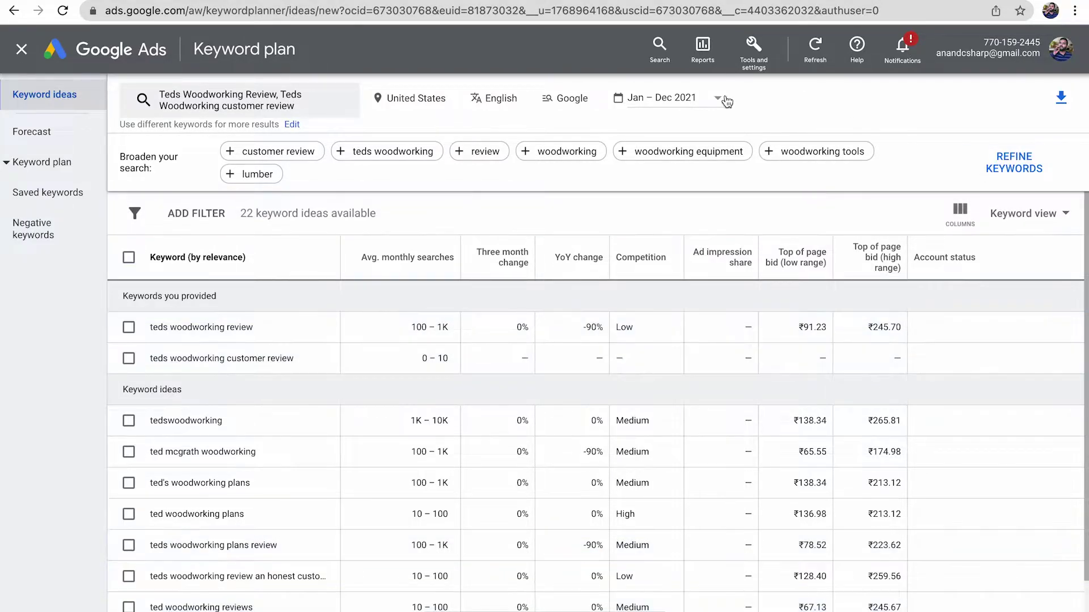
Step: Open the plan's forecast and replace India with United States as its target location
click(51, 144)
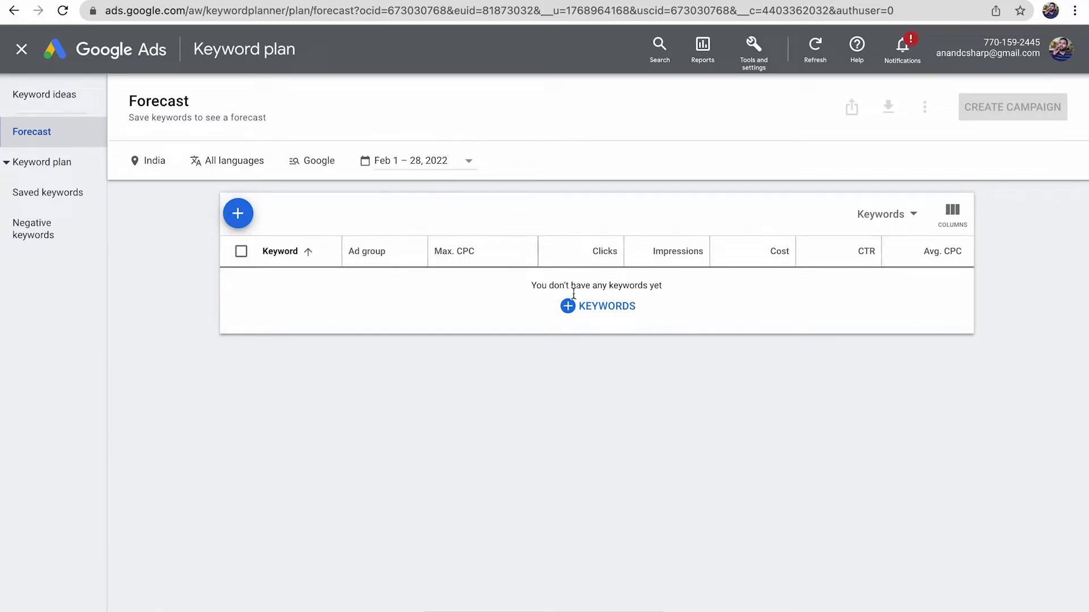
click(154, 160)
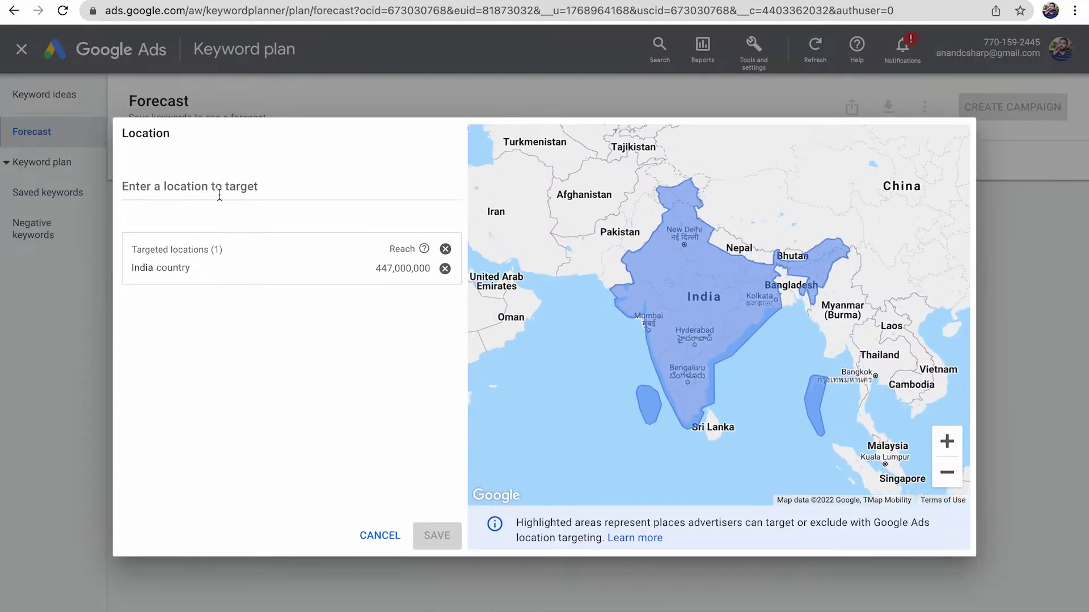
click(445, 268)
click(236, 188)
text(united)
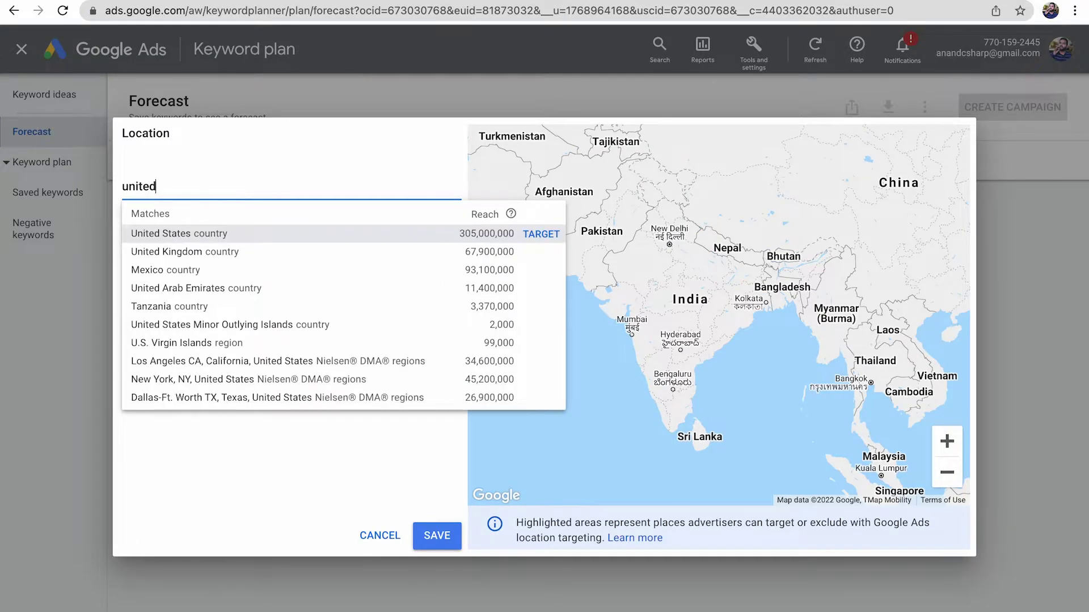
click(540, 235)
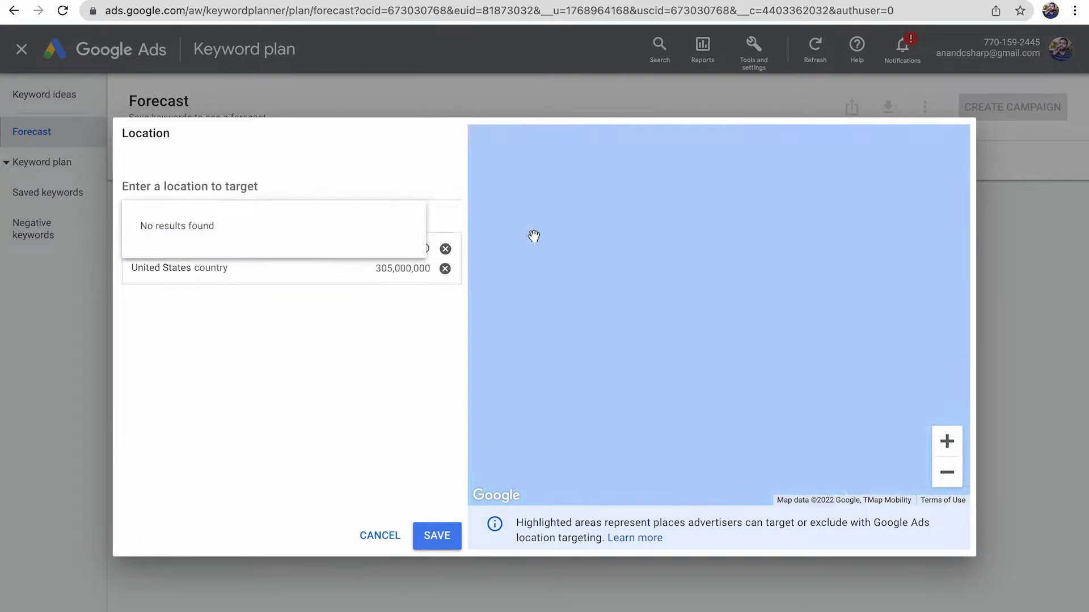
click(437, 537)
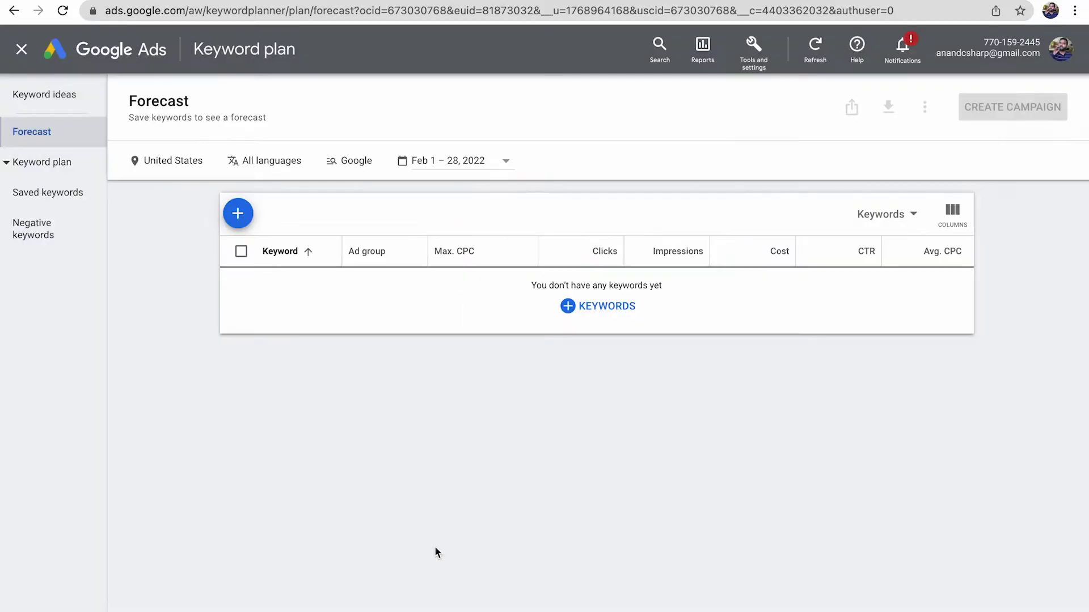
Step: Enter the five copied review keywords for the plan, enclosing each in square brackets for exact match
click(587, 310)
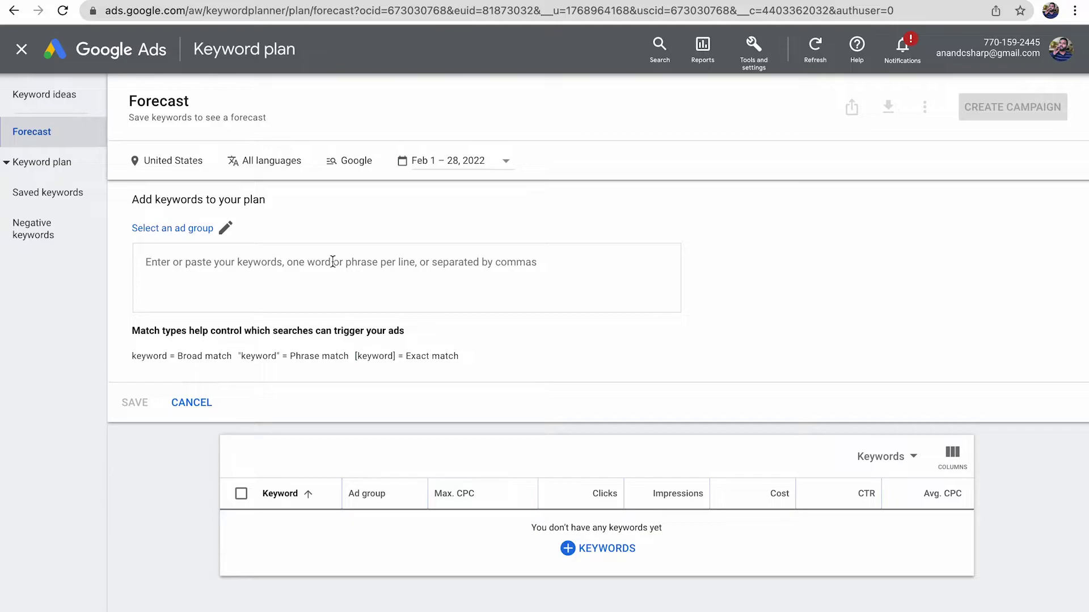
text(ted's woodworking review ted woodworking reviews teds woodworking plans review teds woodworking review teds woodworking customer review)
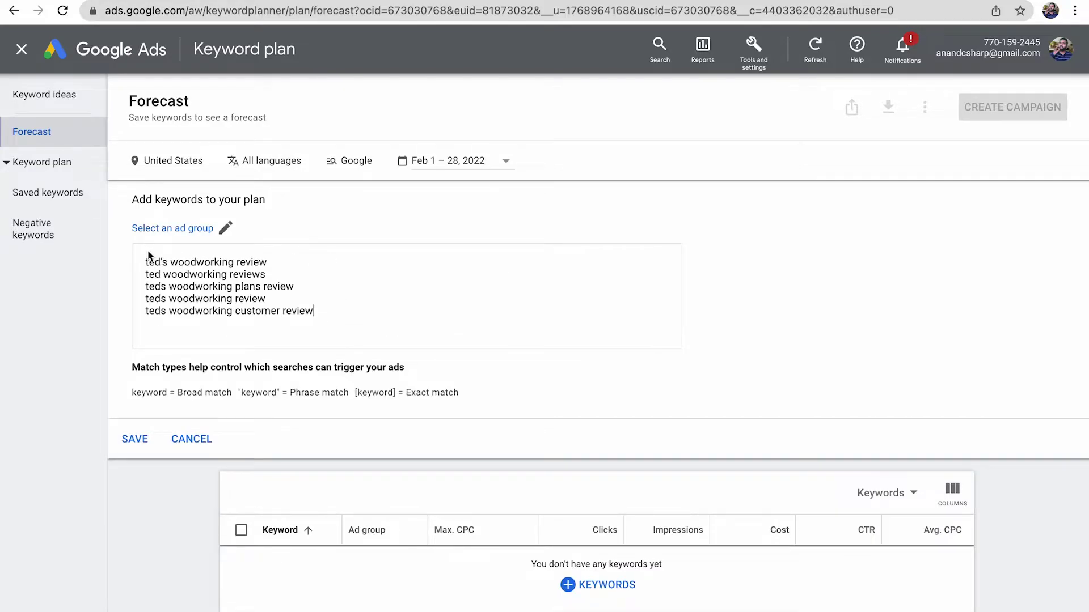
text([)
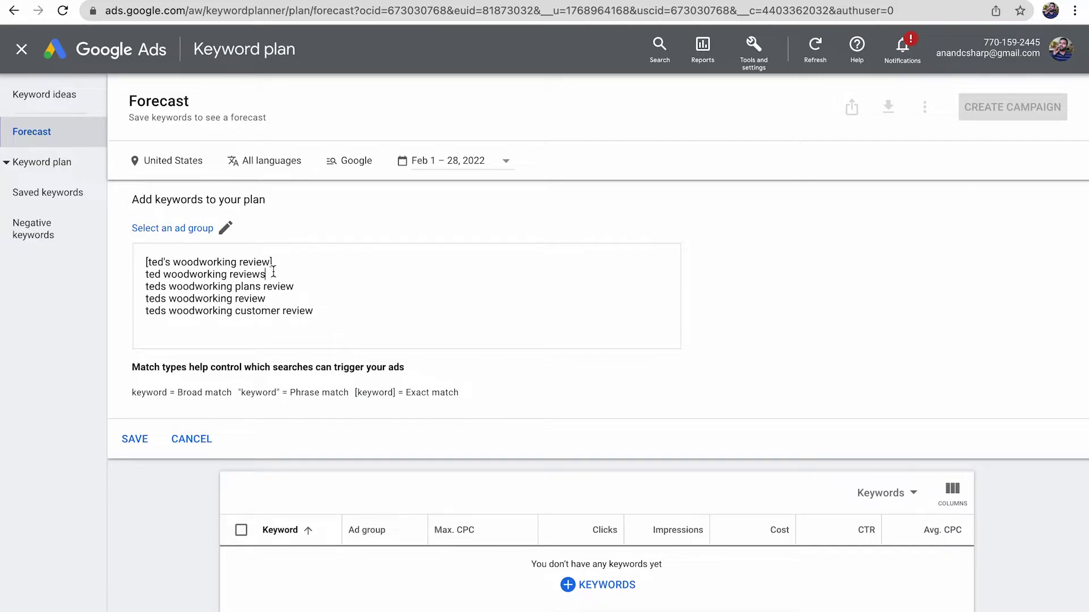
click(302, 287)
click(336, 315)
click(146, 274)
text([)
click(147, 286)
text([[)
click(147, 311)
text([)
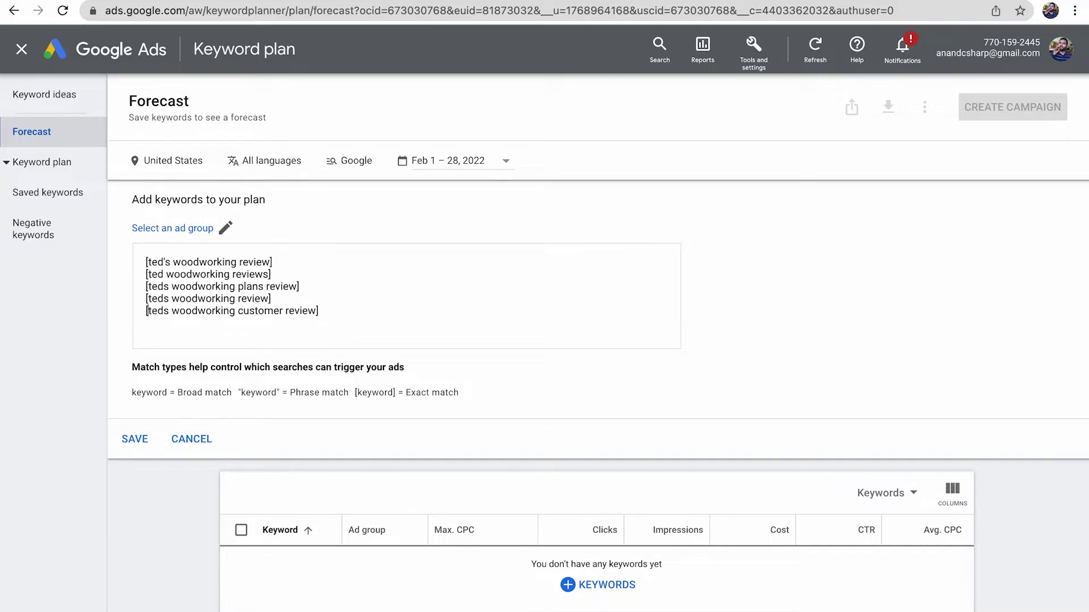
Step: Create a new ad group named Ads-01 for the keywords and save them to the plan
click(142, 440)
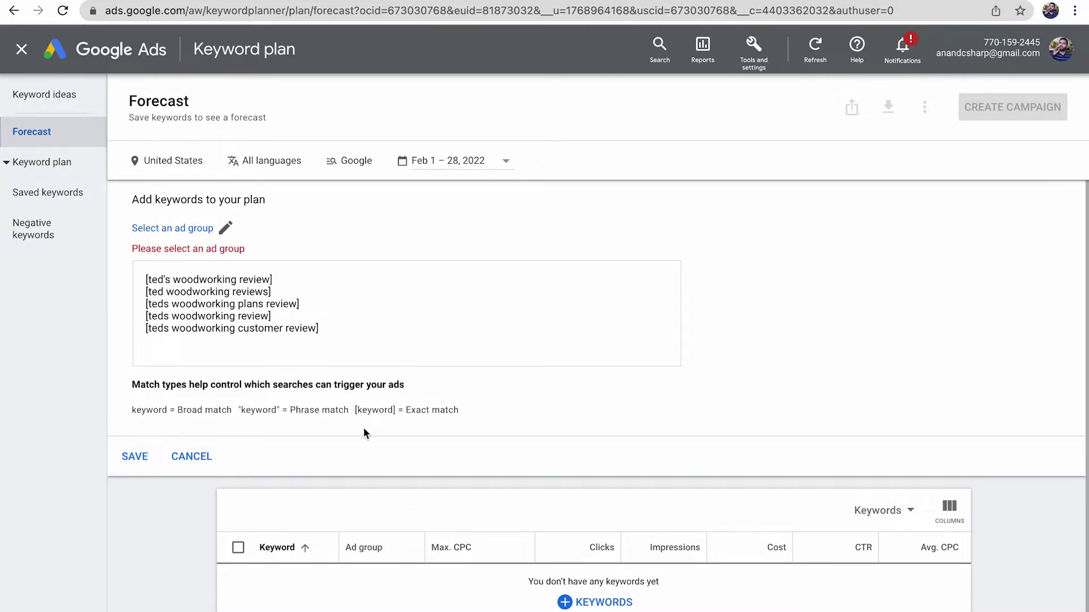
click(225, 228)
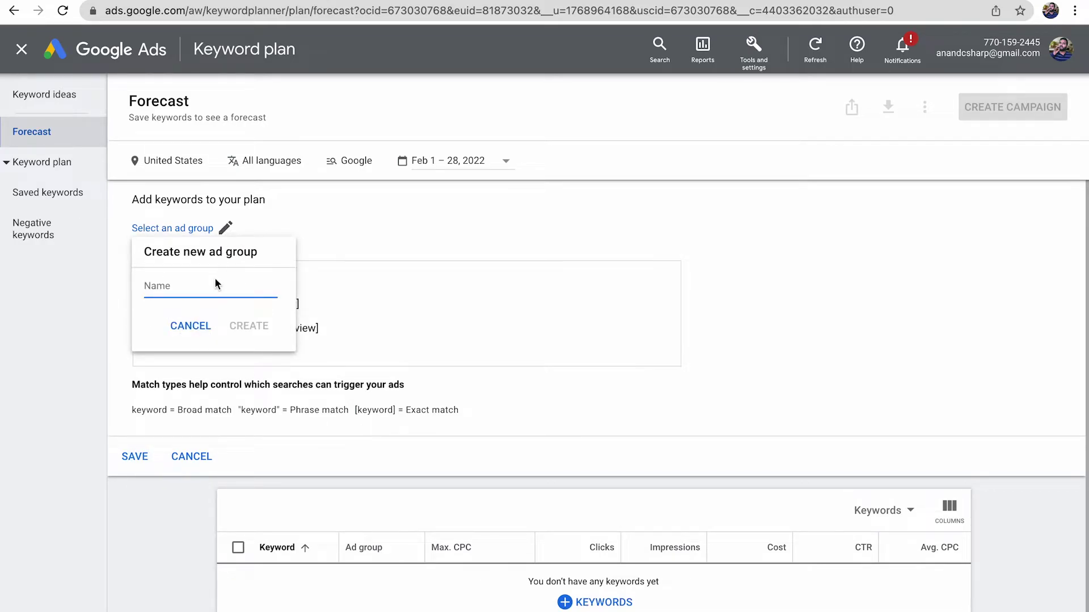
text(Ads-01)
click(248, 325)
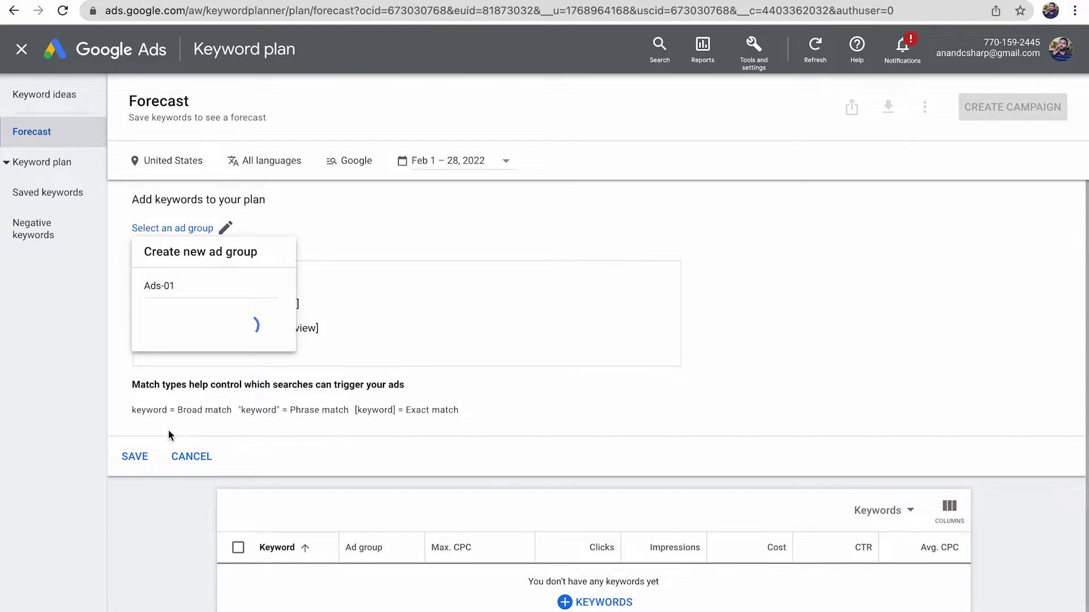
click(138, 456)
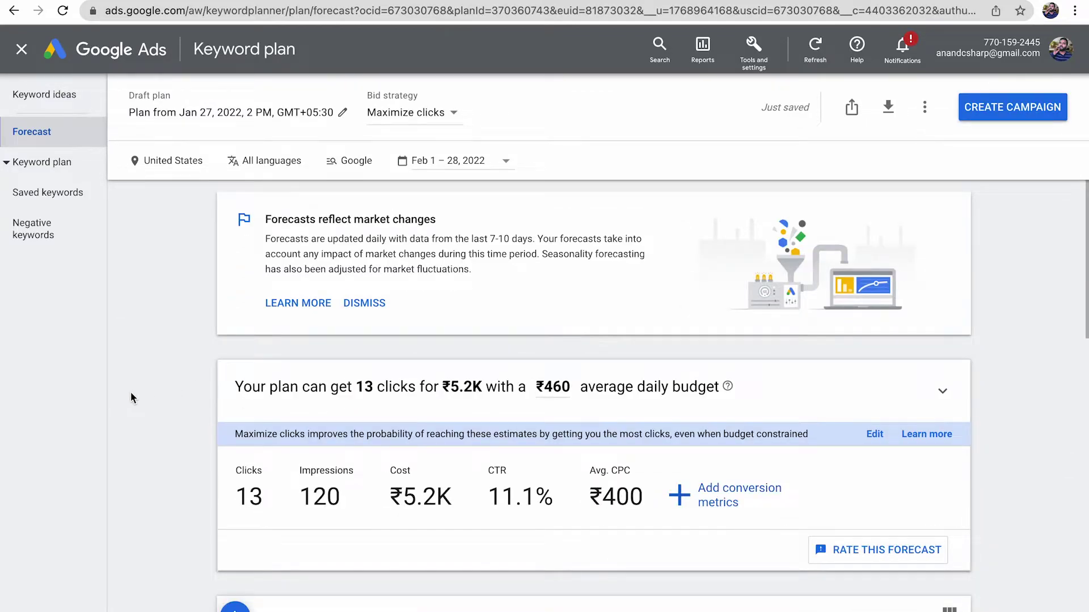
Step: Examine the forecast's clicks, cost, CTR and average CPC for the whole plan and for each keyword
scroll(130, 393, down, 2)
scroll(130, 393, down, 1)
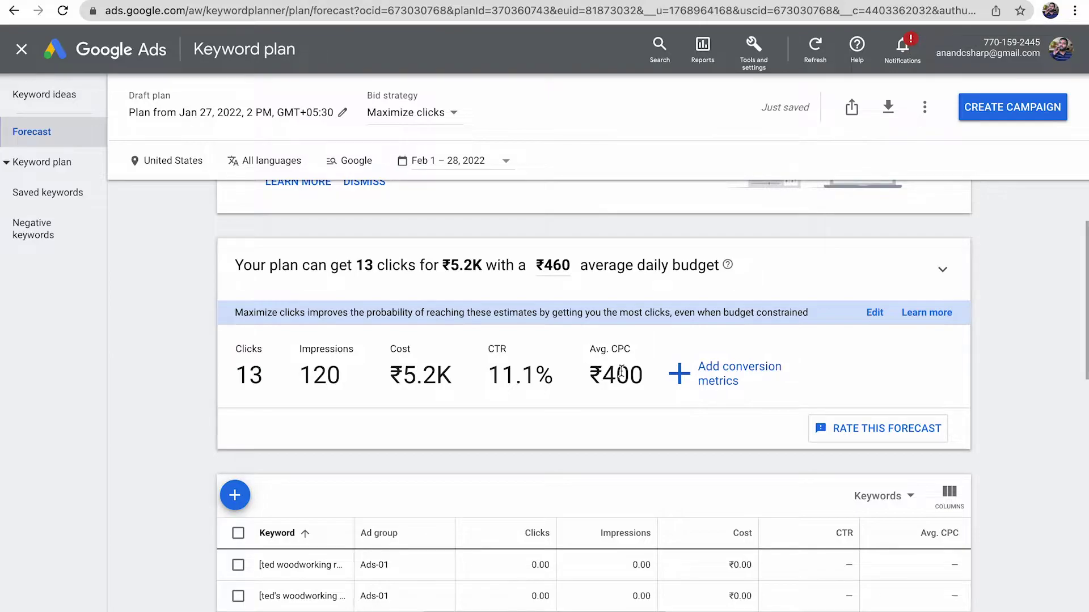
scroll(624, 410, down, 3)
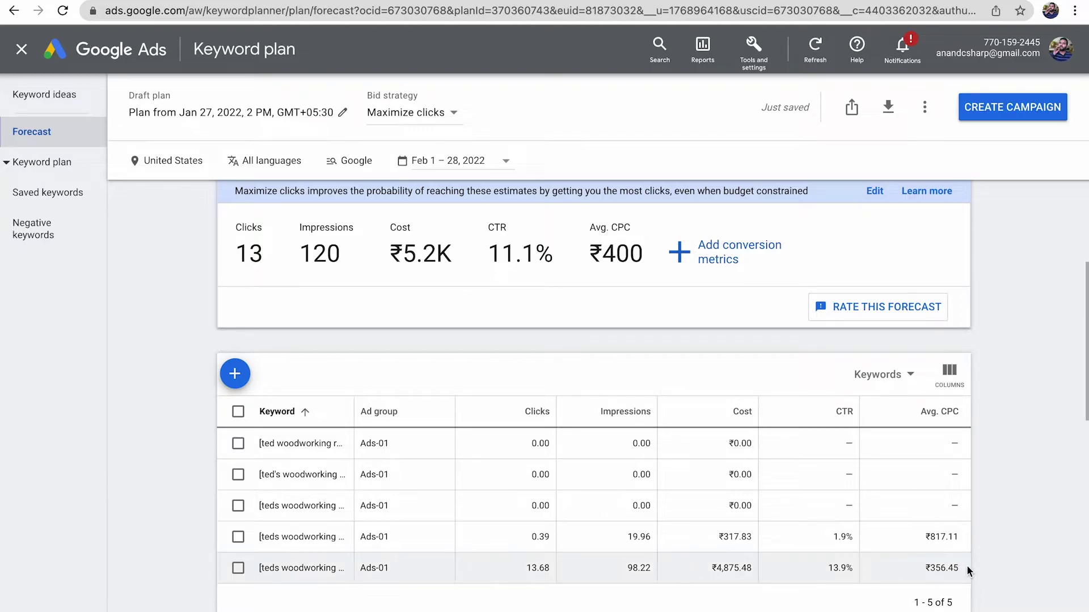
drag(962, 571, 794, 563)
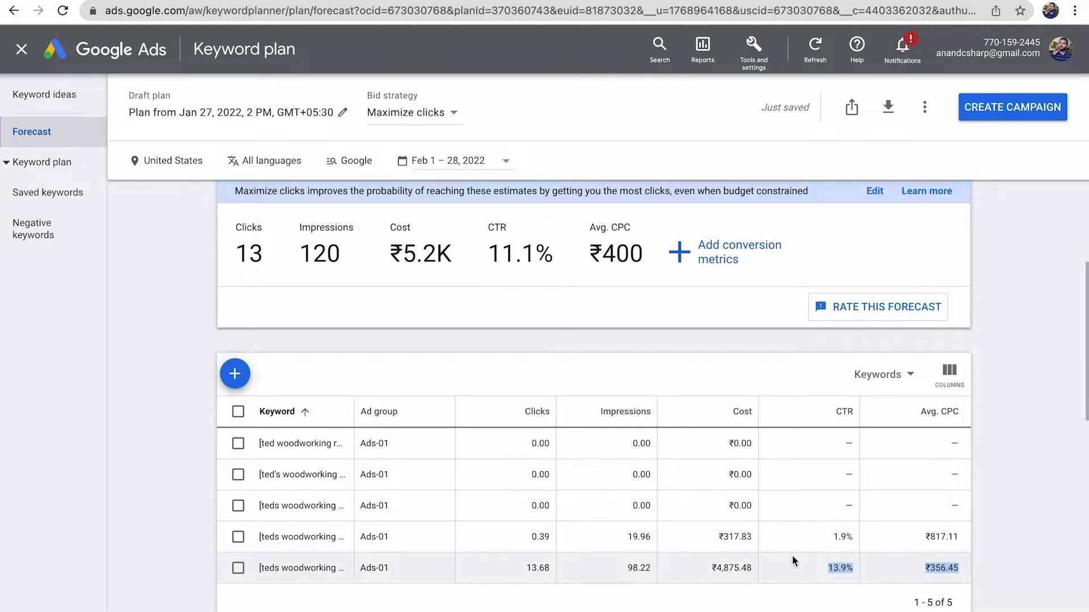
Step: Add conversion metrics to the forecast with a 2% conversion rate, leaving the value per conversion empty
click(725, 252)
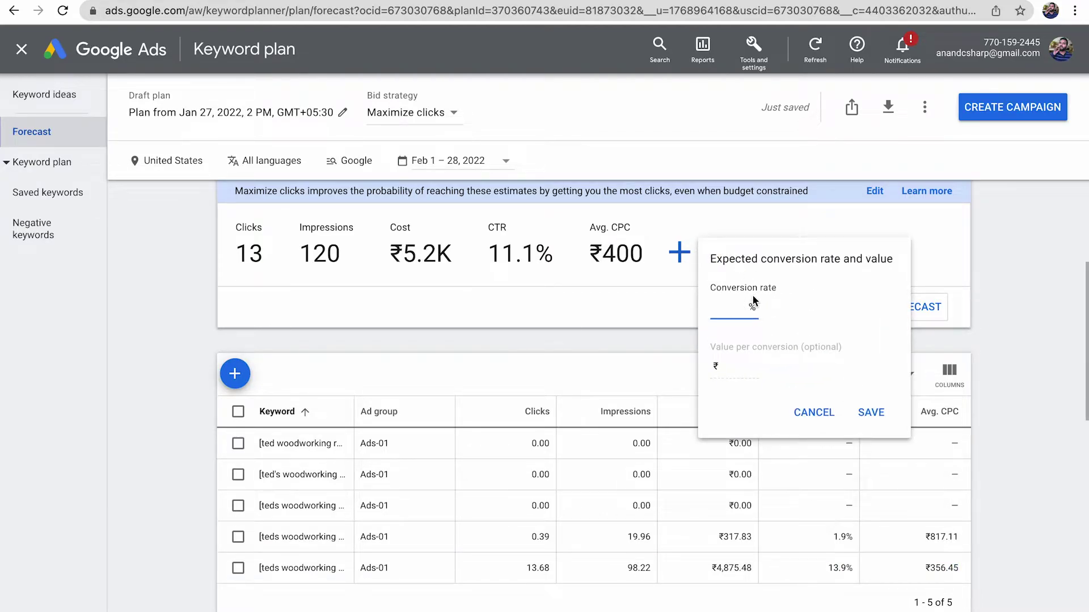
mouse_move(719, 360)
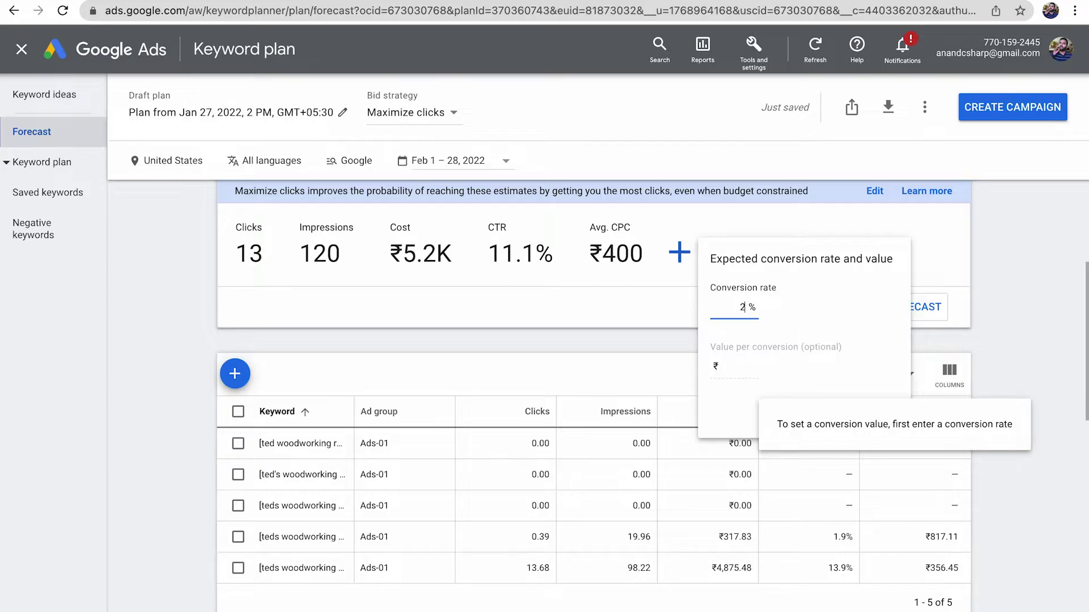
click(751, 367)
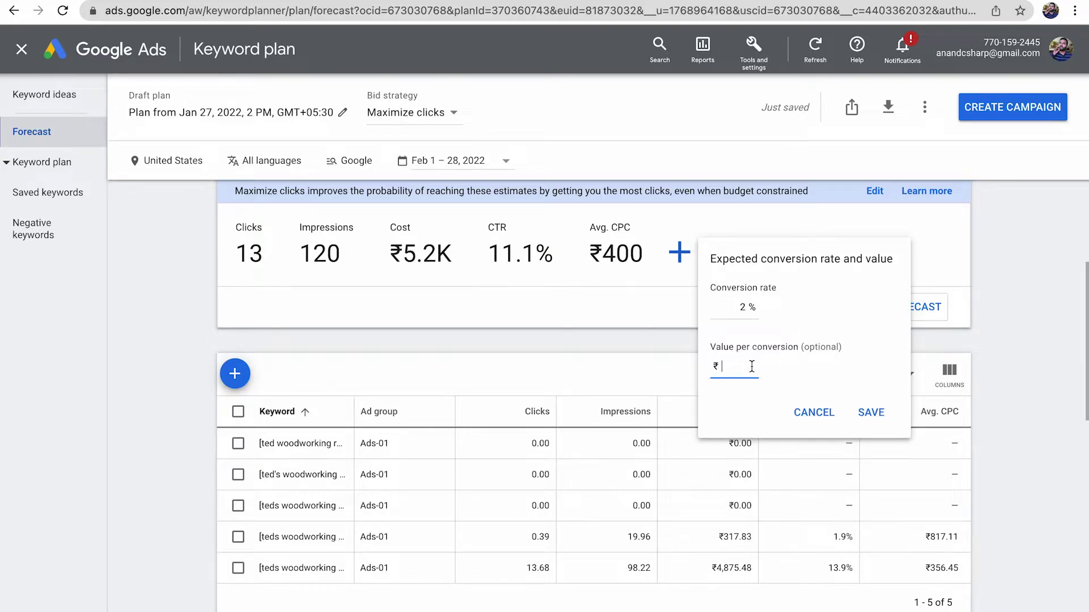
click(869, 412)
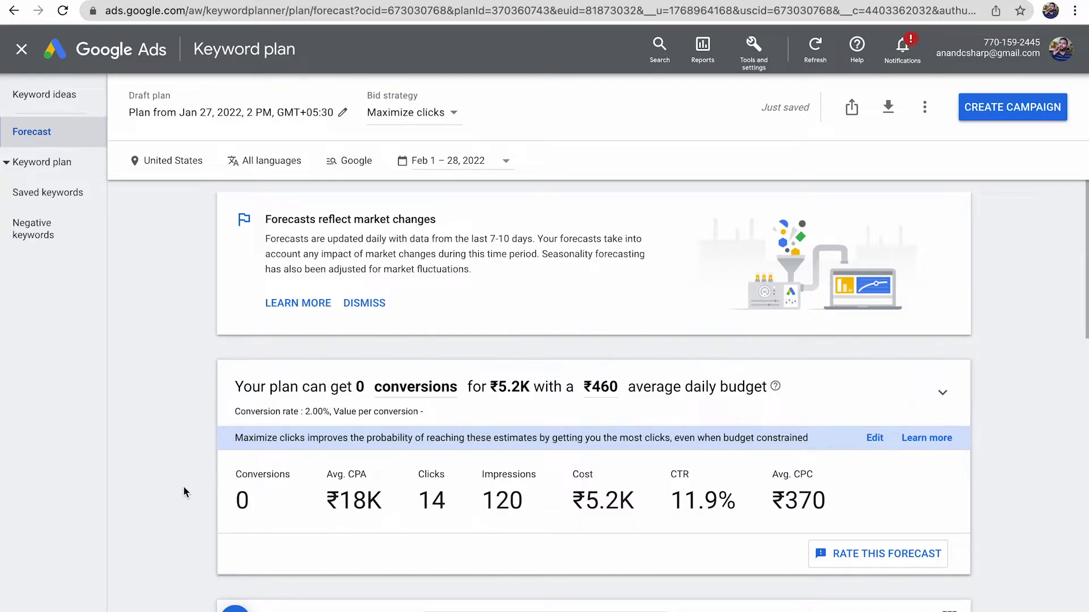
Step: Examine the forecast's conversions, average CPA, clicks, impressions, cost, CTR and average CPC at the set conversion rate
scroll(183, 485, down, 1)
drag(254, 448, 227, 448)
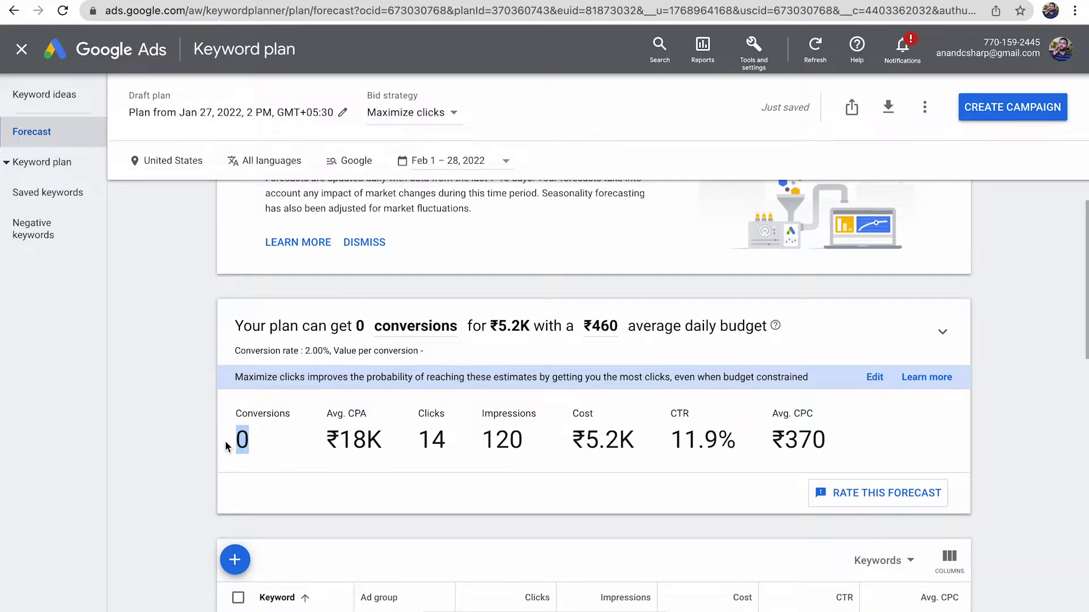
drag(424, 441, 508, 441)
click(510, 442)
drag(634, 442, 569, 445)
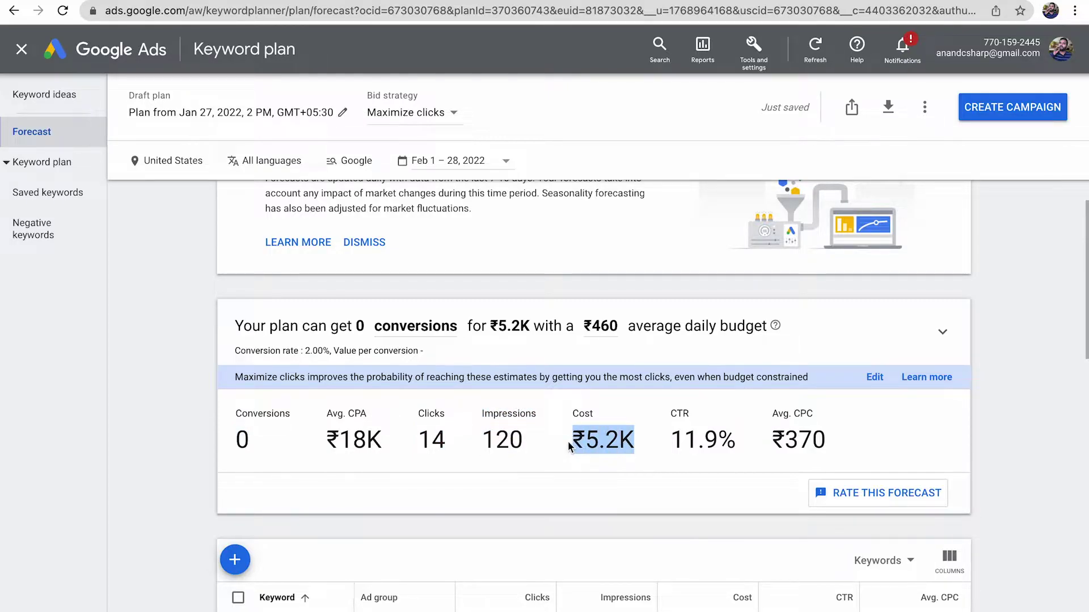
click(569, 445)
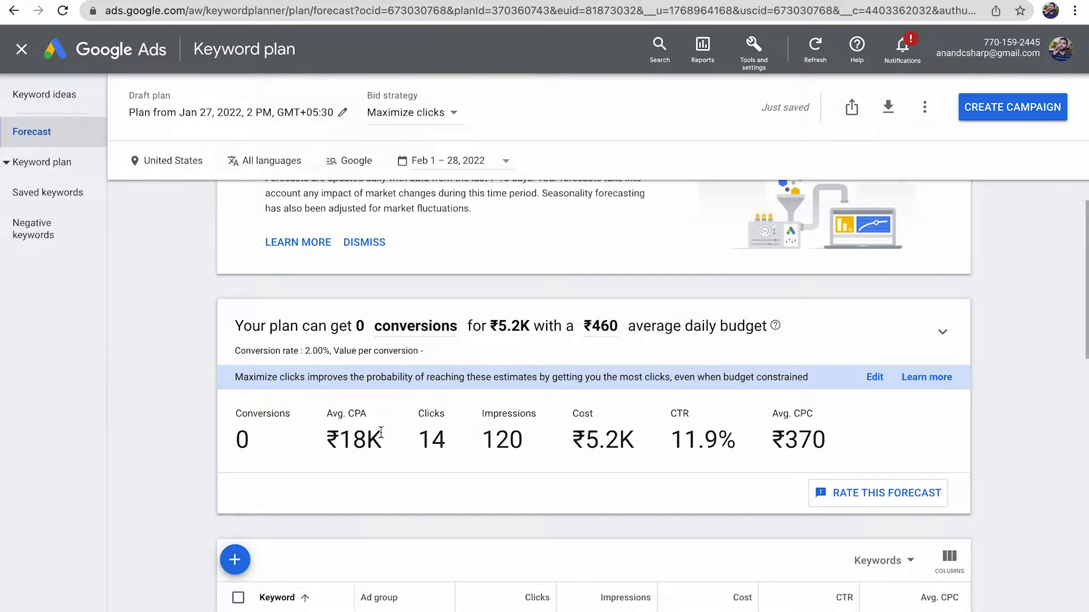
drag(342, 436, 394, 448)
click(408, 440)
click(316, 444)
click(394, 447)
drag(326, 416, 386, 448)
click(386, 448)
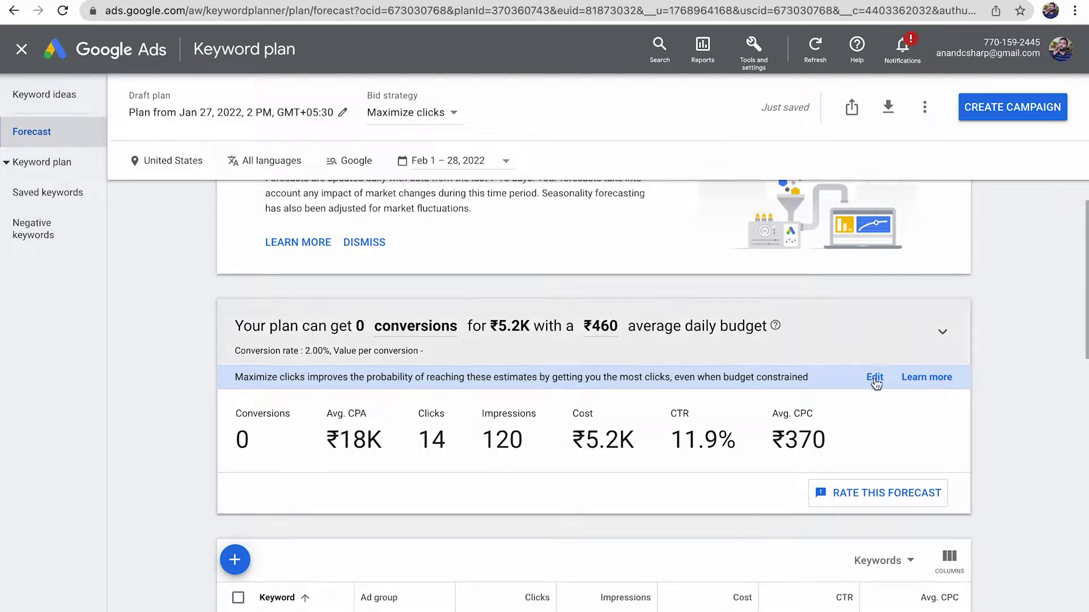
drag(823, 445, 244, 445)
click(190, 453)
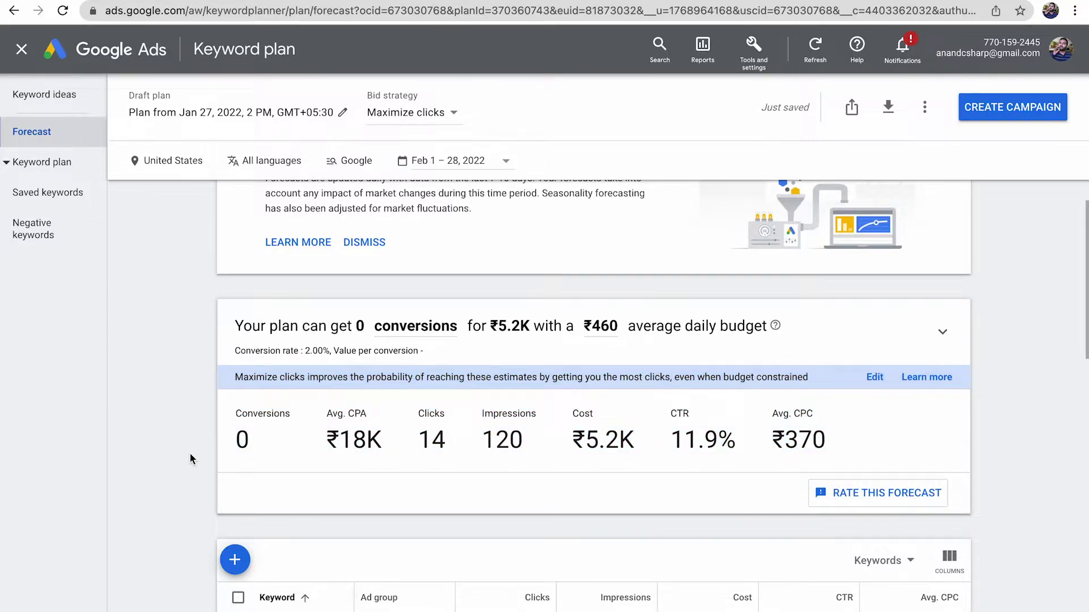
double_click(521, 320)
click(601, 323)
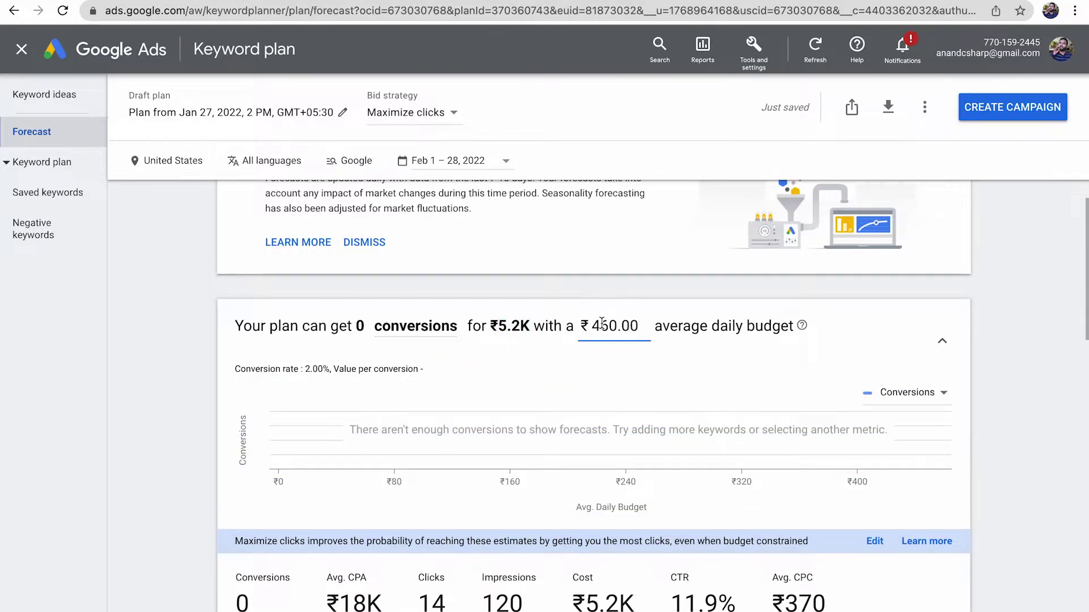
click(1007, 347)
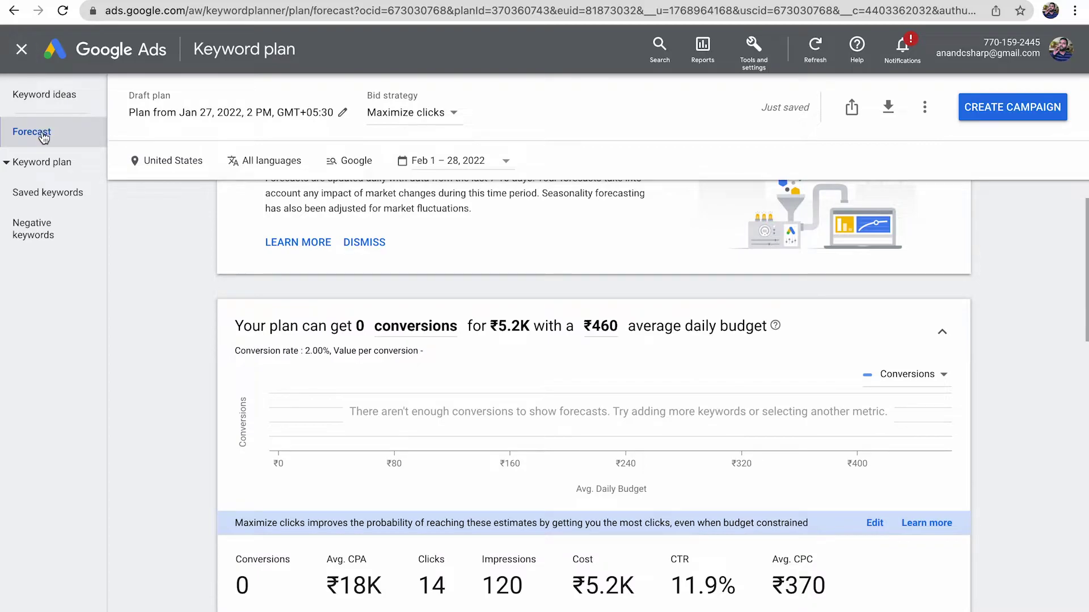
Step: Open the plan's saved keywords, widen the Keyword column and check the top of page bid range for "teds woodworking review"
click(52, 163)
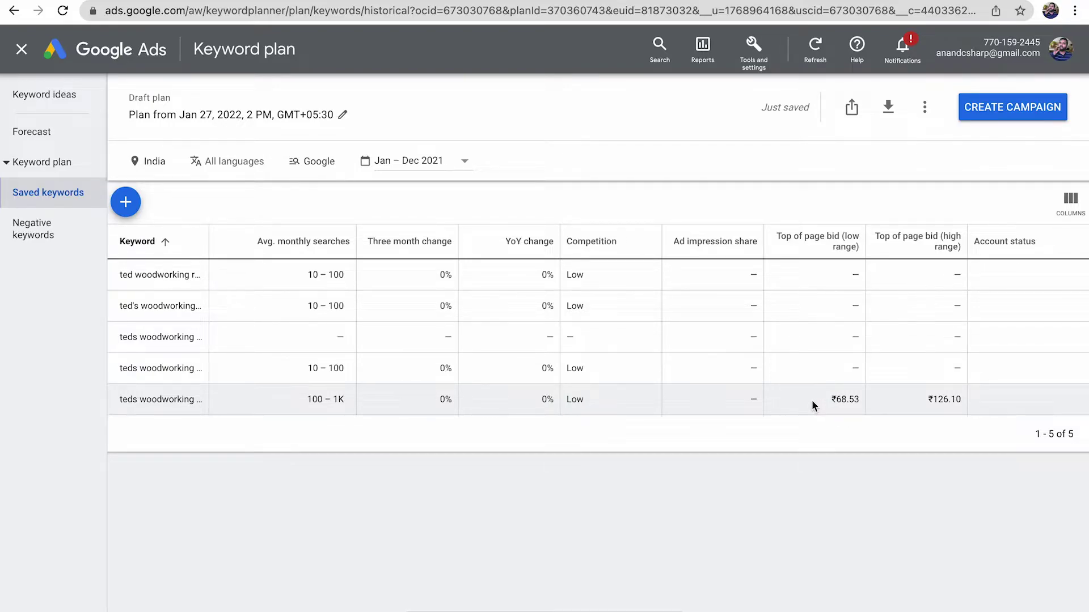
drag(210, 244, 322, 244)
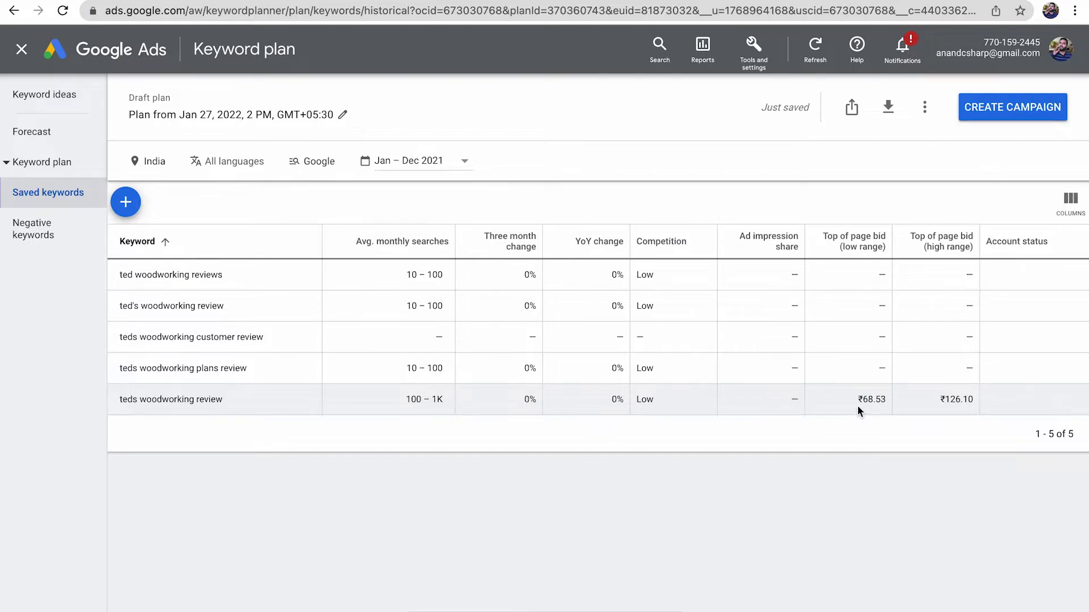
drag(856, 403, 945, 400)
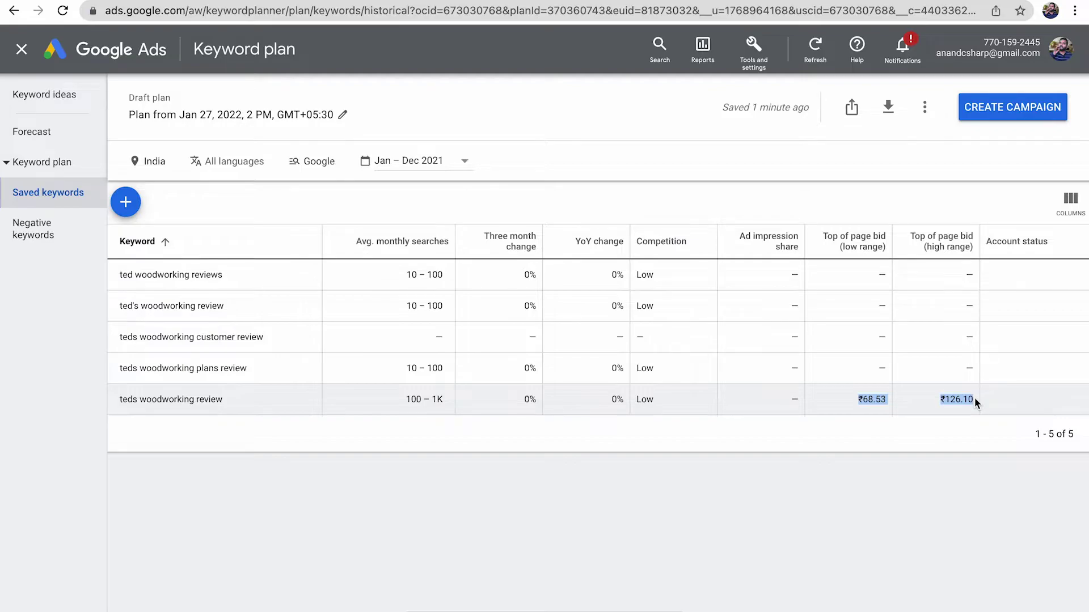
Step: Replace India with United States as the targeted location for the saved keywords and save the change
click(170, 166)
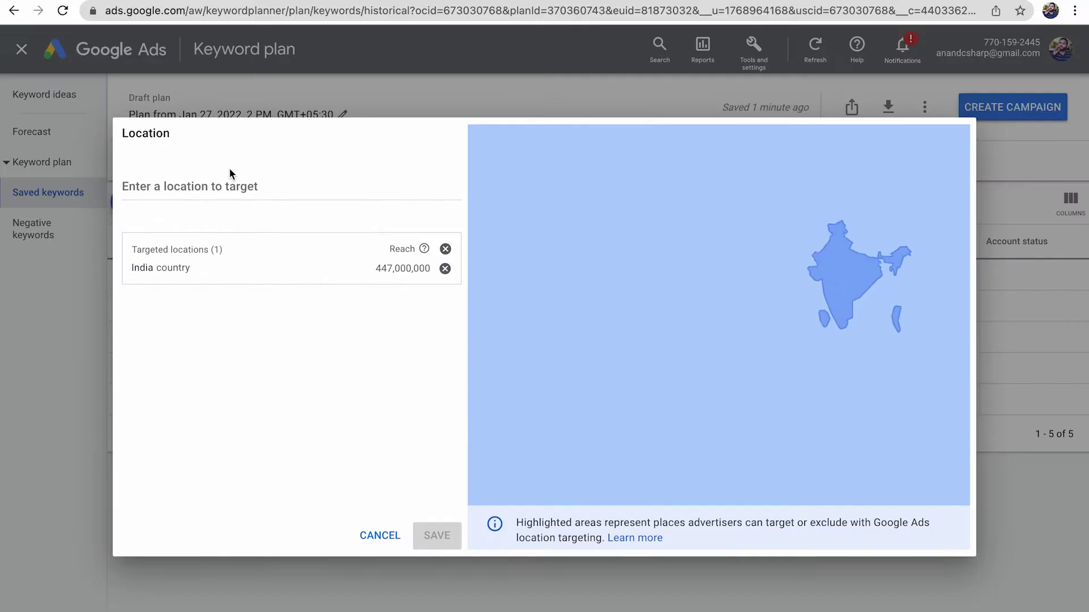
click(445, 268)
click(239, 186)
text(United)
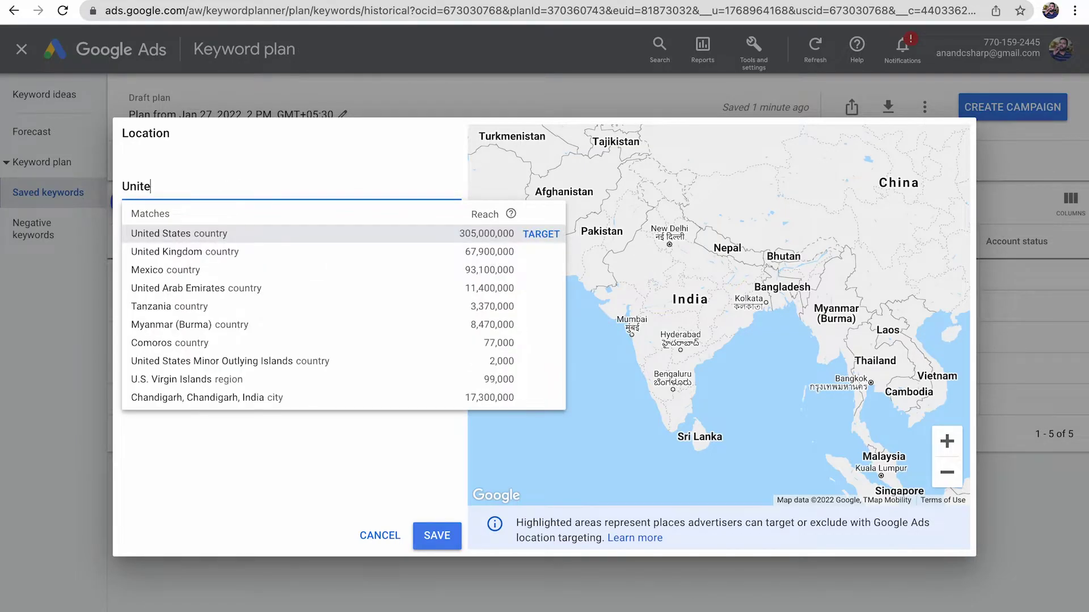
click(537, 229)
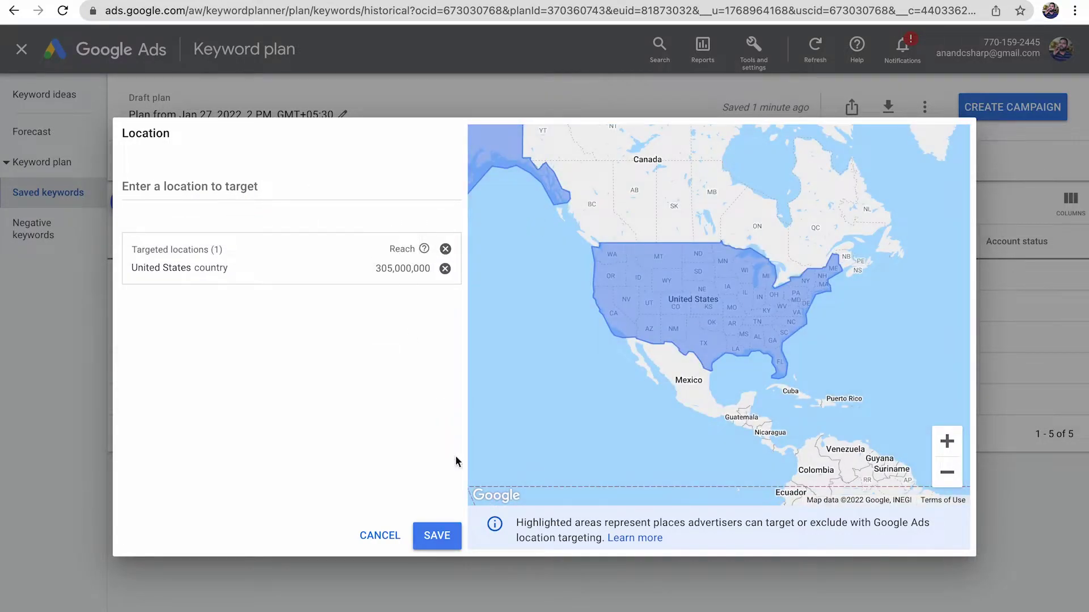
click(445, 537)
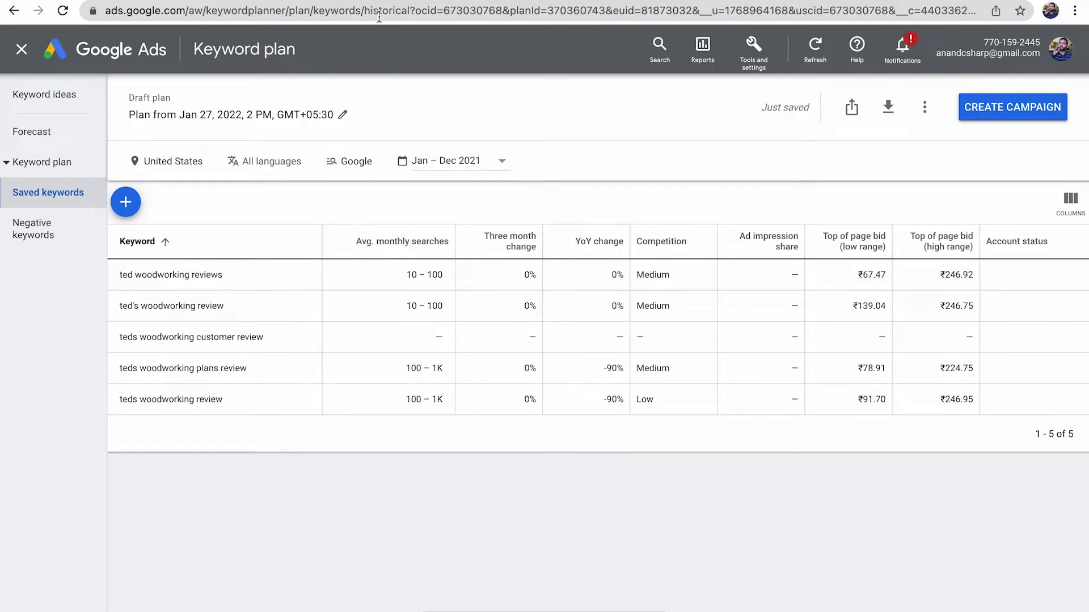
Step: Reload the saved keywords and examine their monthly searches, competition and low and high top of page bids
click(403, 11)
key(Return)
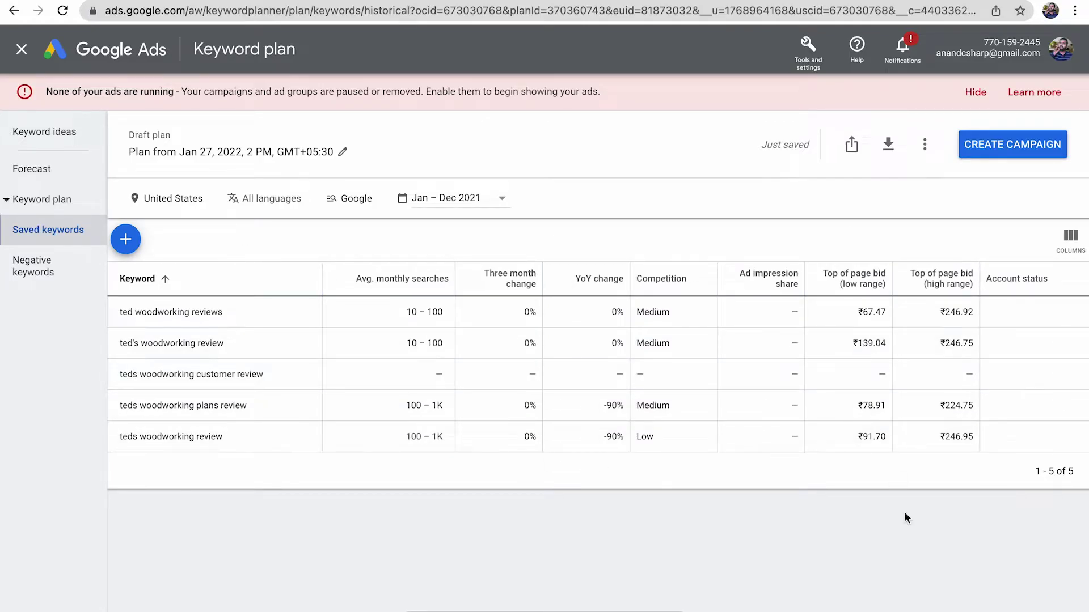
drag(115, 316, 543, 429)
click(586, 447)
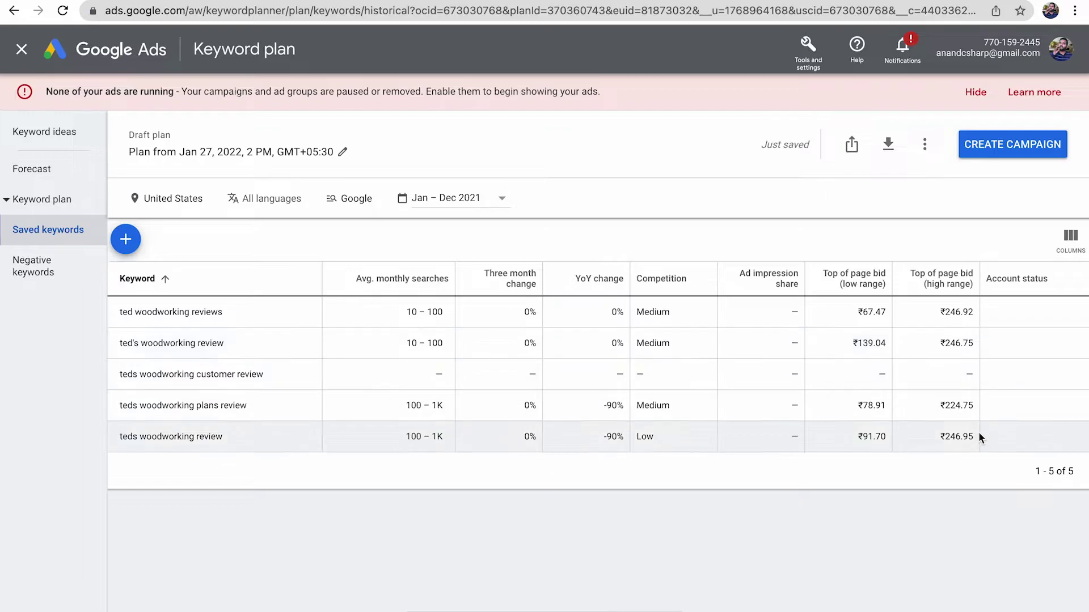
drag(976, 436, 848, 308)
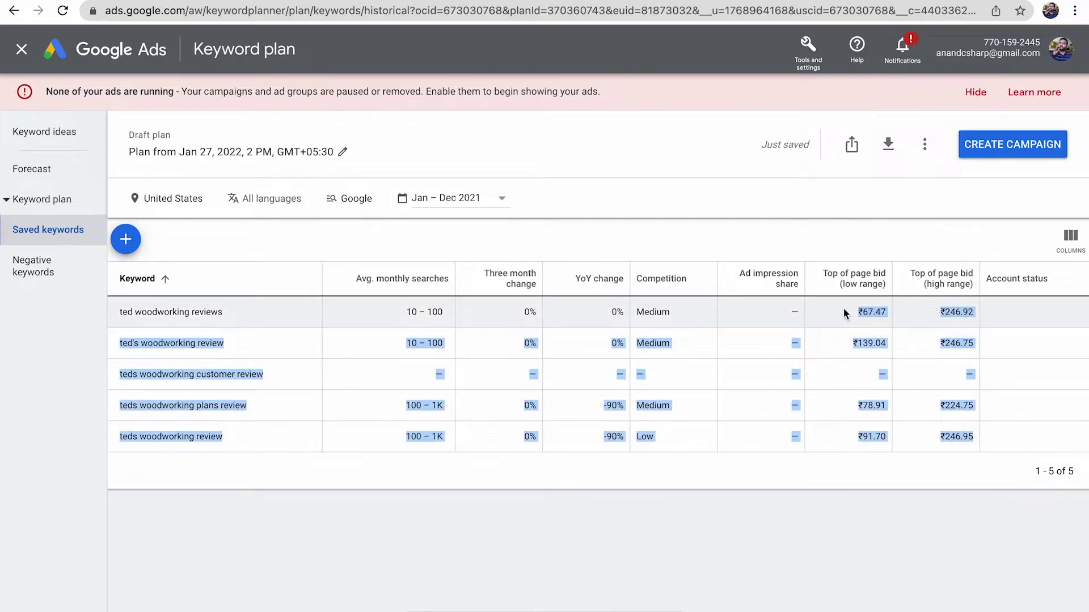
click(843, 308)
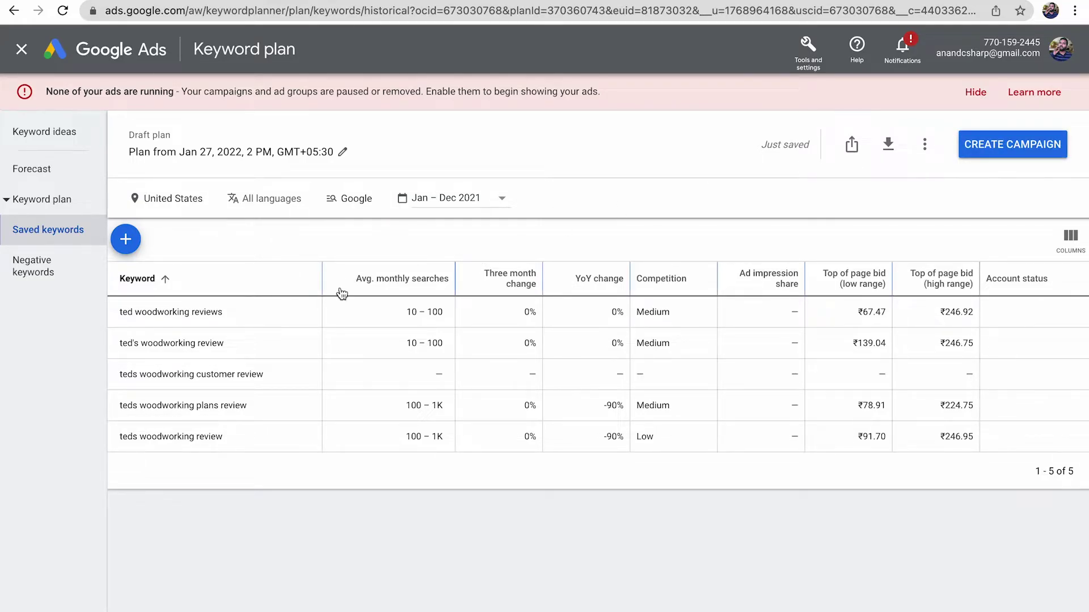
Step: Leave the keyword plan and start a new Search campaign without a goal's guidance, leaving all desired results unselected
click(28, 52)
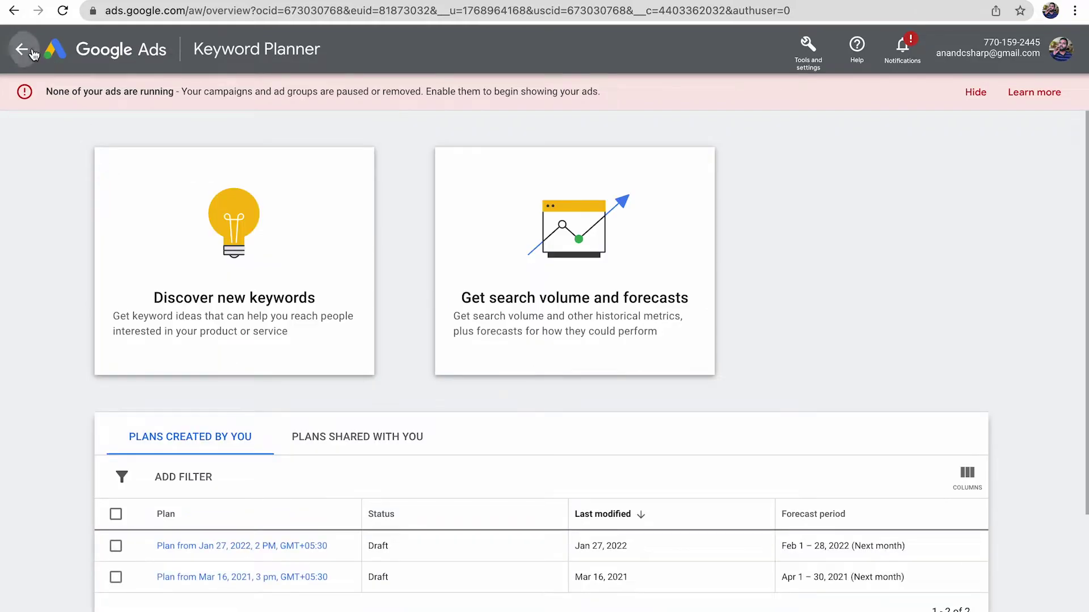
click(23, 50)
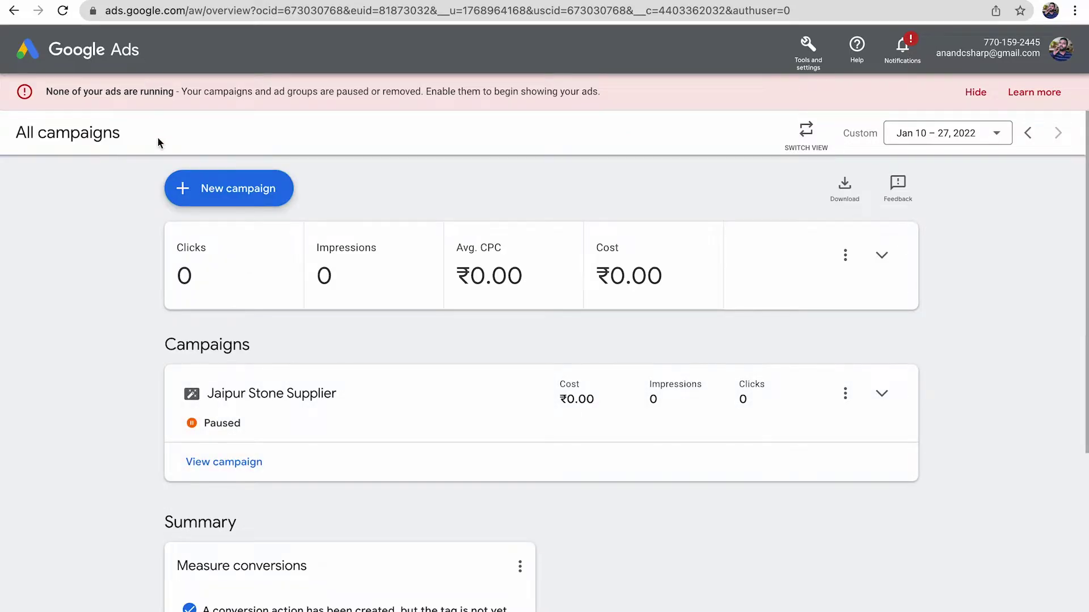
click(230, 196)
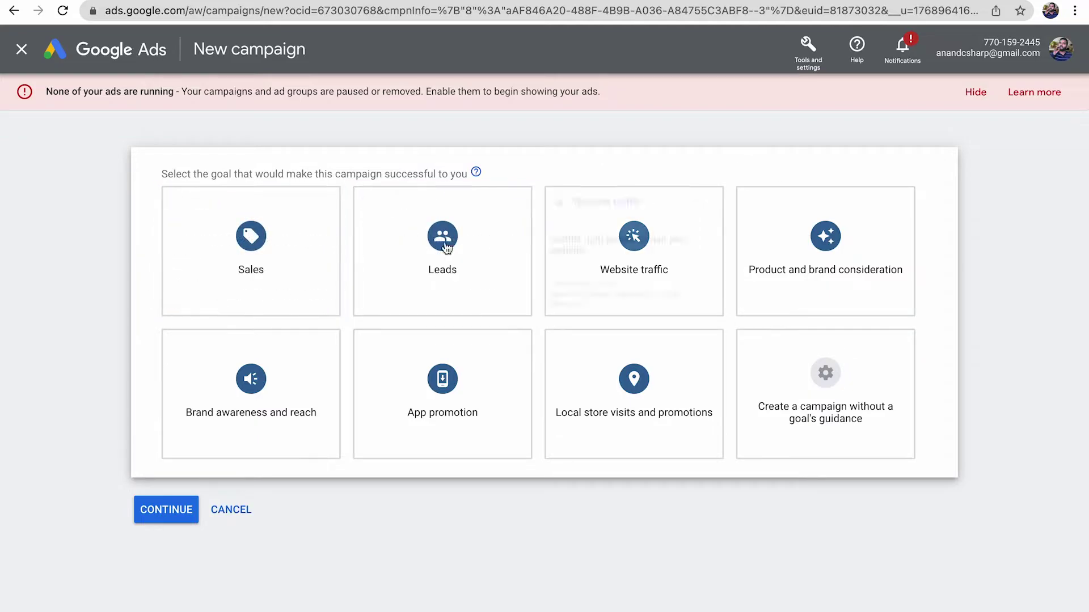
click(805, 394)
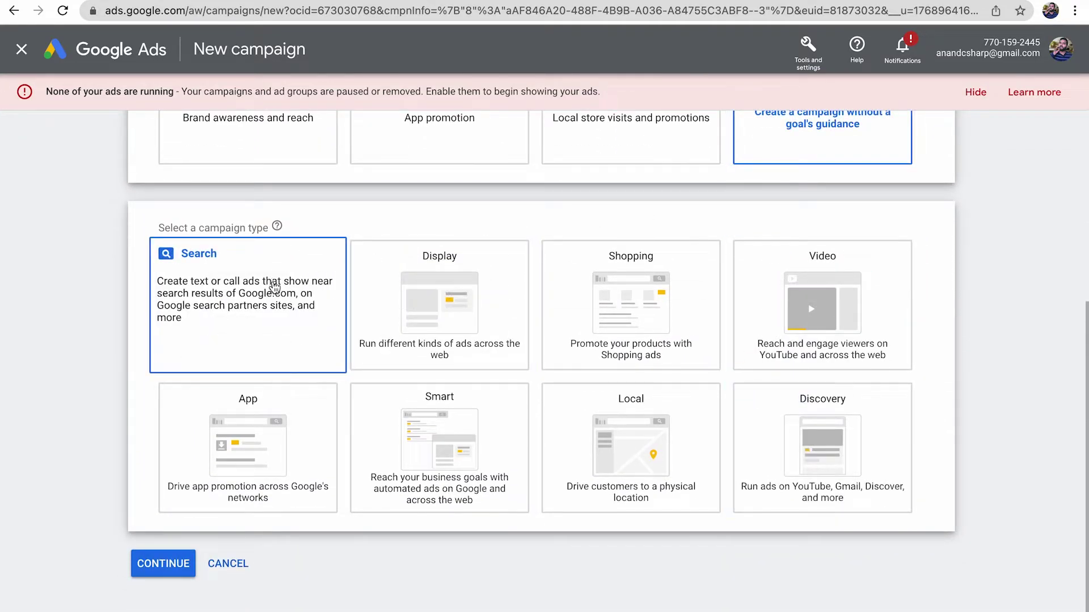
click(272, 287)
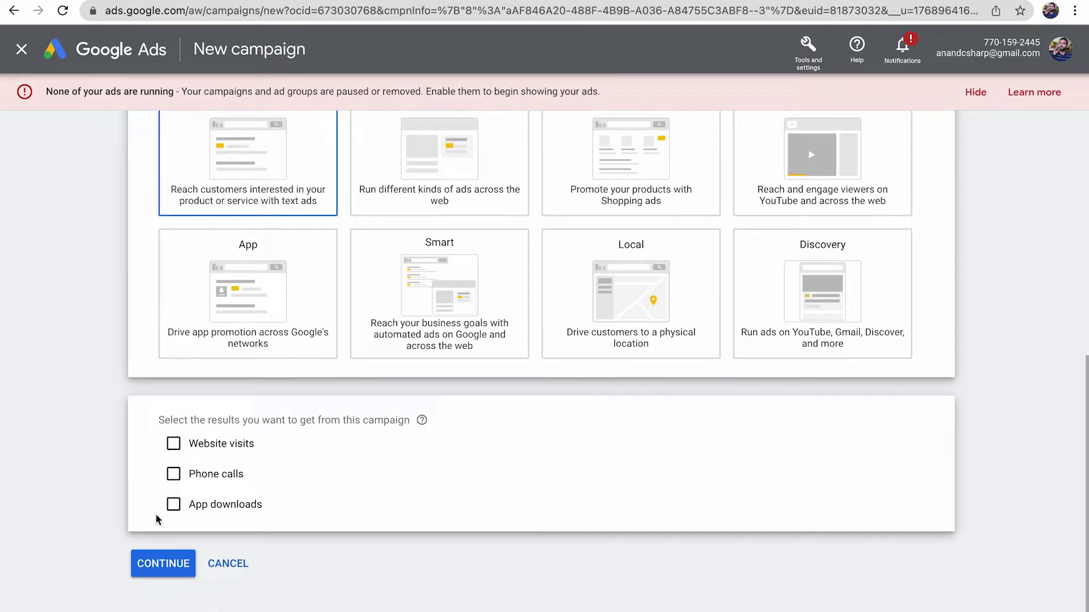
click(185, 449)
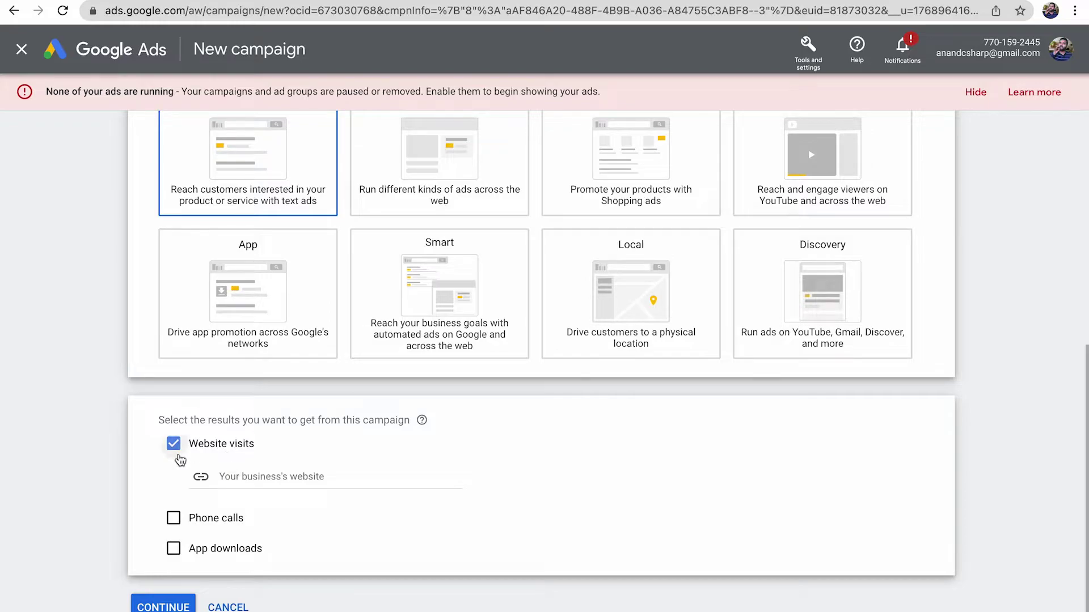
click(173, 443)
click(163, 562)
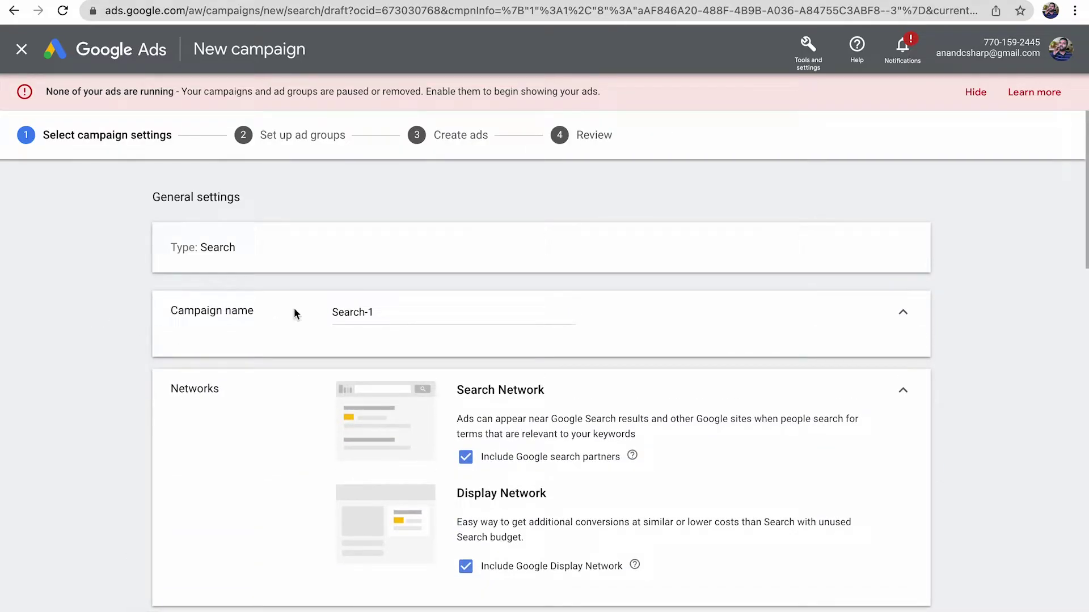
Step: Name the campaign Teds and exclude the Google Display Network from its networks
drag(381, 313, 263, 303)
text(Teds)
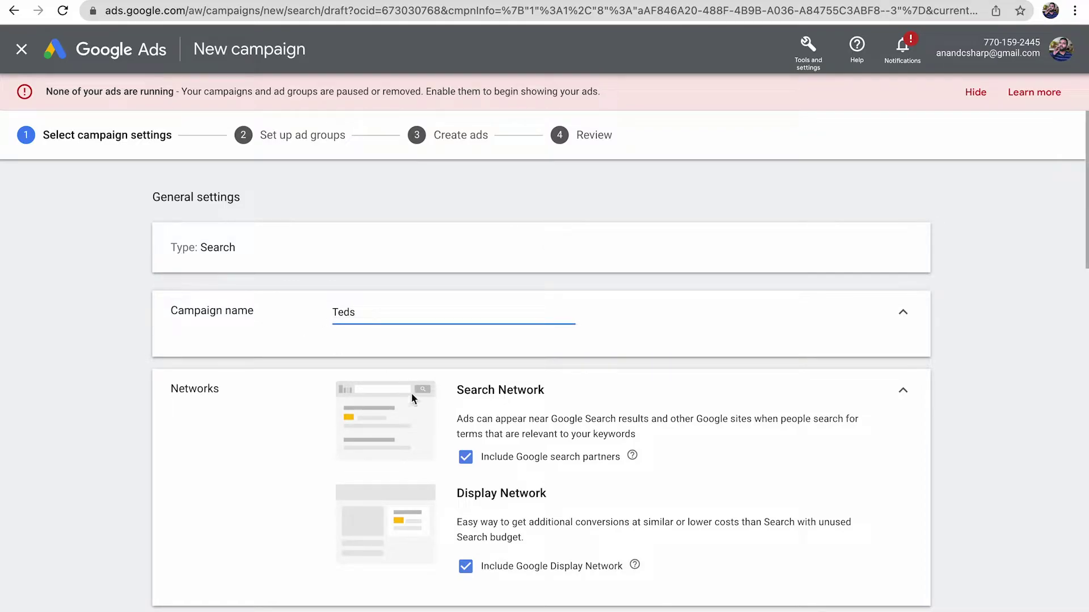
click(281, 467)
scroll(281, 467, down, 1)
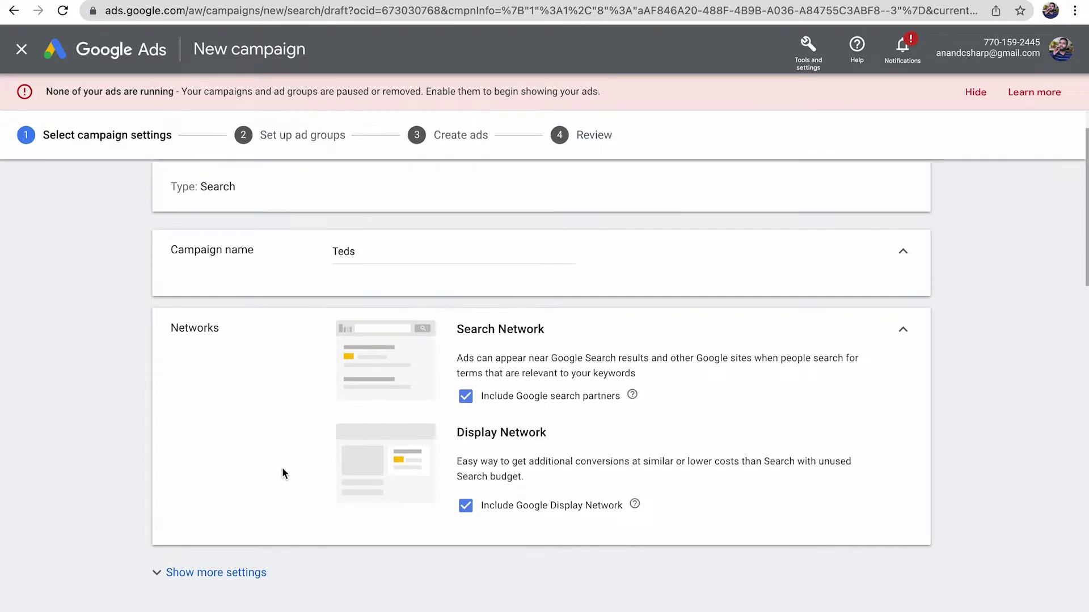
click(466, 505)
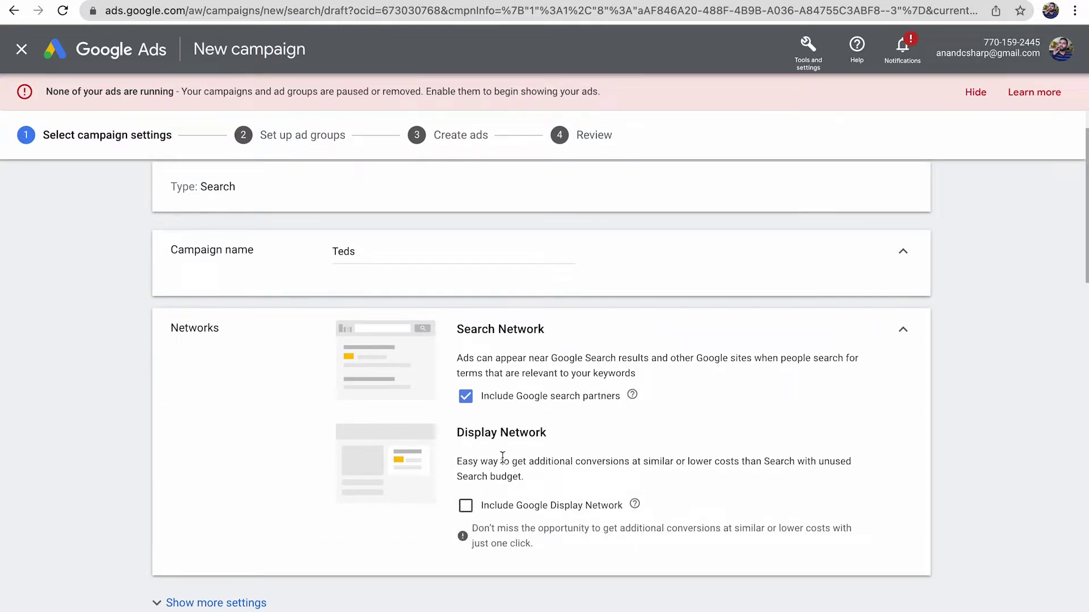
Step: Exclude Google search partners from the campaign's Search Network
click(466, 399)
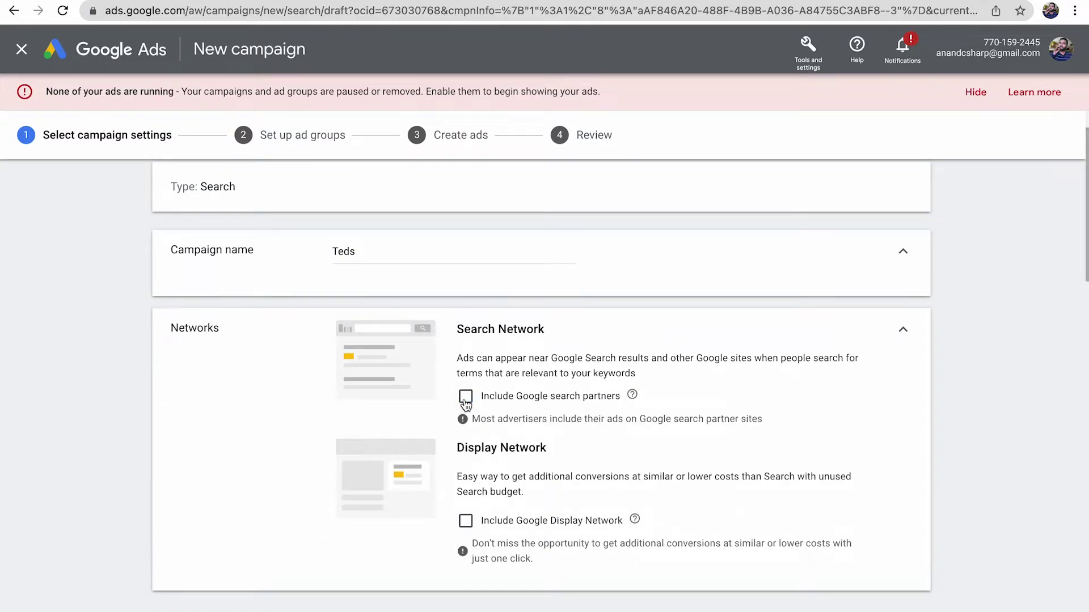
drag(622, 397, 145, 396)
click(121, 402)
Step: Reveal the additional campaign settings below the Networks section
scroll(963, 351, down, 1)
scroll(962, 349, down, 5)
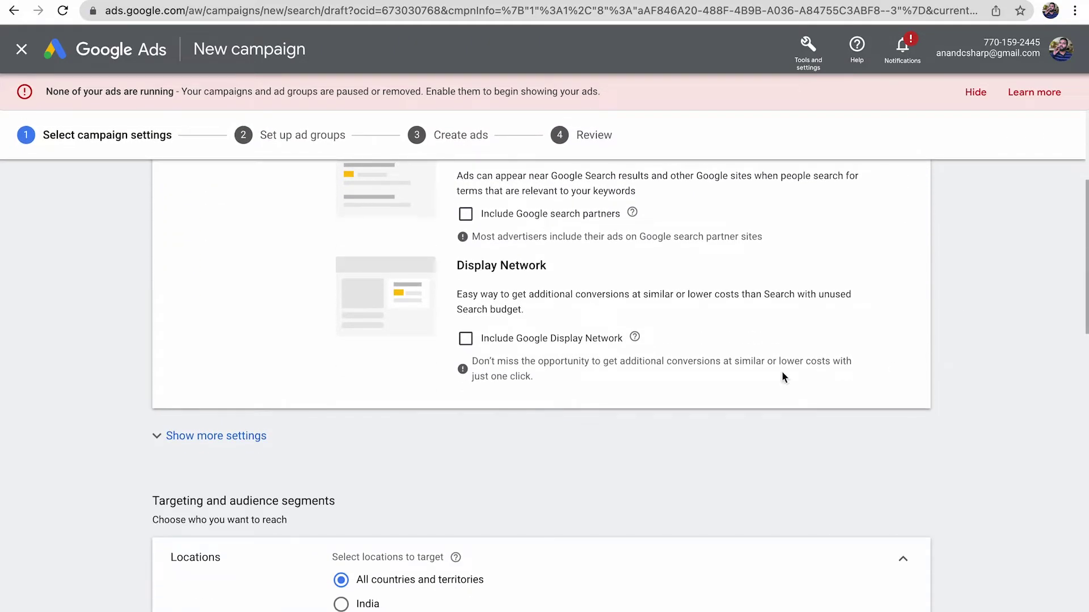
click(243, 439)
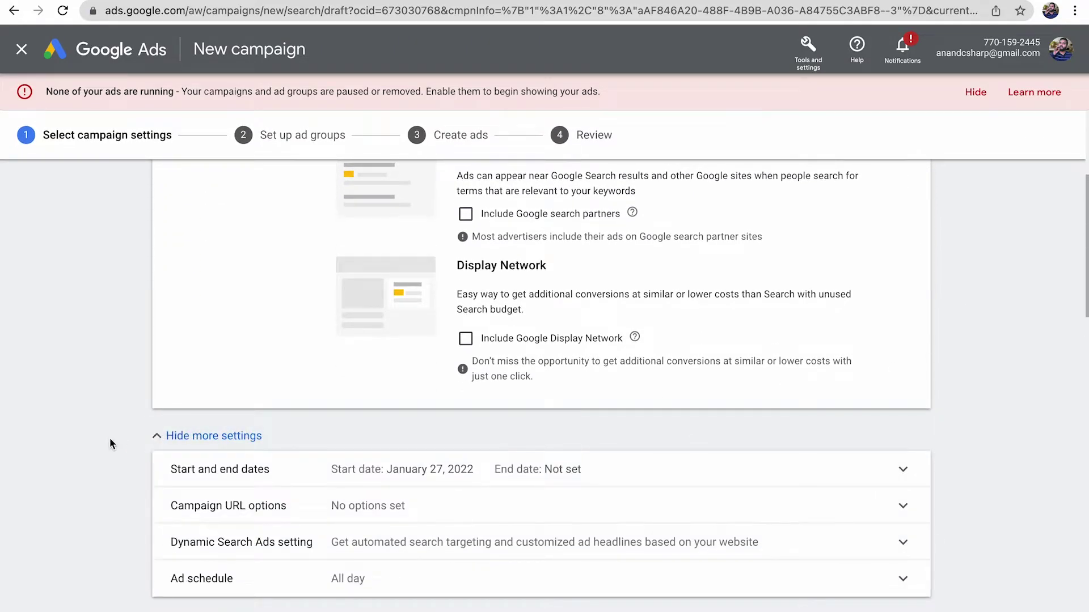
Step: Examine the Dynamic Search Ads setting and collapse it again
scroll(110, 438, down, 2)
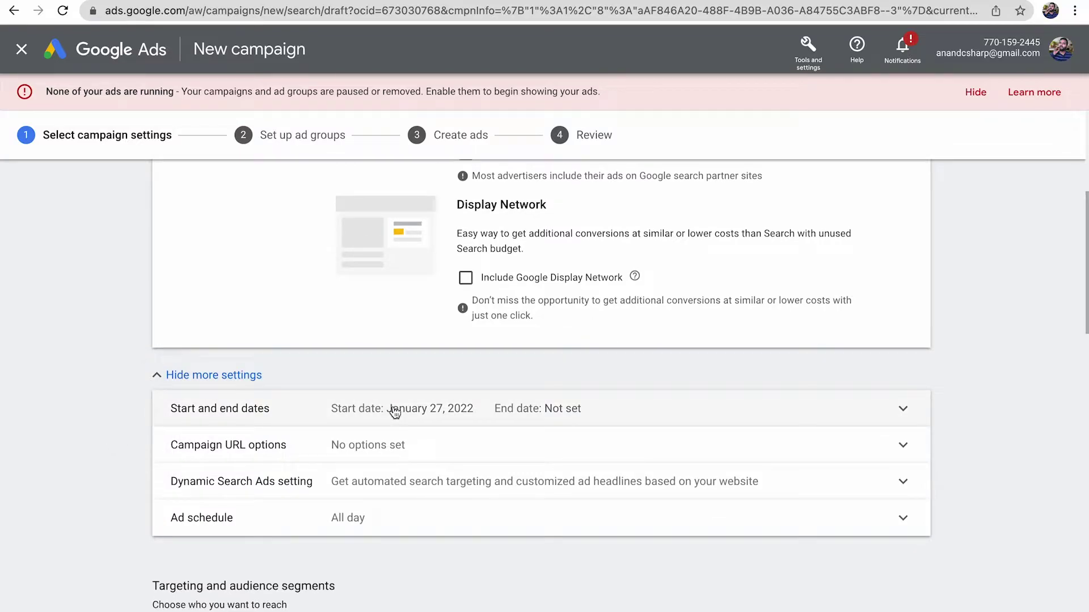
click(420, 478)
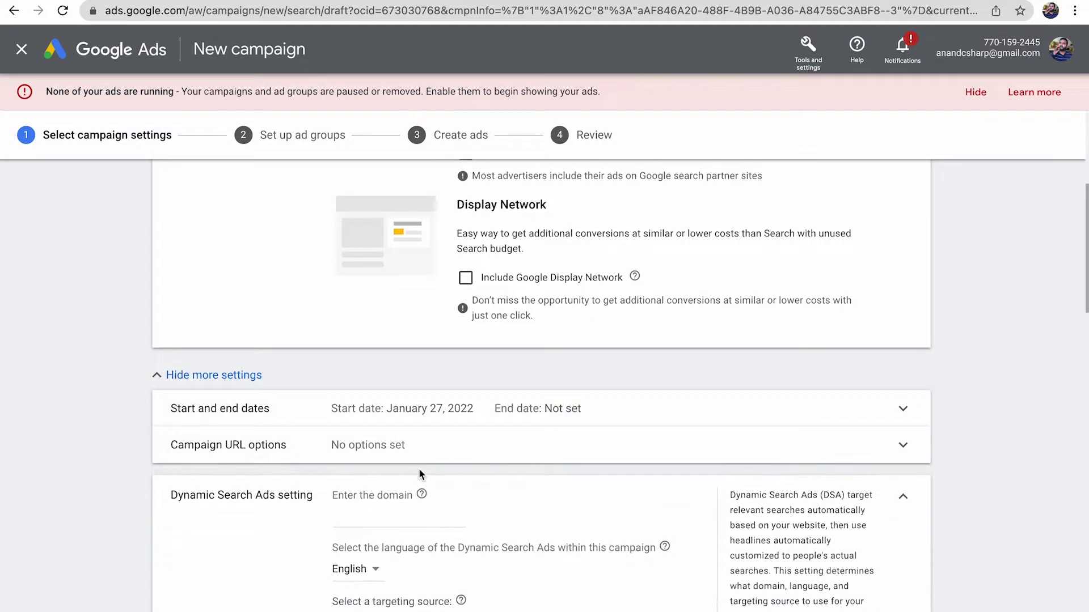
scroll(84, 505, down, 5)
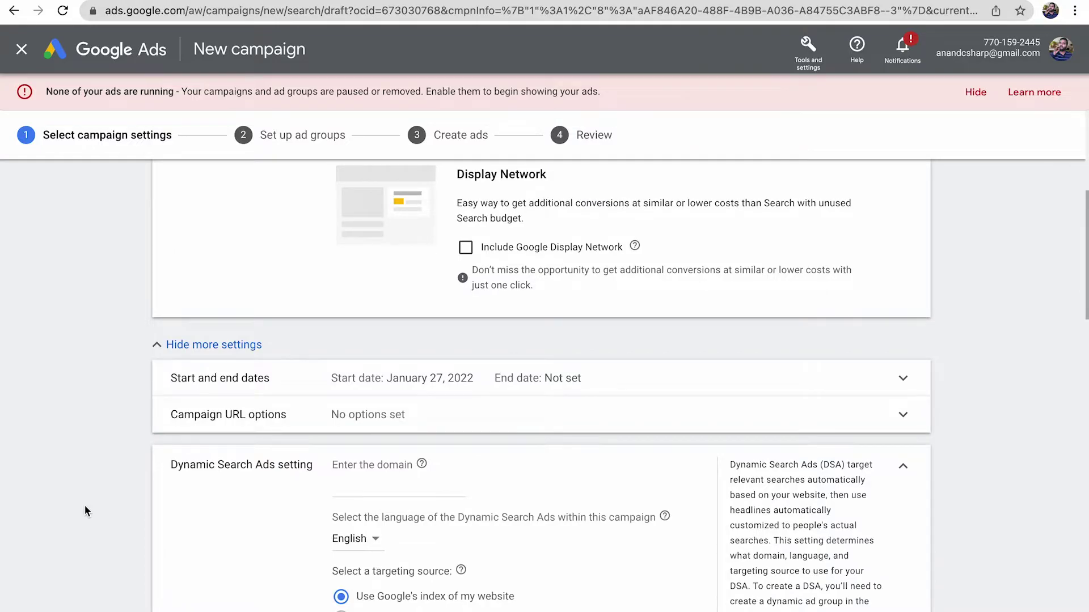
click(912, 223)
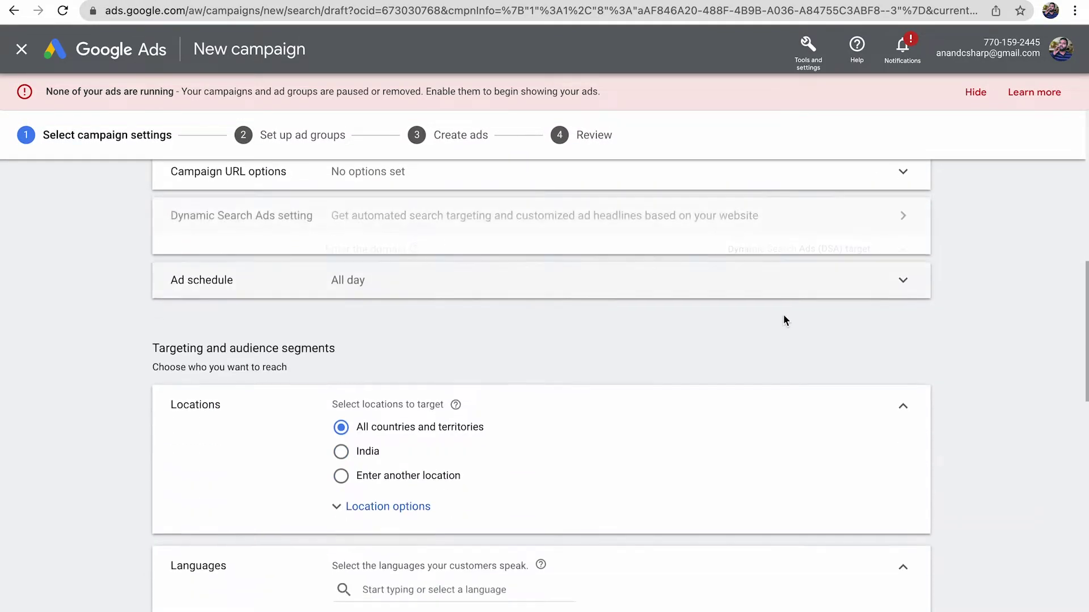
Step: Set the ad schedule's start time for all days to 06:00
scroll(113, 309, down, 1)
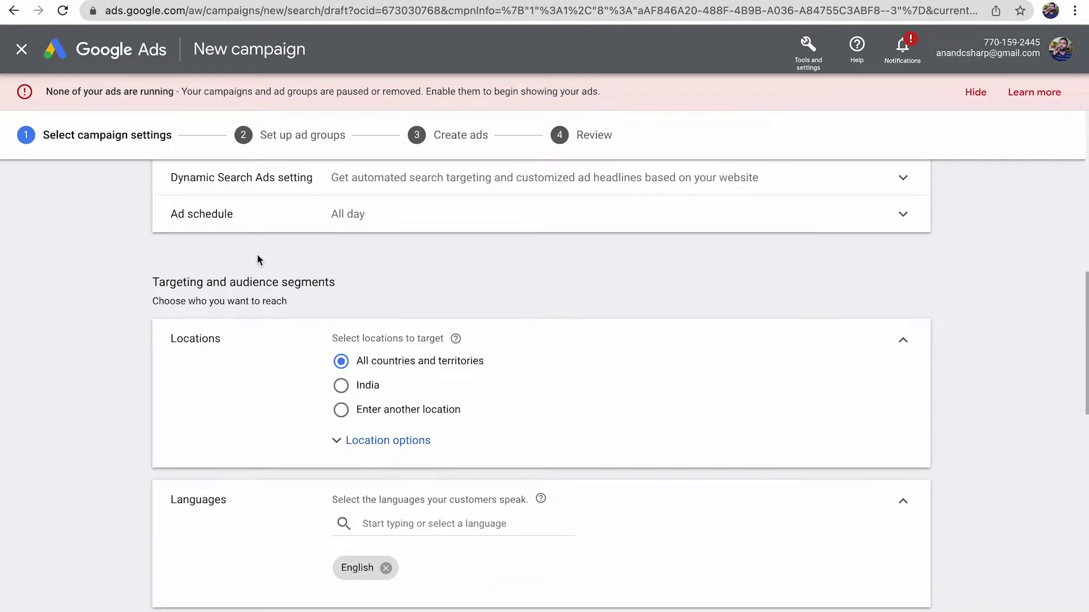
click(301, 233)
scroll(77, 352, up, 2)
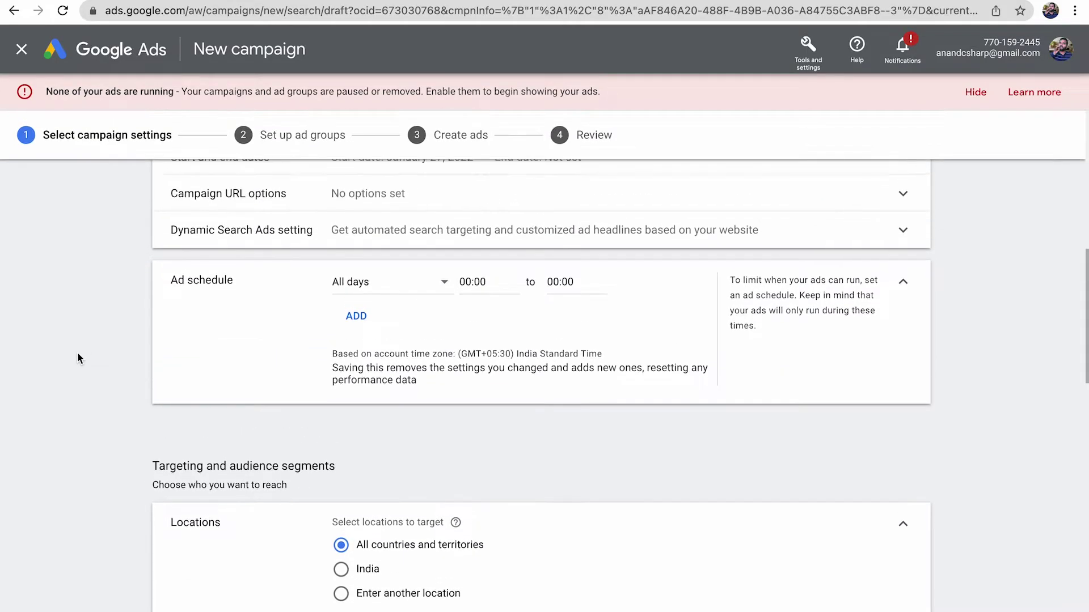
click(470, 290)
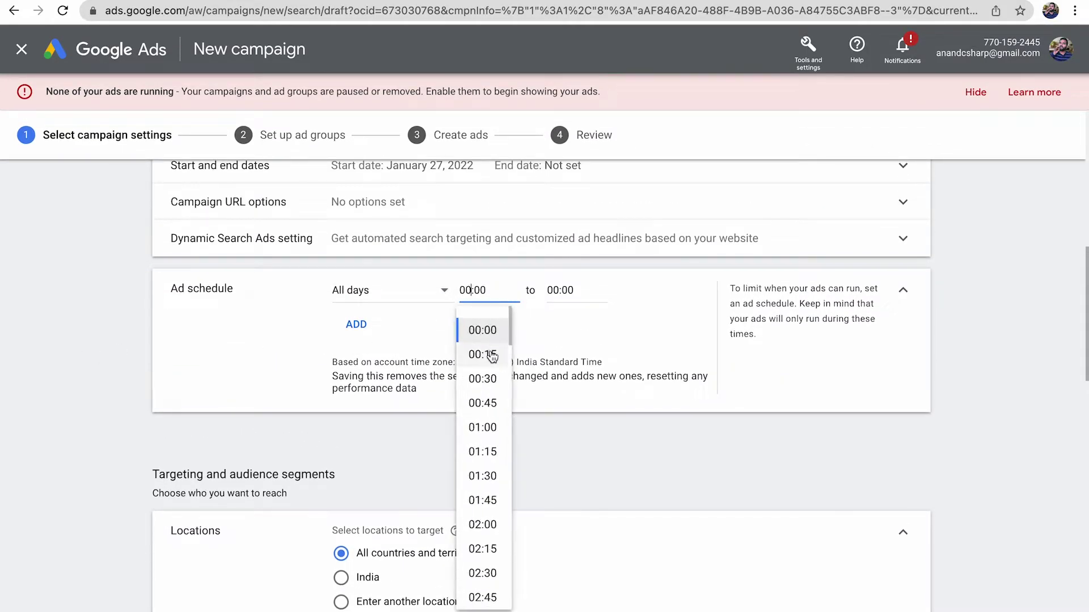
click(485, 335)
click(478, 303)
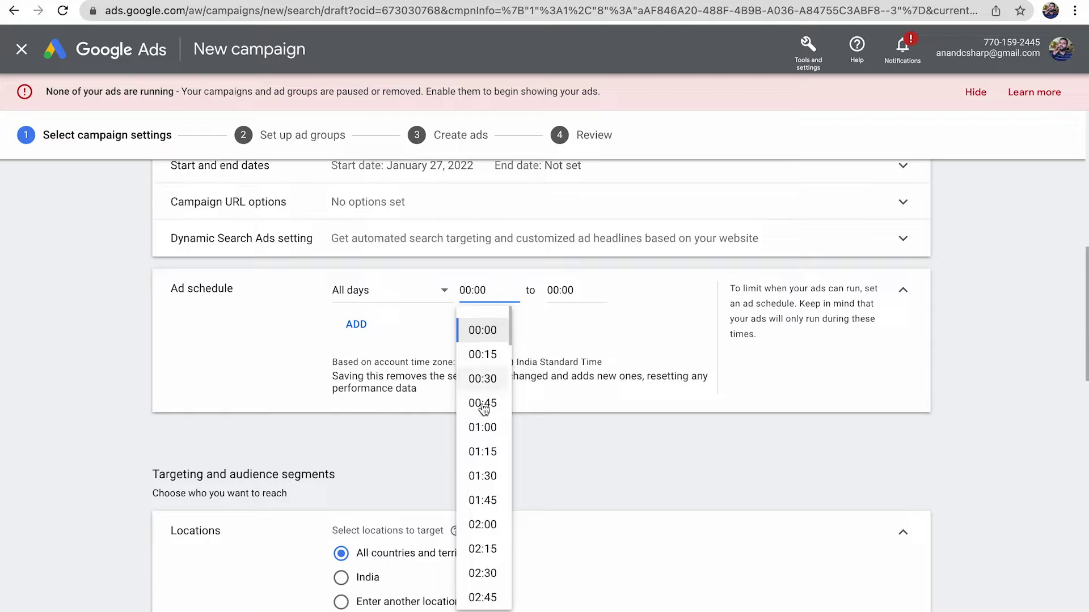
drag(509, 338, 509, 411)
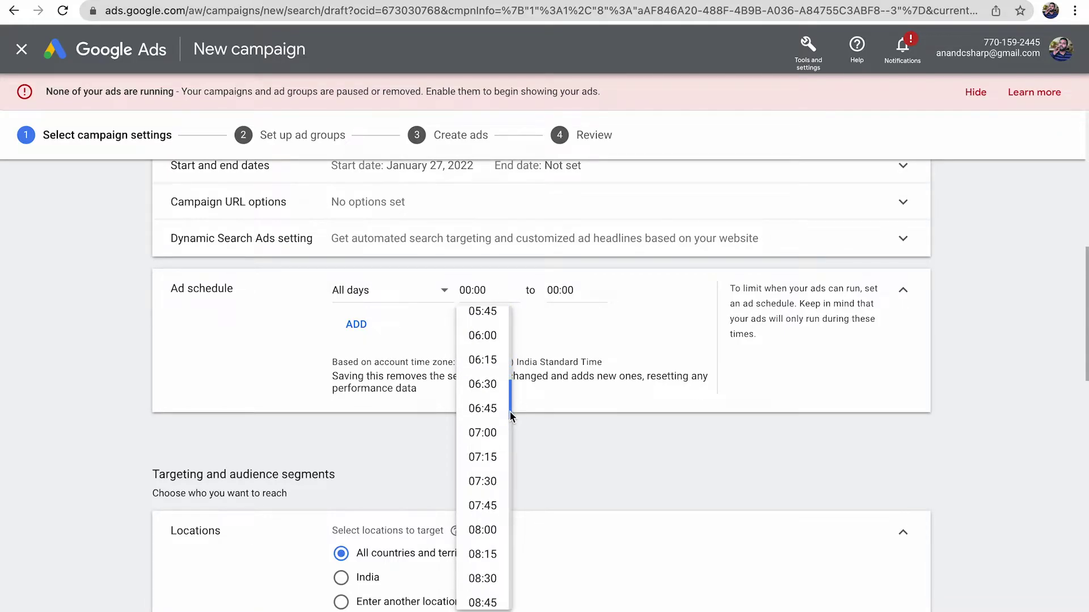
click(485, 339)
Step: Add a second all-days entry to the ad schedule and set its end time to 09:15
click(356, 324)
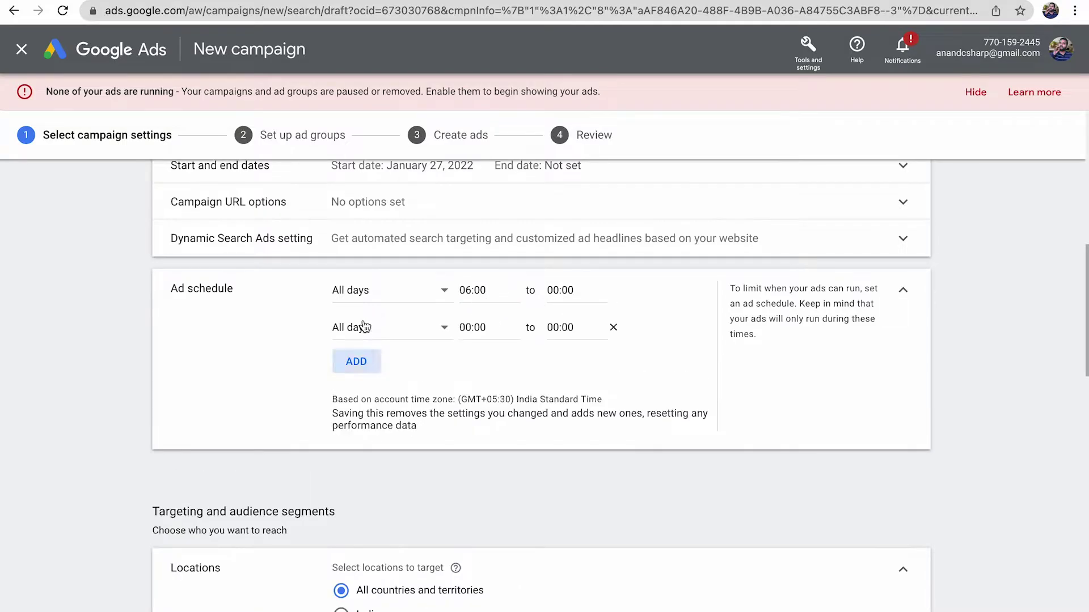
click(482, 329)
click(561, 329)
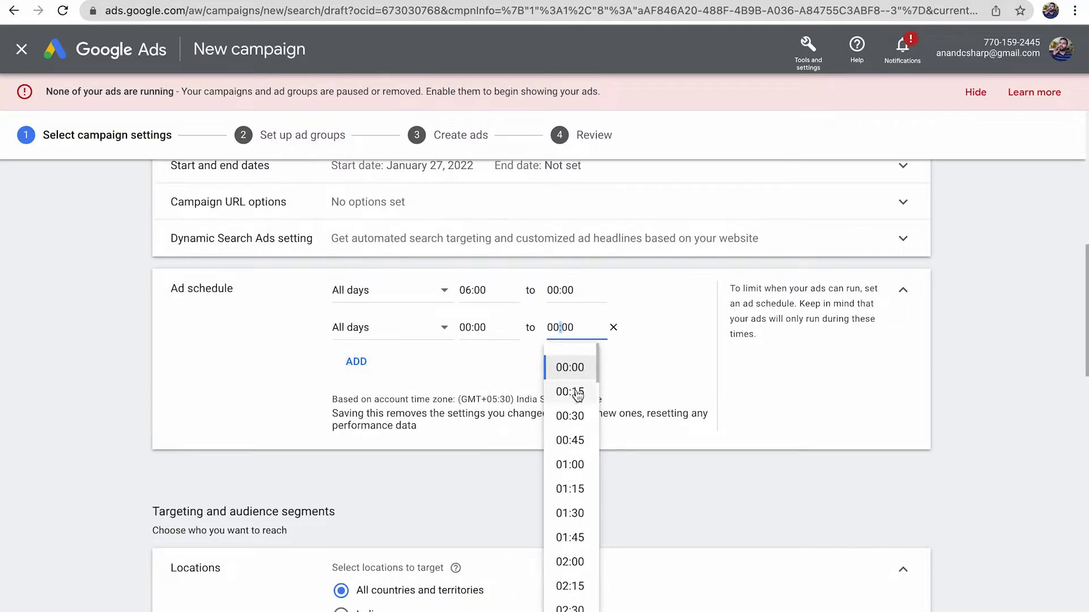
drag(596, 378, 603, 470)
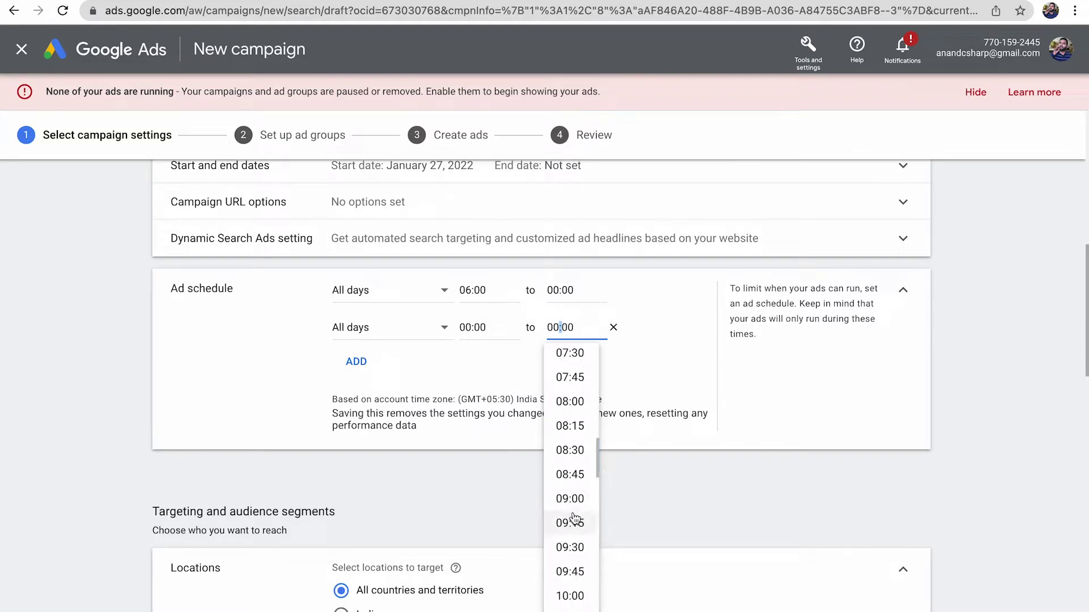
click(573, 517)
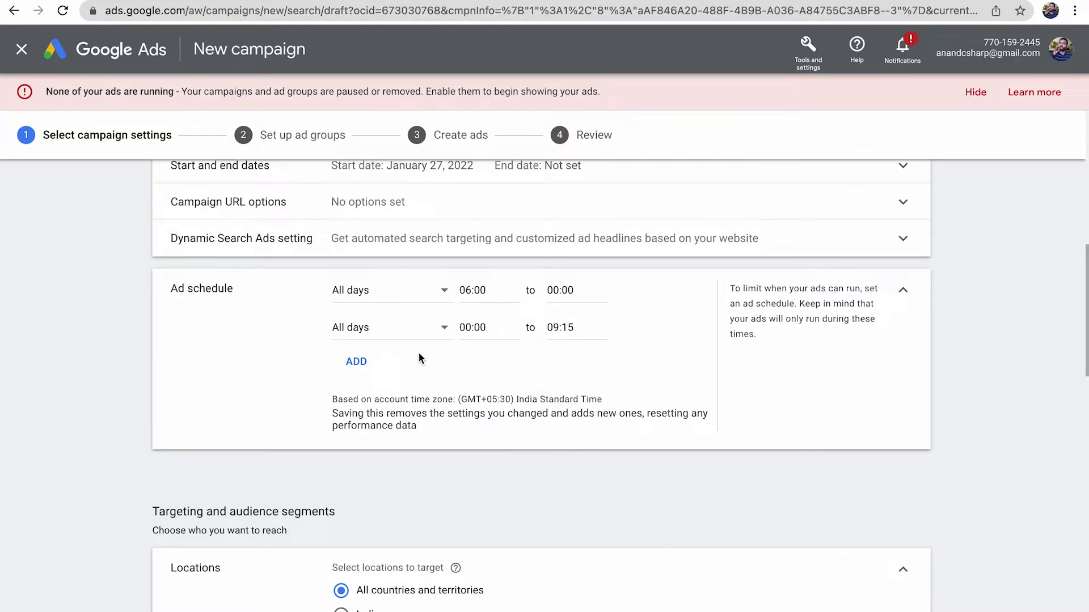
scroll(298, 373, up, 1)
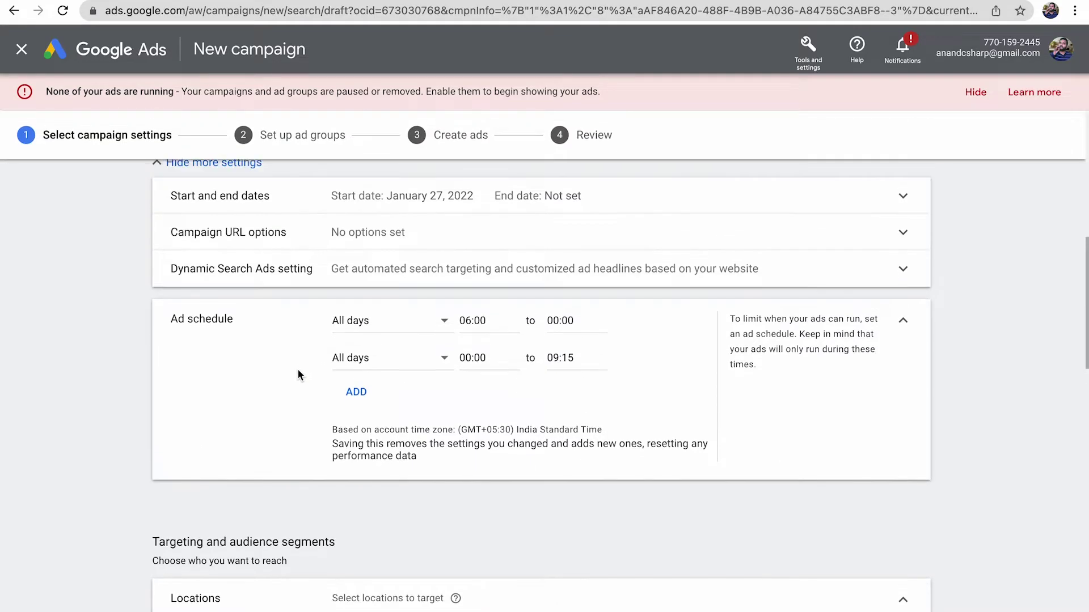
Step: Expand the location options under the campaign's targeted locations
scroll(299, 373, down, 4)
scroll(299, 374, down, 1)
click(369, 427)
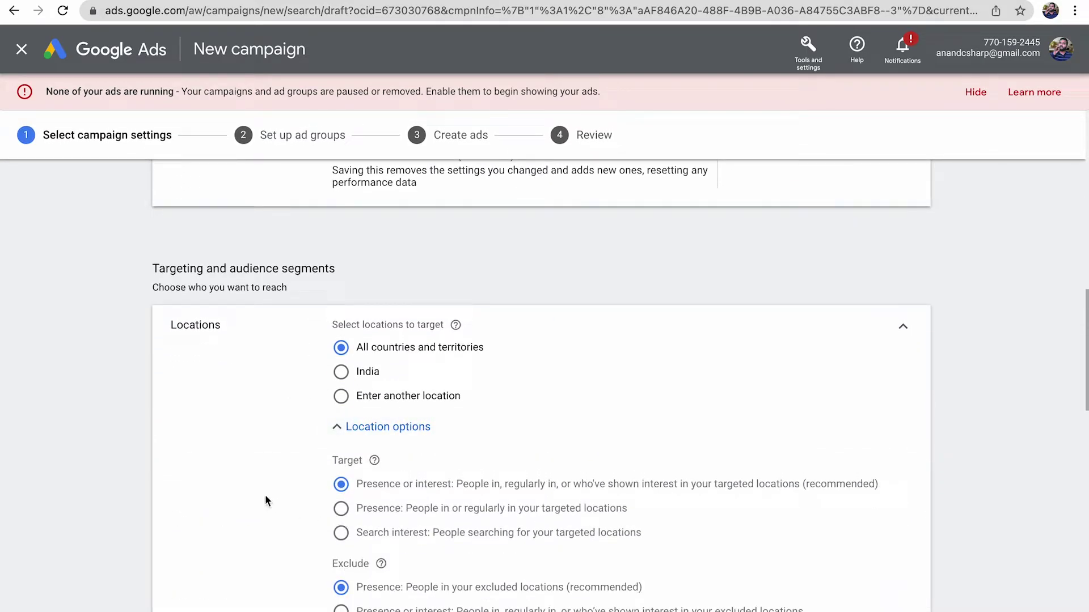
Step: Switch the targeting to another location, search for "united" and target the United States
scroll(266, 495, down, 1)
click(341, 367)
click(391, 401)
text(united)
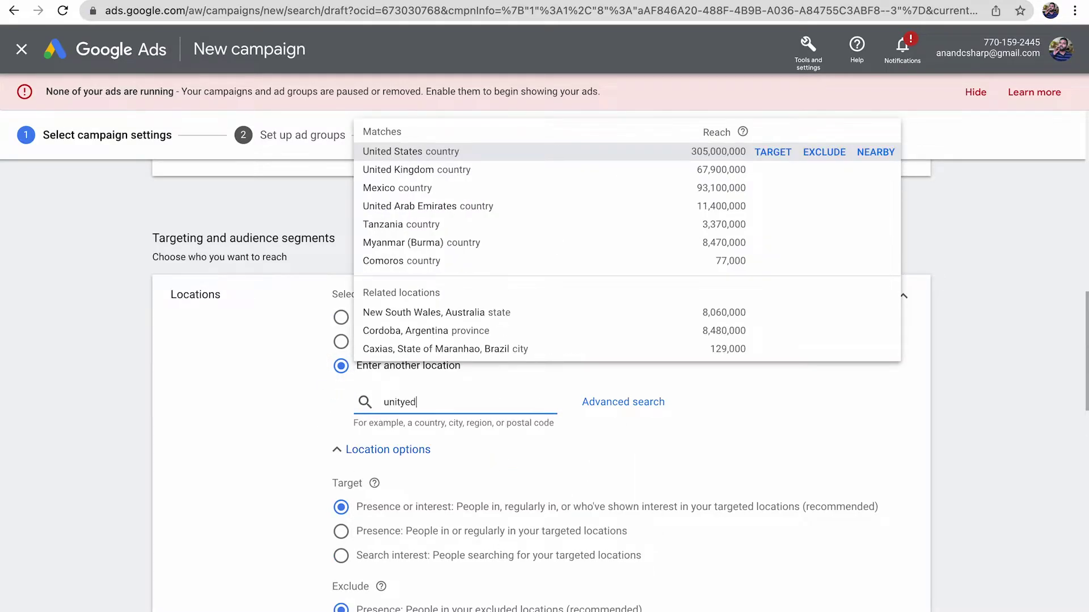
key(BackSpace)
key(BackSpace)
text(ed)
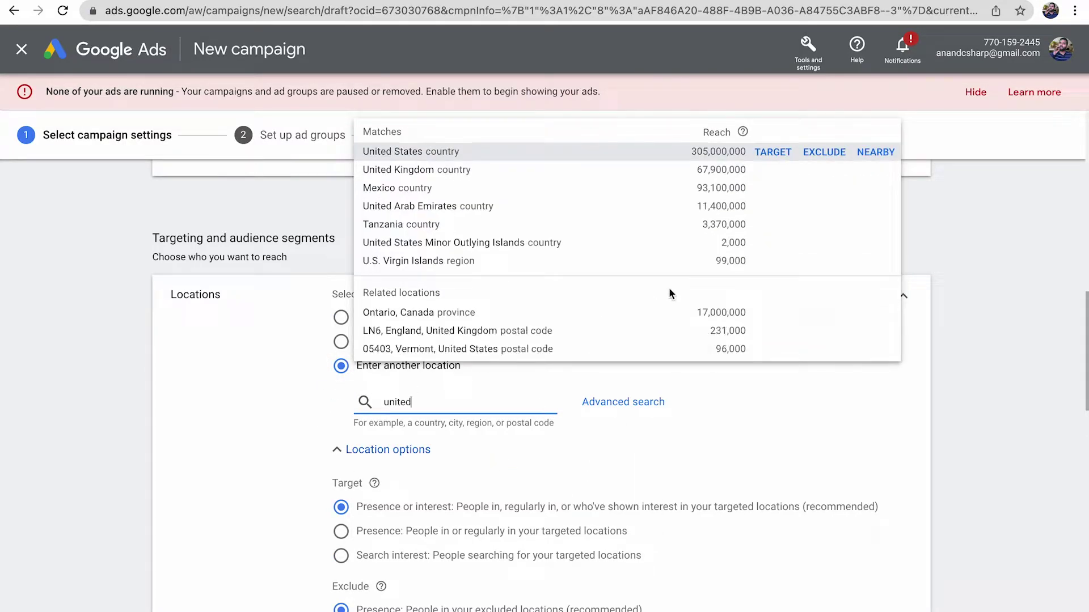
click(773, 152)
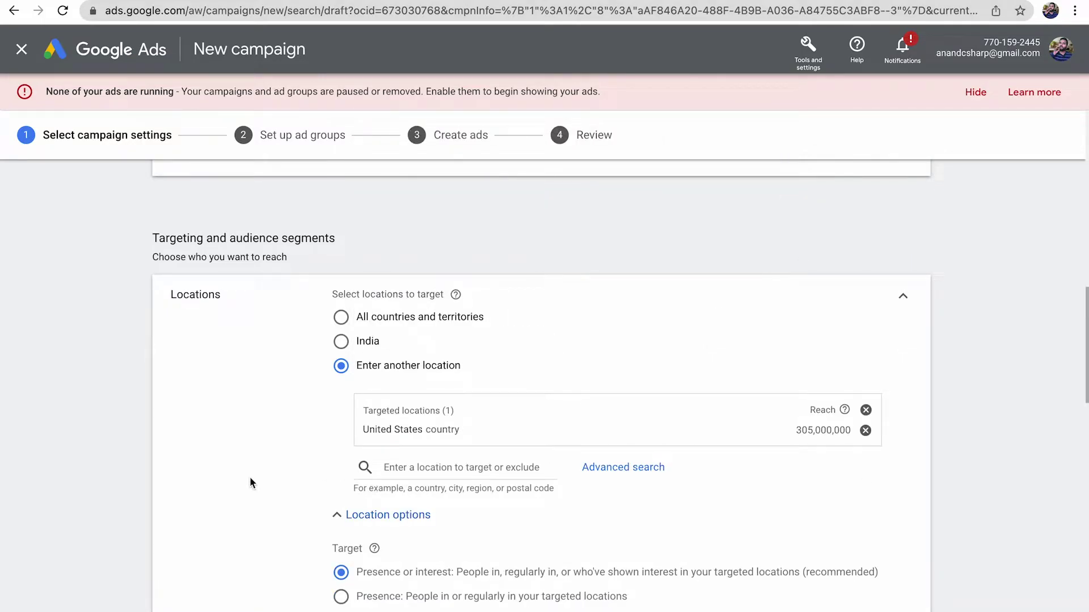
Step: Set the location target option to "Presence: People in or regularly in your targeted locations"
scroll(249, 480, down, 4)
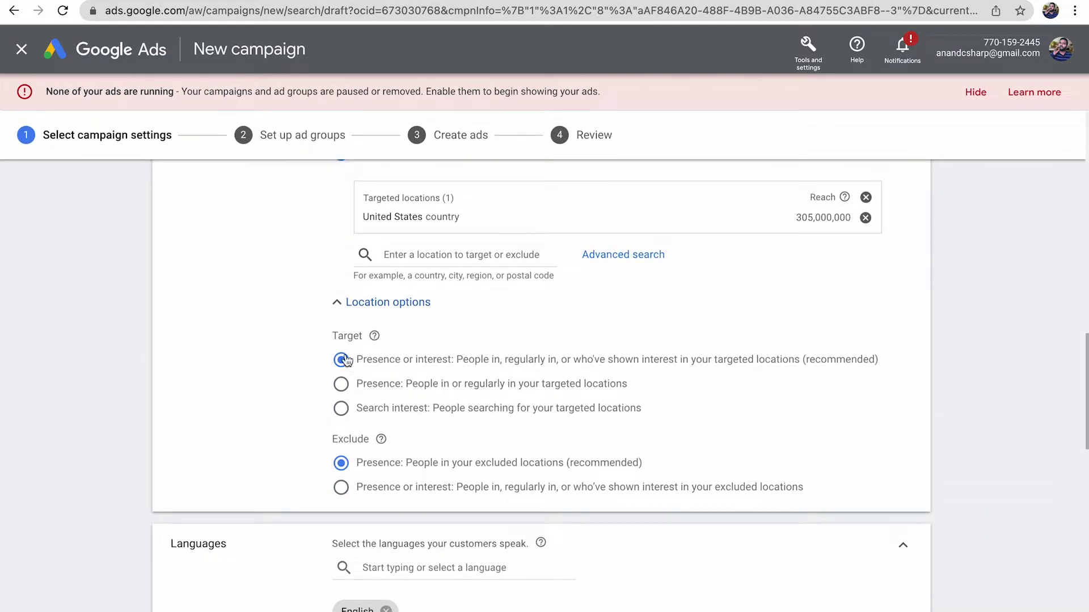
drag(314, 353, 742, 370)
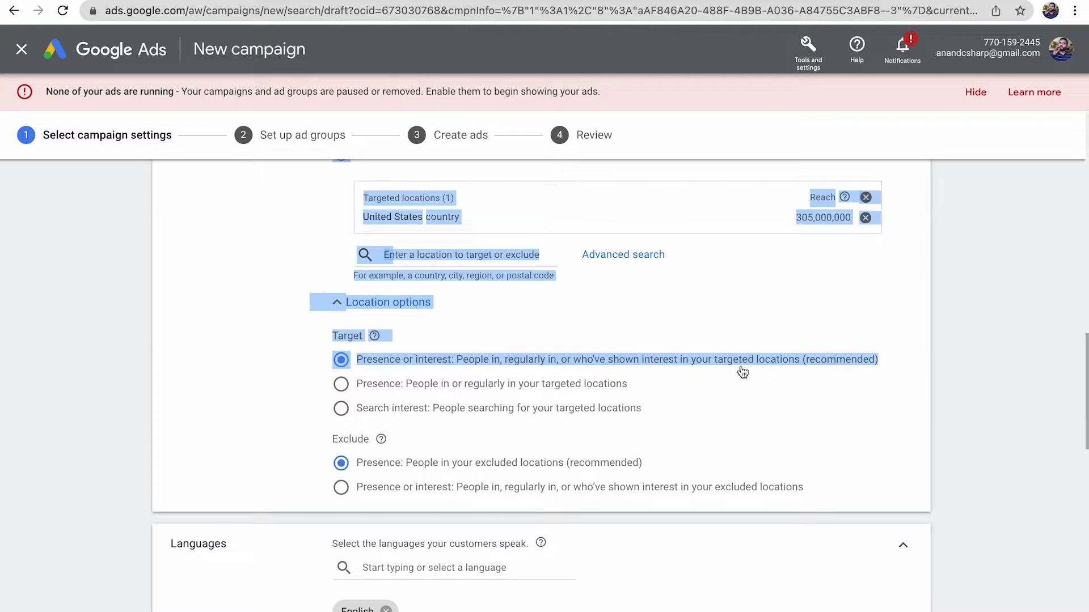
click(264, 393)
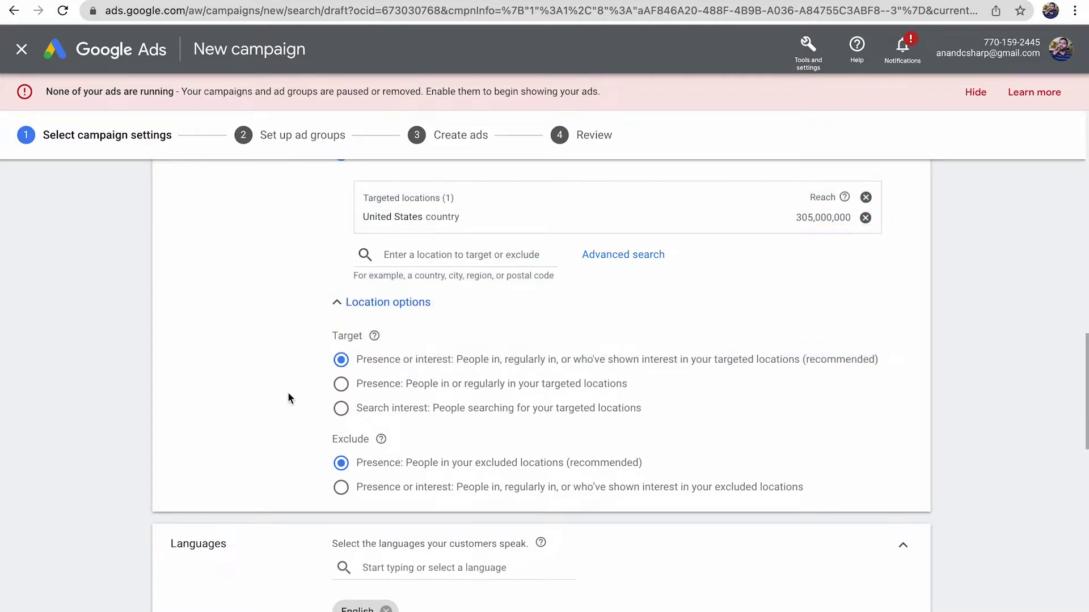
click(509, 395)
Step: Search the audience segments for "teds", clear the search and collapse the section
scroll(230, 429, down, 2)
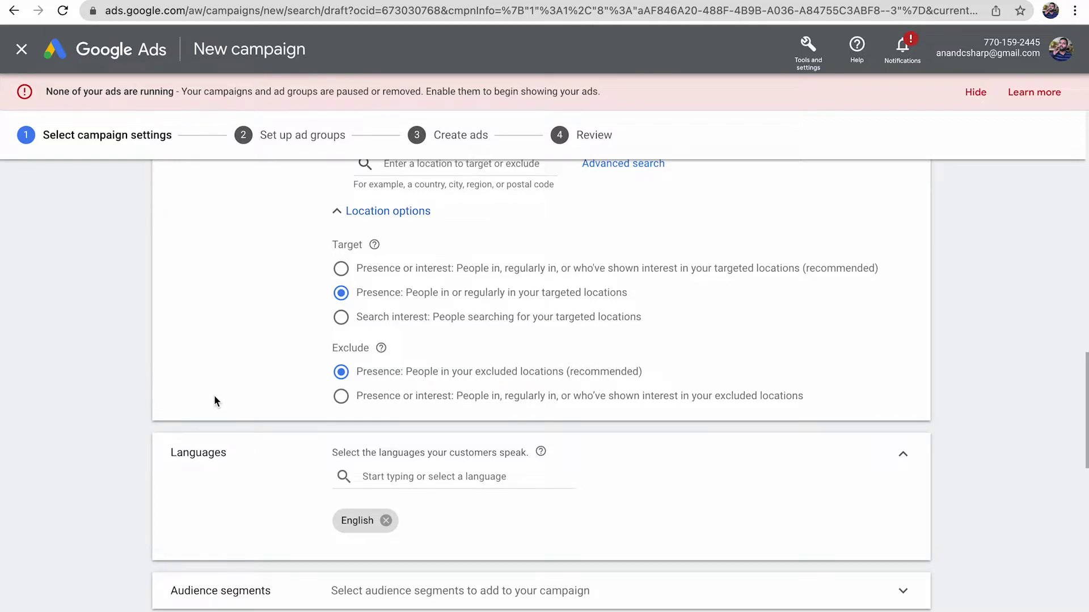
scroll(214, 400, down, 2)
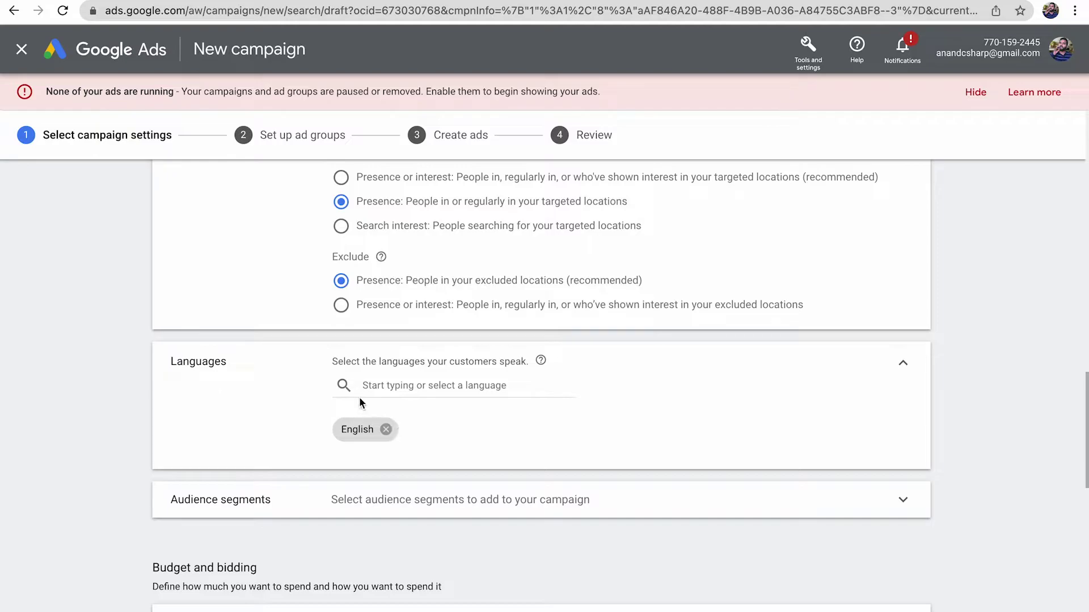
scroll(285, 431, down, 4)
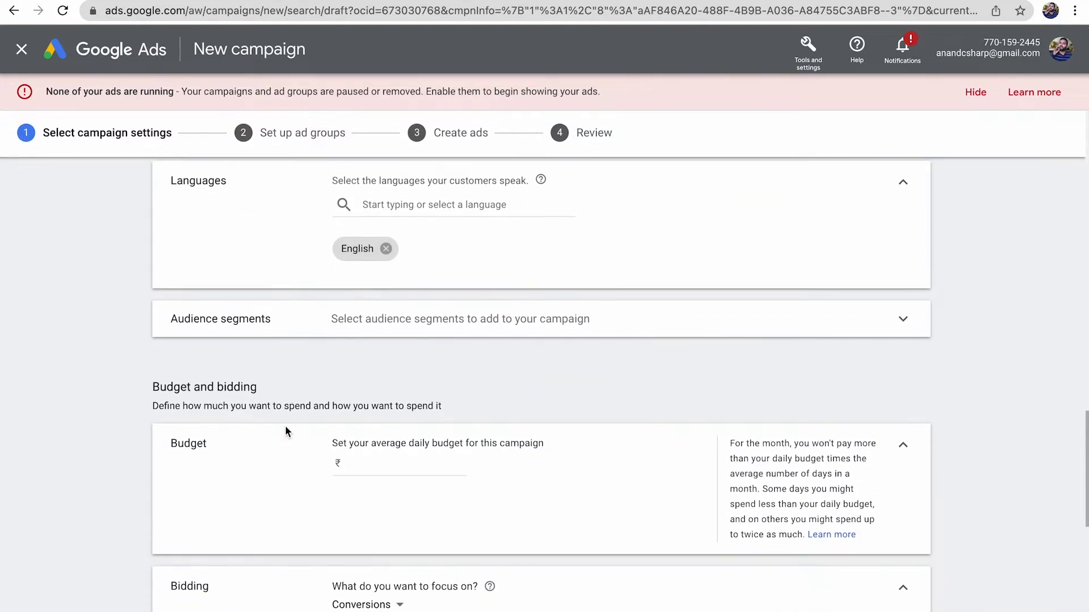
click(288, 331)
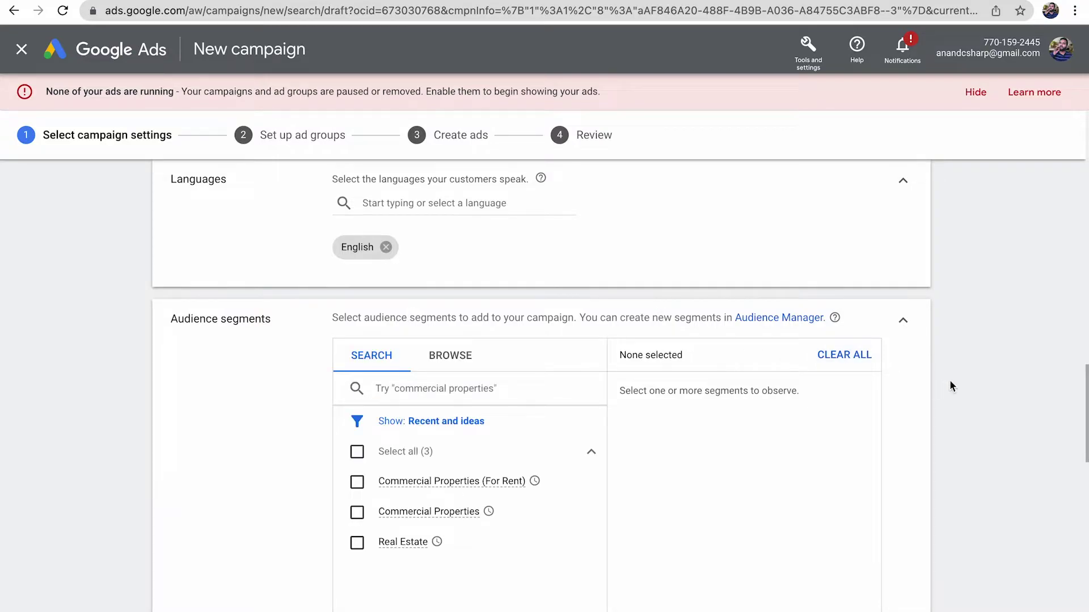
scroll(951, 386, down, 1)
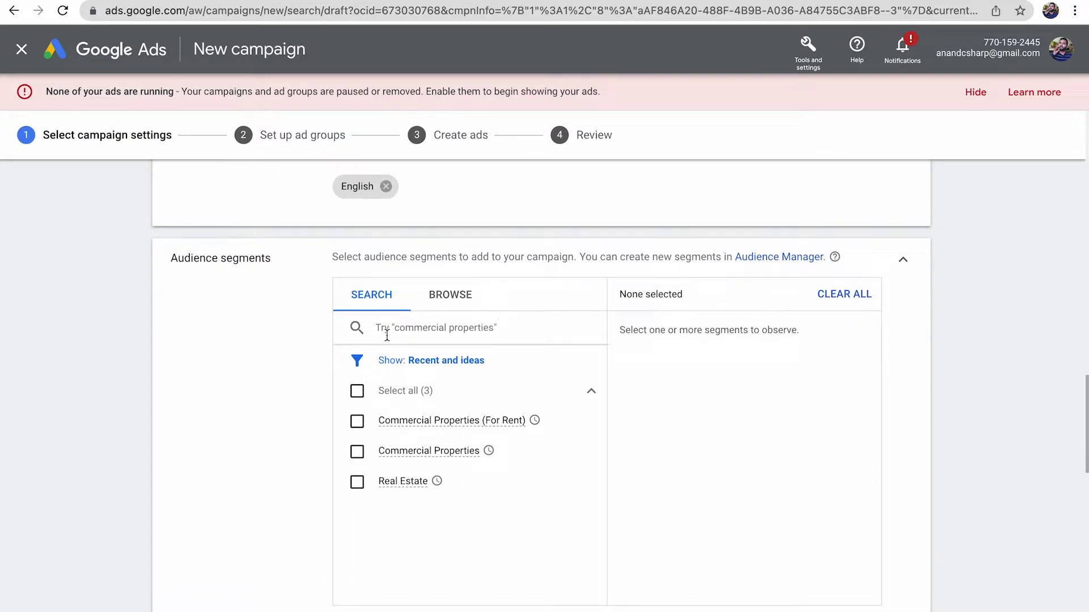
click(426, 330)
text(teds)
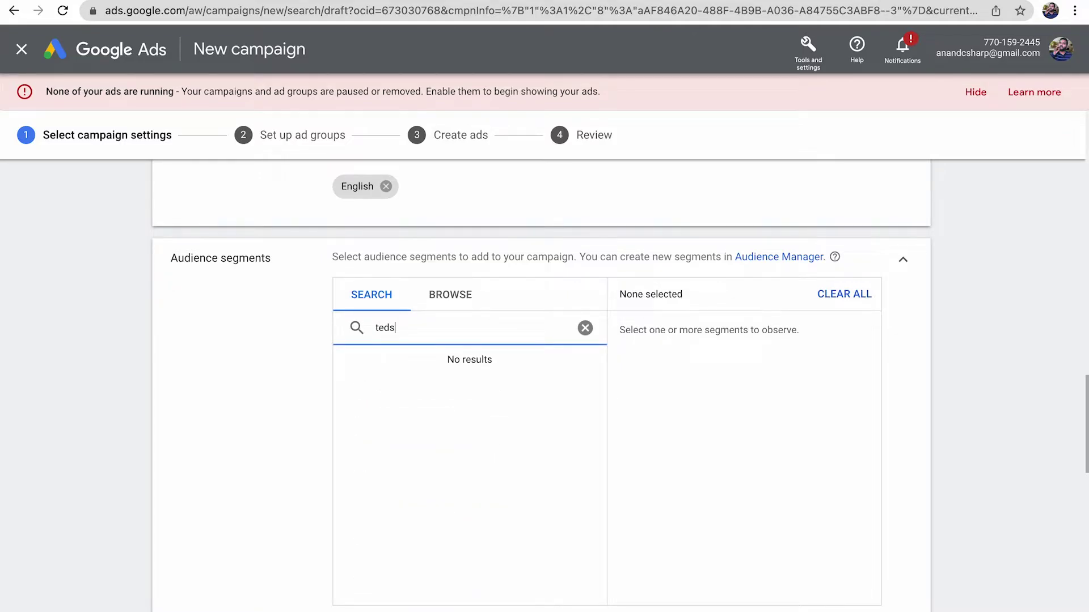
key(BackSpace)
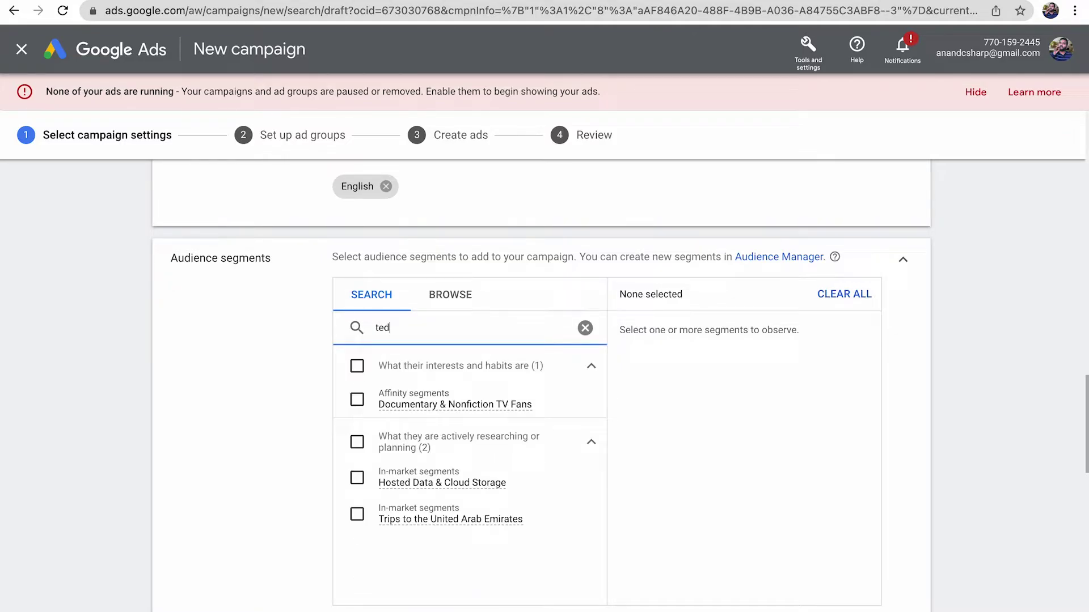
key(BackSpace)
key(BackSpace)
key(BackSpace)
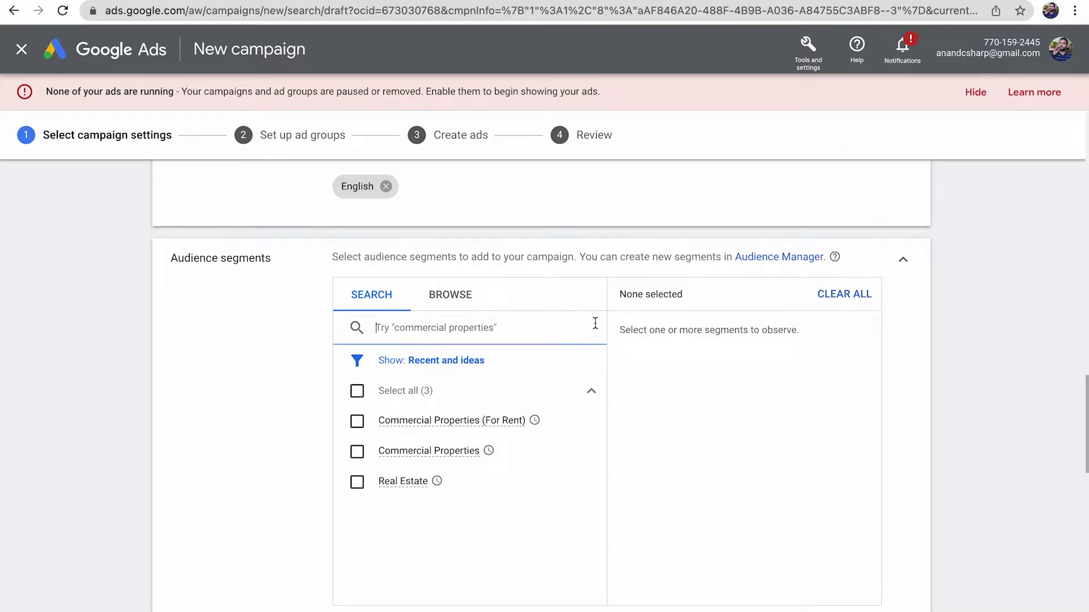
click(903, 261)
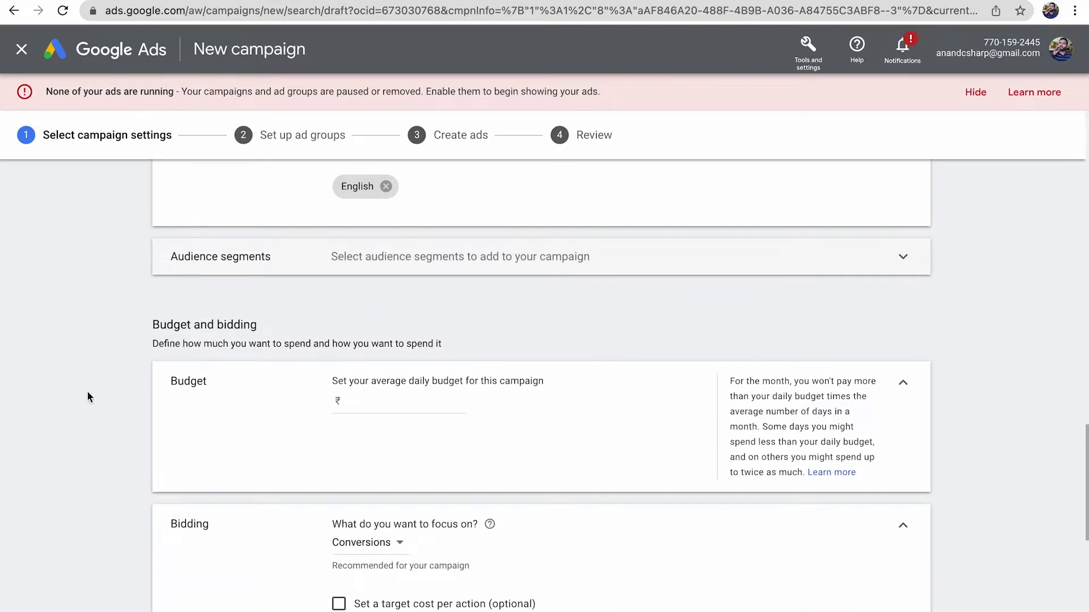
Step: Set the campaign's average daily budget to ₹1,500
click(376, 401)
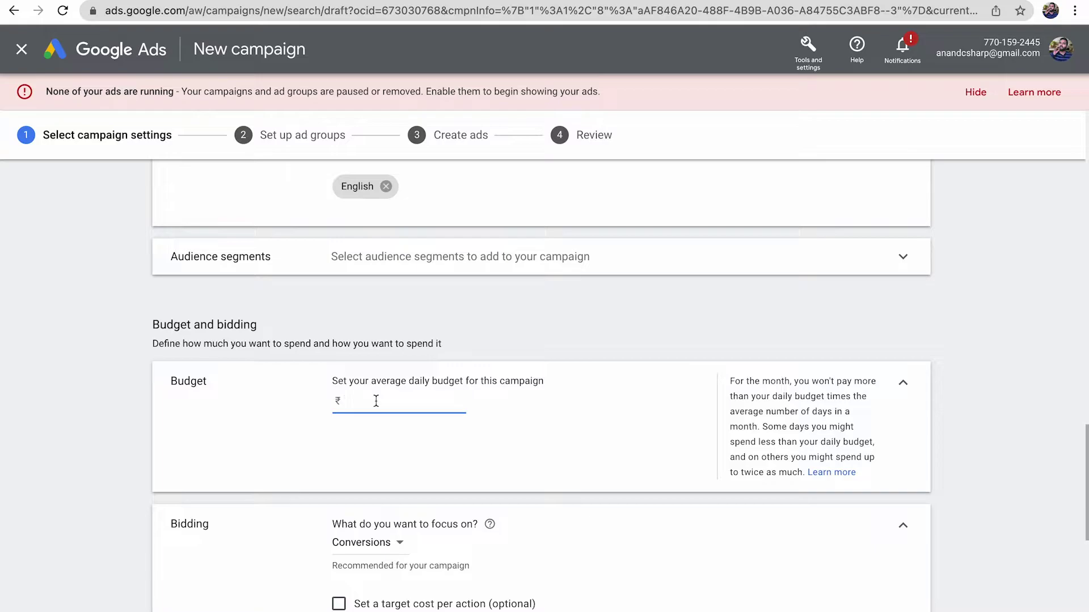
text(1500)
click(349, 459)
scroll(350, 458, down, 2)
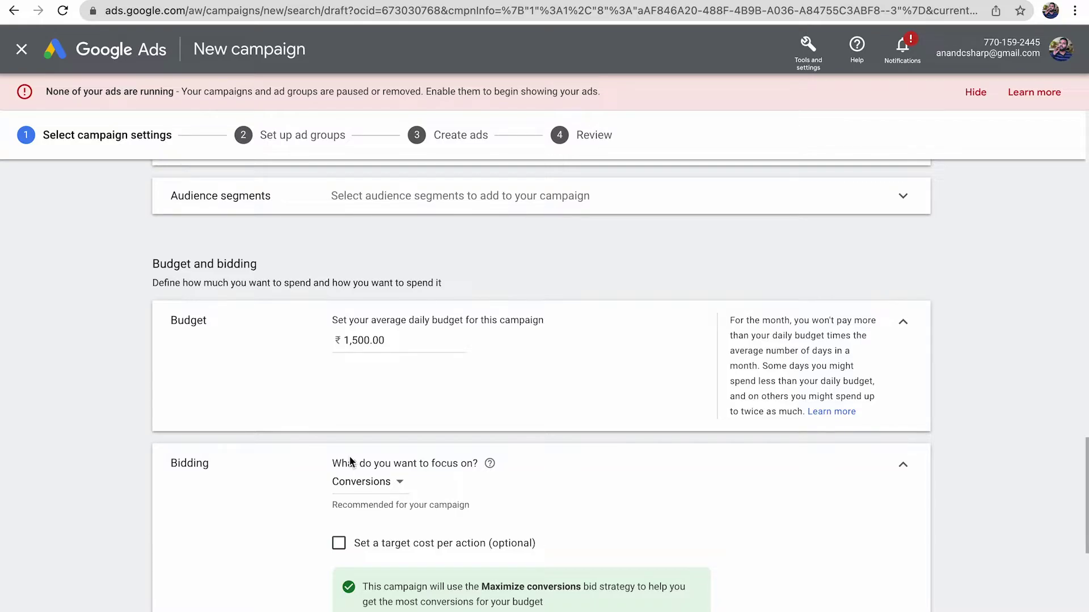
Step: Keep Conversions as the bidding focus and enable the optional target cost per action
scroll(68, 431, down, 3)
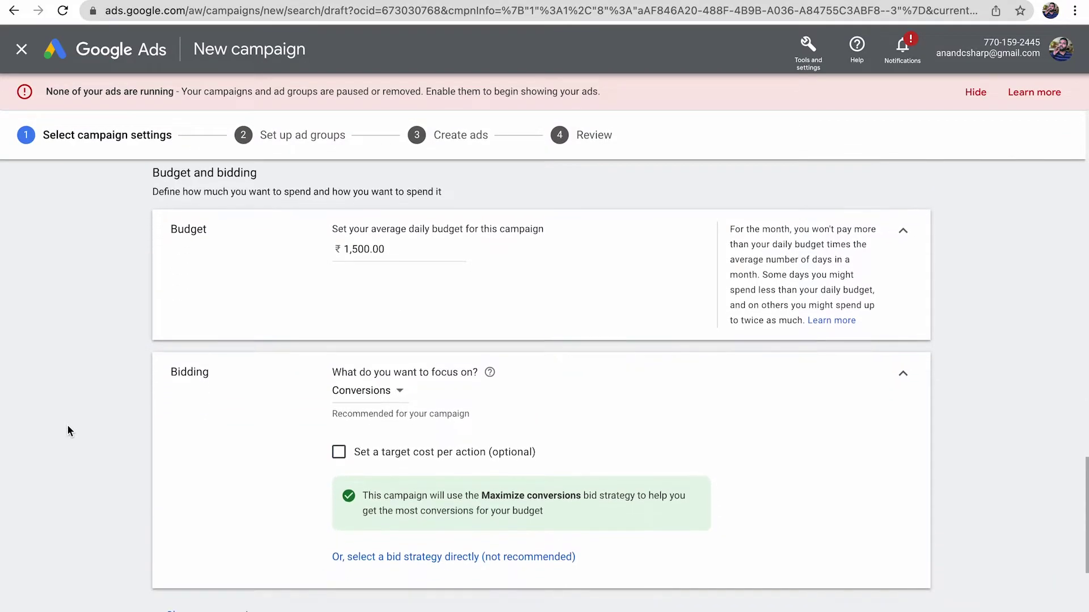
click(373, 363)
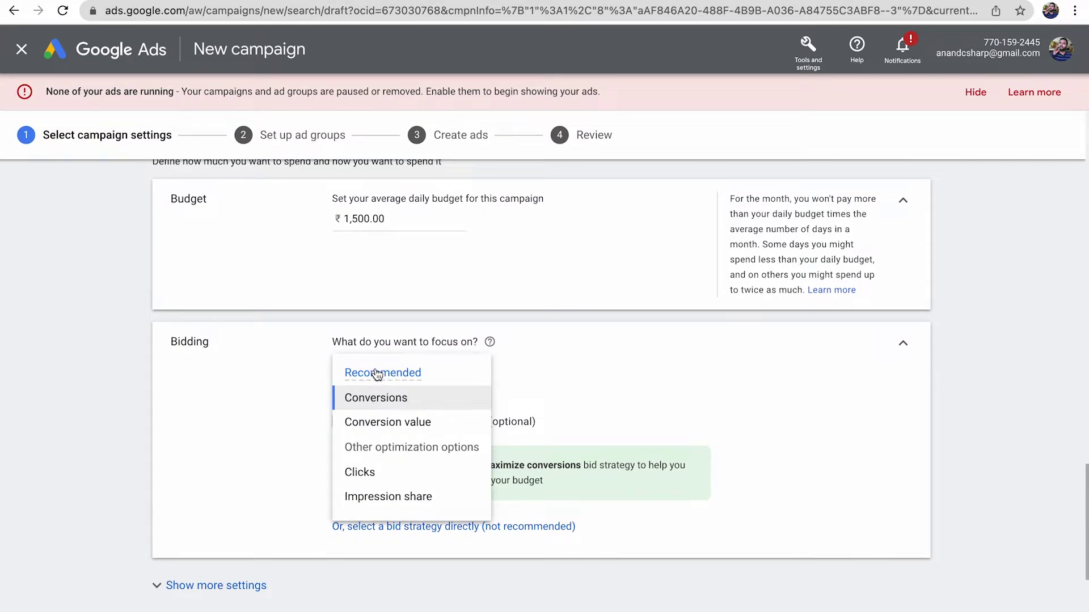
click(394, 407)
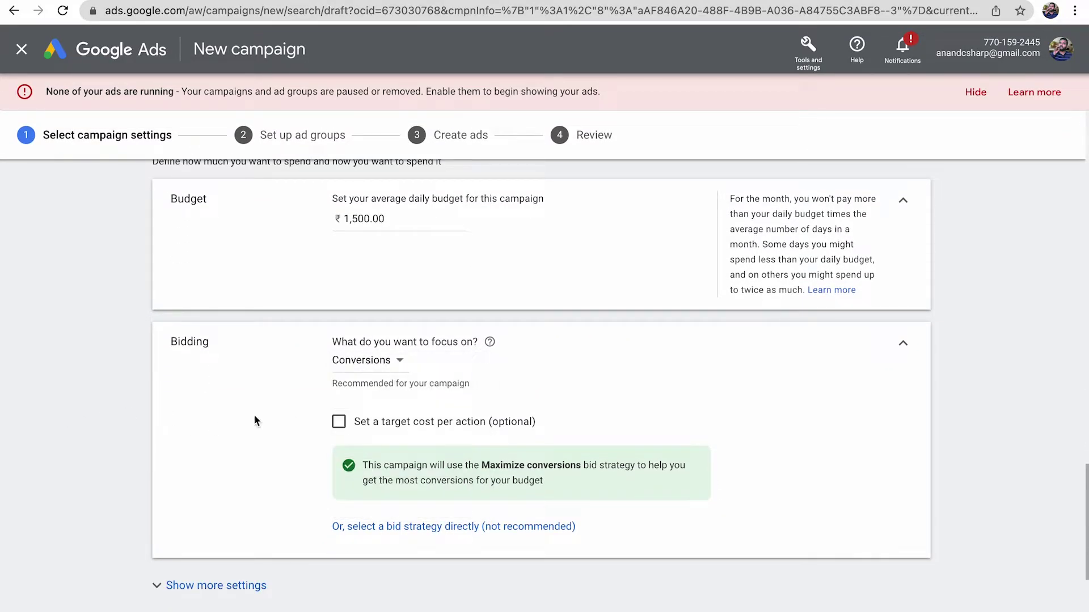
click(341, 425)
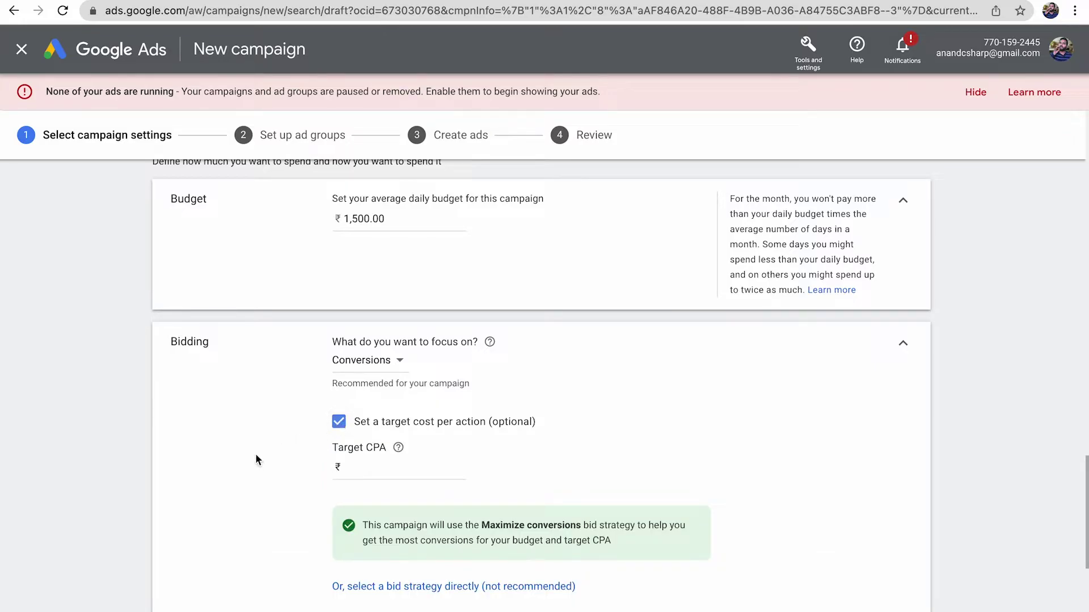
Step: Select a bid strategy directly instead of by focus and set it to Manual CPC
click(406, 586)
click(400, 394)
click(210, 411)
click(385, 471)
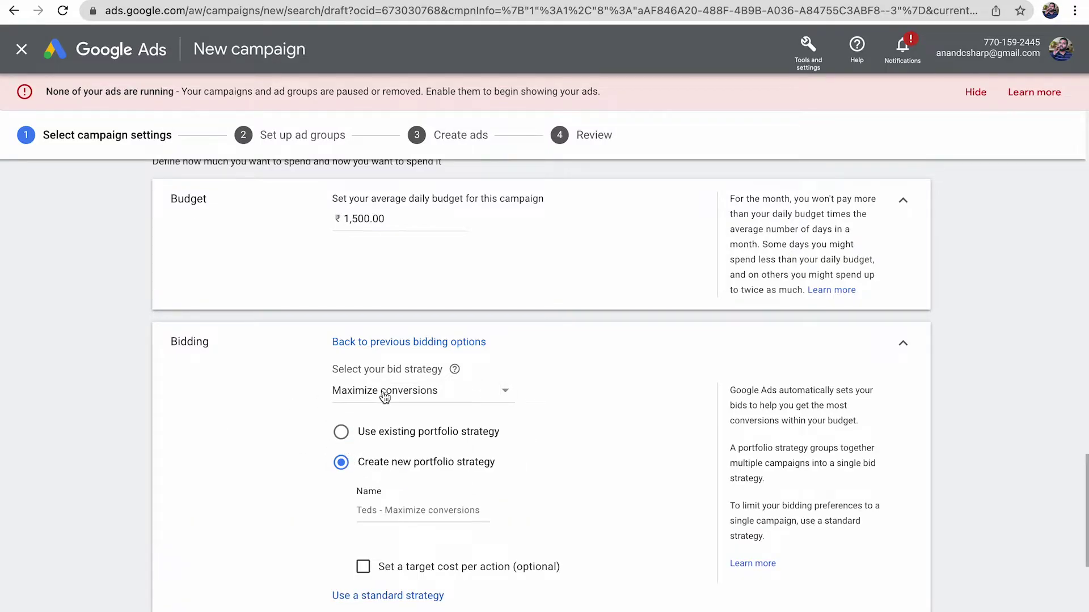
click(381, 397)
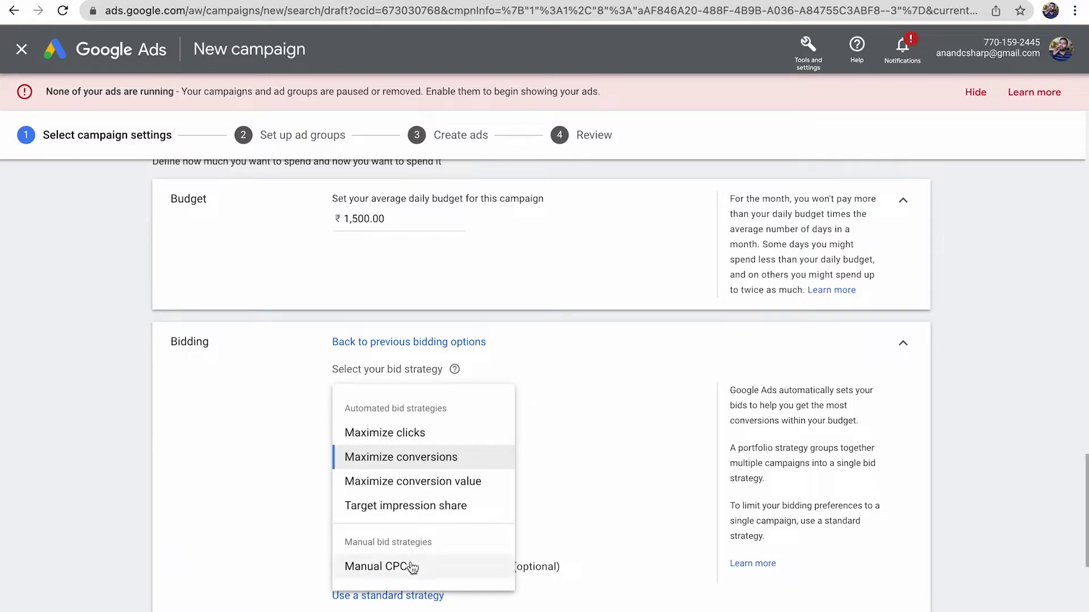
click(371, 566)
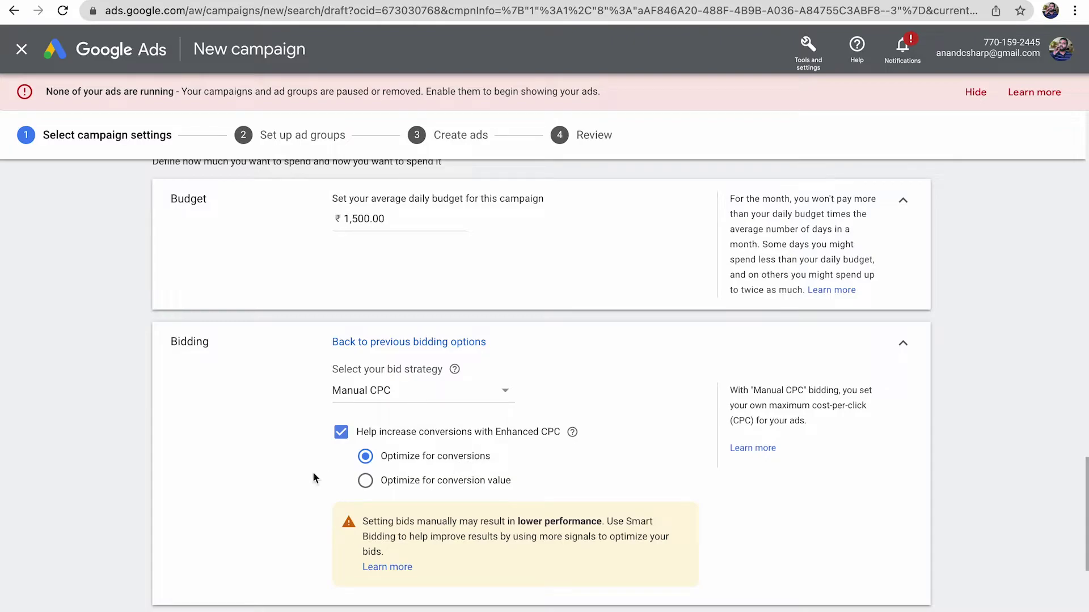
Step: Show the additional campaign settings and expand the Conversions section to review its options
scroll(275, 488, down, 3)
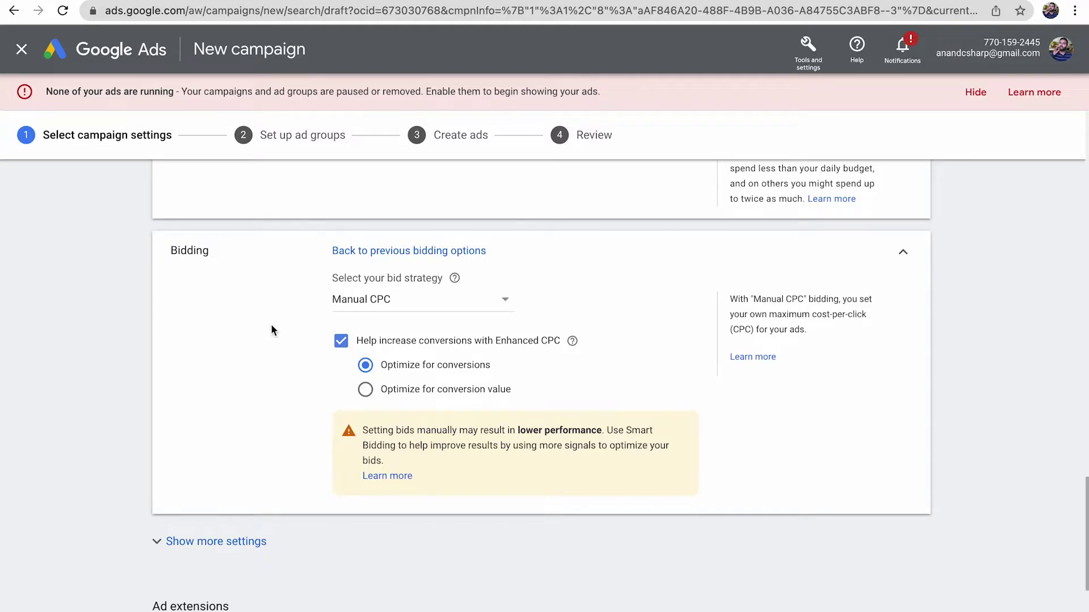
scroll(272, 329, down, 3)
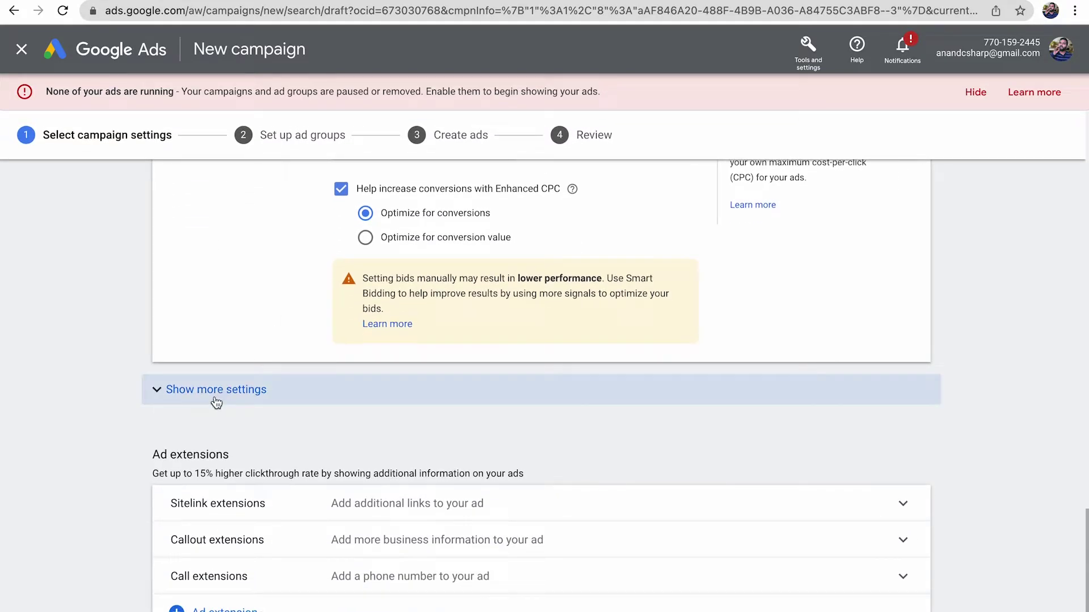
click(214, 392)
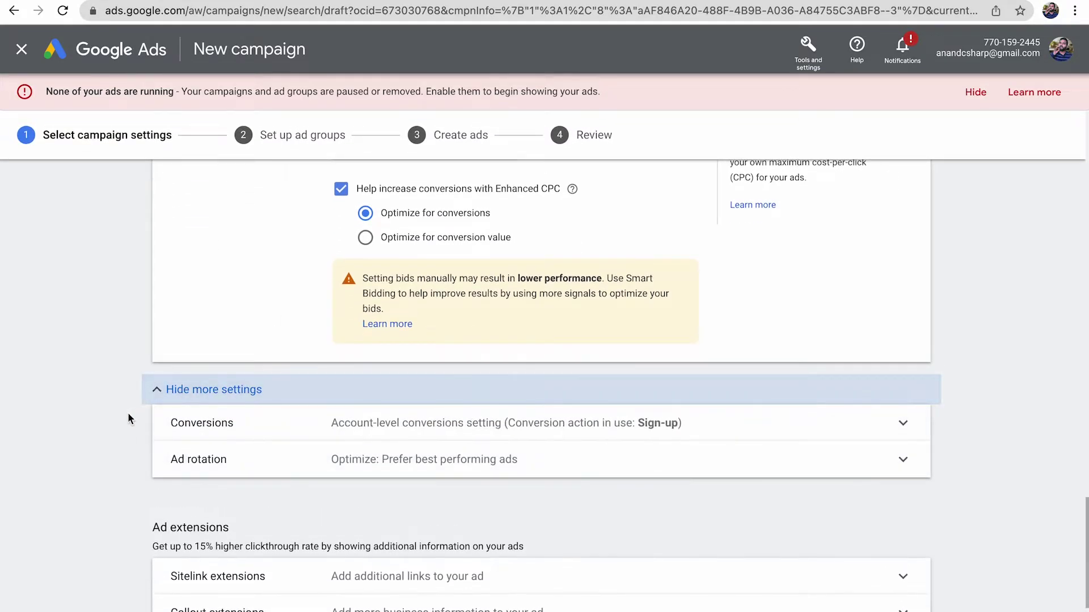
click(276, 420)
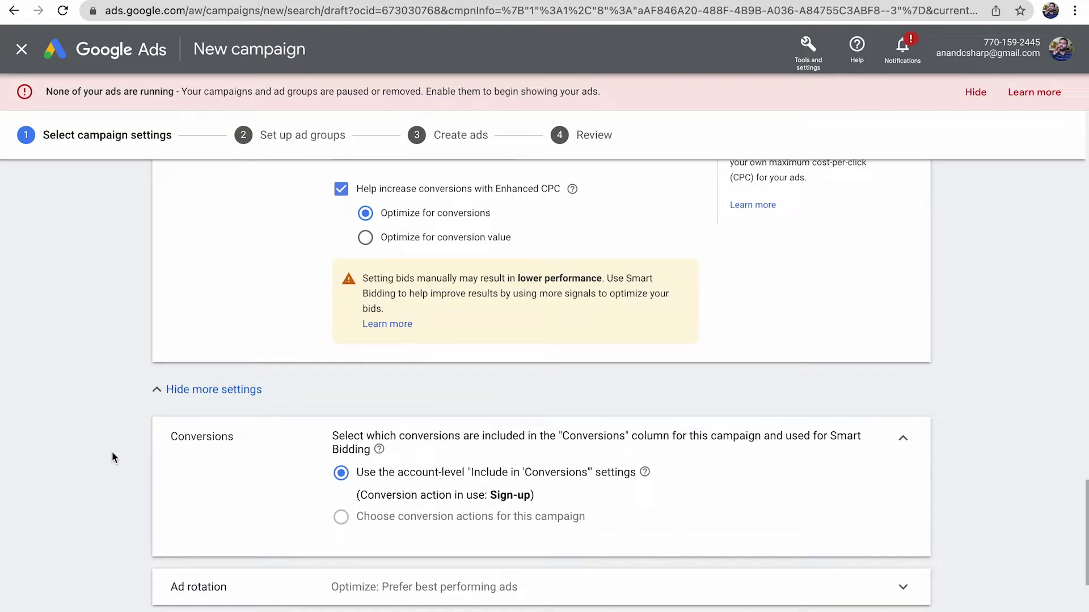
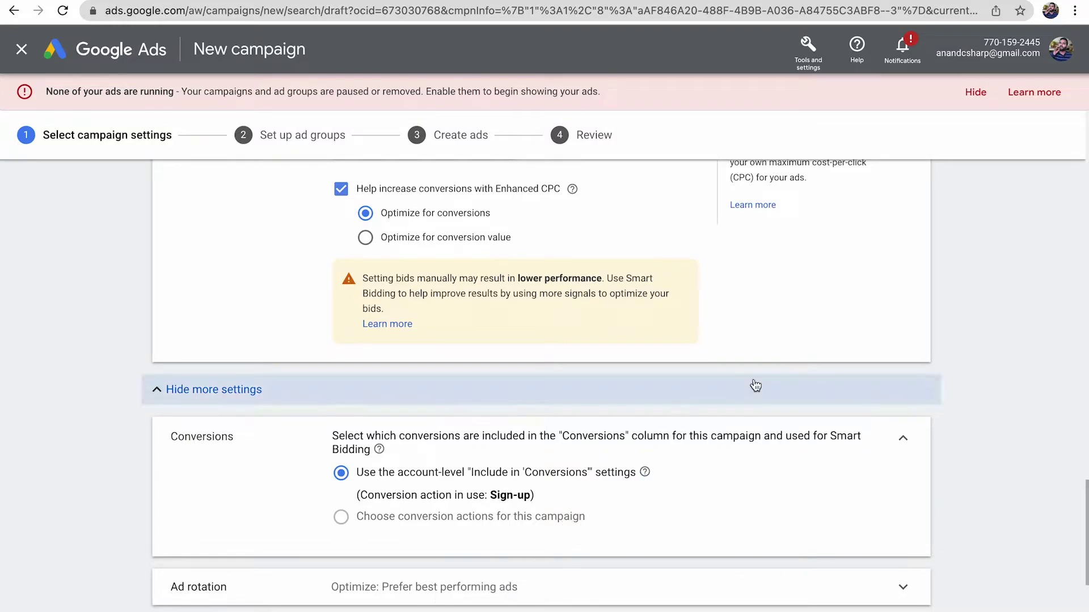
Step: Locate the Conversions entry among the account's tools and settings and dismiss the list
click(804, 49)
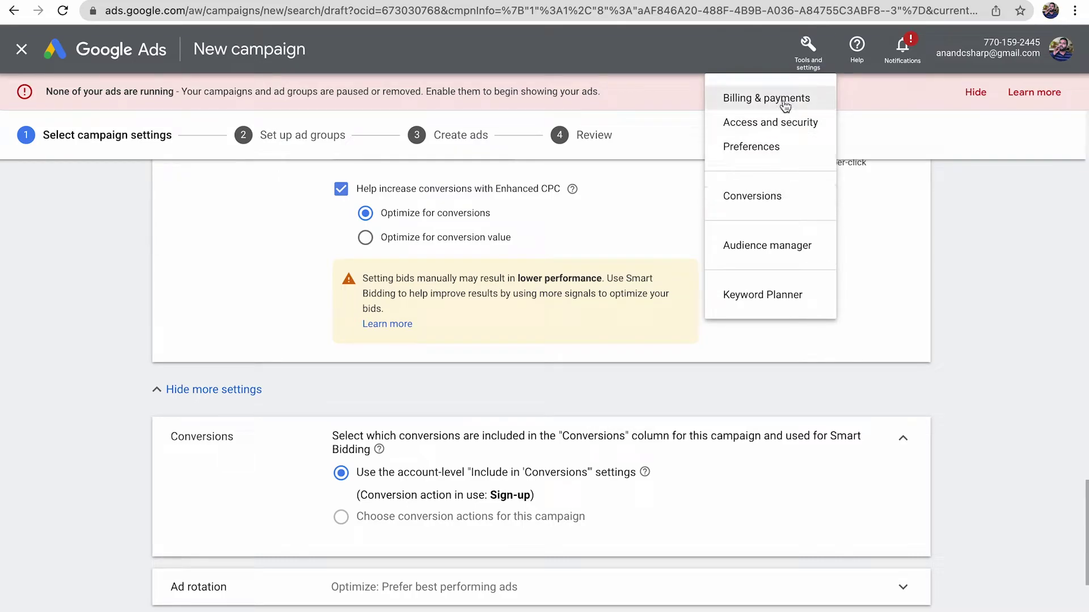
right_click(788, 197)
click(828, 202)
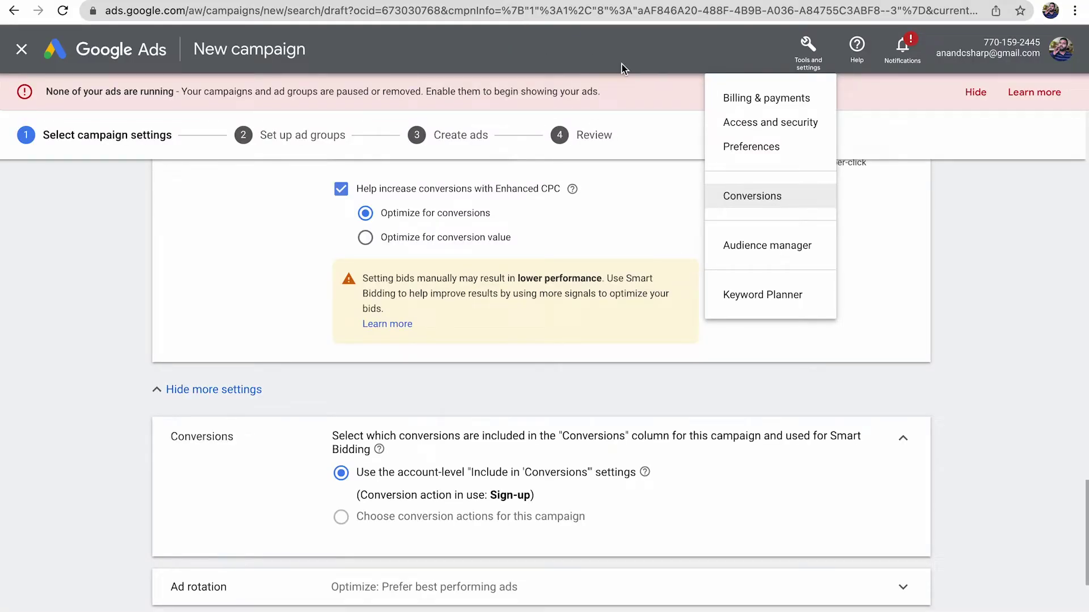
click(964, 214)
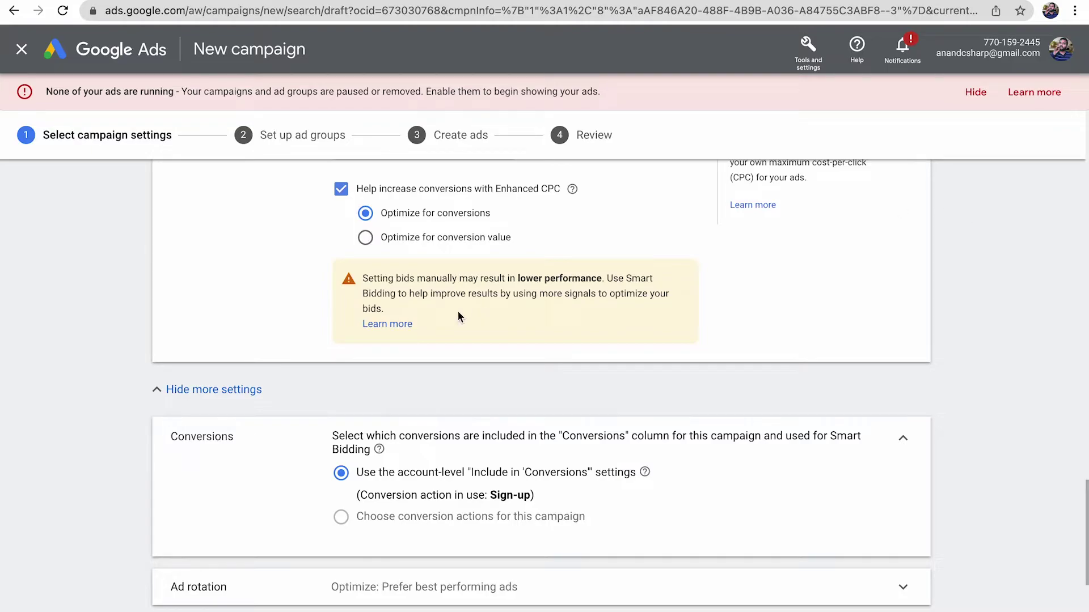
Step: Expand the Ad rotation section and review its options and the available ad extensions
scroll(126, 455, down, 2)
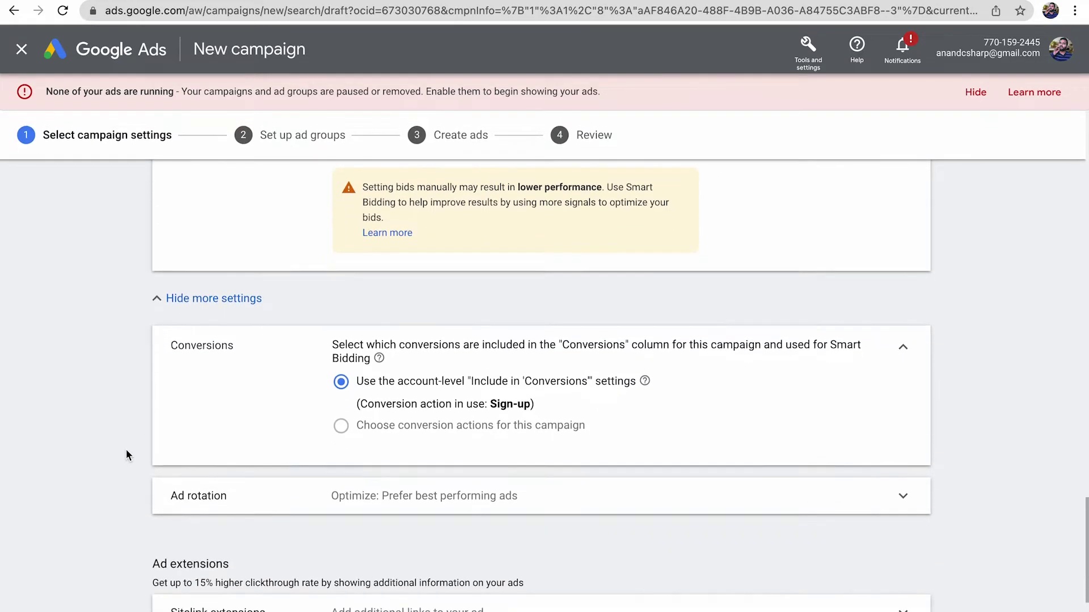
click(291, 500)
scroll(84, 477, down, 5)
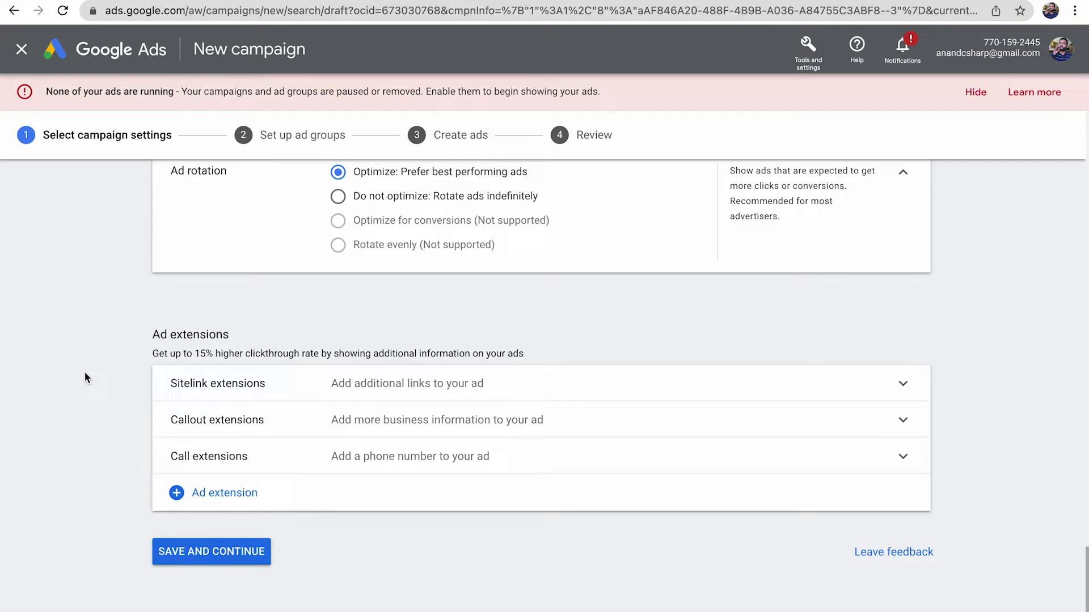
drag(121, 369, 122, 400)
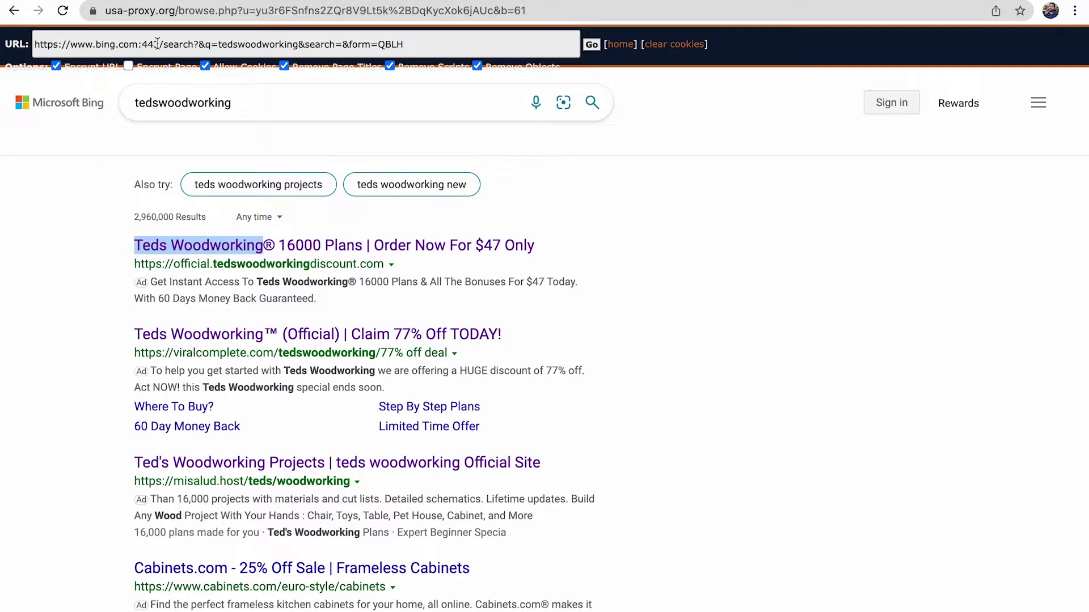
click(186, 41)
drag(138, 44, 444, 53)
key(BackSpace)
key(Return)
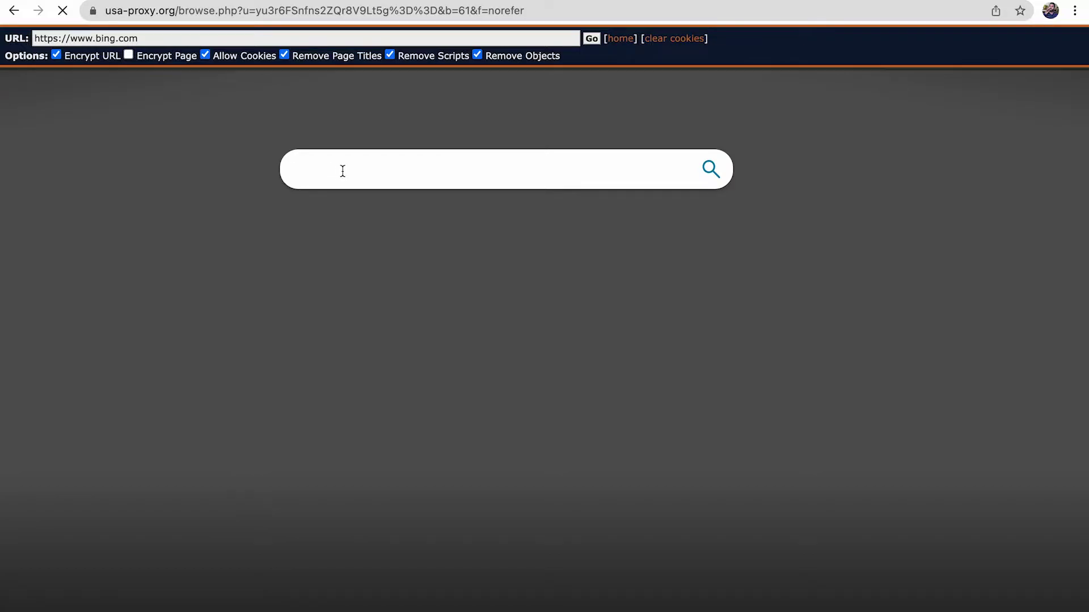
text(teds wood)
text(working review)
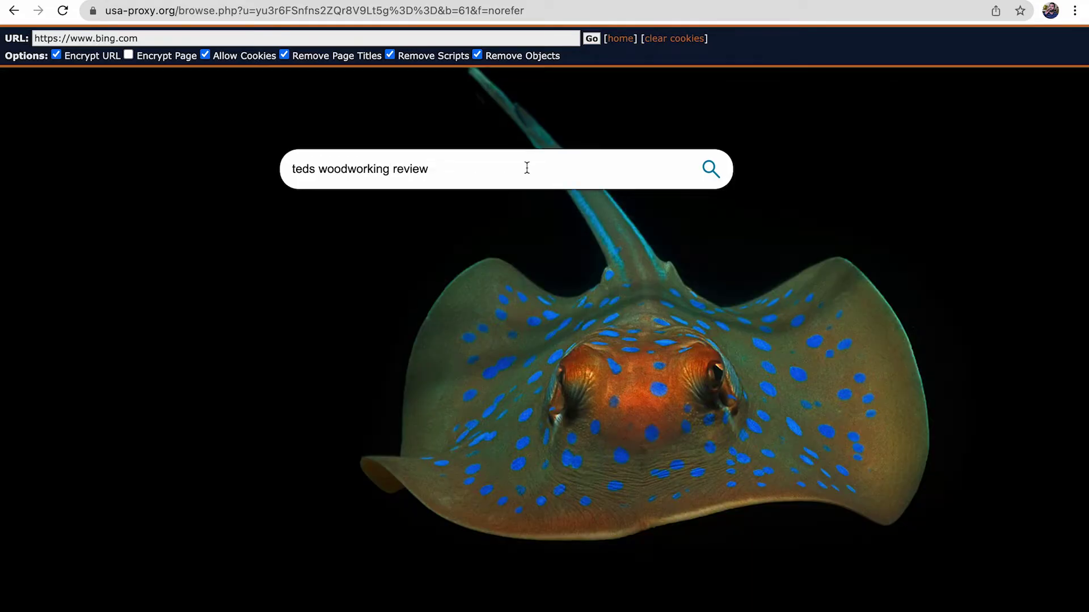
click(709, 172)
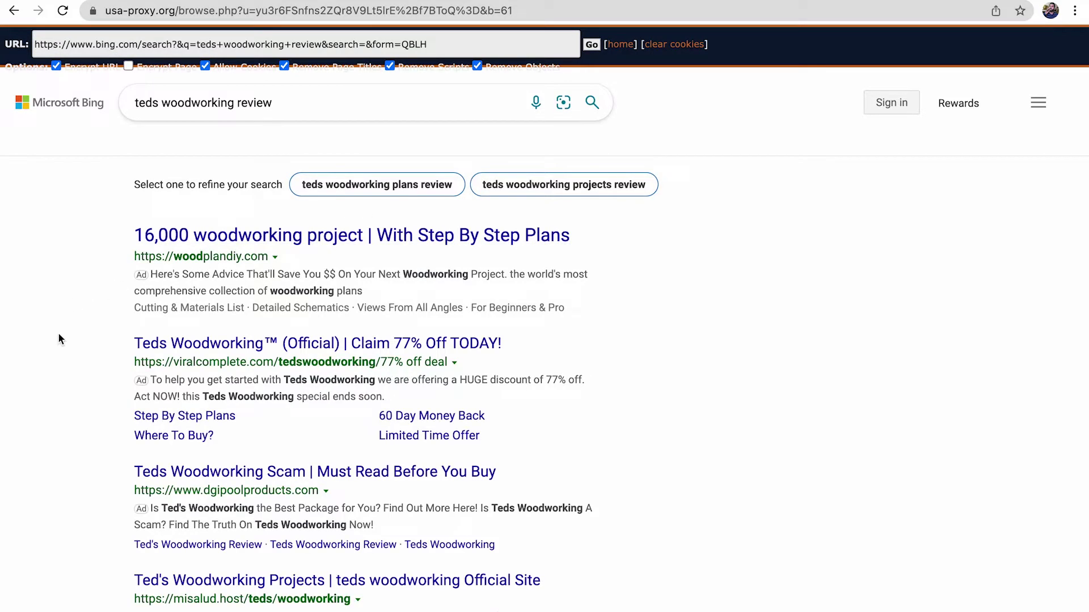
Step: Examine the top ads in the search results, especially the sitelinks under the Teds Woodworking (Official) ad
scroll(68, 363, down, 1)
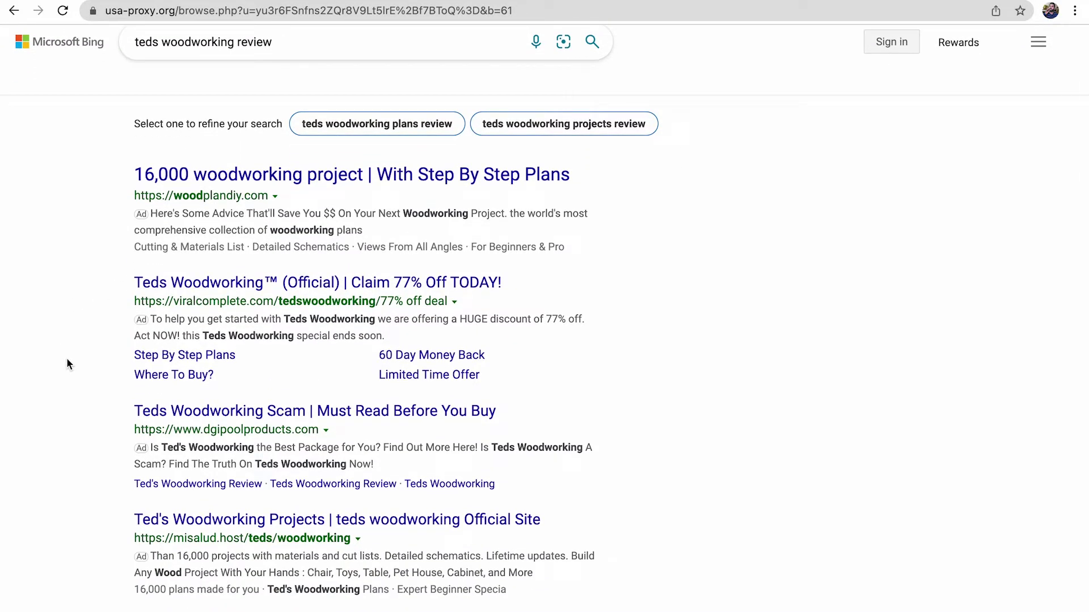
drag(131, 169, 323, 360)
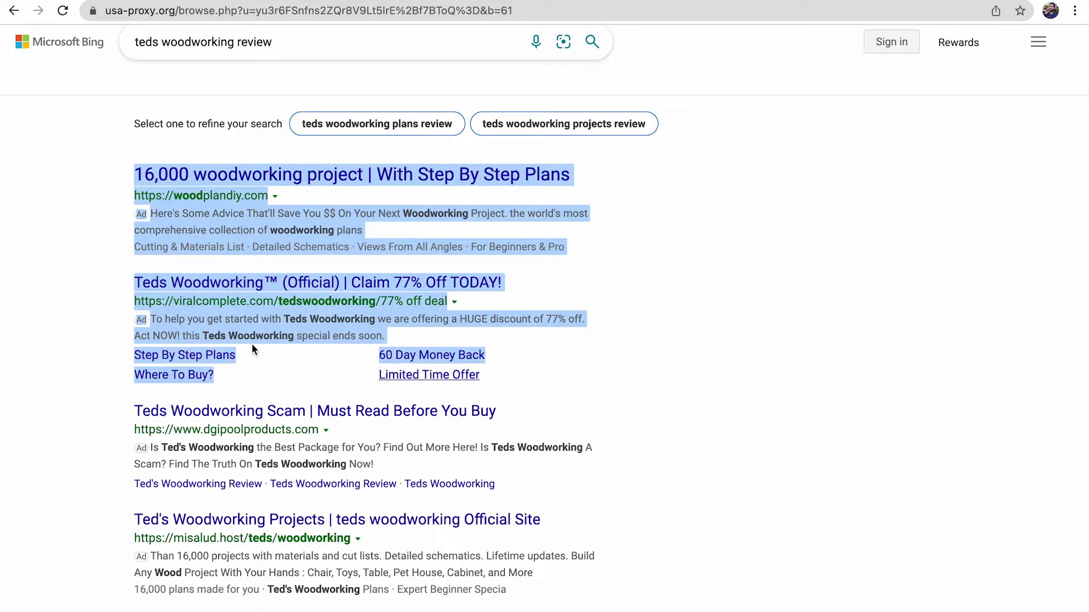
click(42, 304)
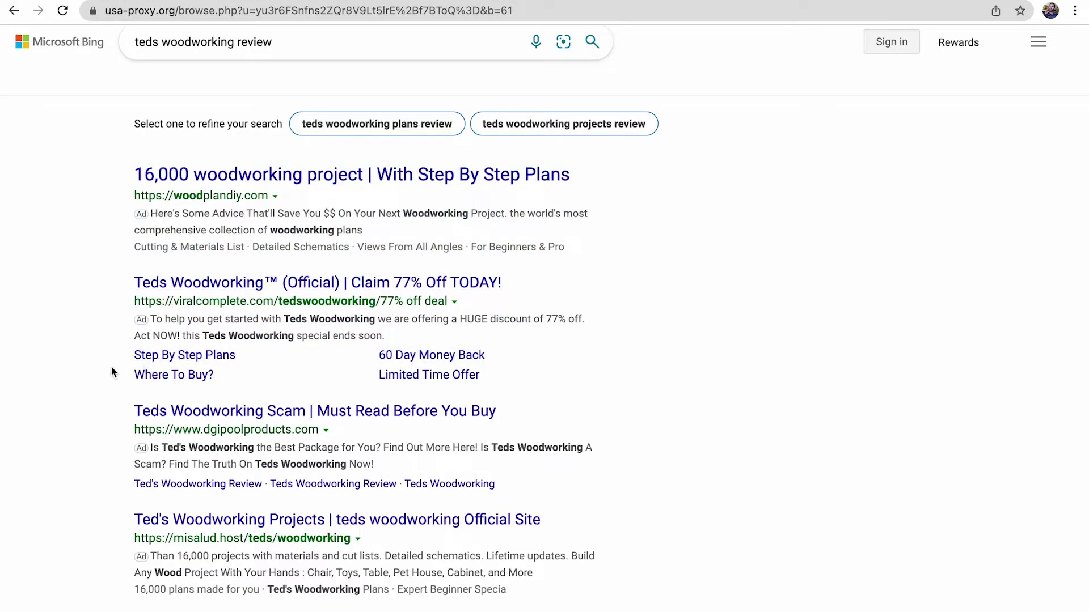
drag(112, 369, 267, 369)
click(66, 419)
drag(121, 364, 232, 363)
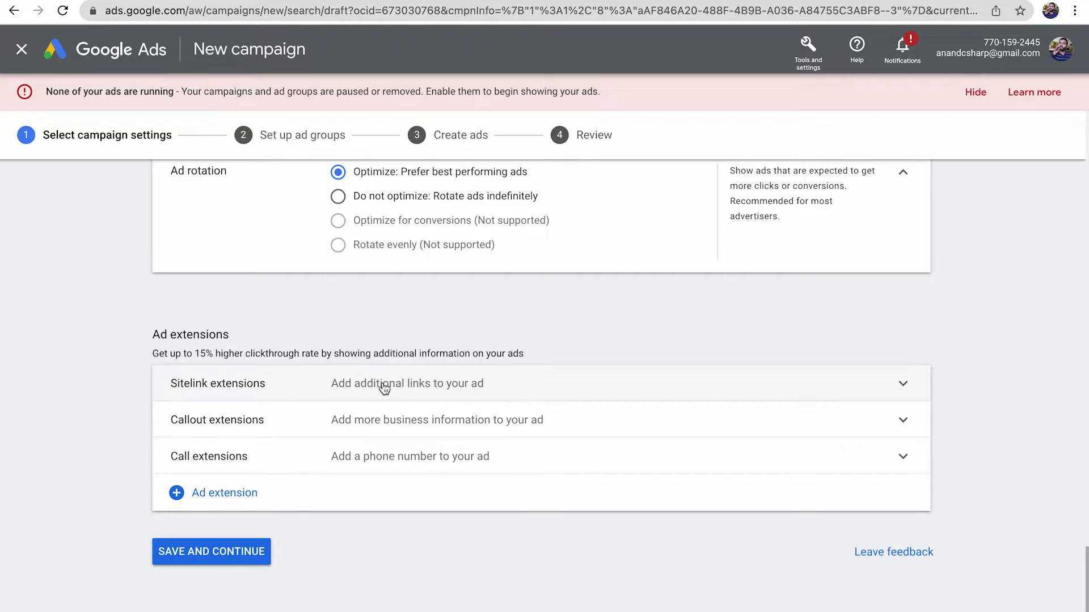
Step: Return to the Google Ads campaign, expand the sitelink extensions and set Sitelink 1's text to "Step By Step Plans"
click(384, 388)
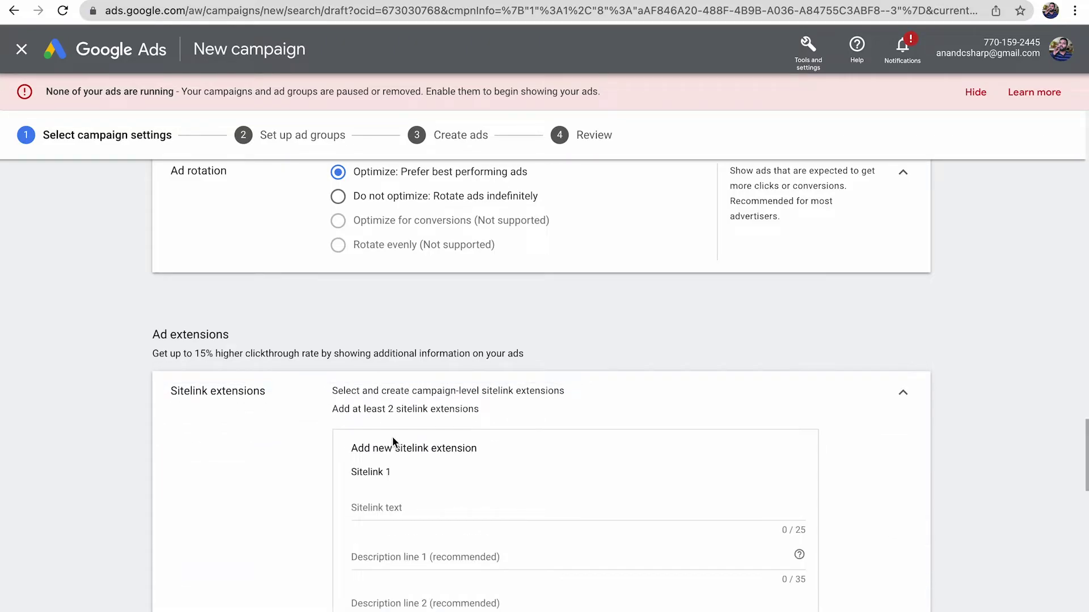
scroll(201, 471, down, 3)
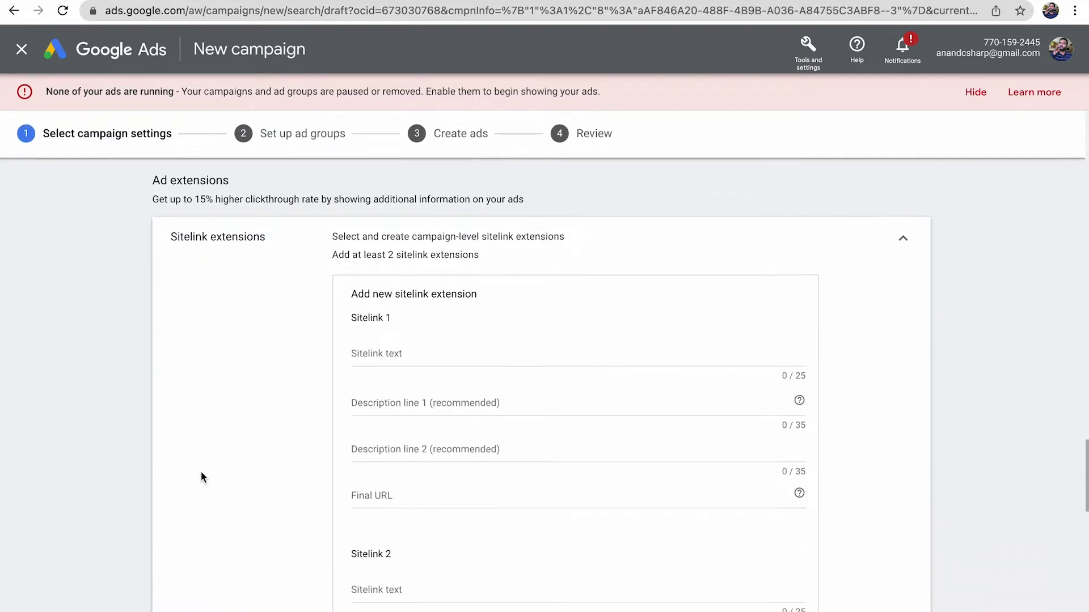
click(403, 325)
text(Step By Step Plans)
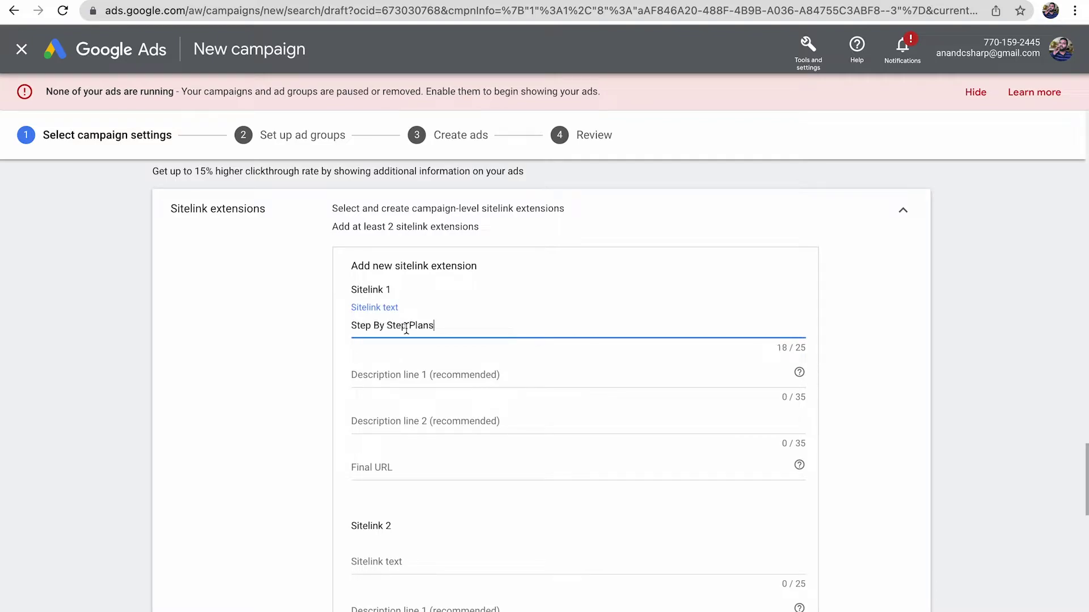
Step: Enter "Check step by Step Plan" as description line 1 of Sitelink 1
click(447, 375)
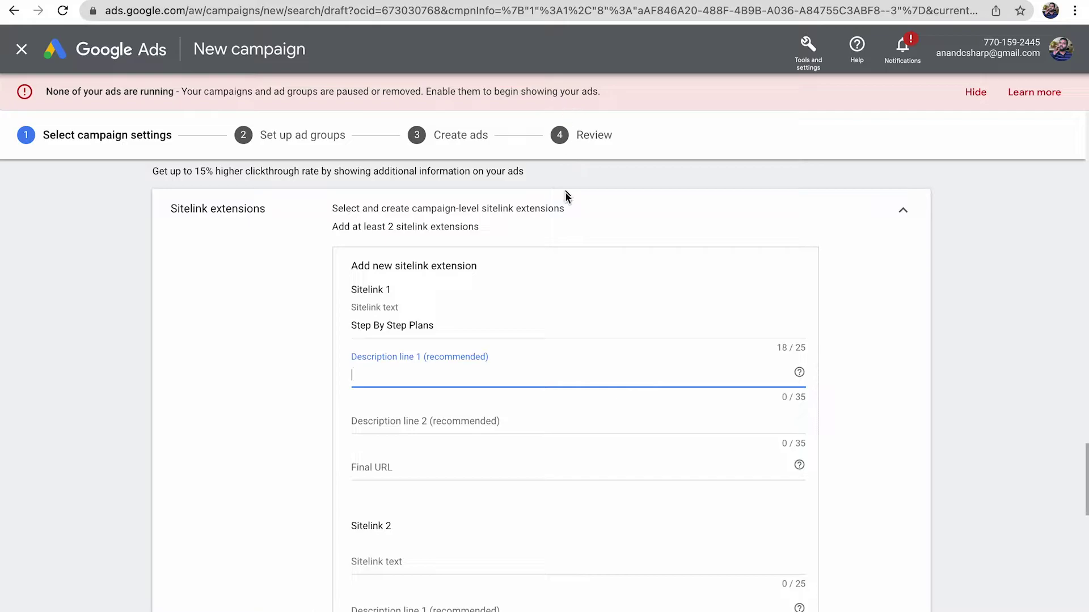
text(Check step by Step Plan for)
key(BackSpace)
key(BackSpace)
key(BackSpace)
key(BackSpace)
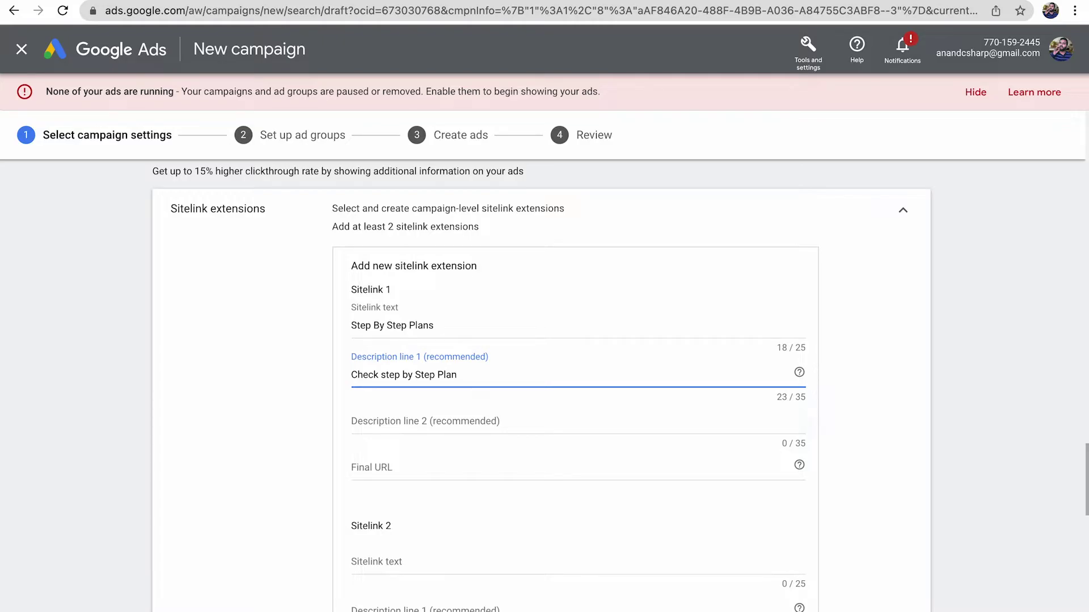
text(for)
key(BackSpace)
key(BackSpace)
key(BackSpace)
key(BackSpace)
key(BackSpace)
key(BackSpace)
Step: Leave description line 2 empty, review the Sitelink 1 text and collapse the sitelink extensions section
click(425, 420)
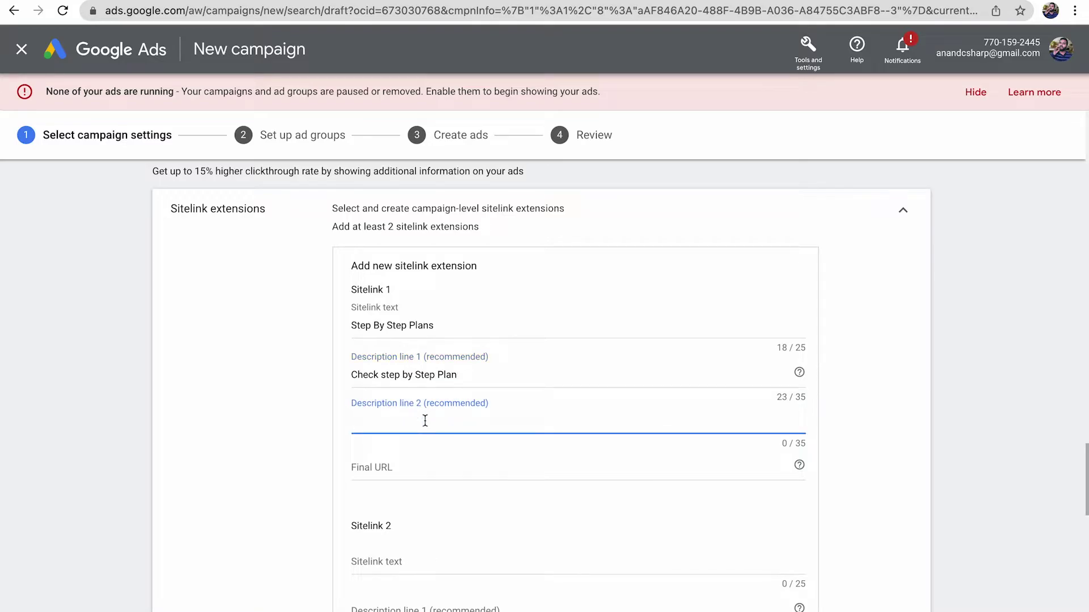
drag(437, 325, 370, 322)
click(457, 323)
drag(467, 323, 334, 326)
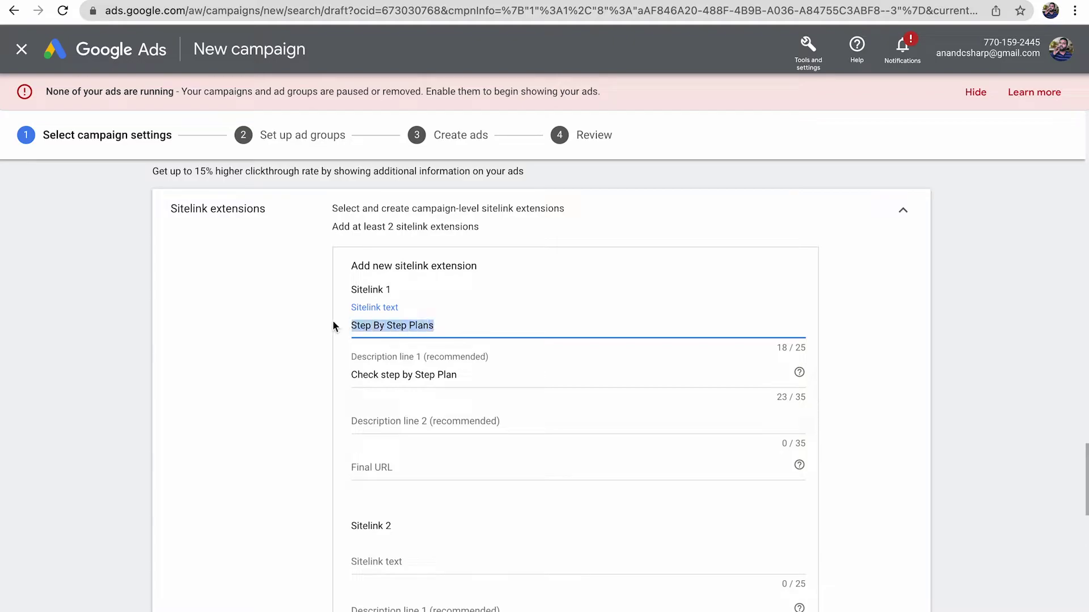
click(308, 328)
click(901, 211)
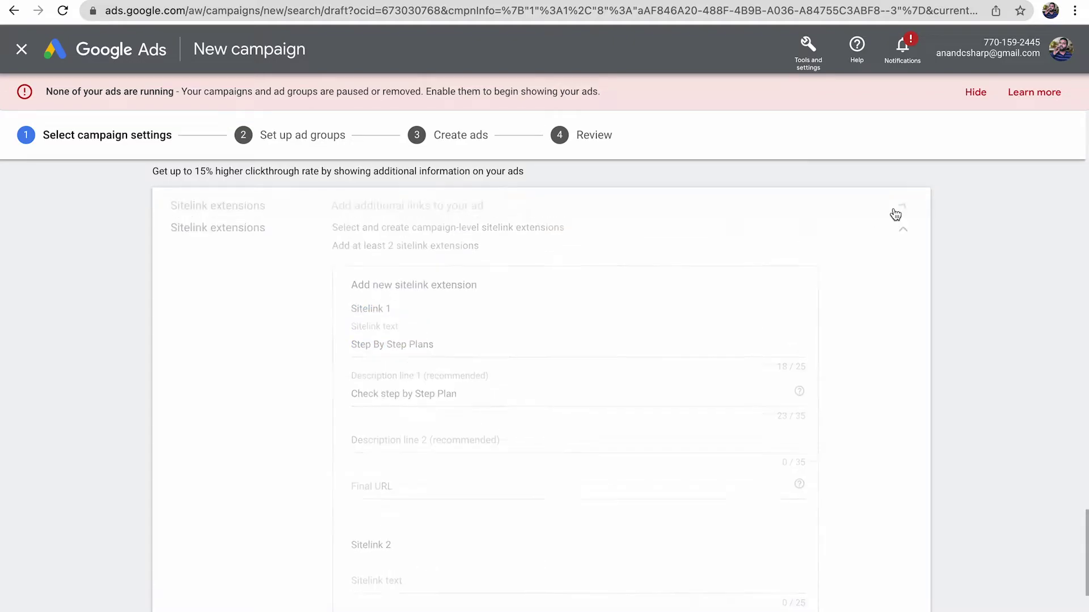
Step: Expand the callout extensions section and examine its callout text fields
click(366, 418)
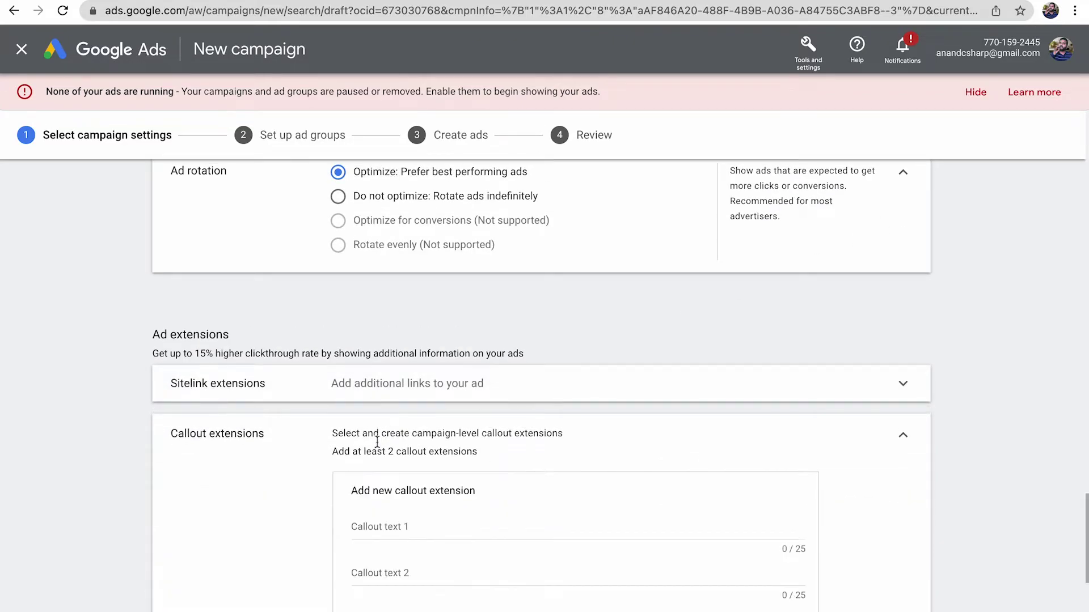
scroll(270, 496, down, 1)
scroll(271, 495, down, 3)
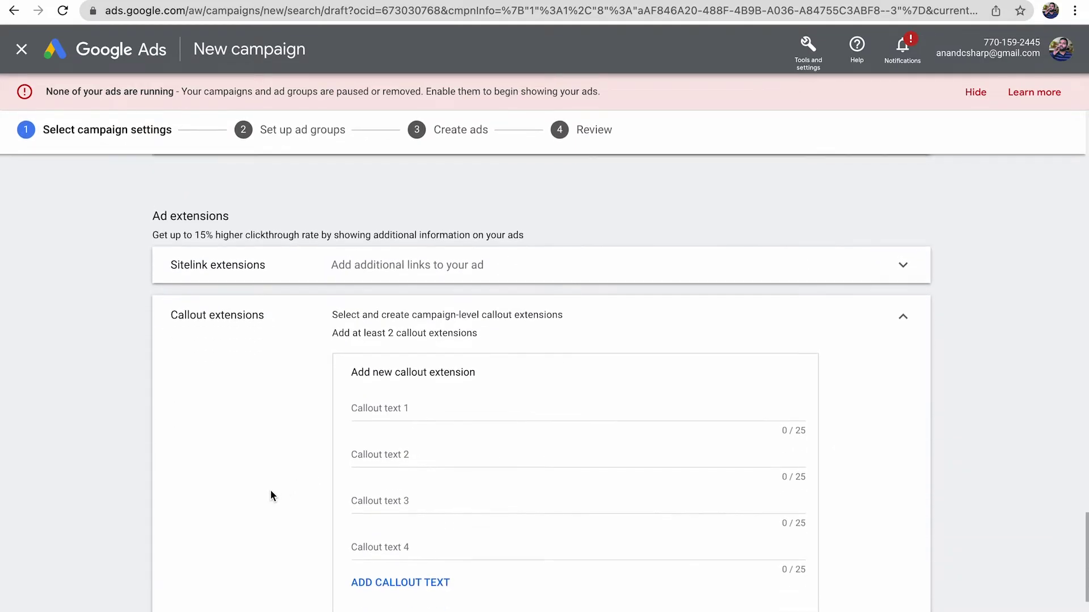
Step: Enter "Step By Step Plans" as callout text 1 in the new callout extension
scroll(270, 496, up, 1)
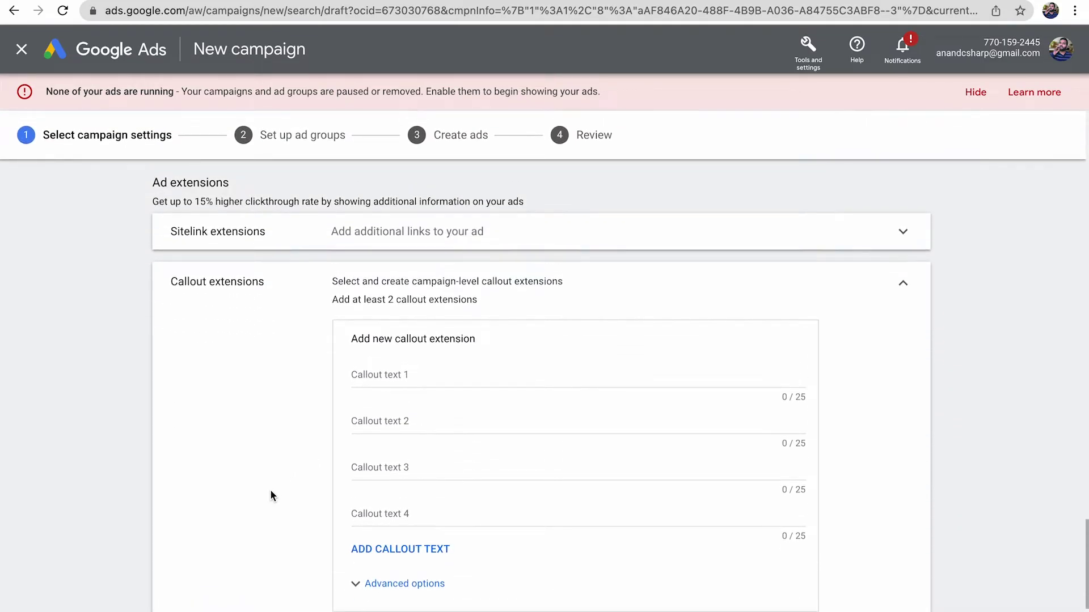
click(904, 236)
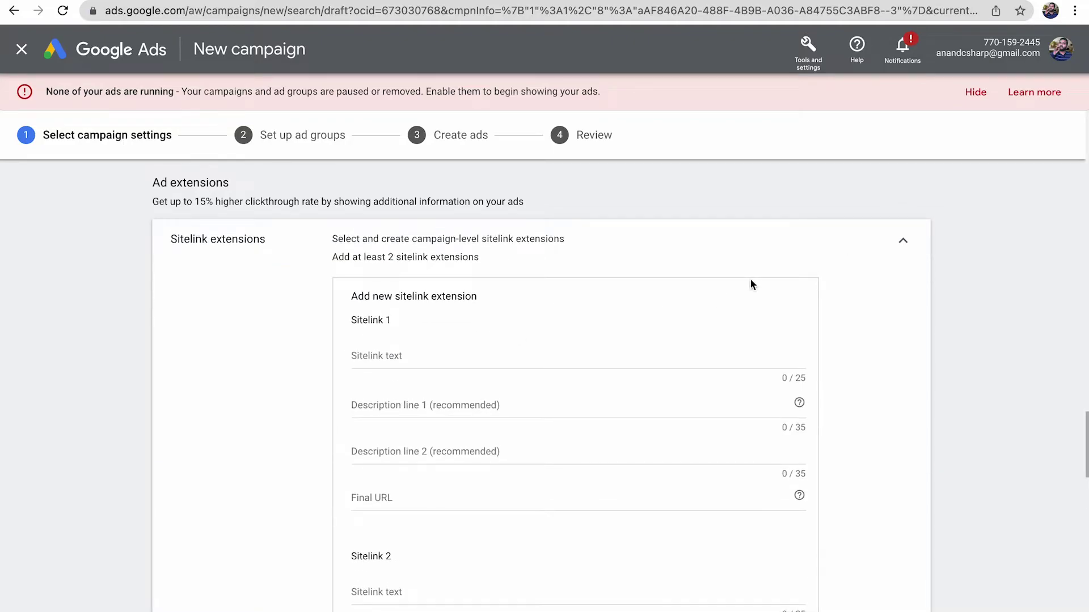
click(903, 241)
click(404, 380)
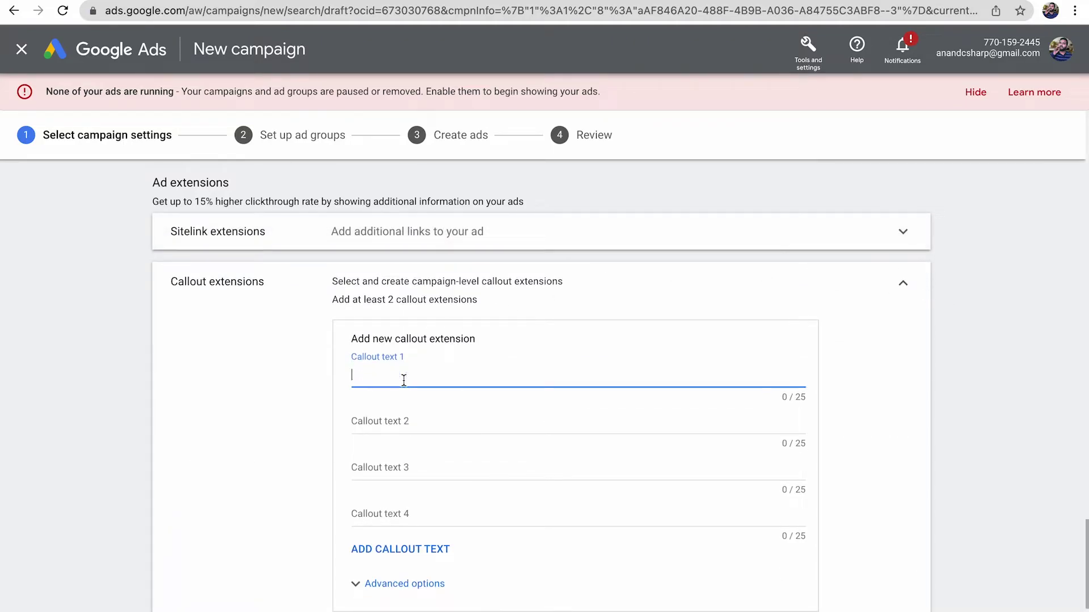
text(Step By Step Plans)
click(296, 411)
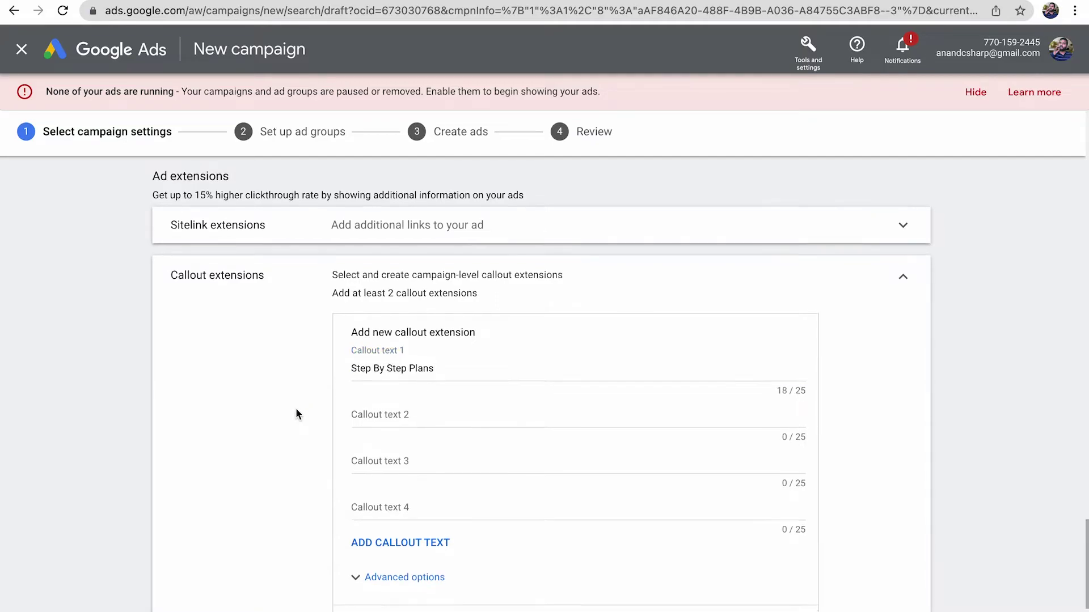
scroll(296, 411, down, 2)
drag(435, 284, 298, 279)
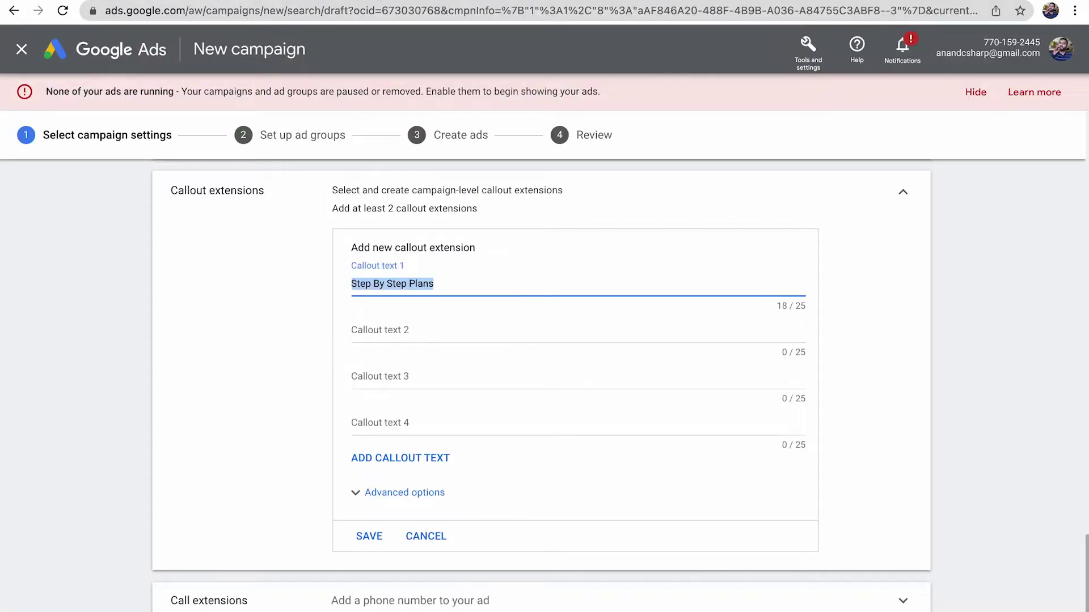
key(Right)
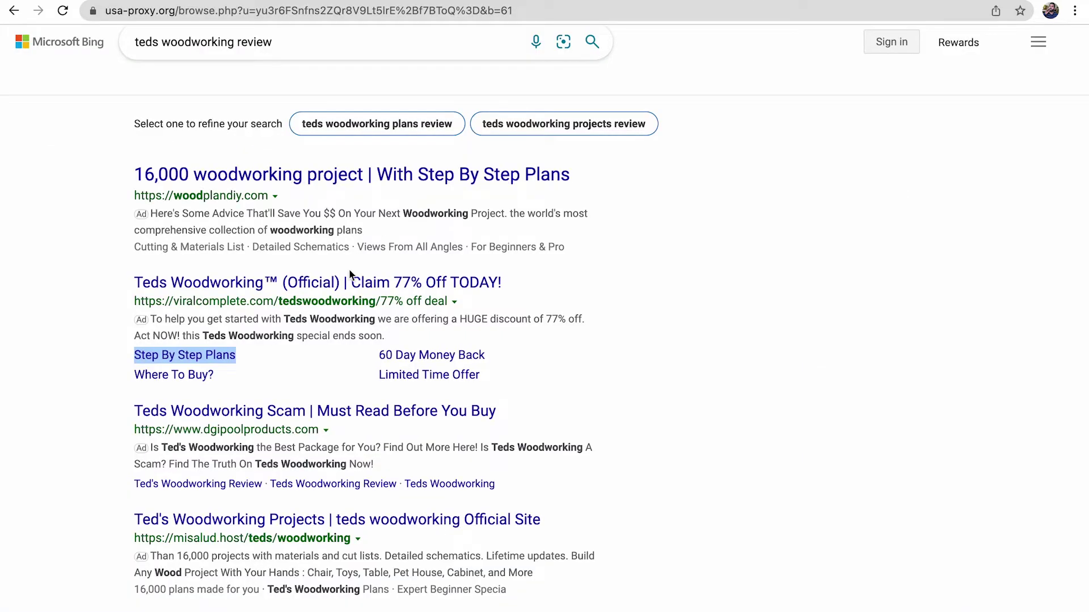
Step: Copy "60 Day Money Back" from the Teds Woodworking ad in the Bing results into callout text 2 of the Google Ads campaign
drag(499, 355, 375, 353)
key(ctrl+c)
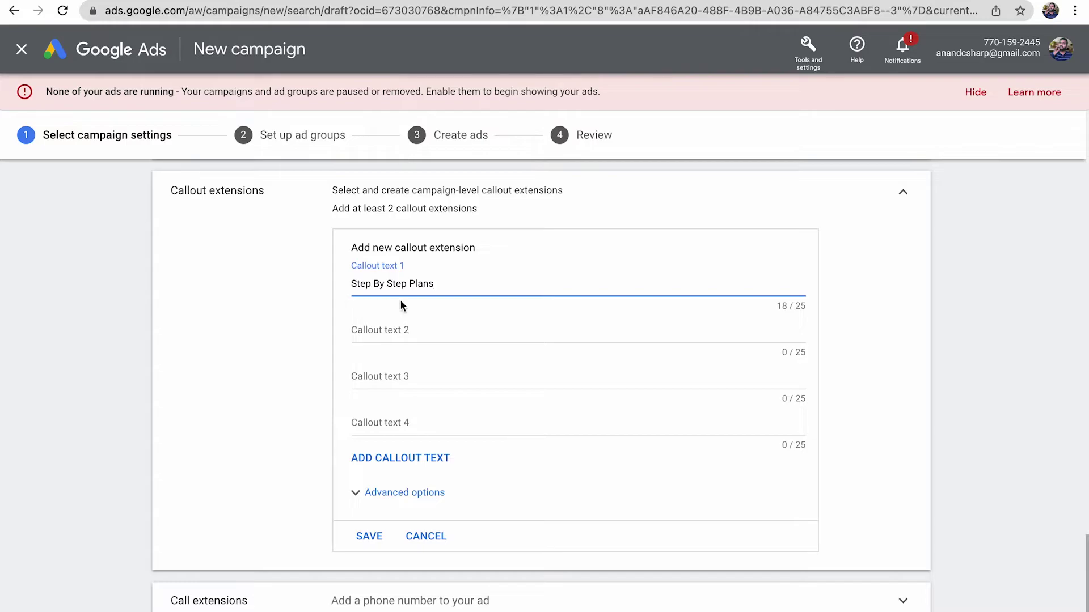
click(403, 326)
key(ctrl+v)
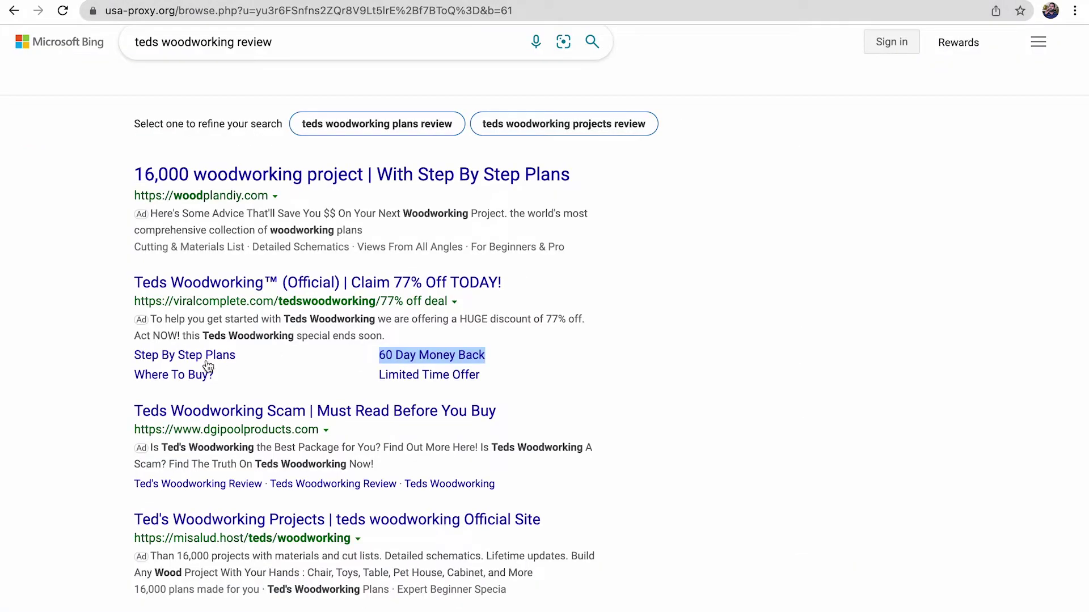
Step: Copy "Where To Buy?" from the Bing ad's links into callout text 3 of the Google Ads campaign
drag(134, 376, 226, 381)
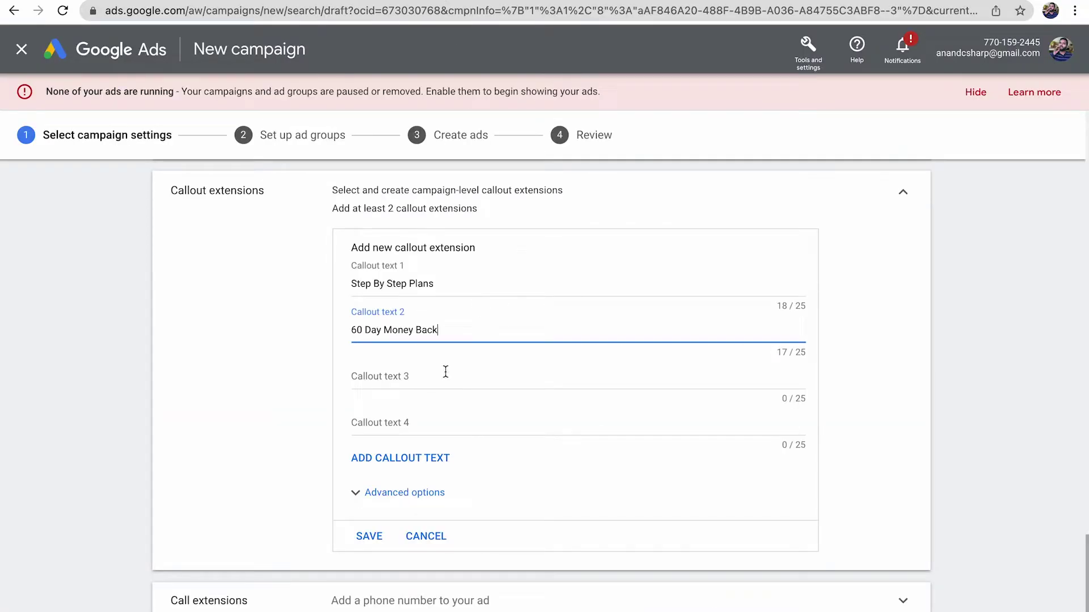
click(445, 372)
text(Where To Buy?)
Step: Copy "Limited Time Offer" from the Bing ad into callout text 4 and save the callout extensions
click(417, 419)
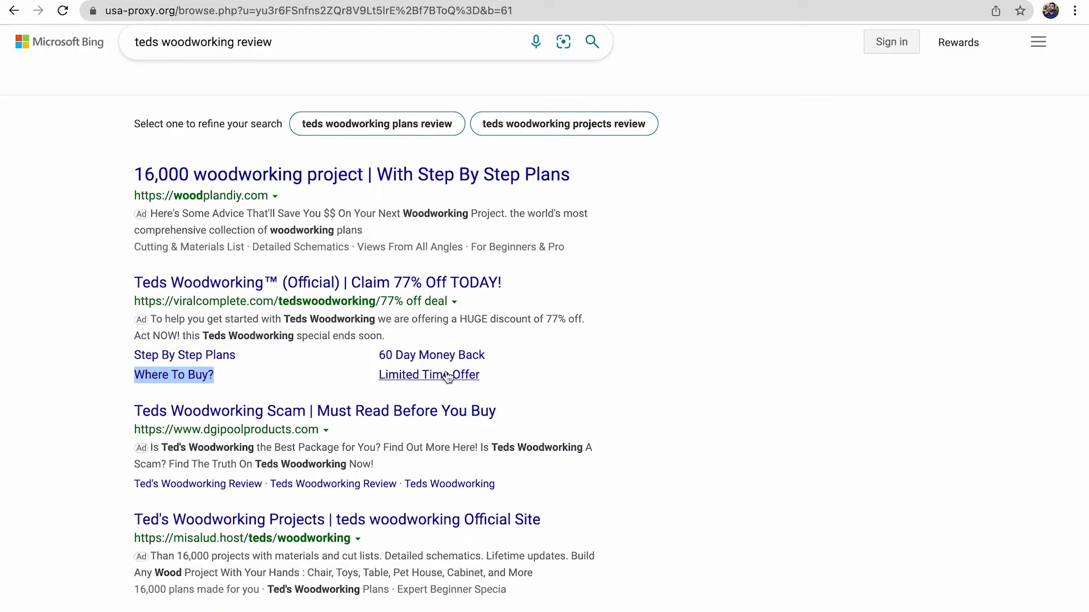
drag(494, 379, 380, 378)
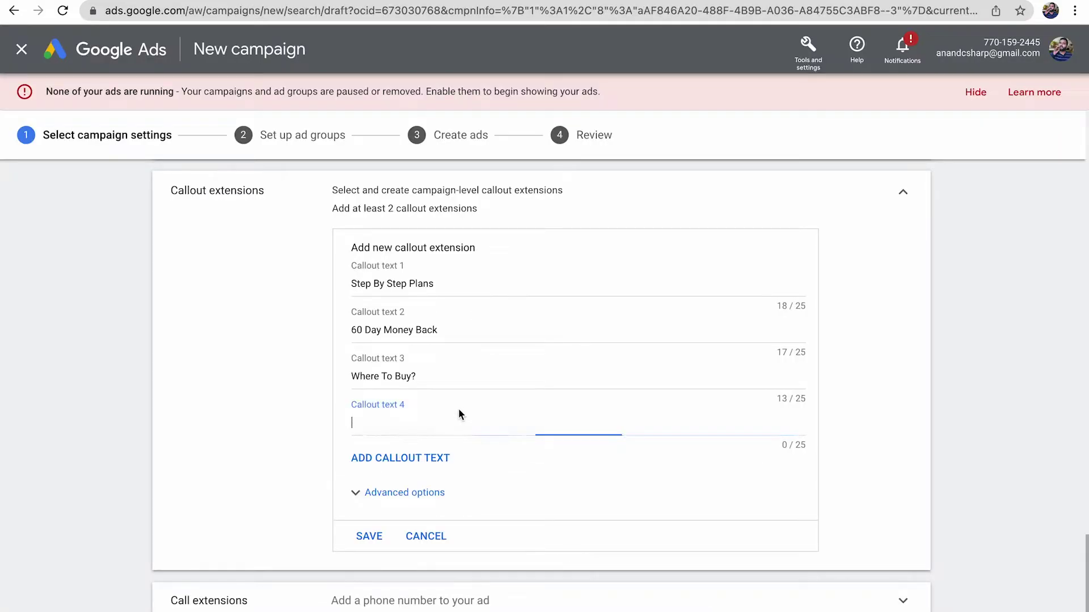
text(Limited Time Offer)
click(366, 536)
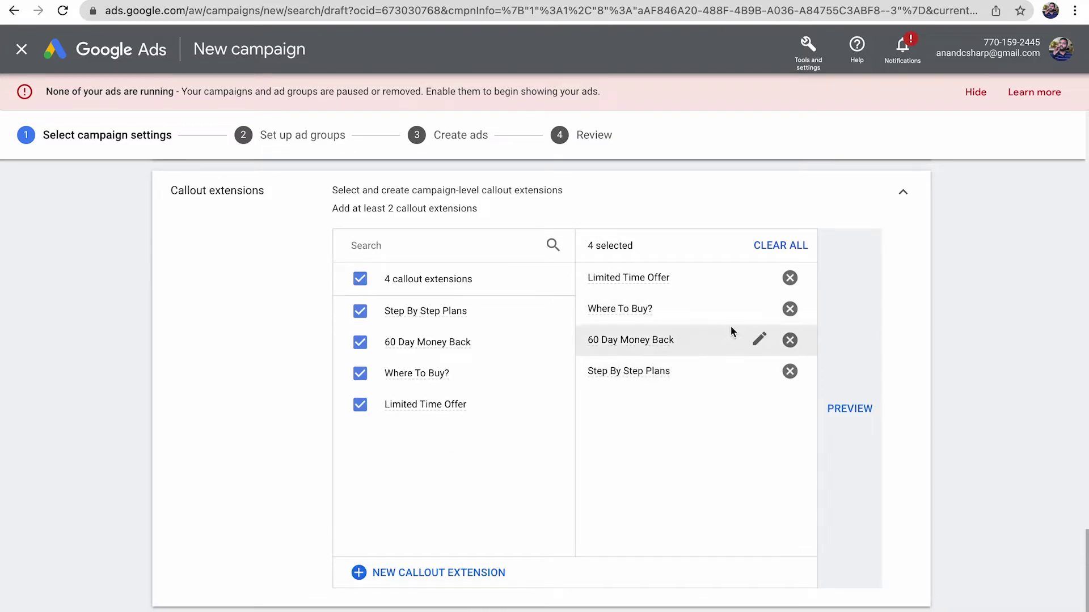
Step: Preview the callout extensions in the mobile and desktop ad layouts, and close the preview
click(852, 422)
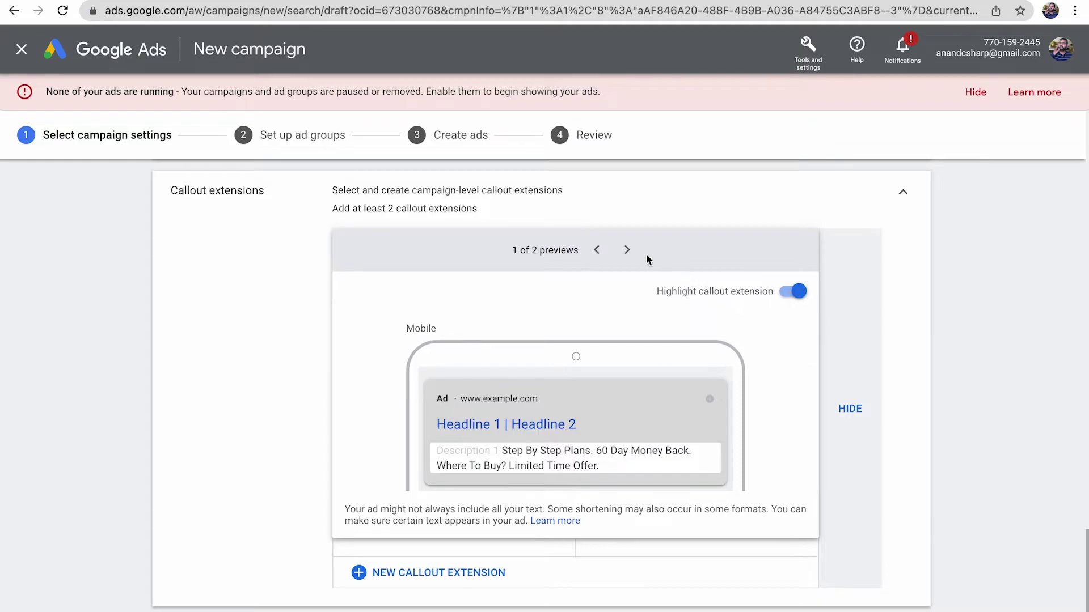
click(627, 251)
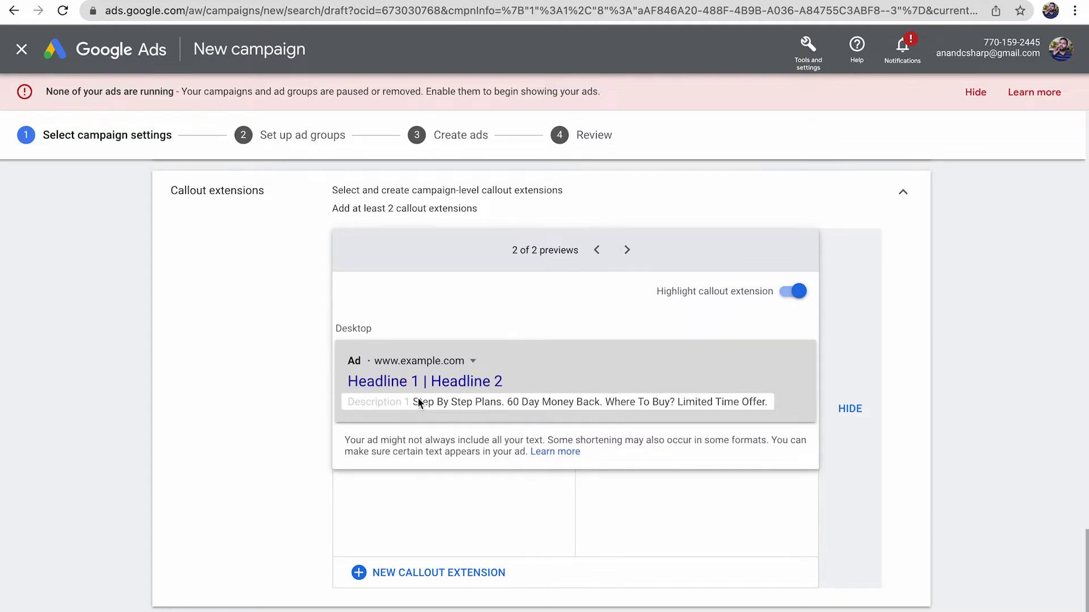
drag(414, 403, 749, 419)
click(759, 419)
click(864, 285)
scroll(874, 283, up, 4)
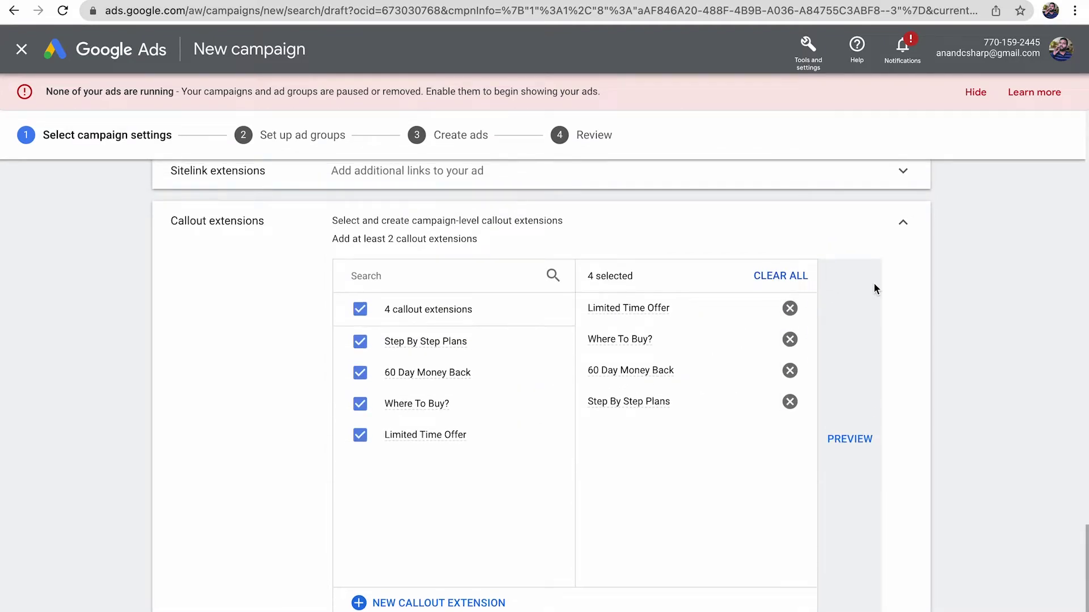
Step: Compare the sitelink extension fields with the Teds Woodworking ad in the Bing results, and return to the Google Ads campaign
click(542, 382)
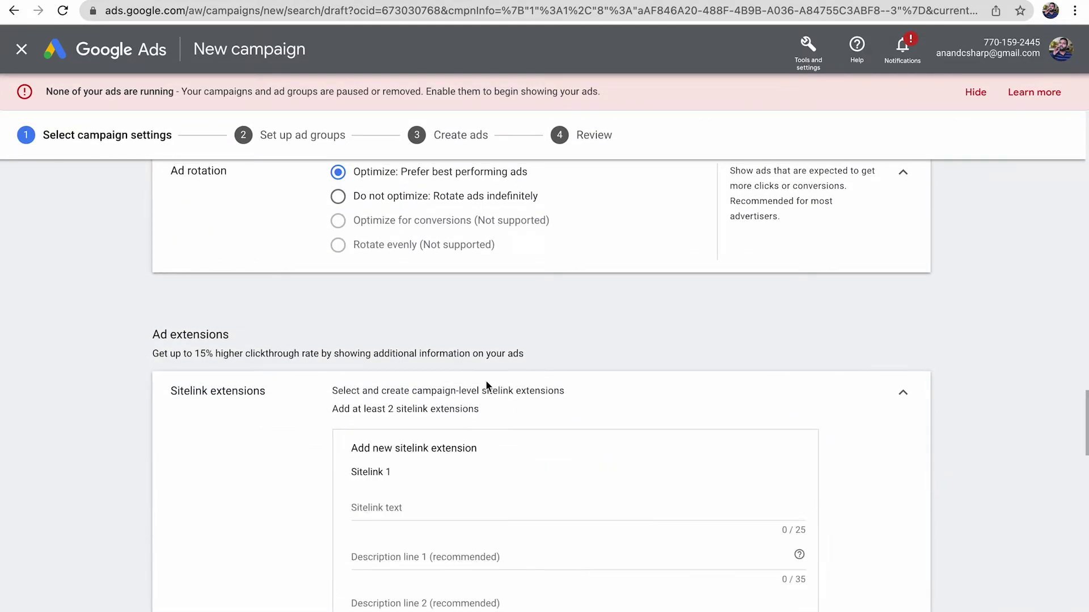
click(902, 393)
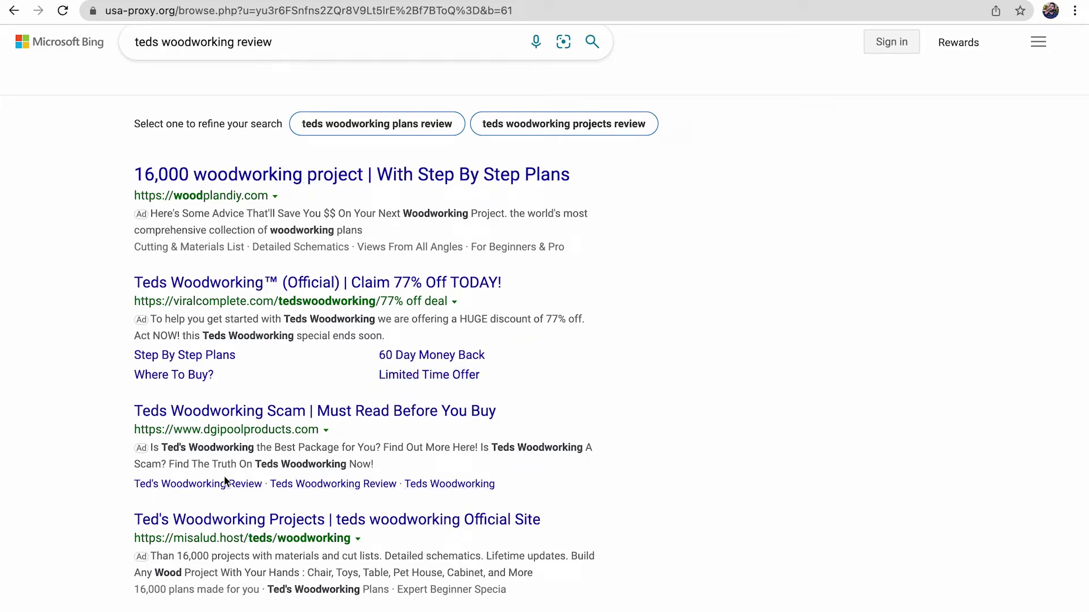
drag(122, 284, 290, 385)
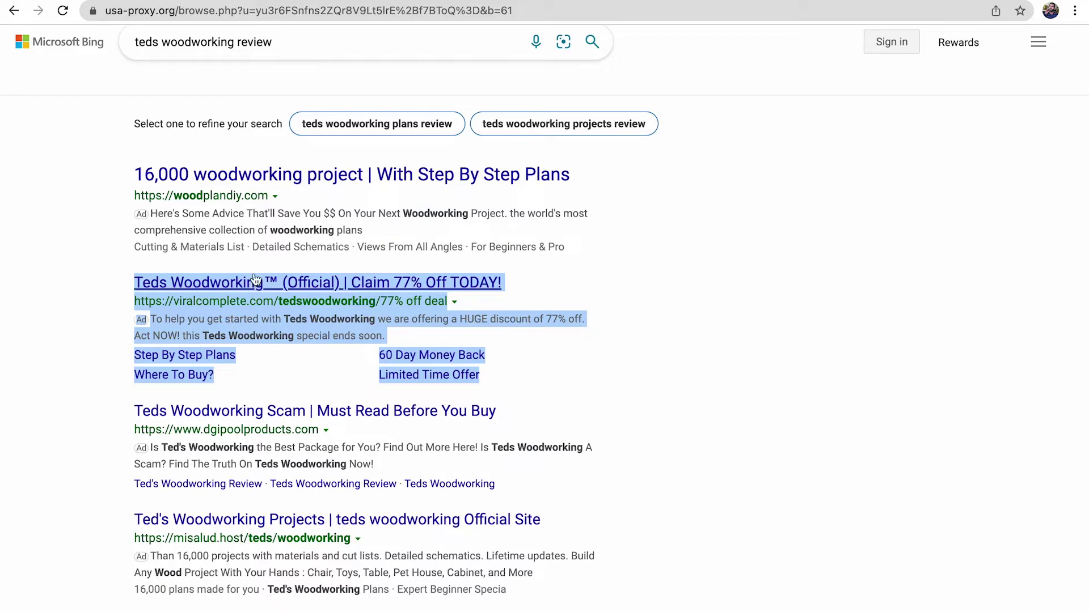
click(428, 0)
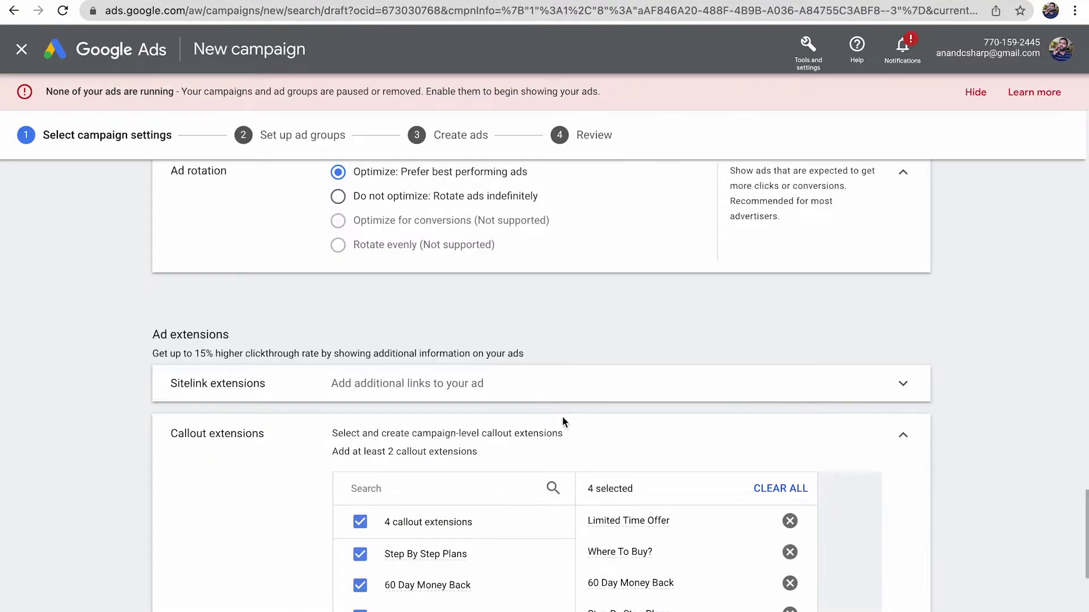
Step: Try to save the campaign settings and continue to the ad group setup
scroll(692, 315, down, 8)
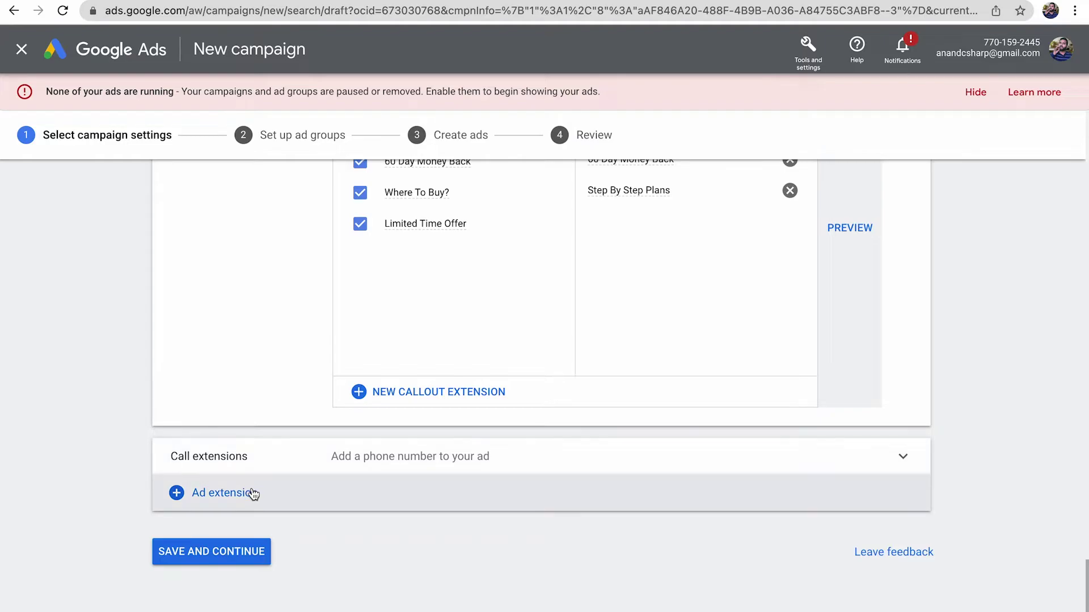
click(265, 551)
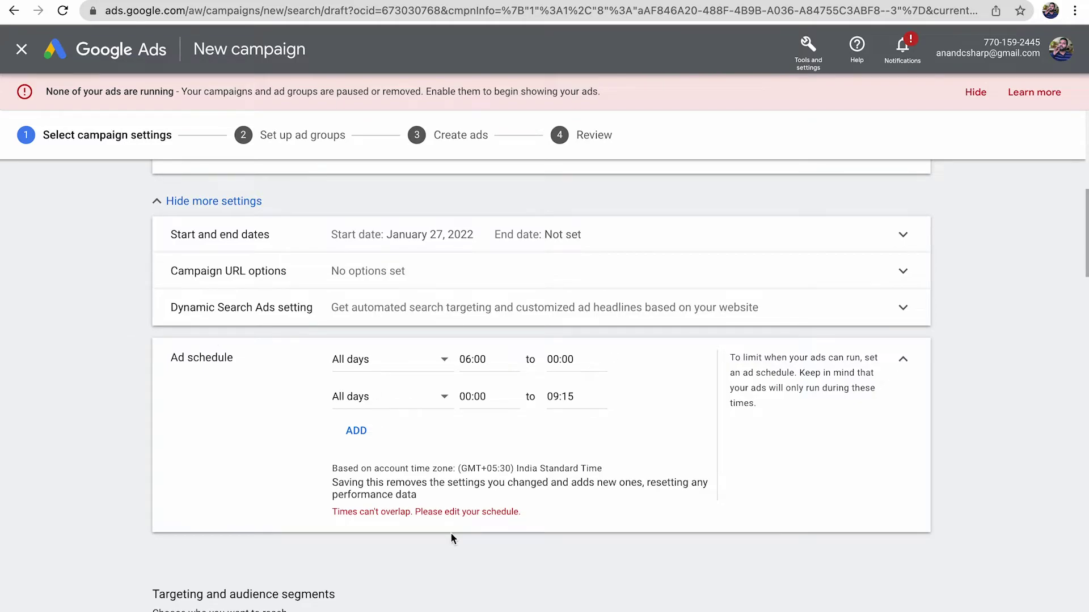
drag(338, 512, 538, 528)
Step: Set the second ad schedule's start time to 00:15 and try to save the campaign settings again
click(475, 395)
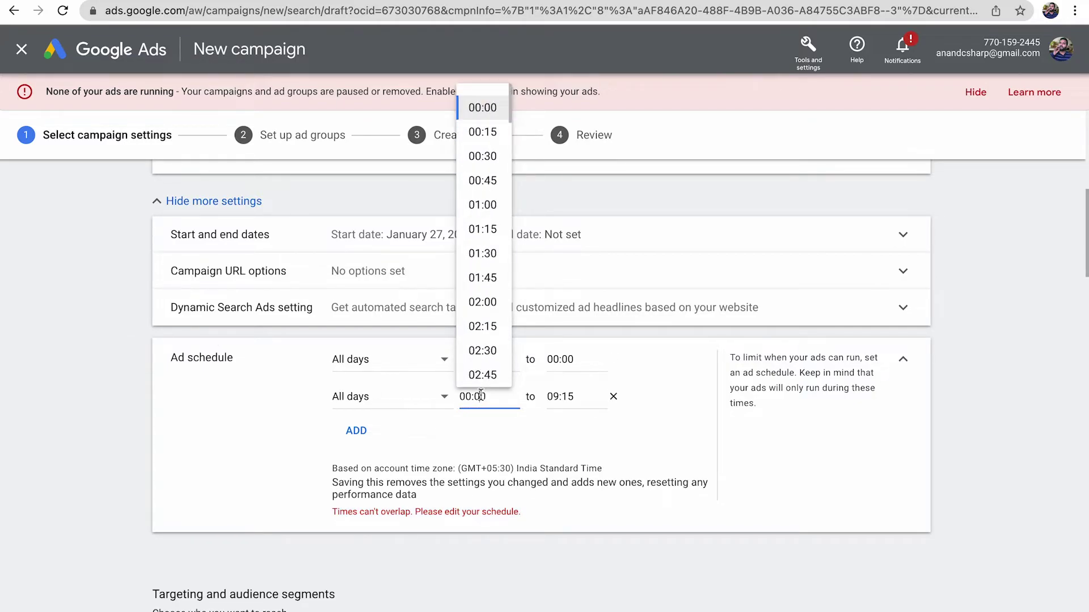
click(481, 132)
click(262, 464)
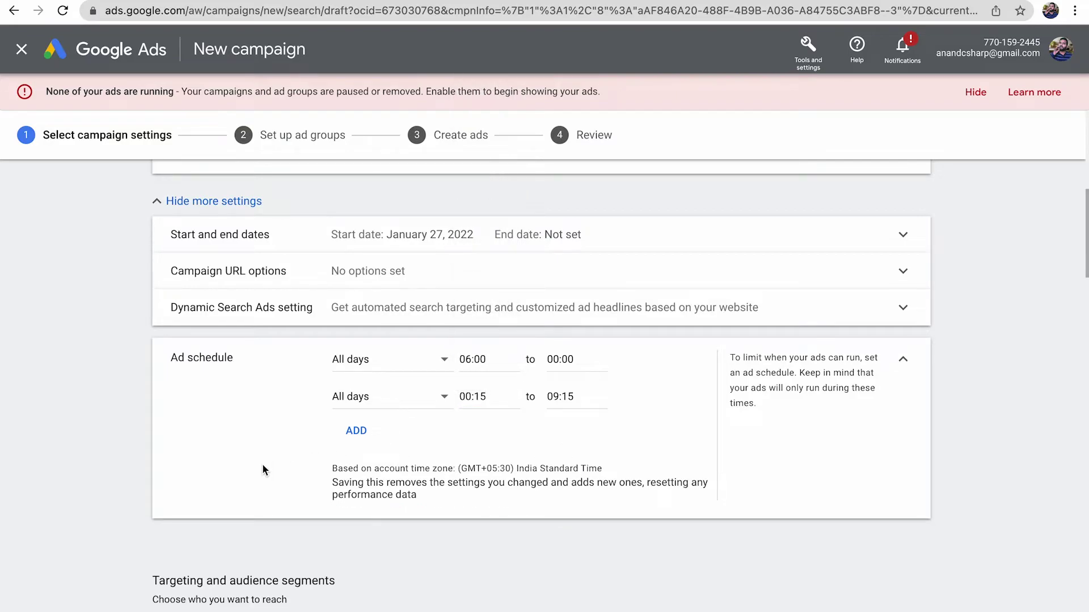
scroll(262, 464, down, 3)
scroll(263, 465, down, 10)
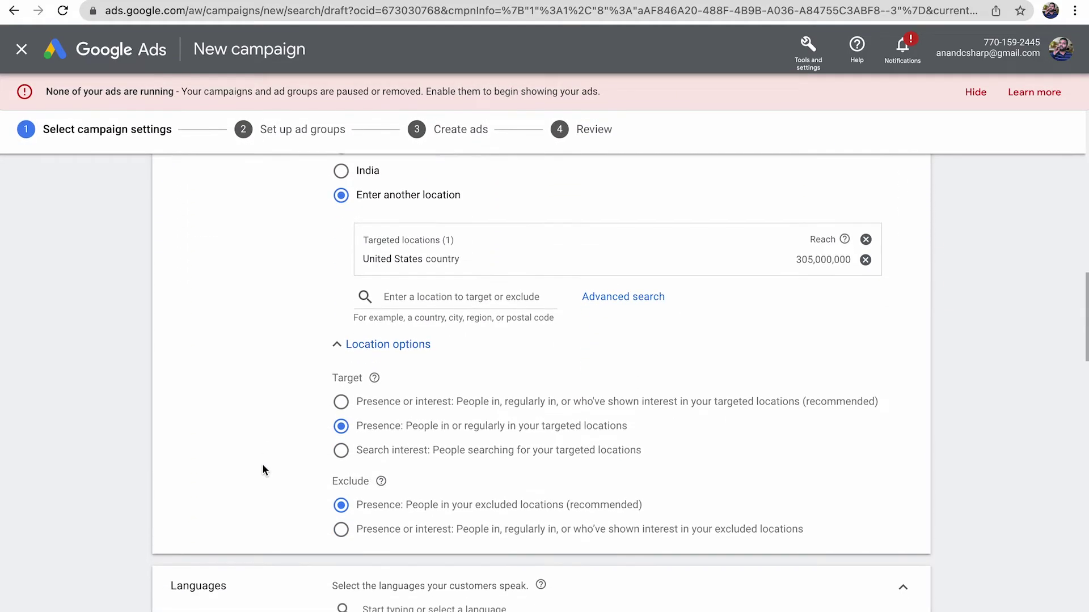
scroll(262, 469, down, 12)
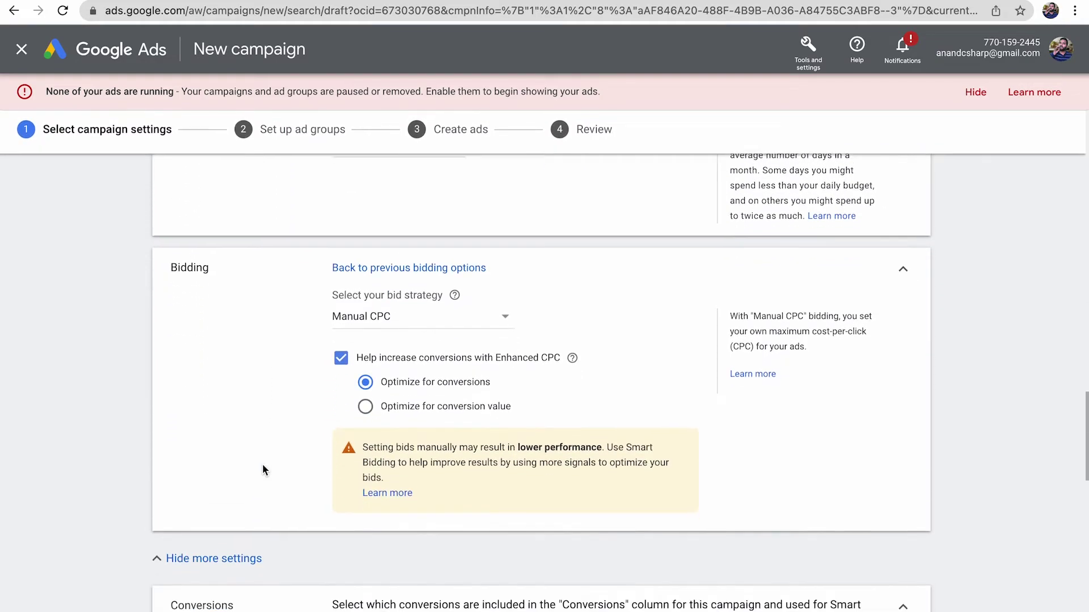
scroll(262, 469, down, 12)
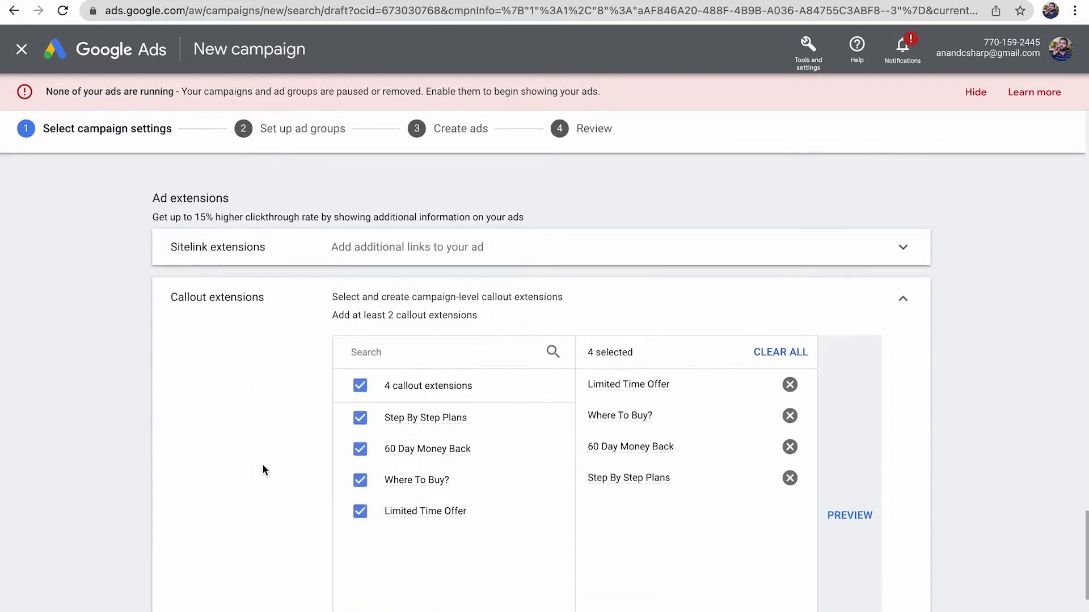
click(233, 551)
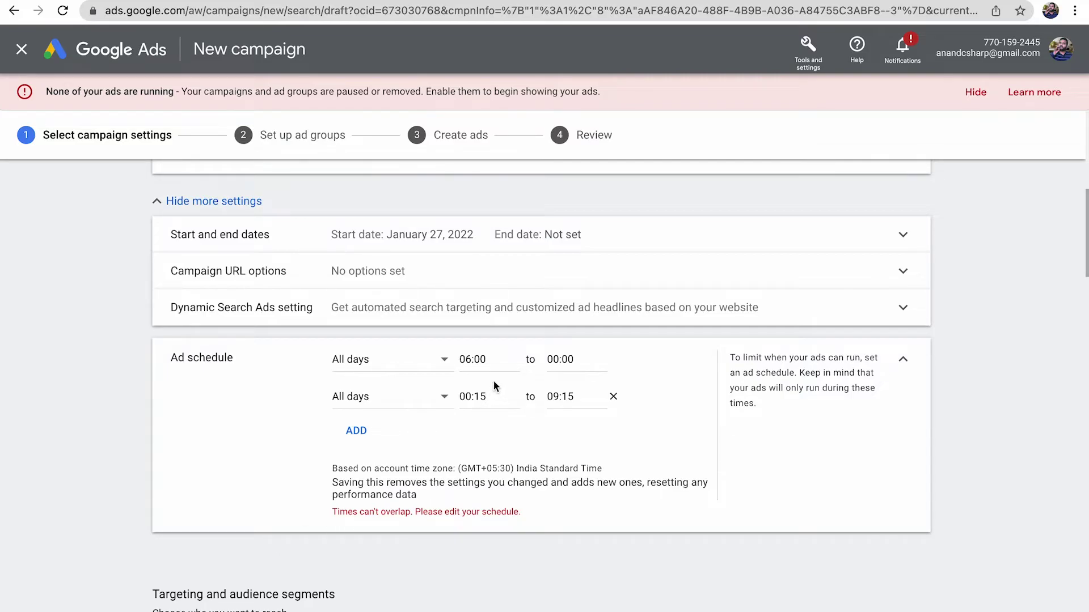
Step: Set the first ad schedule's start time to 18:00
click(575, 397)
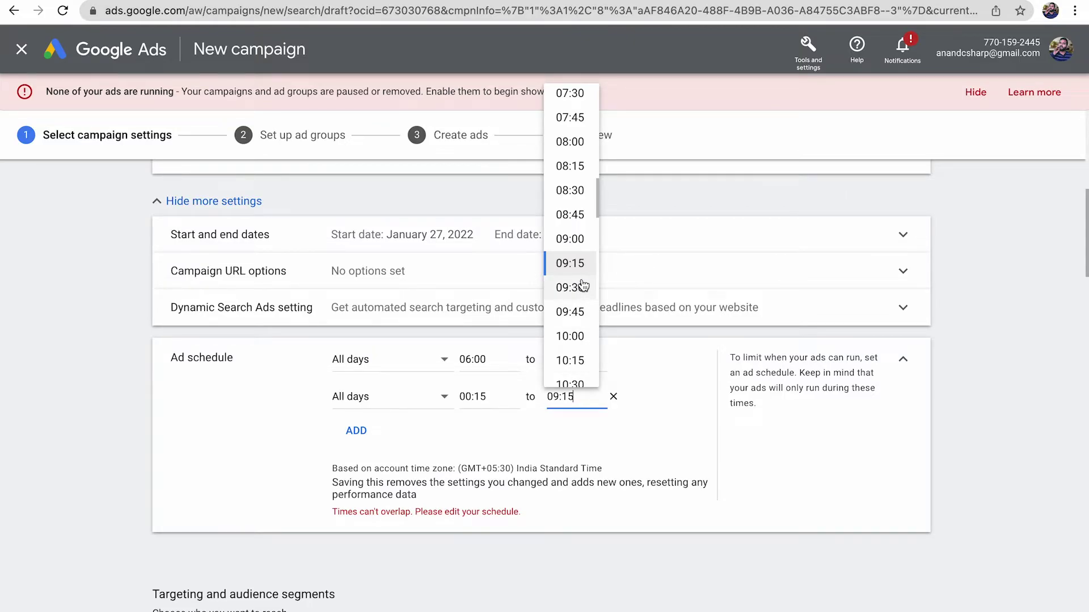
click(483, 358)
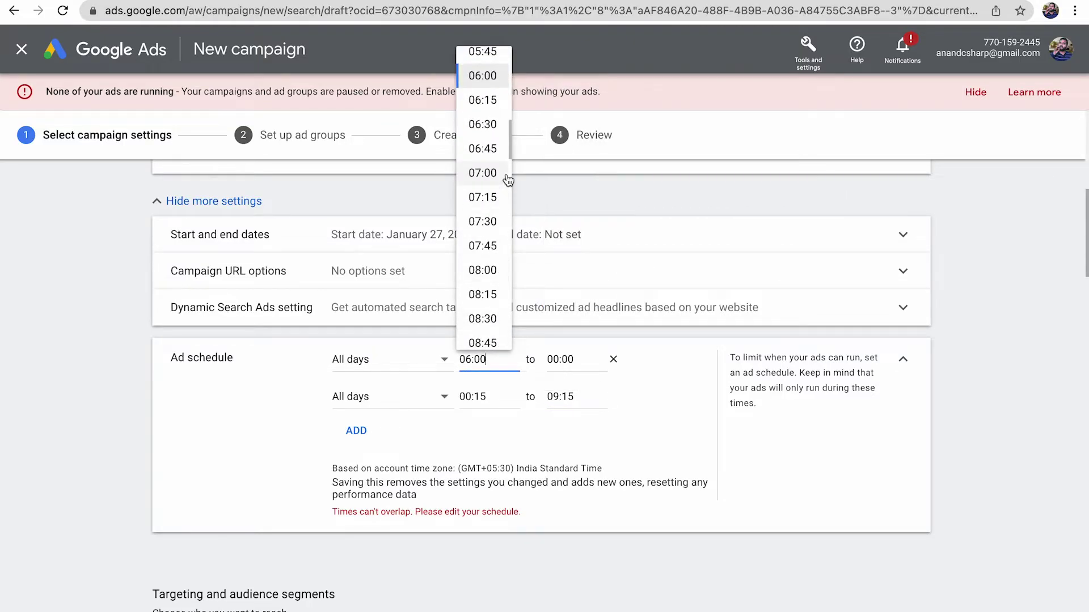
drag(513, 148, 509, 274)
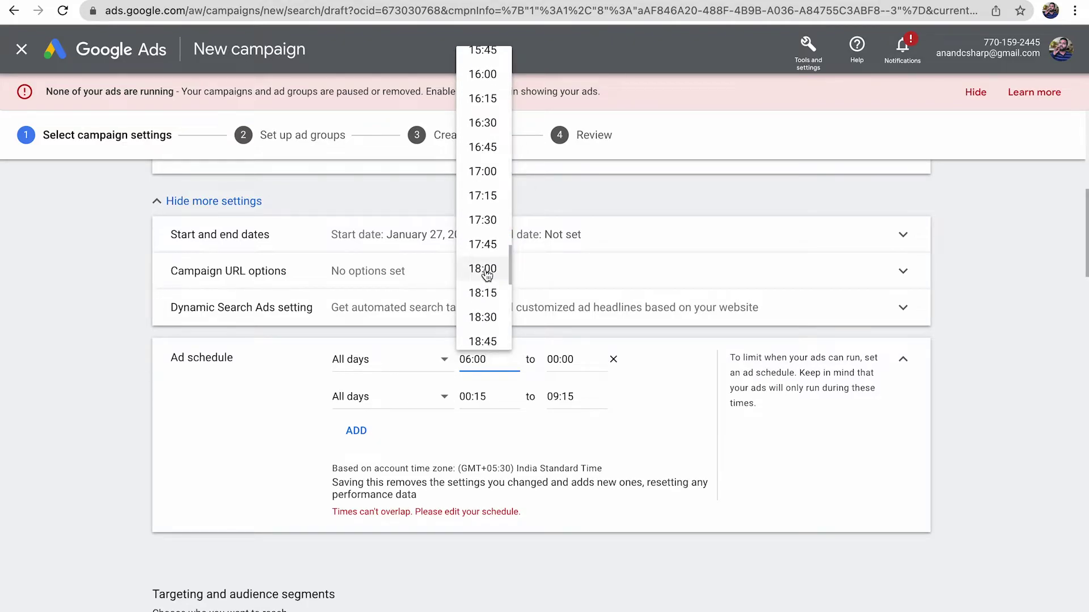
click(484, 270)
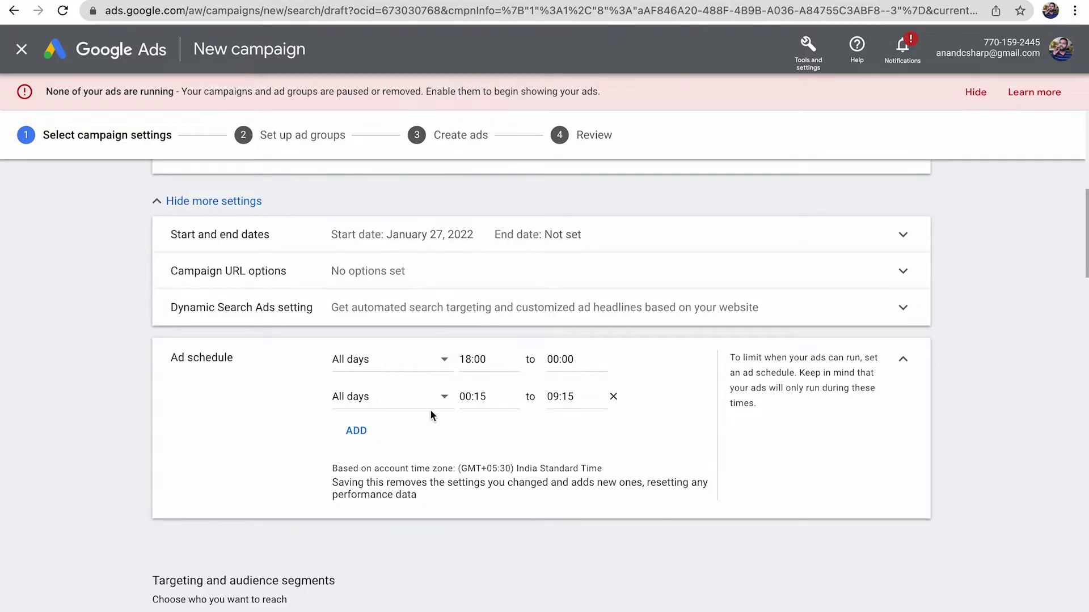
Step: Set the second ad schedule's start time to 00:00
click(494, 397)
key(BackSpace)
key(BackSpace)
key(BackSpace)
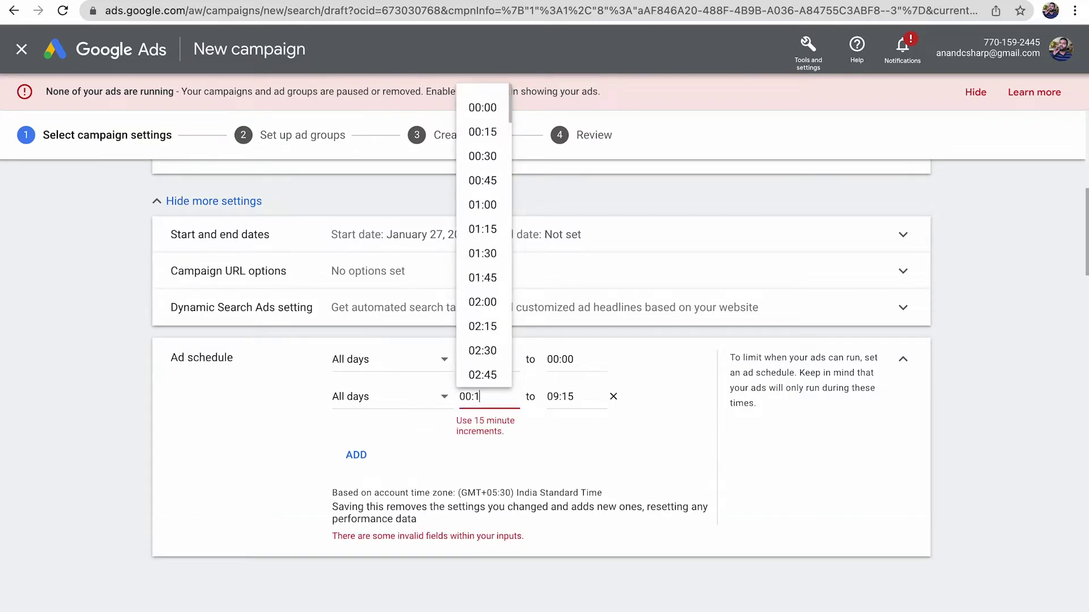
text(:00)
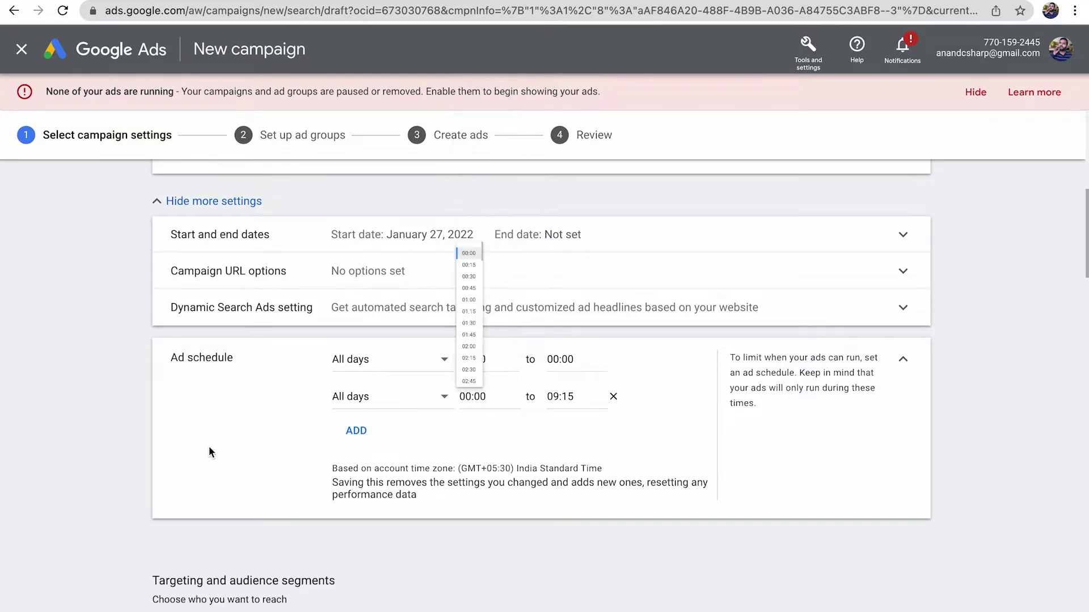
Step: Save the campaign settings with the corrected ad schedule and continue to the ad group setup
scroll(209, 447, down, 5)
scroll(209, 451, down, 12)
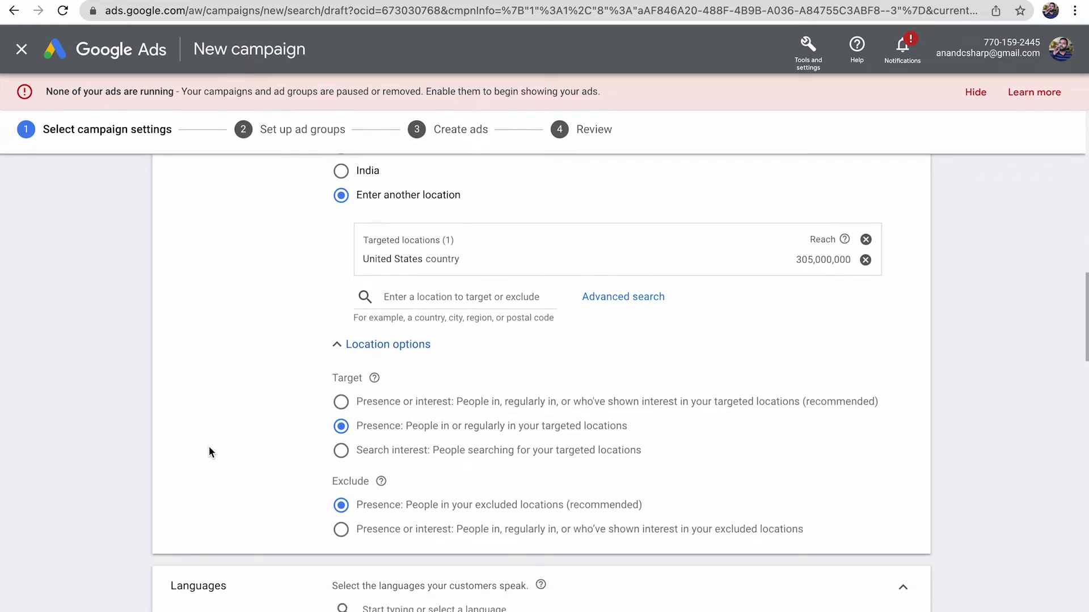
scroll(209, 452, down, 13)
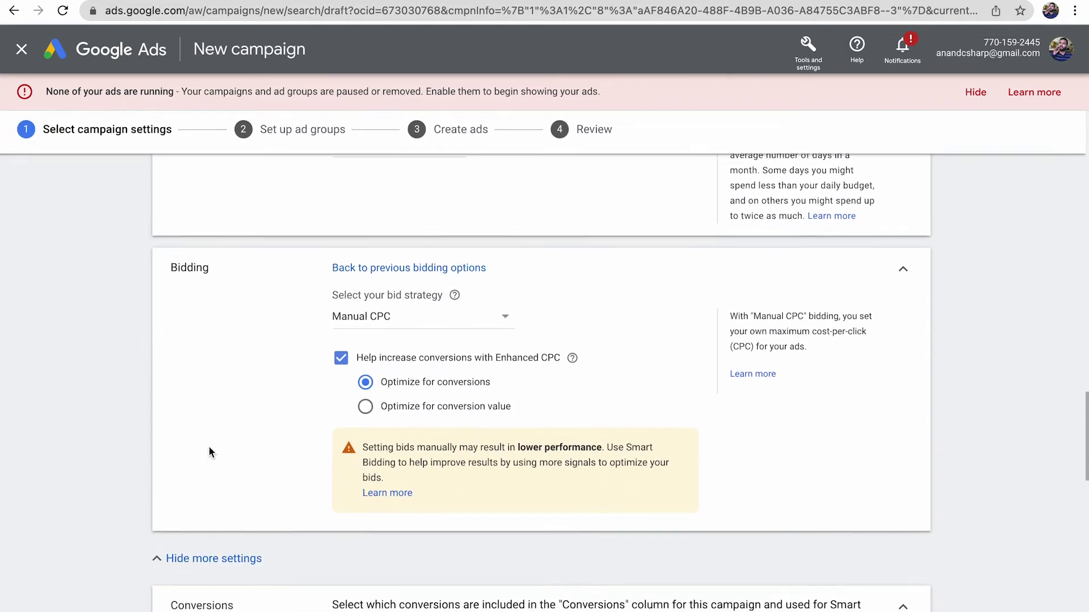
scroll(210, 450, down, 7)
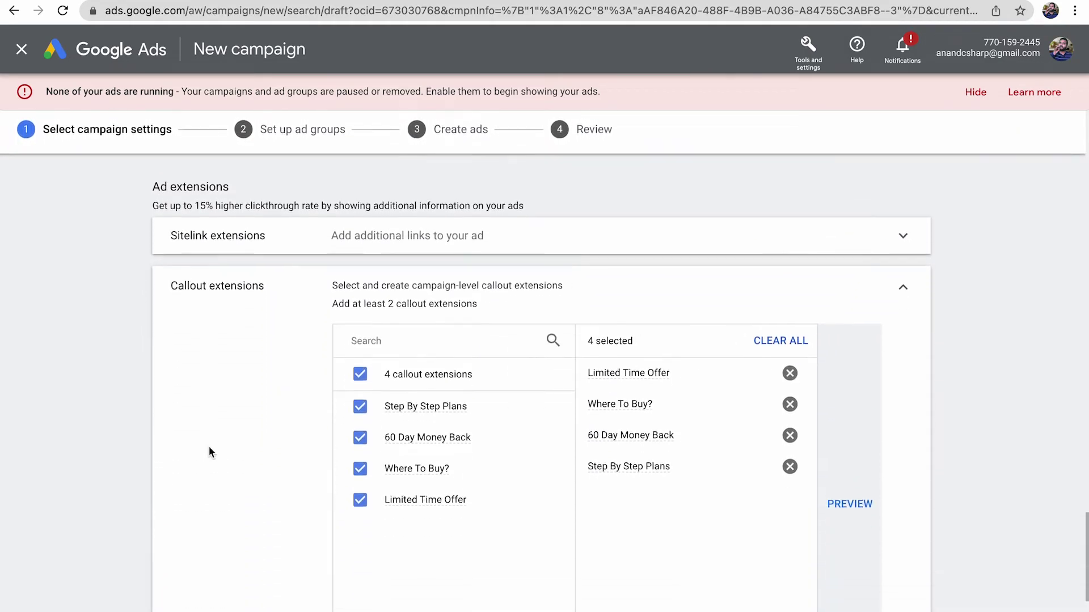
click(226, 550)
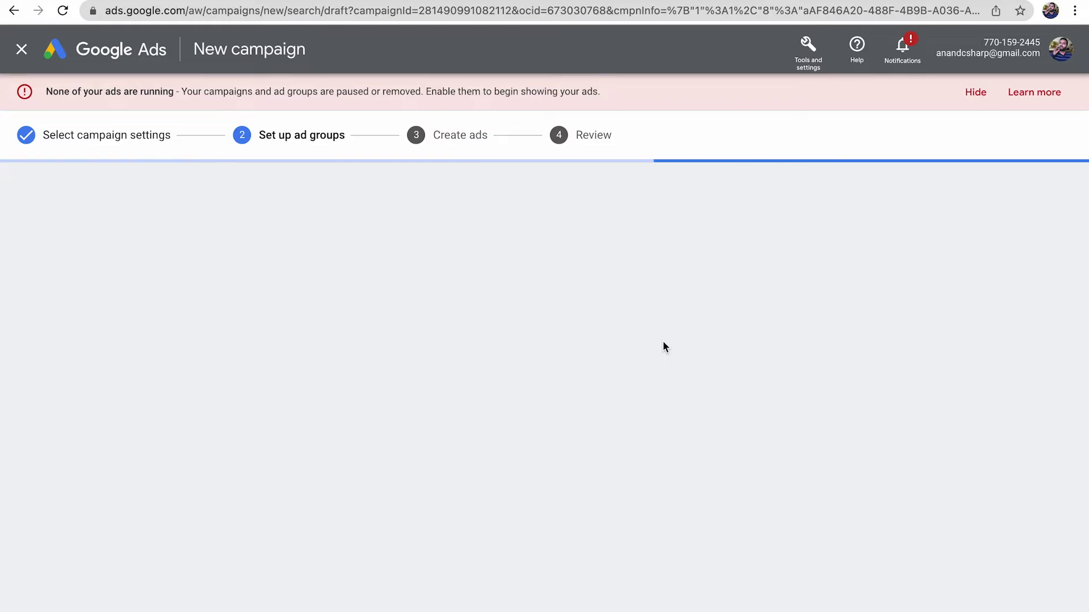
Step: Name the ad group Ads-Review and set its default bid to ₹100
key(ctrl+a)
text(Ads-)
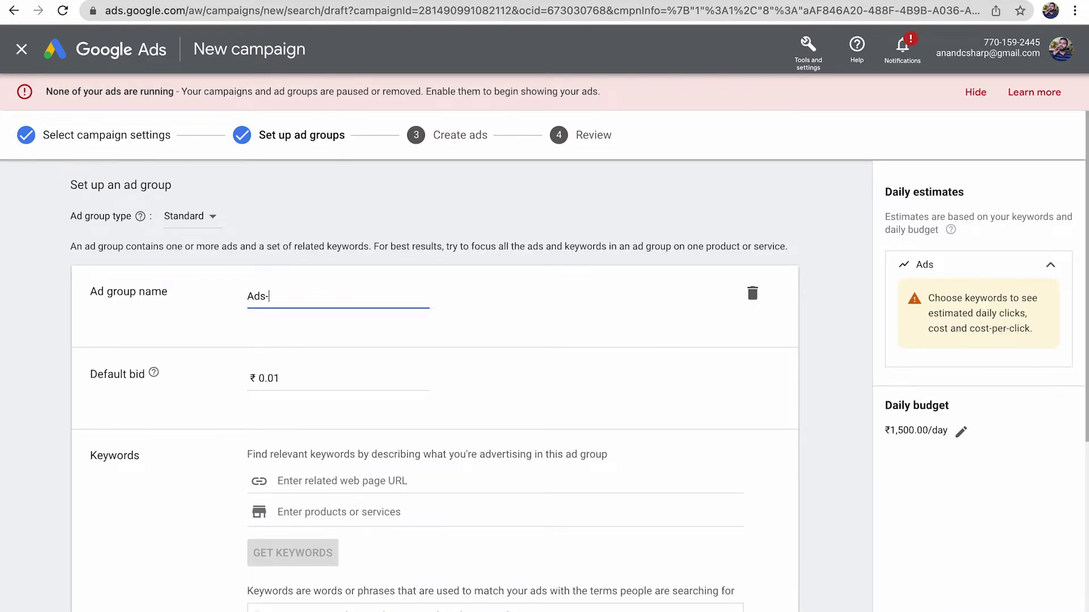
text(Review)
click(282, 388)
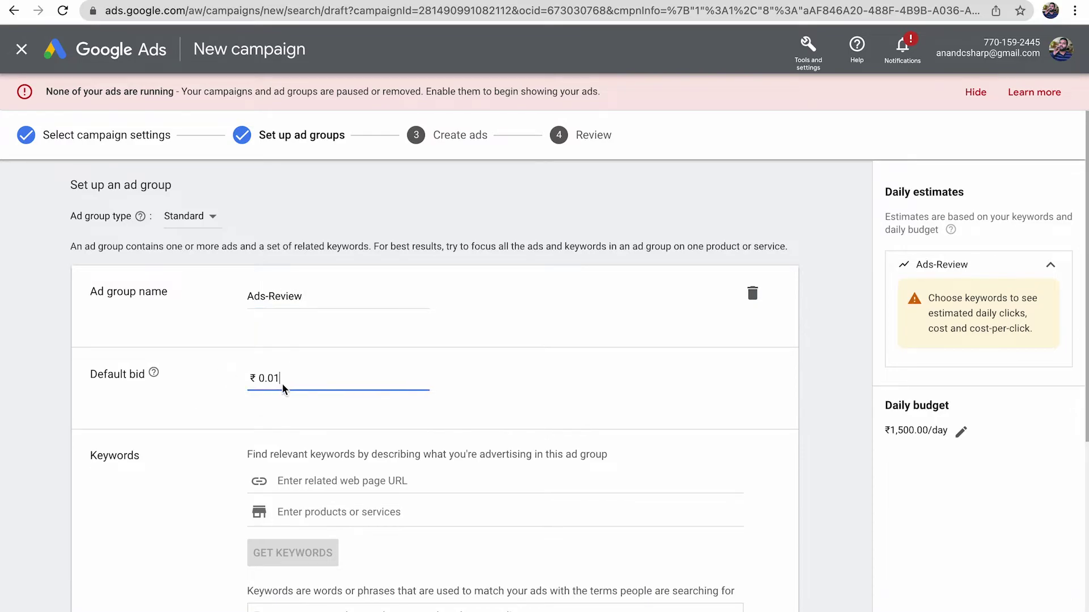
drag(281, 377, 253, 375)
text(100)
click(506, 397)
scroll(507, 397, down, 5)
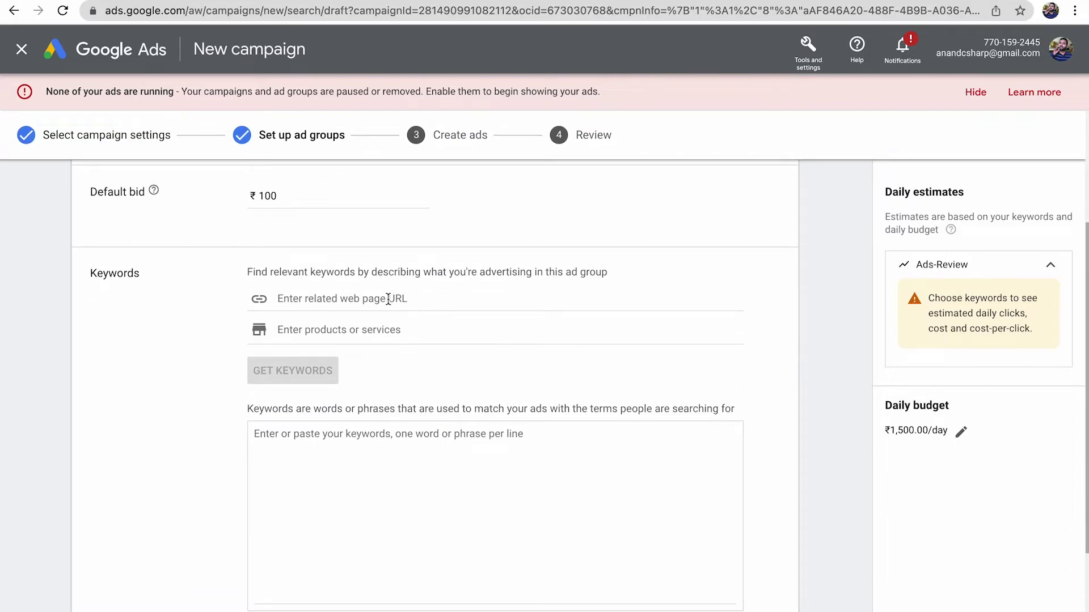
click(433, 459)
text(Limited Time Offer)
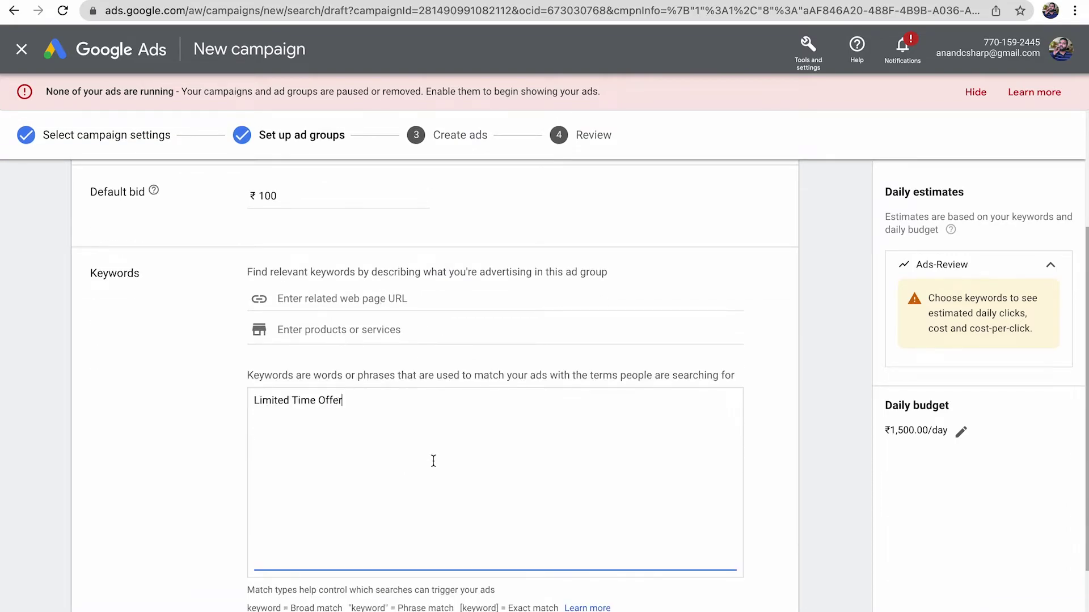
drag(357, 403, 216, 369)
key(BackSpace)
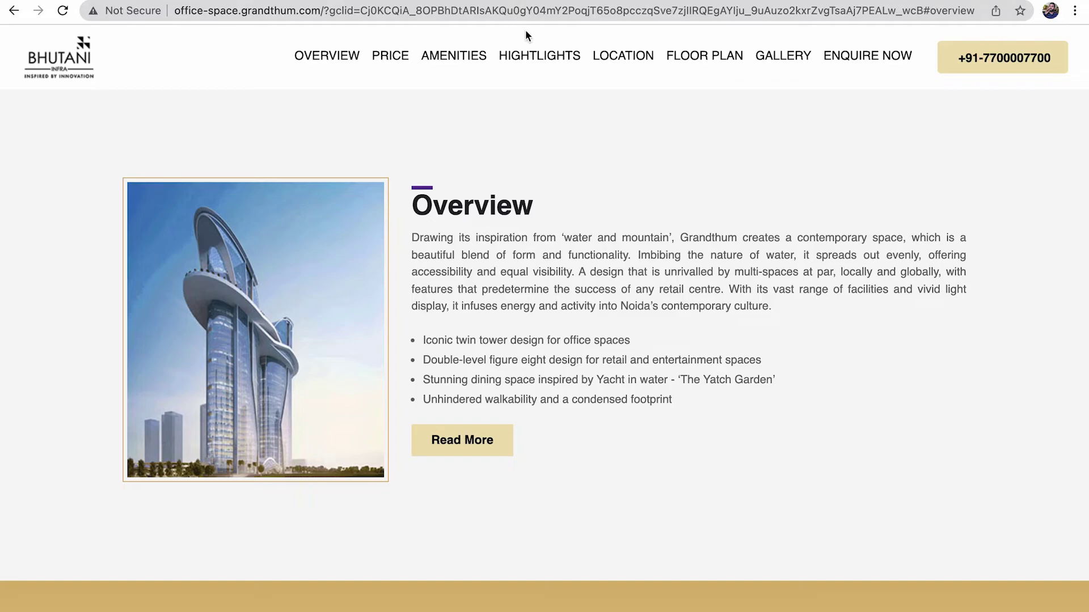
click(504, 11)
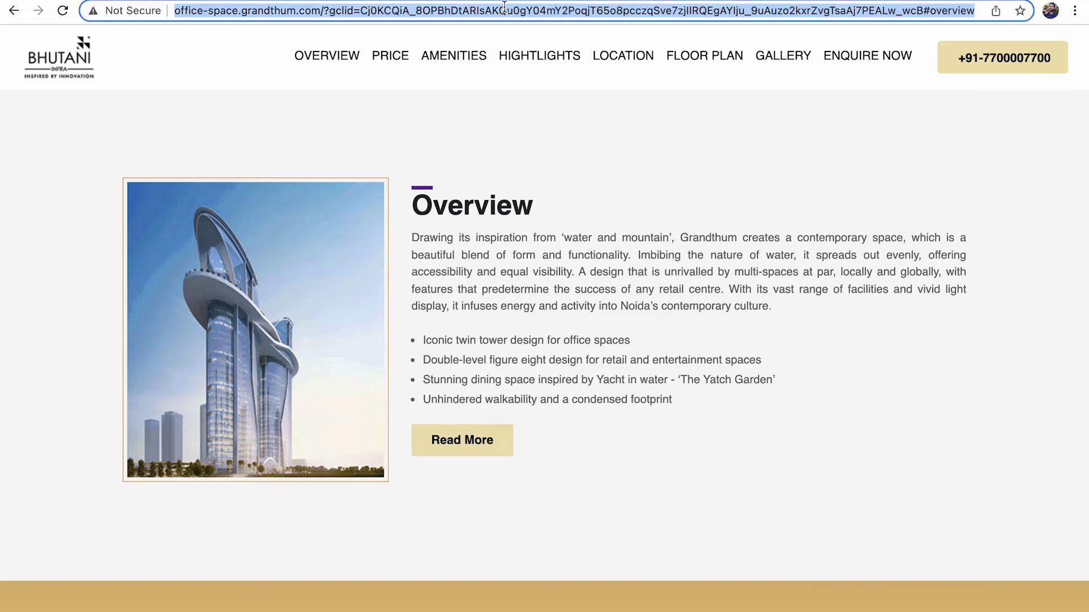
key(BackSpace)
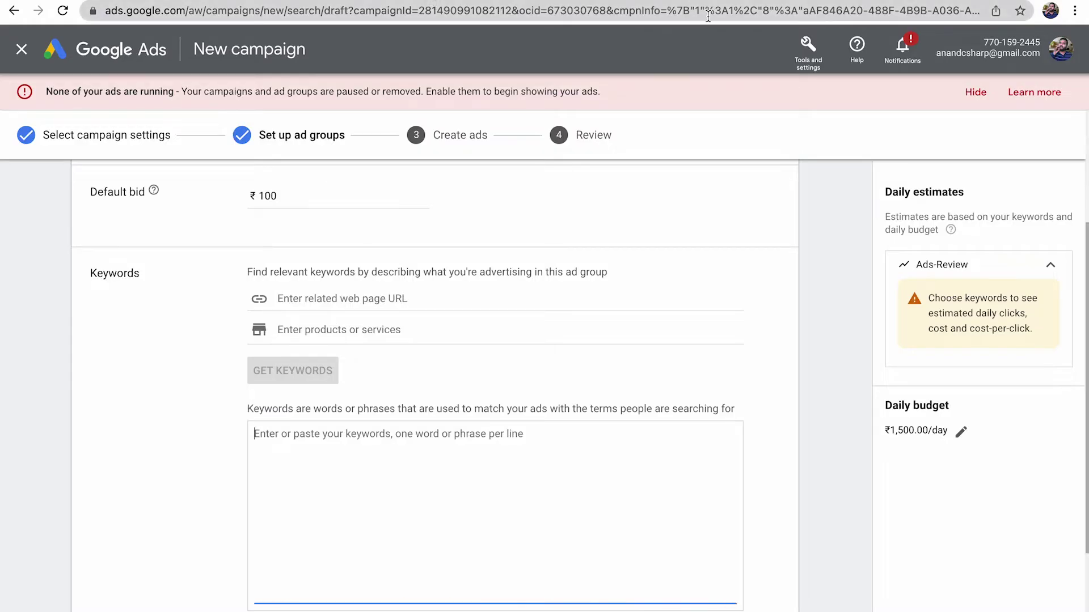
Step: Open Keyword Planner in a separate browser tab and switch to it
click(807, 48)
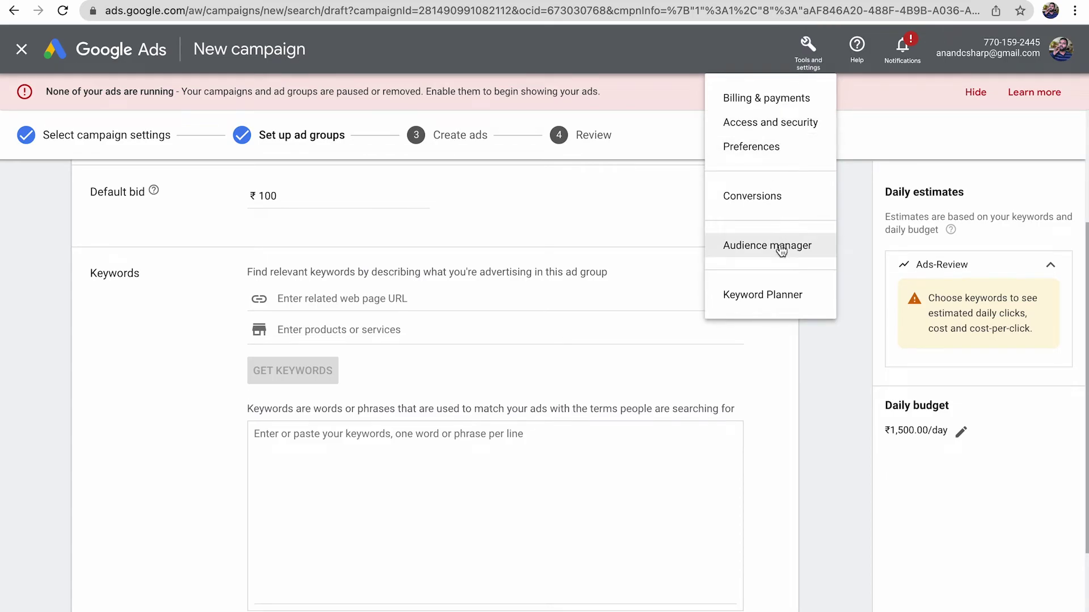
right_click(777, 296)
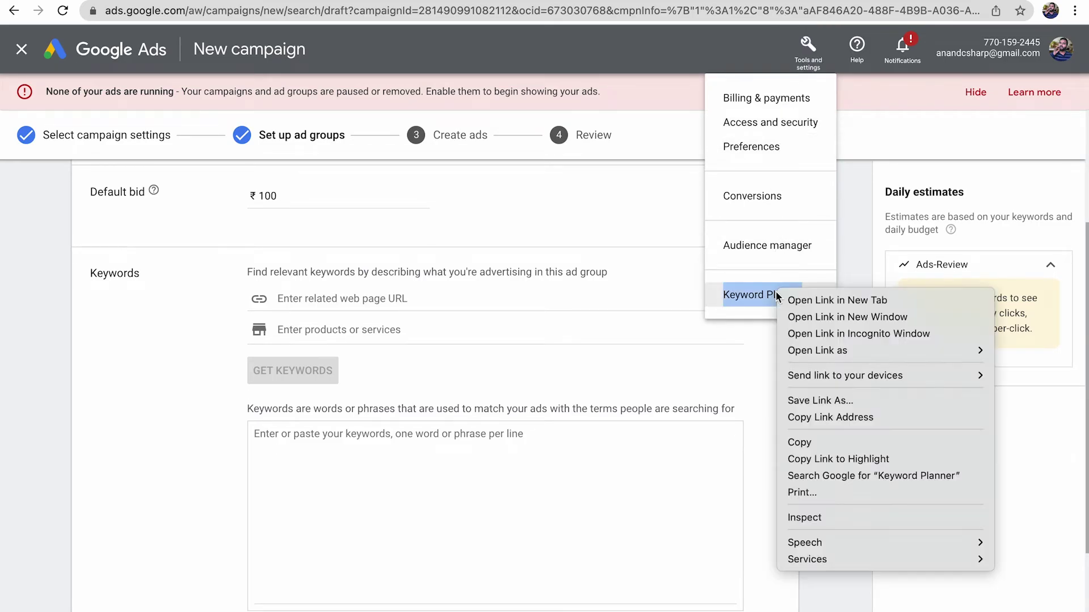
click(809, 301)
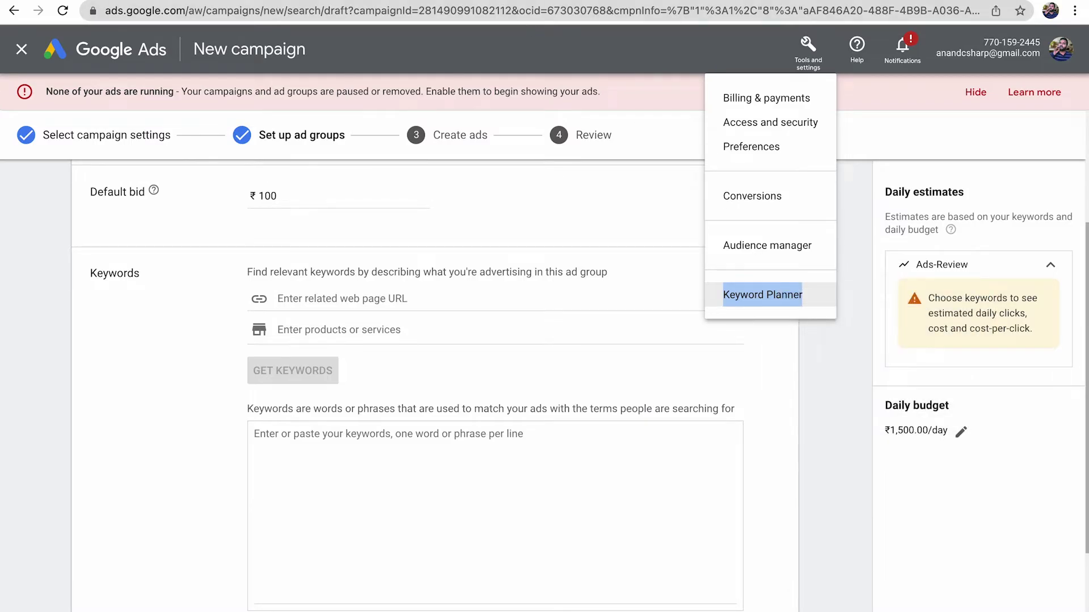
click(532, 1)
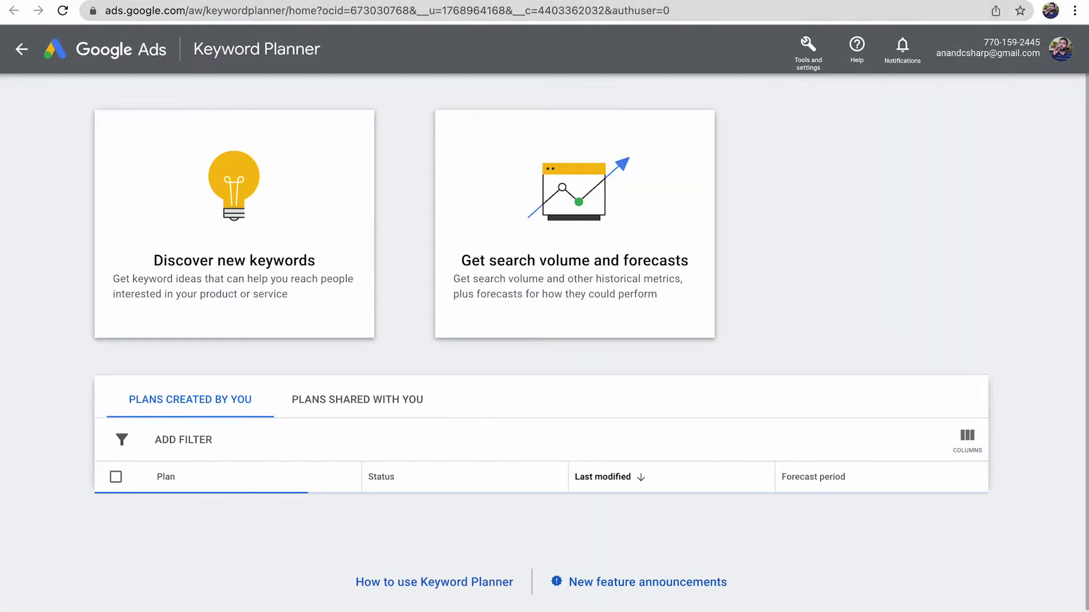
click(664, 2)
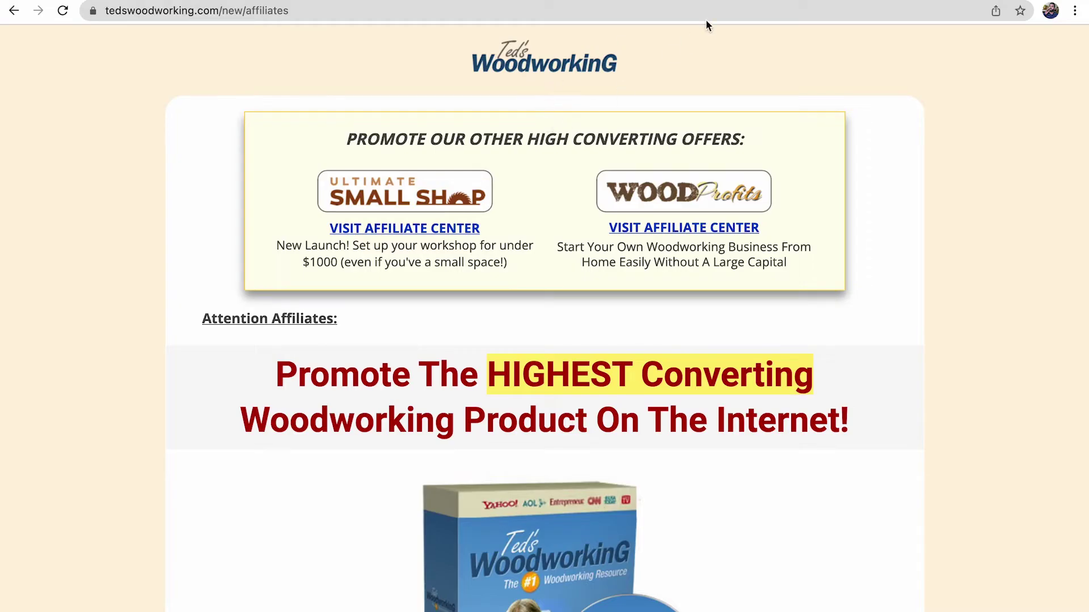
click(736, 3)
click(344, 125)
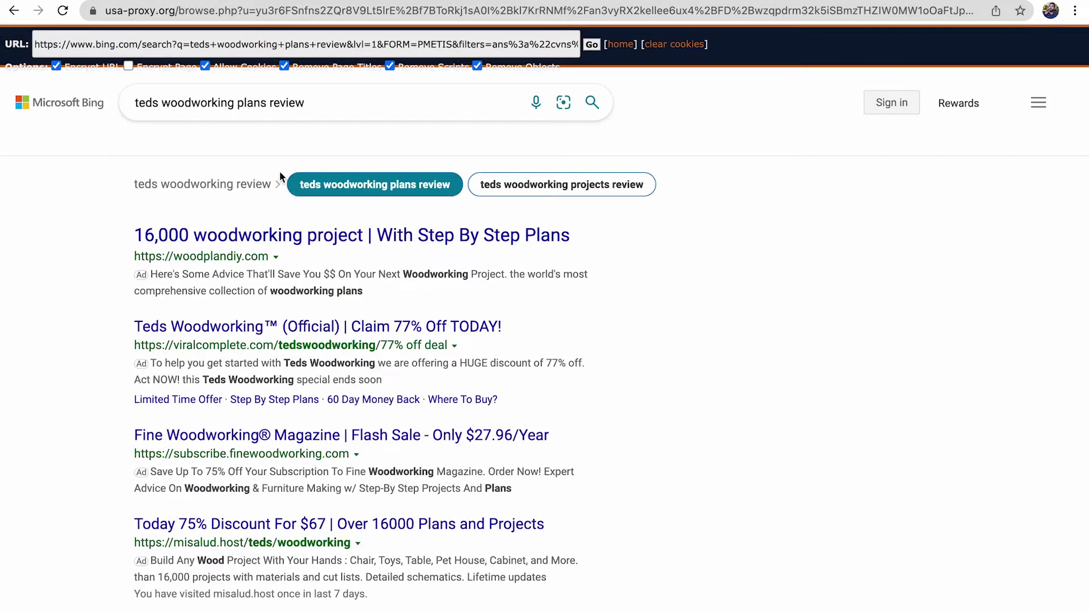
click(149, 91)
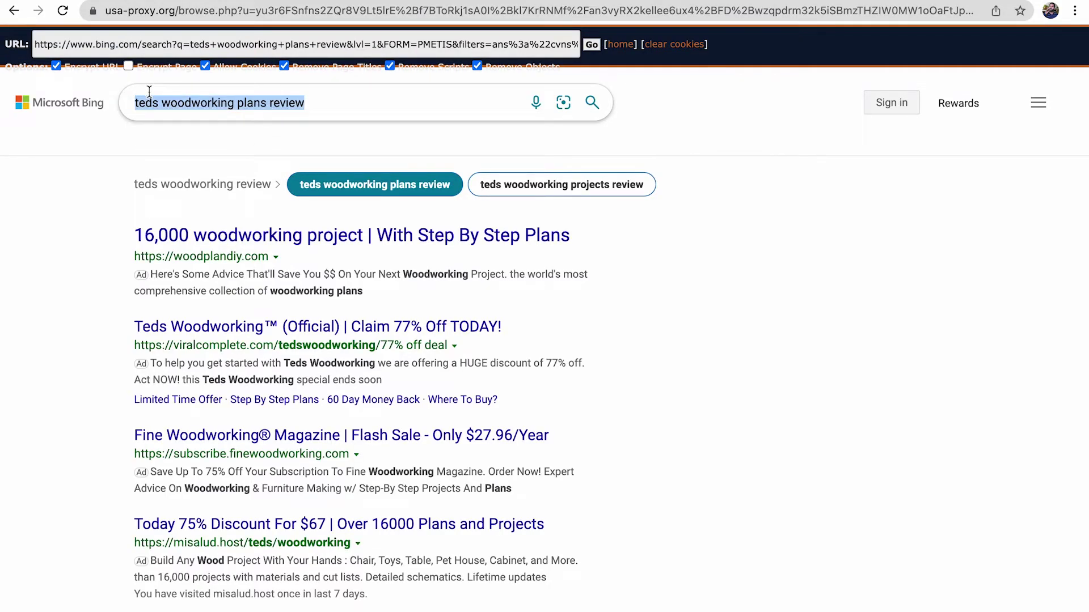
key(BackSpace)
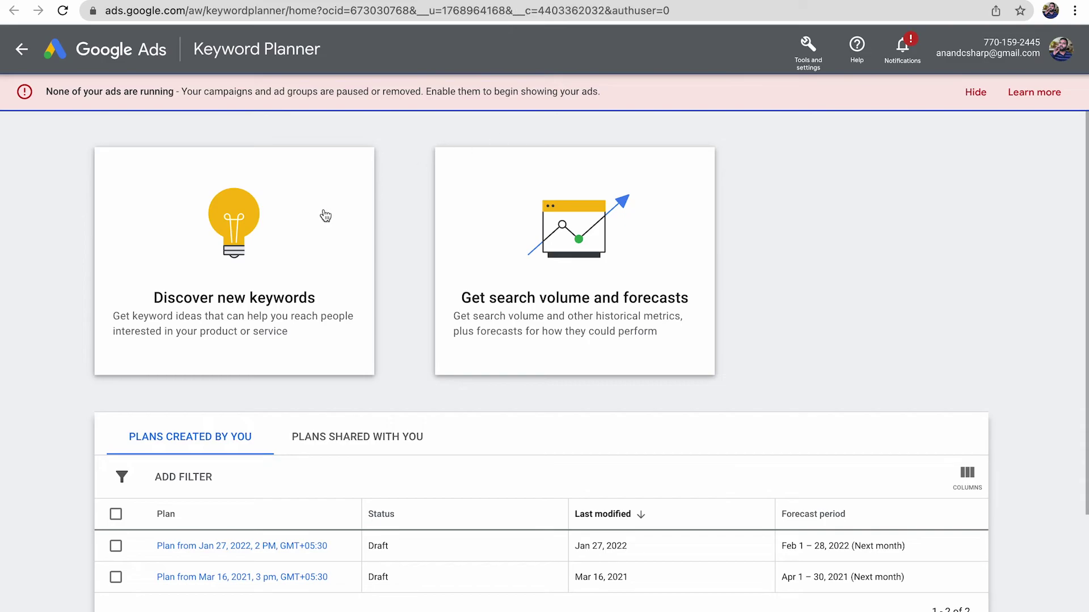
click(321, 214)
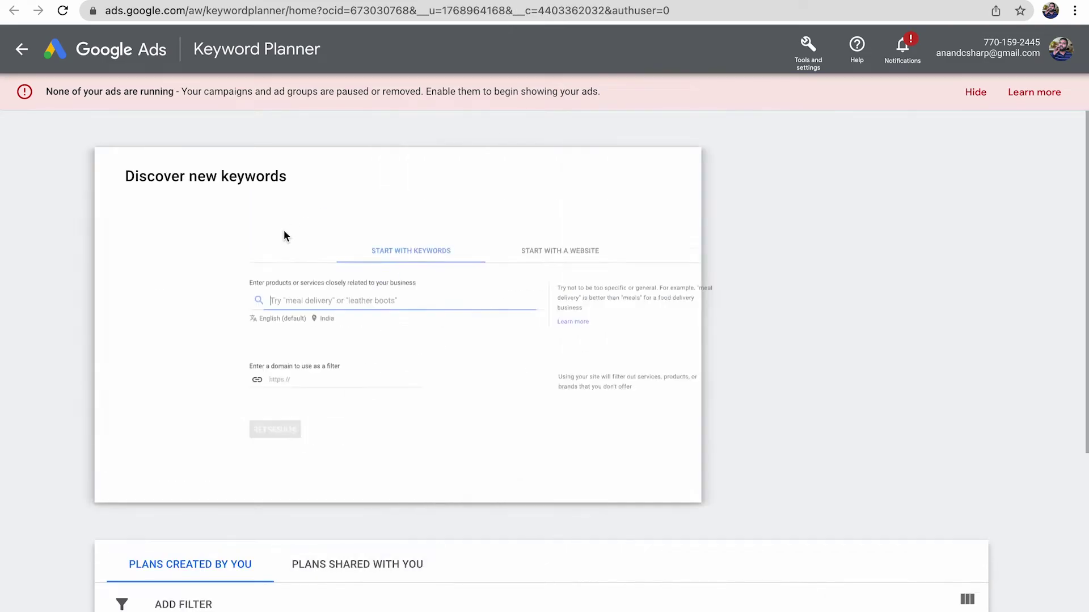
click(104, 355)
Step: Open the saved keyword plan from Jan 27, 2022 in Keyword Planner
scroll(104, 355, down, 3)
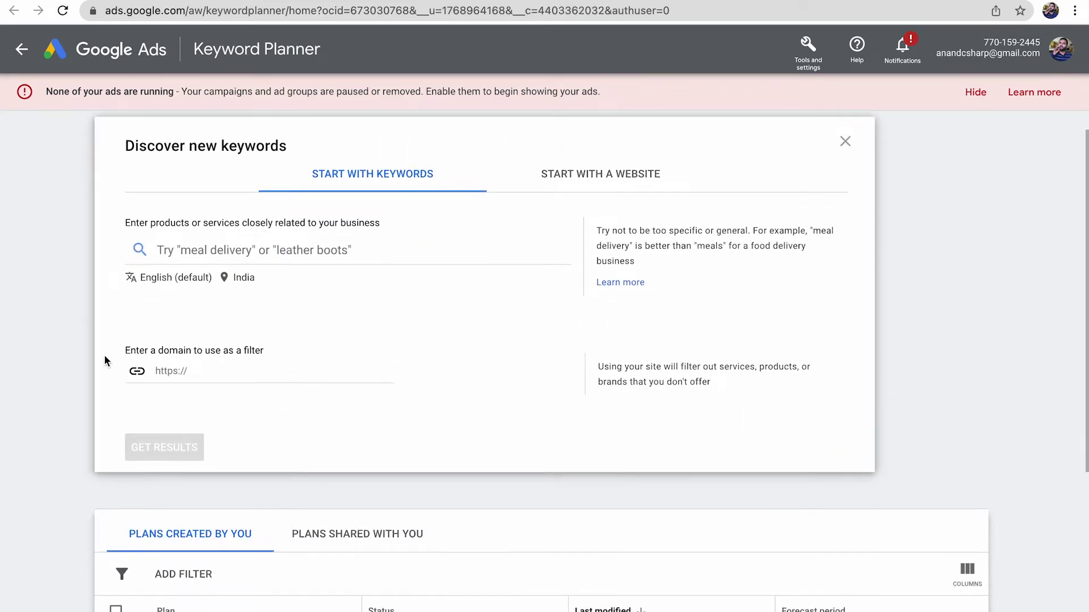
scroll(104, 355, down, 1)
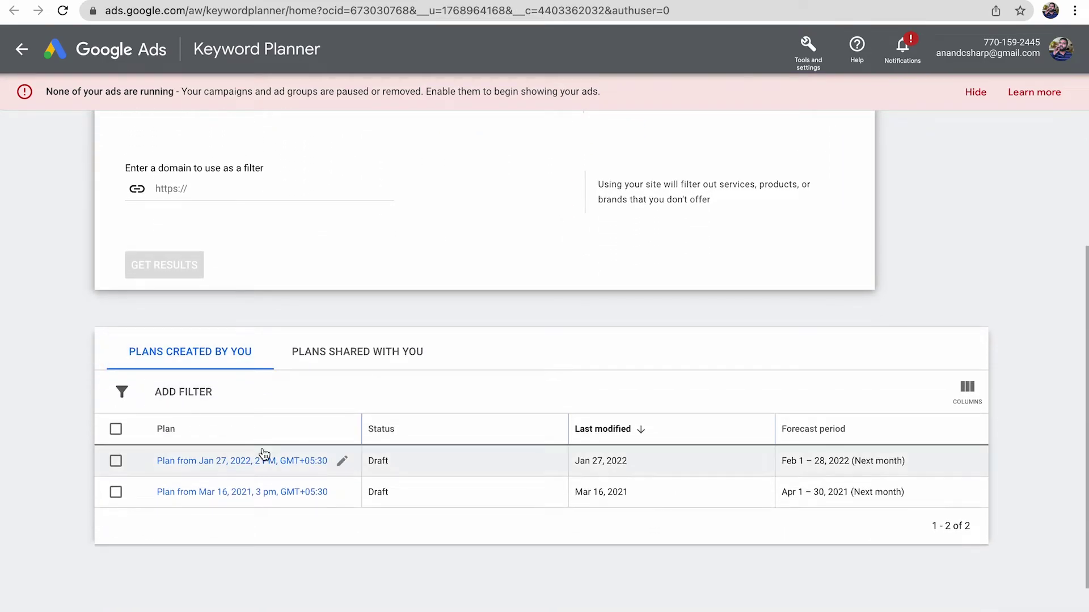
click(238, 461)
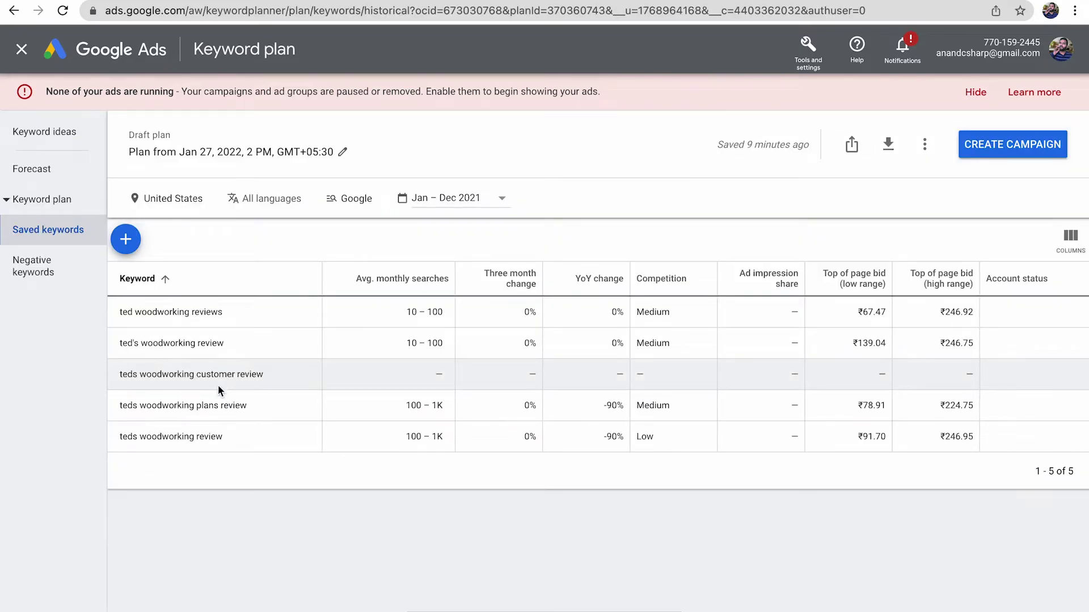
Step: Copy the saved keyword "ted woodworking reviews" into the ad group's keyword list in the new campaign
mouse_move(122, 313)
mouse_down()
mouse_move(233, 312)
mouse_move(117, 310)
mouse_up()
key(ctrl+c)
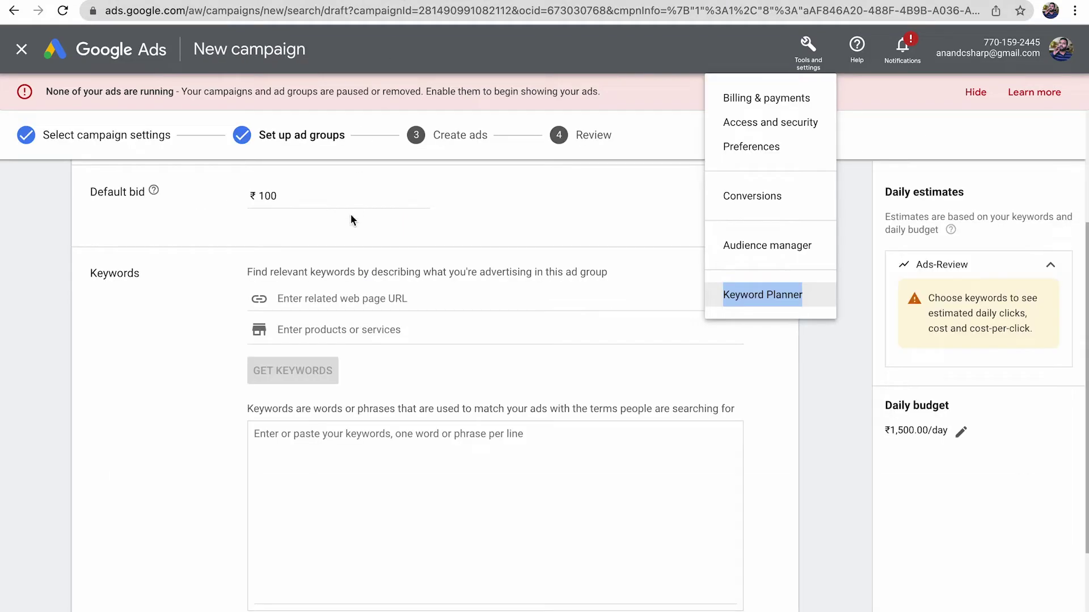
click(361, 425)
key(ctrl+v)
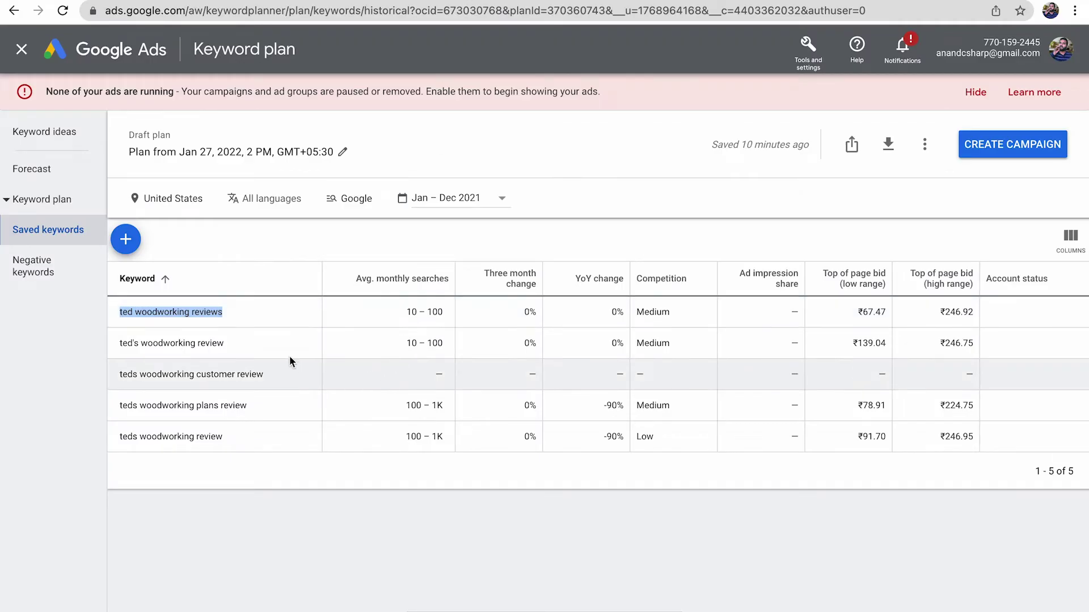
Step: Add the saved plan's keywords "ted's woodworking review" and "teds woodworking plans review" to the ad group's keywords, each on its own line
drag(230, 342, 130, 340)
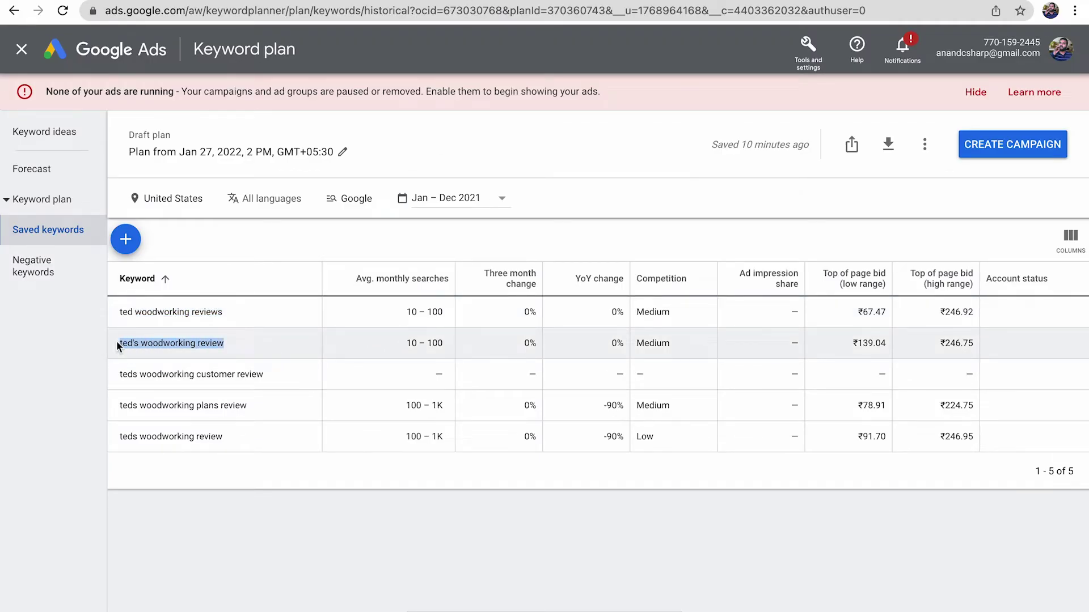
click(399, 2)
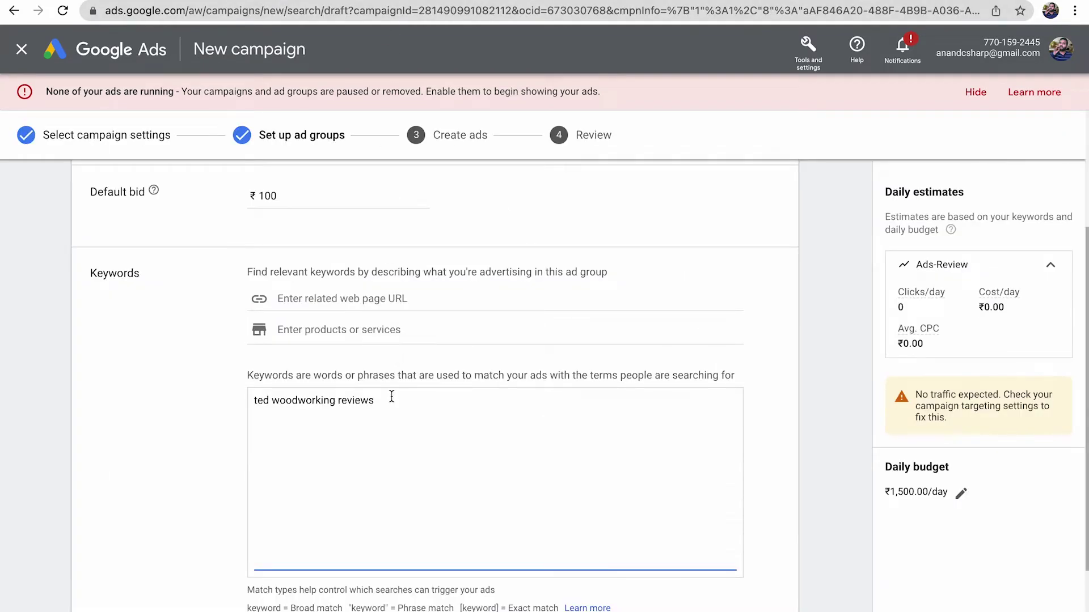
text(ted's woodworking review)
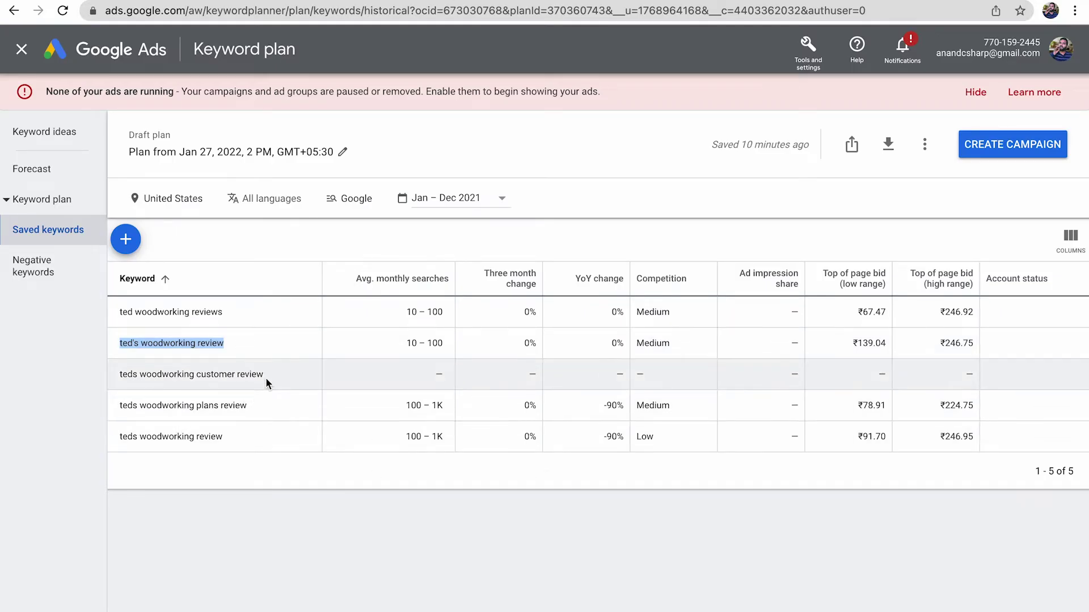
drag(264, 376, 120, 376)
drag(265, 395, 120, 402)
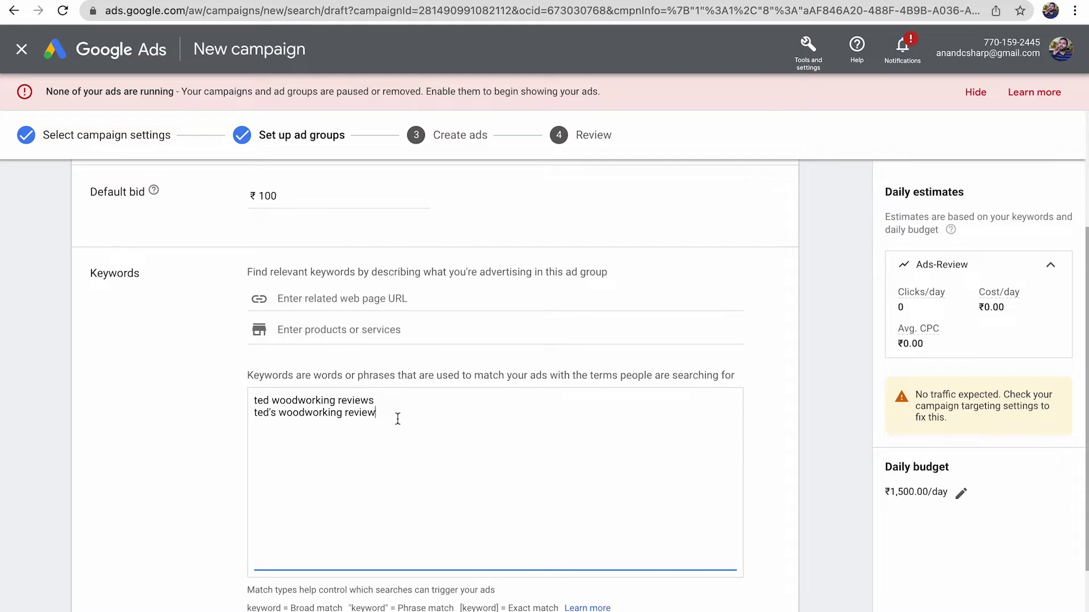
text(teds woodworking plans review)
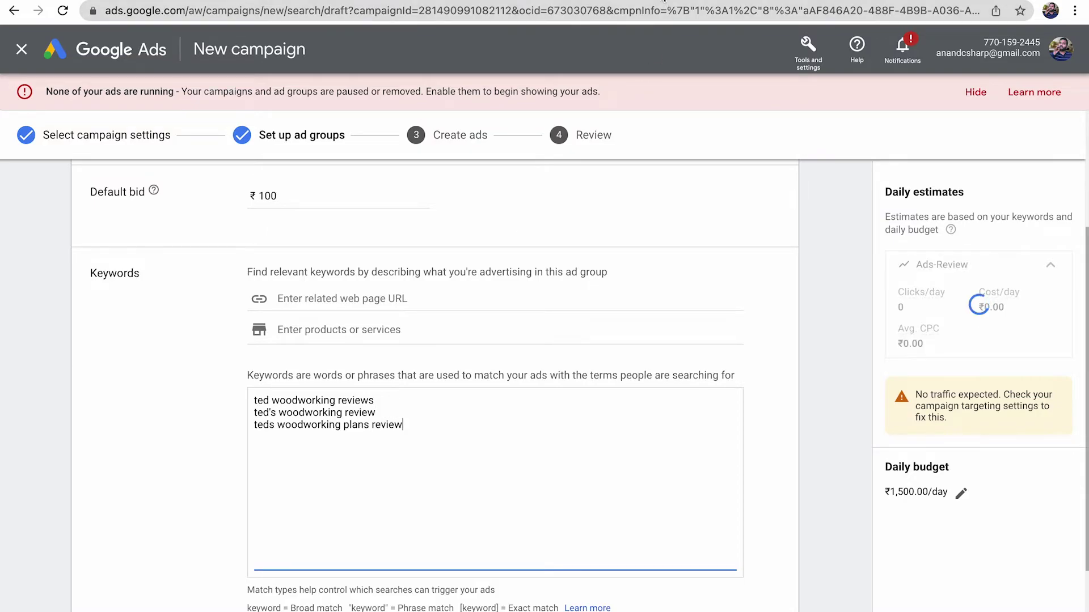
Step: Copy the keyword "teds woodworking review" from the saved plan onto a new line of the ad group's keywords
key(ctrl+Tab)
drag(229, 435, 122, 434)
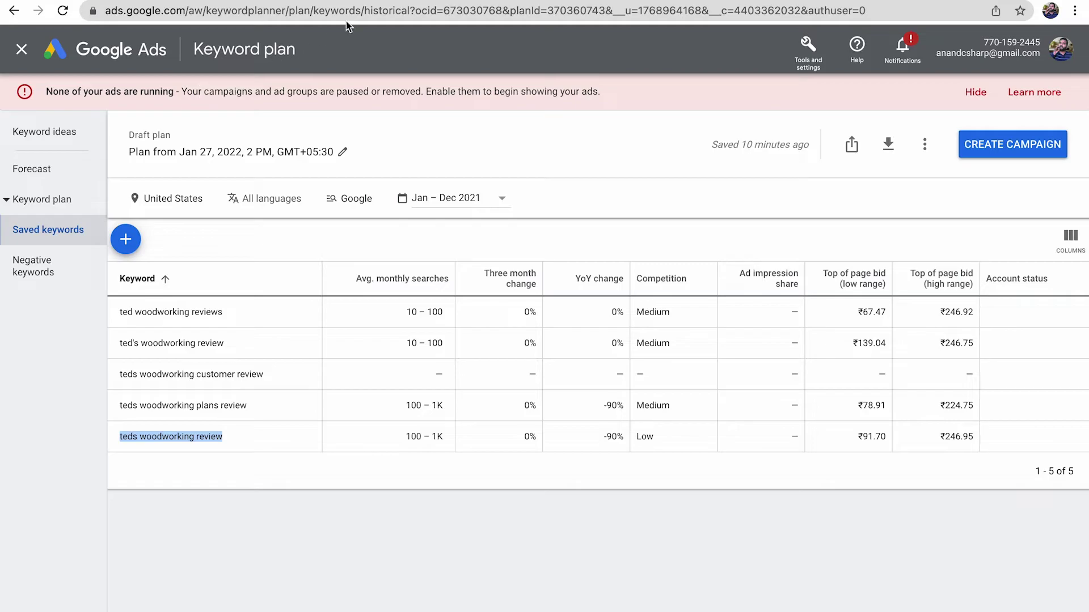
key(ctrl+Tab)
key(ctrl+Tab)
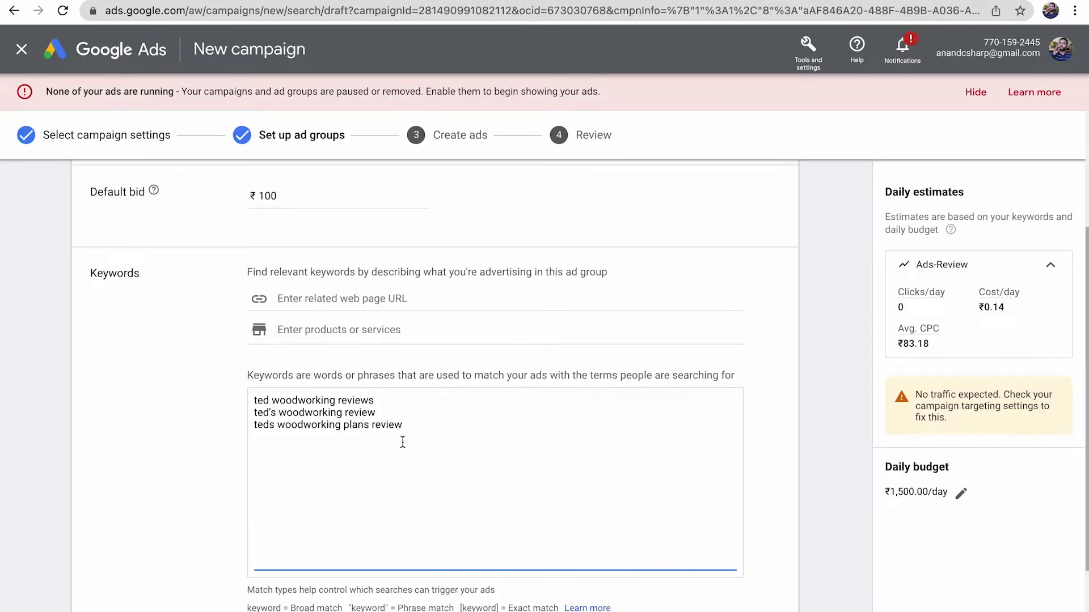
text(teds woodworking review)
Step: Make all four ad group keywords exact match by enclosing each one in square brackets
key(ctrl+Home)
text([)
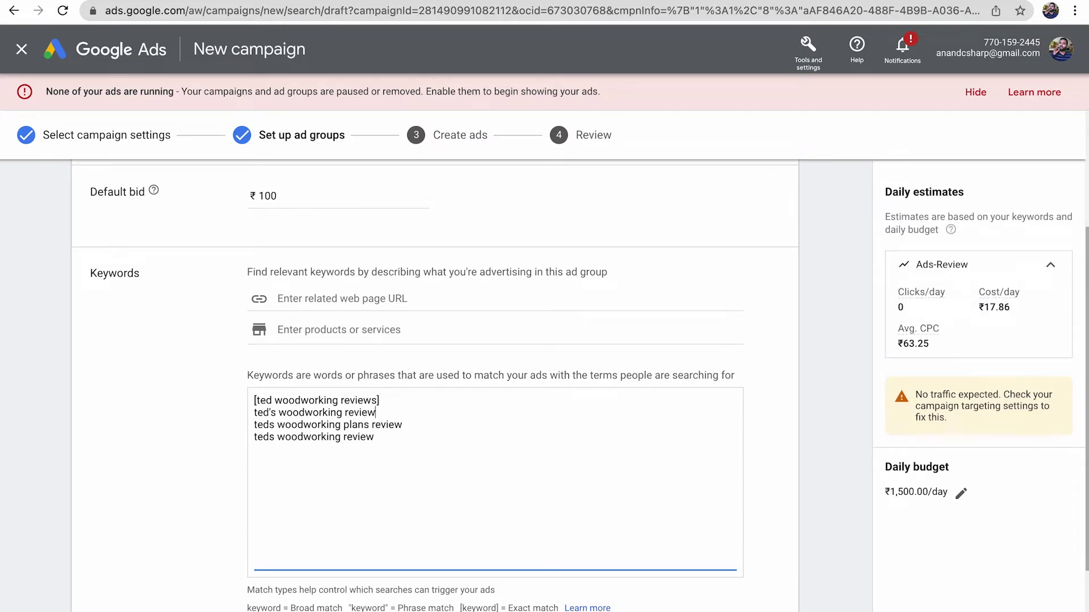
text(])
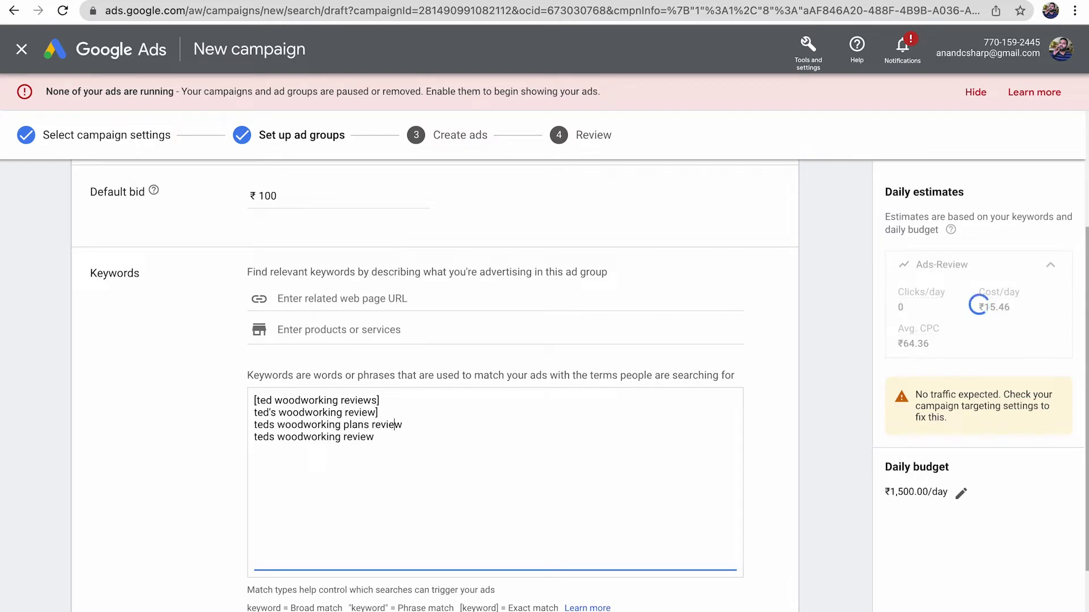
click(402, 425)
click(343, 425)
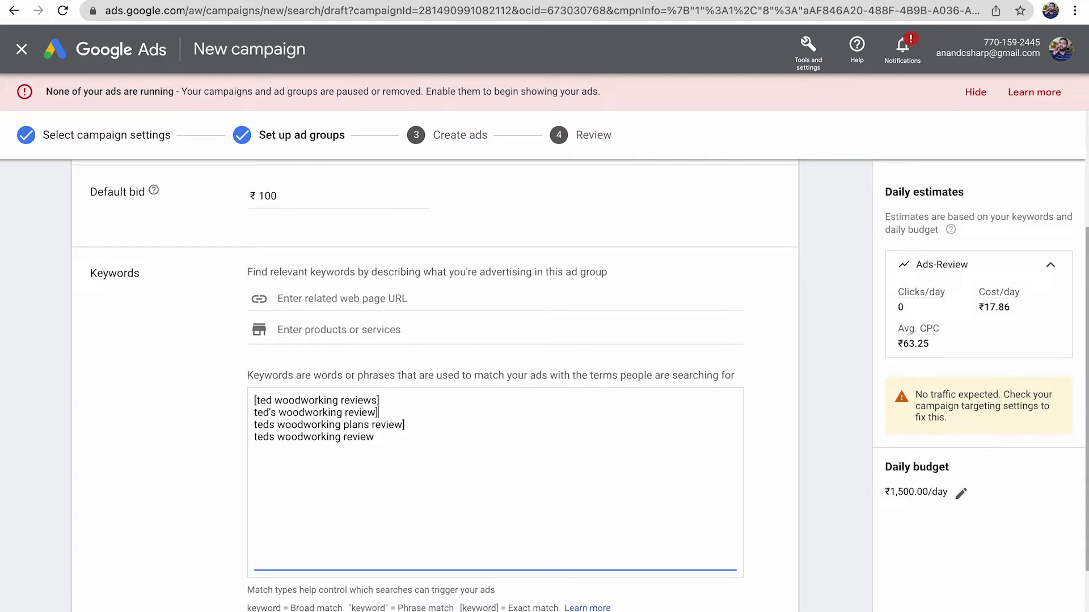
text([)
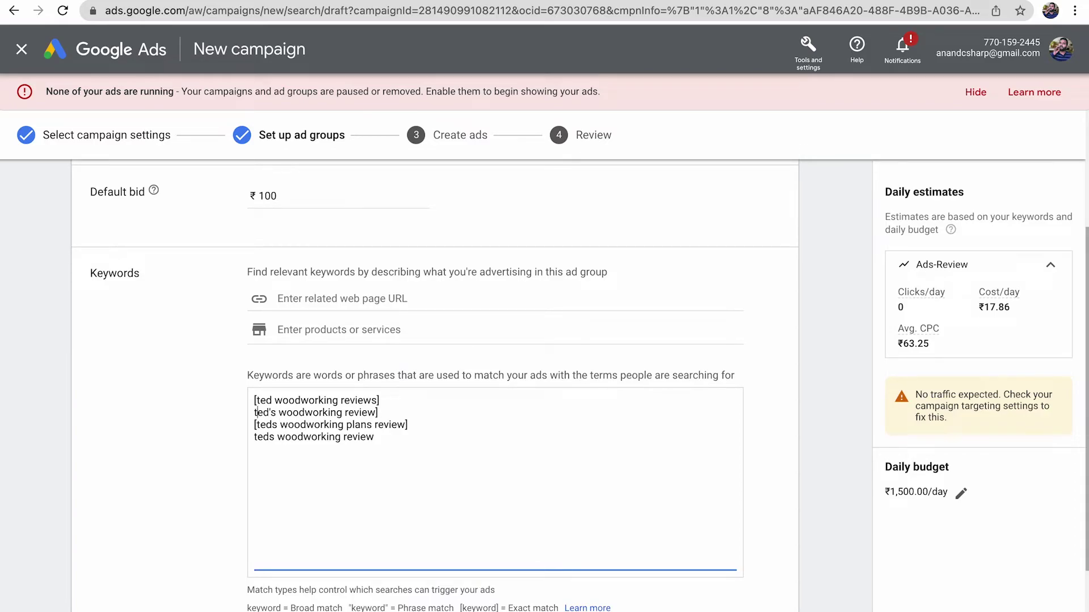
text([)
click(254, 437)
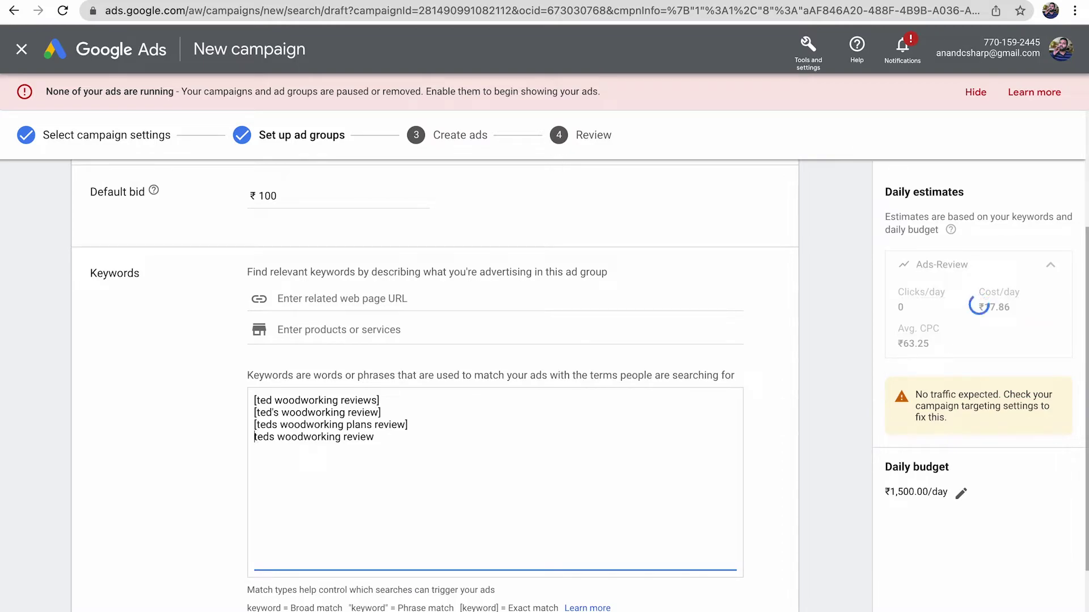
text([)
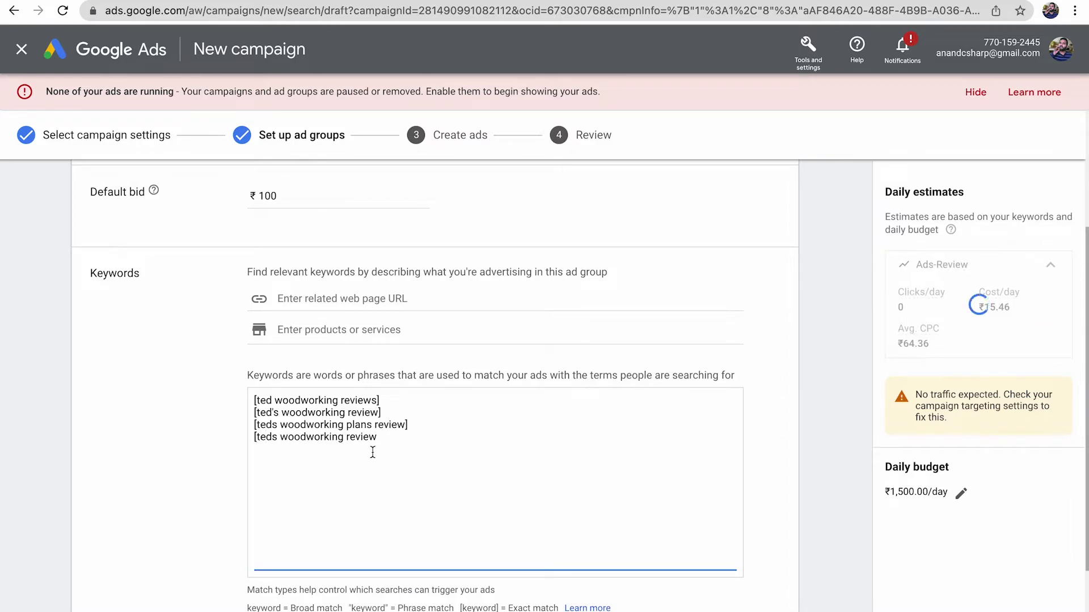
click(381, 439)
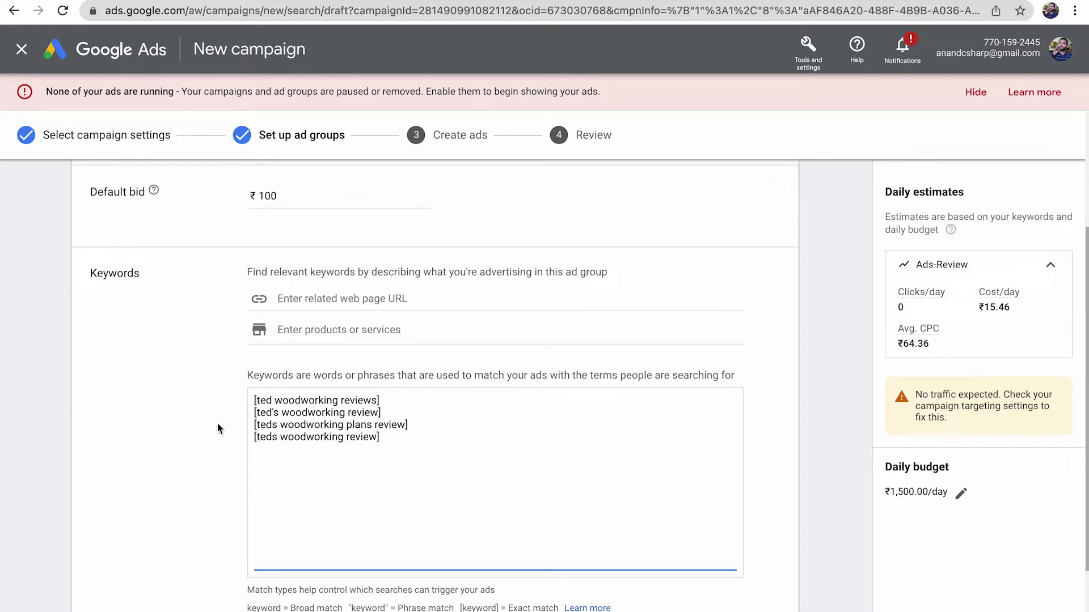
click(200, 422)
Step: Try default bids of ₹200 and ₹300 for the Ads-Review ad group
scroll(200, 422, up, 3)
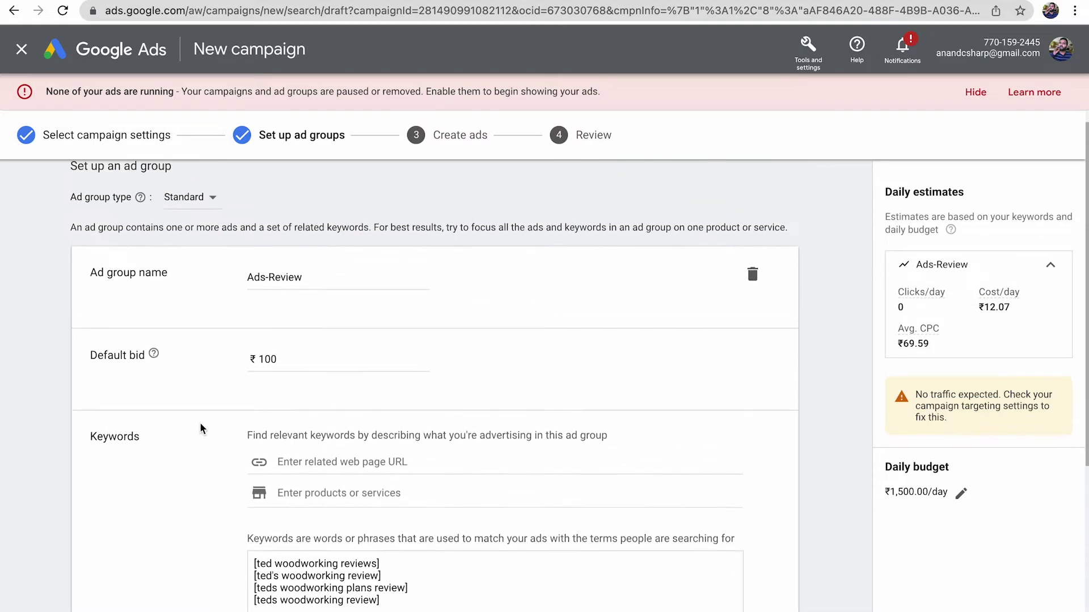
scroll(201, 423, up, 1)
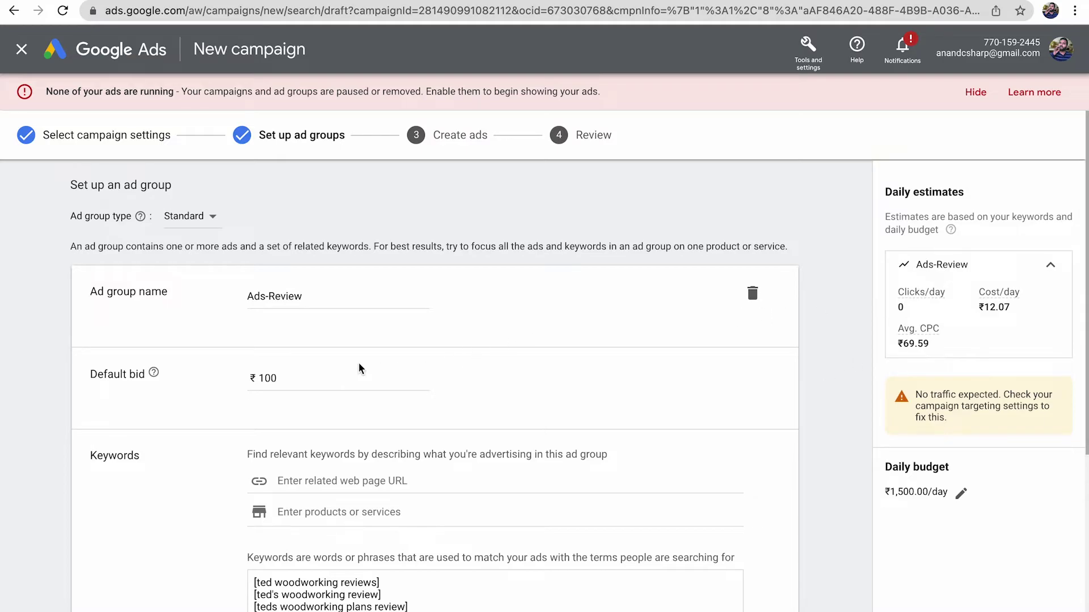
drag(308, 376, 250, 380)
text(2)
click(501, 394)
drag(282, 377, 243, 379)
text(300)
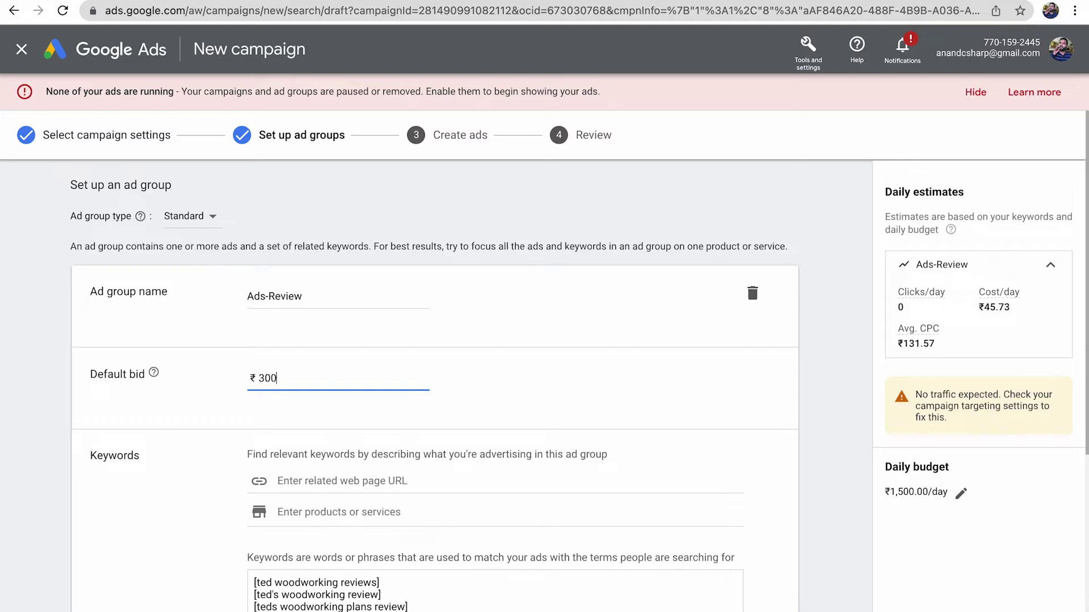
click(475, 393)
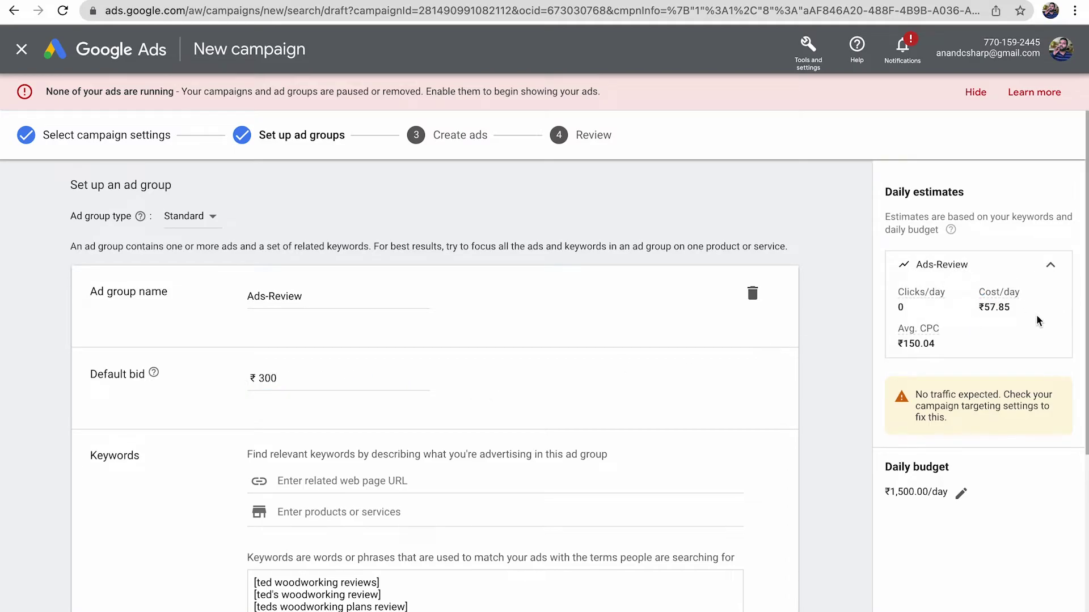
Step: Check the Ads-Review ad group's estimated cost per day and the campaign's daily budget without changing the budget
drag(942, 353, 974, 315)
click(1014, 314)
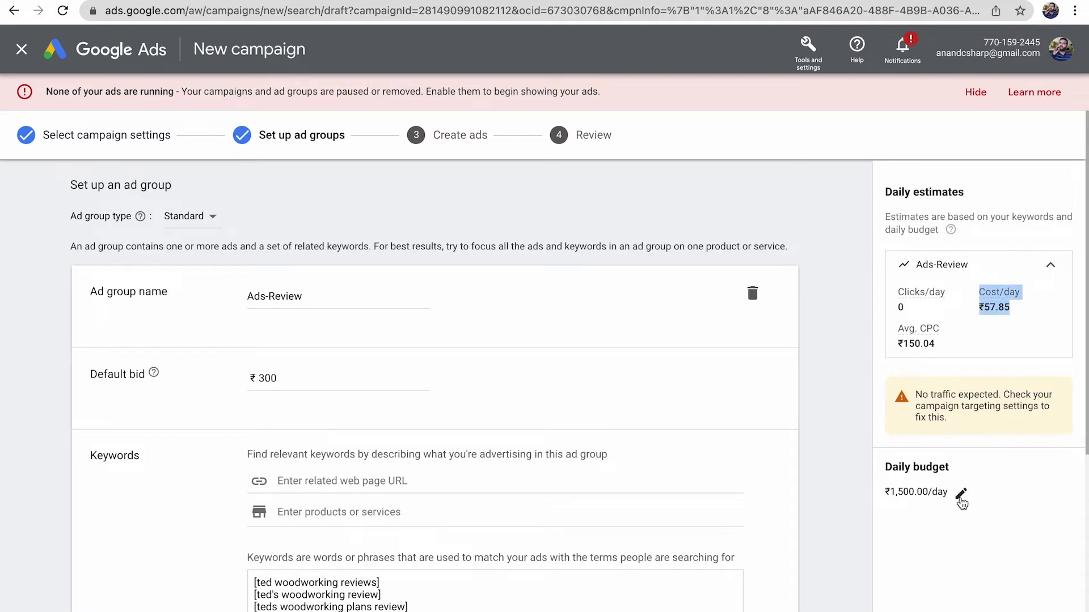
click(961, 493)
click(1013, 548)
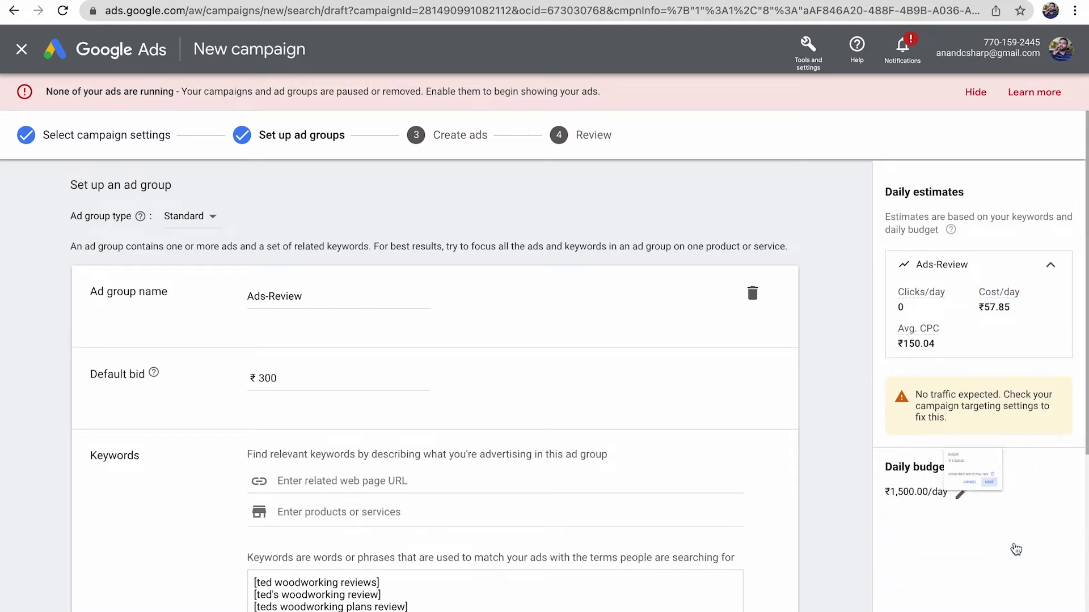
Step: Set the ad group's default bid to ₹200, then save the ad group and continue to ad creation
drag(265, 378, 258, 378)
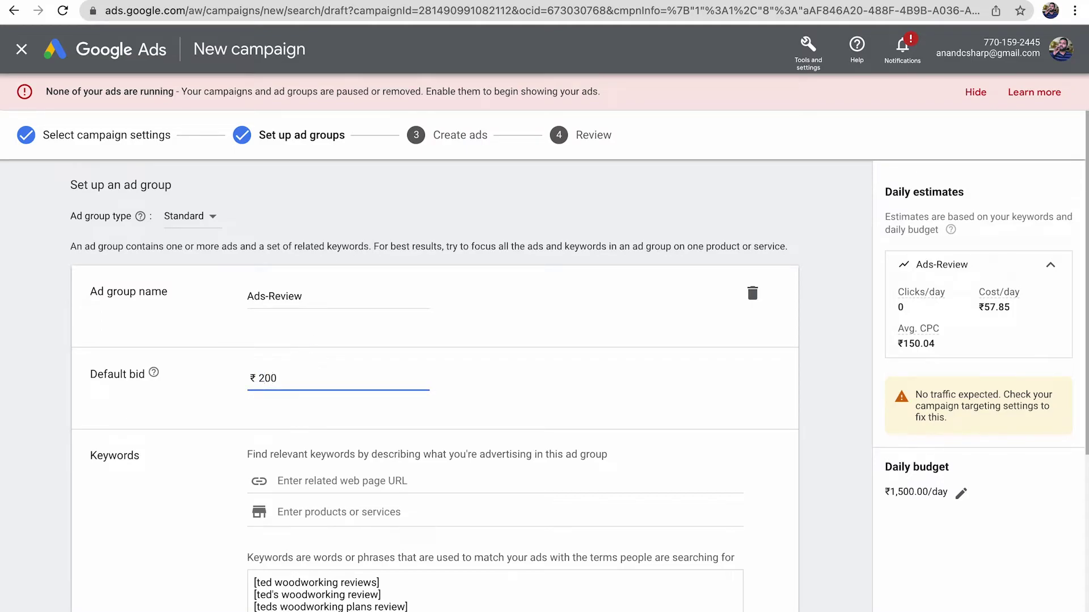
click(373, 431)
scroll(370, 425, down, 1)
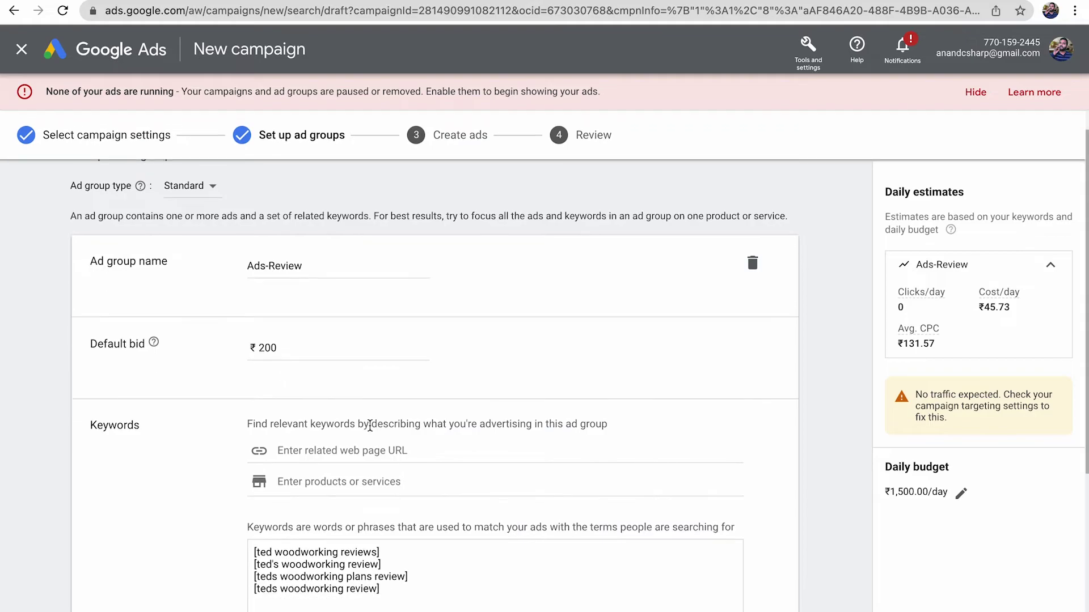
scroll(369, 425, down, 5)
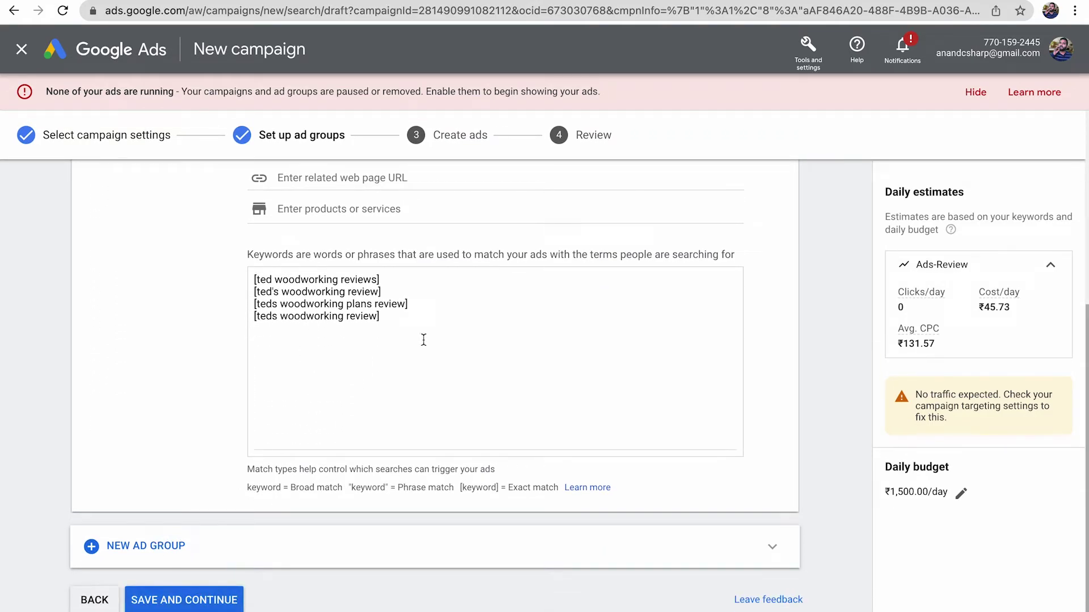
click(197, 599)
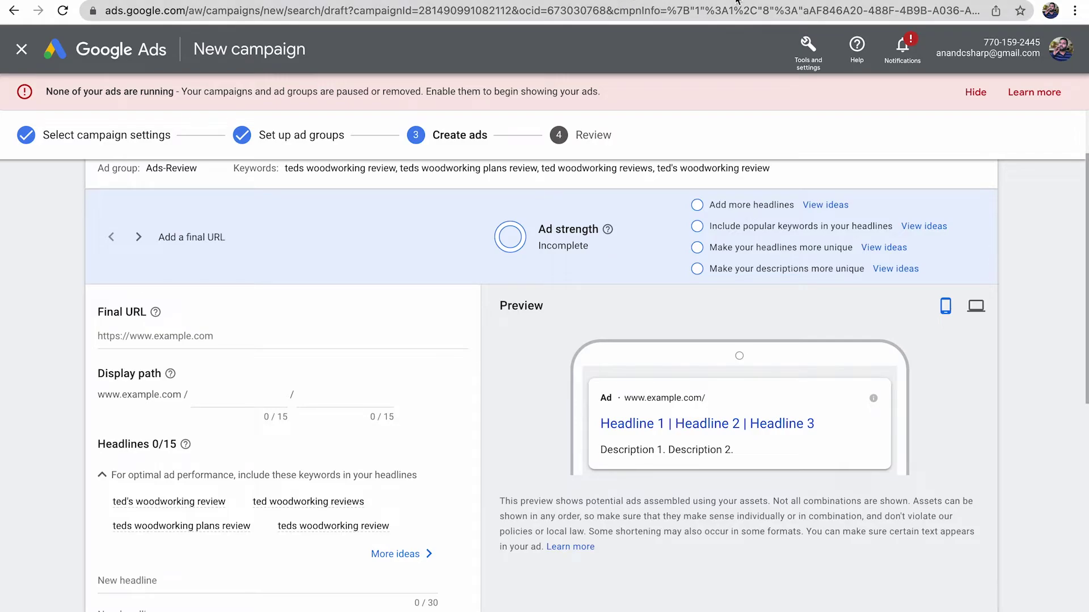
Step: Switch to the Teds Woodworking discount page and cut its web address, leaving out the trailing question mark
key(ctrl+Tab)
key(ctrl+Tab)
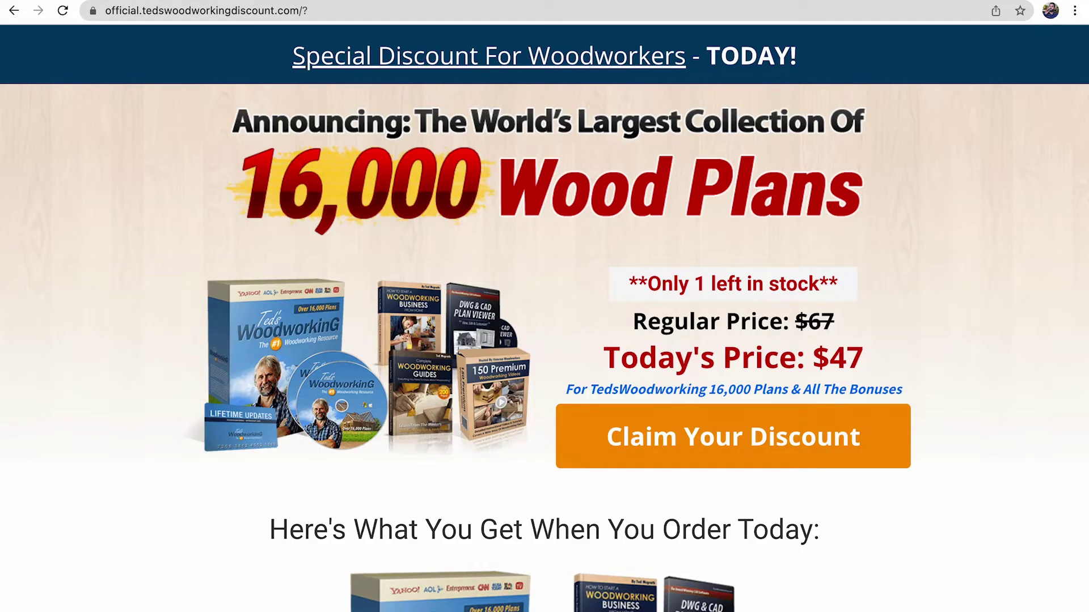
drag(304, 6, 90, 11)
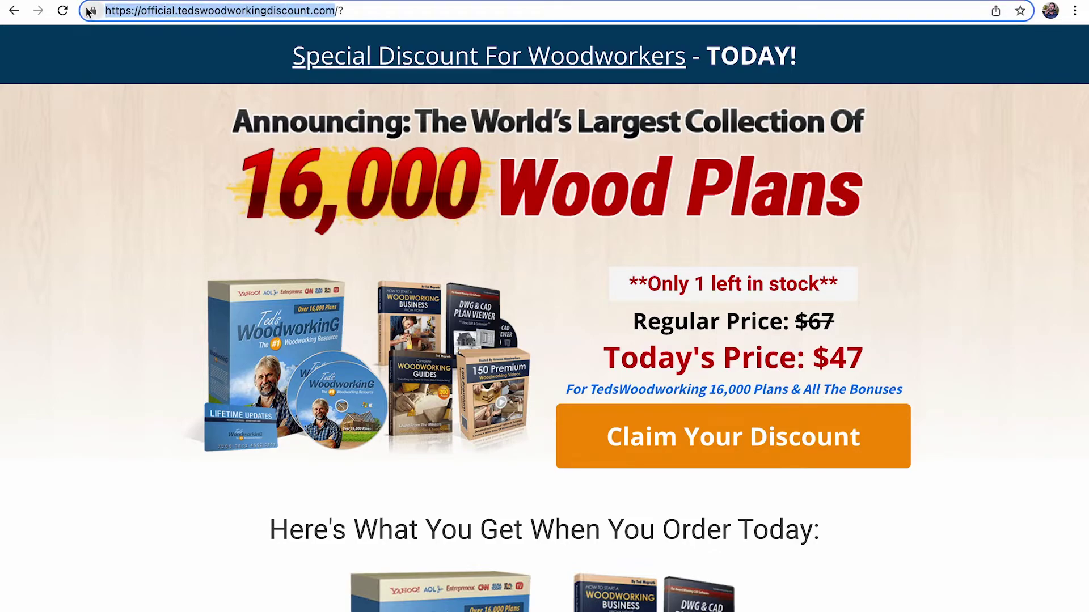
click(340, 10)
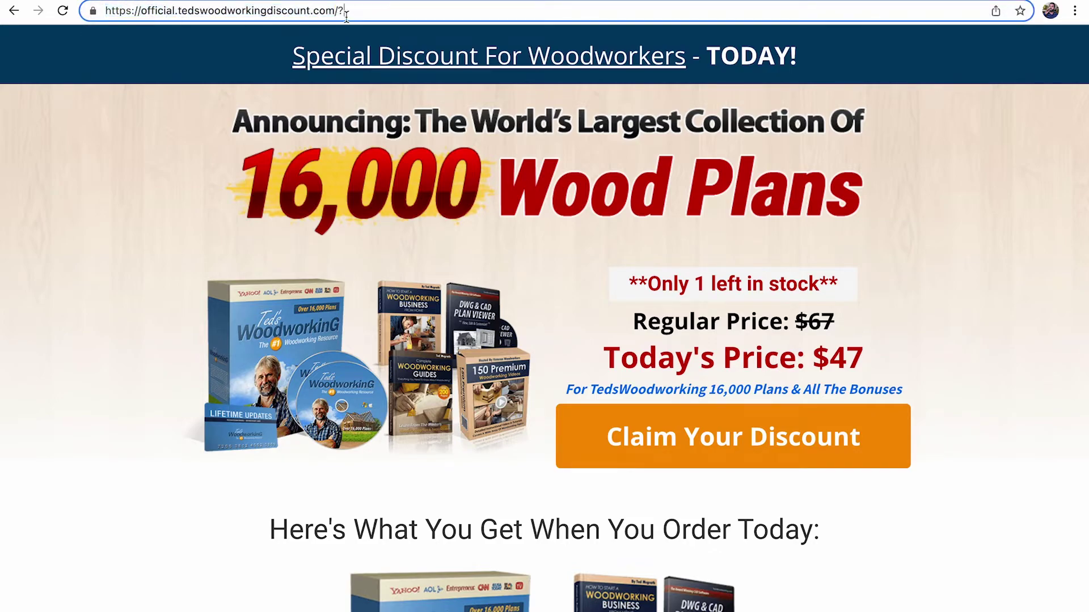
drag(338, 12, 94, 10)
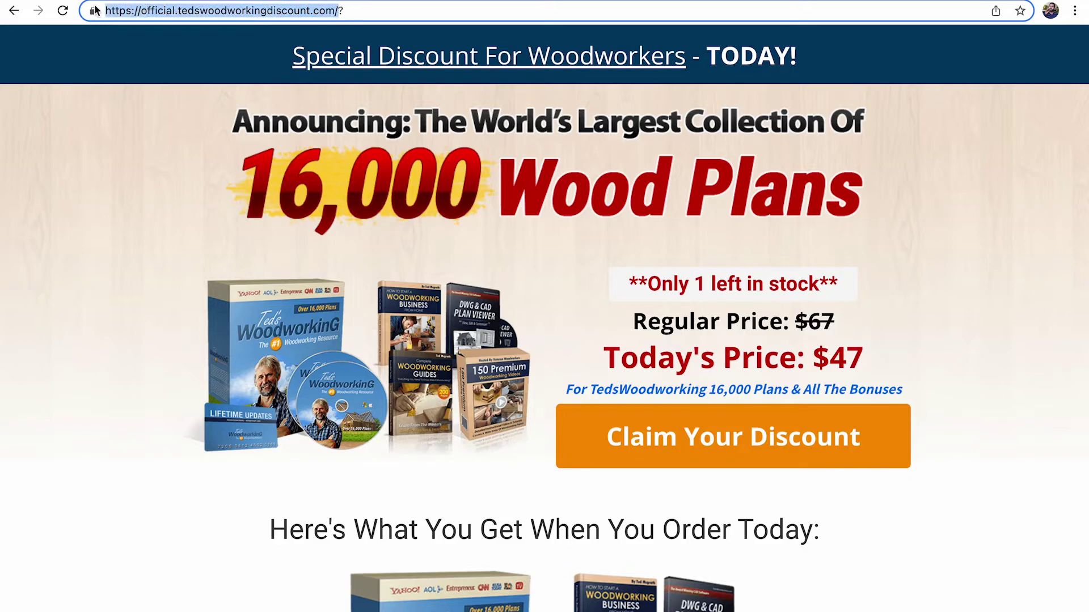
key(BackSpace)
click(83, 253)
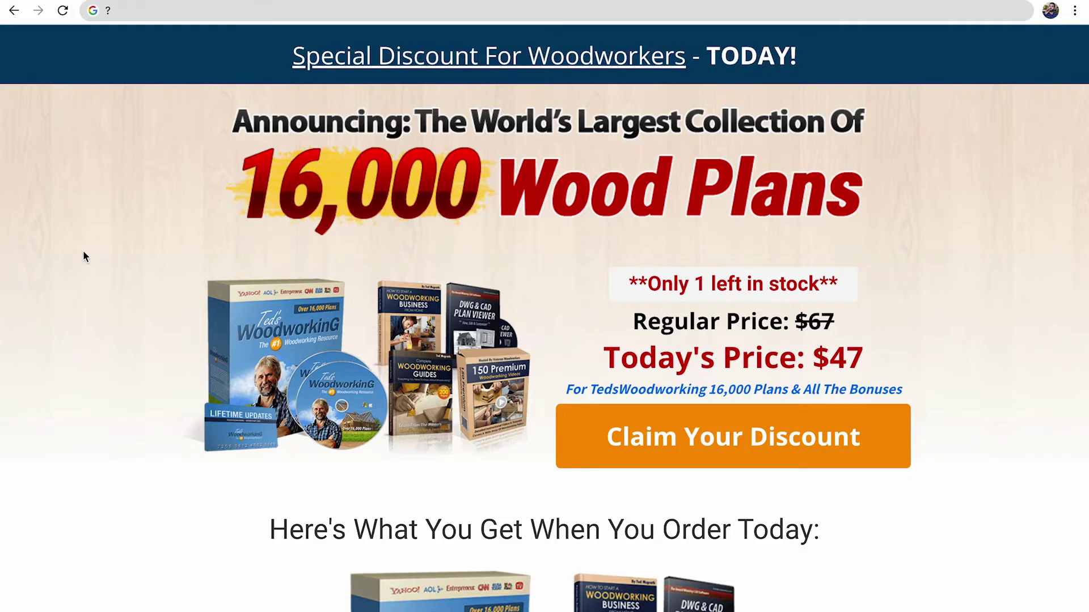
scroll(282, 246, down, 8)
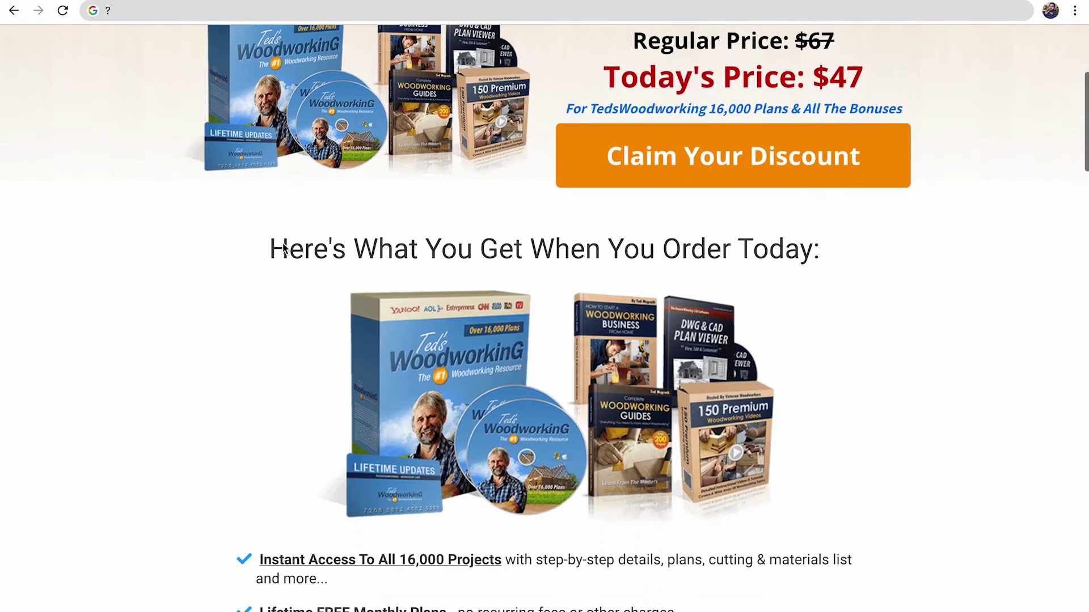
scroll(283, 249, down, 6)
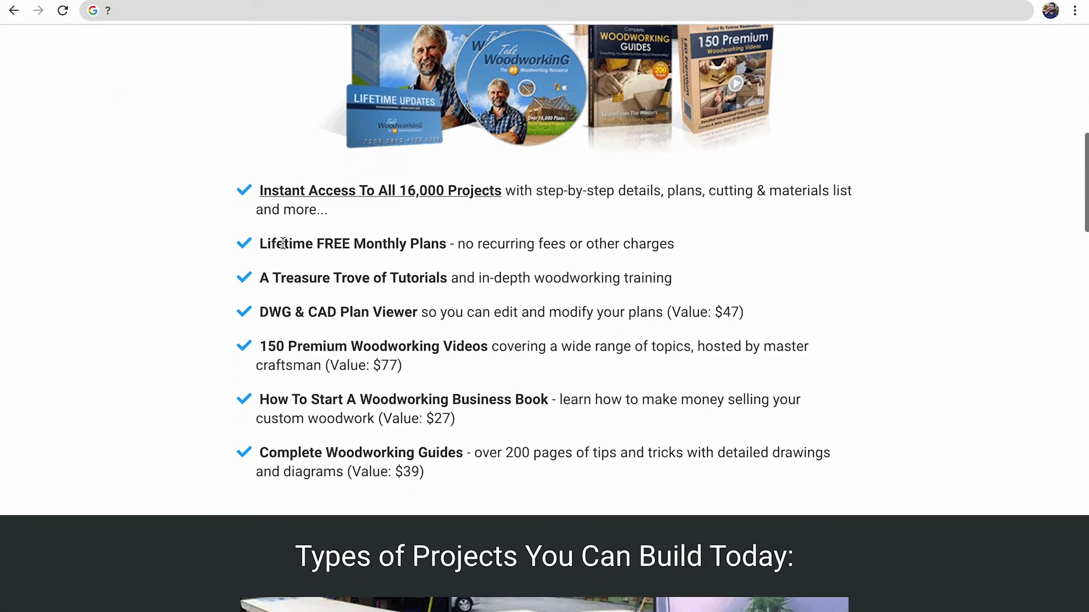
scroll(283, 242, down, 2)
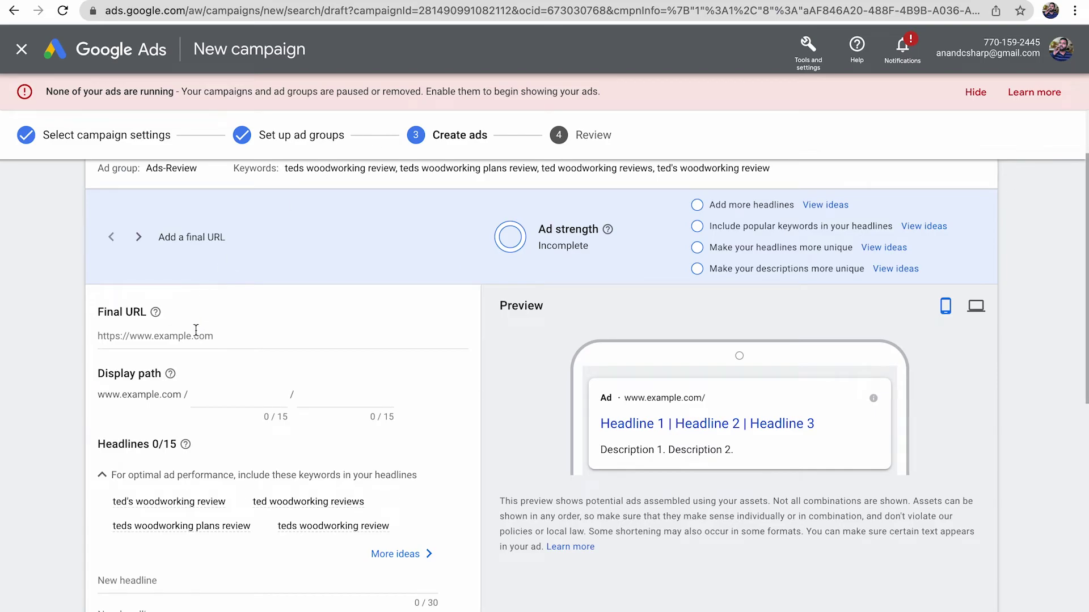
click(195, 330)
key(super+v)
click(50, 363)
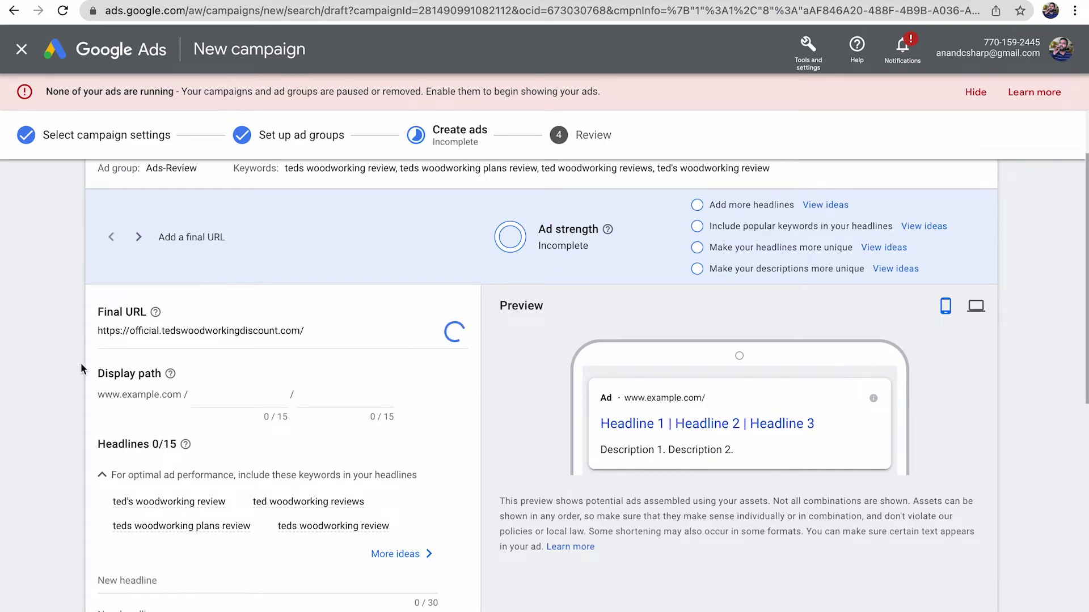
Step: Fill in the ad's display path with "Discount" and "Offer"
click(154, 413)
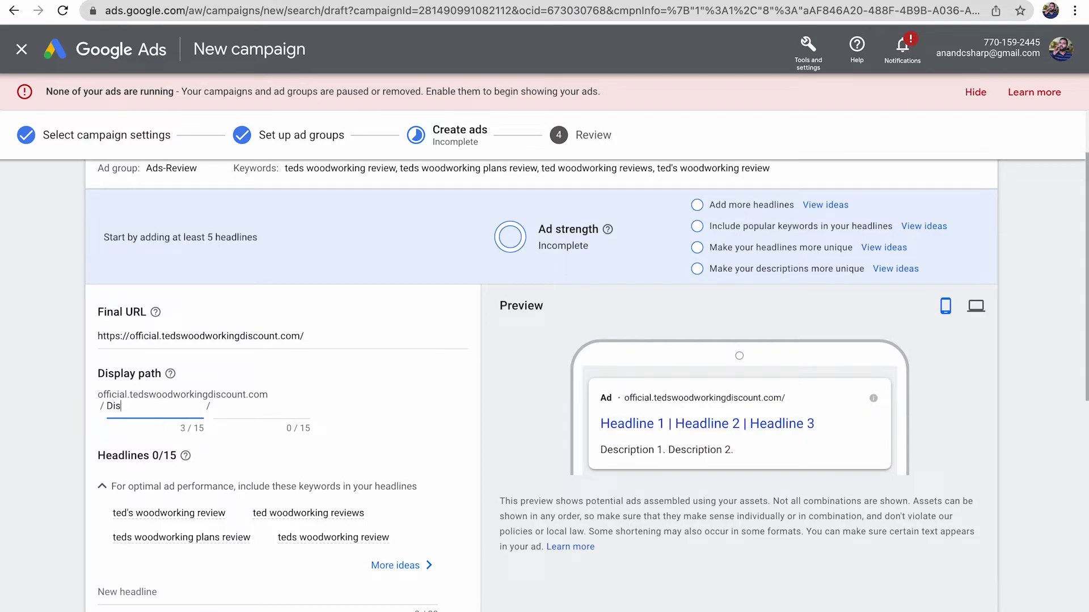
click(214, 406)
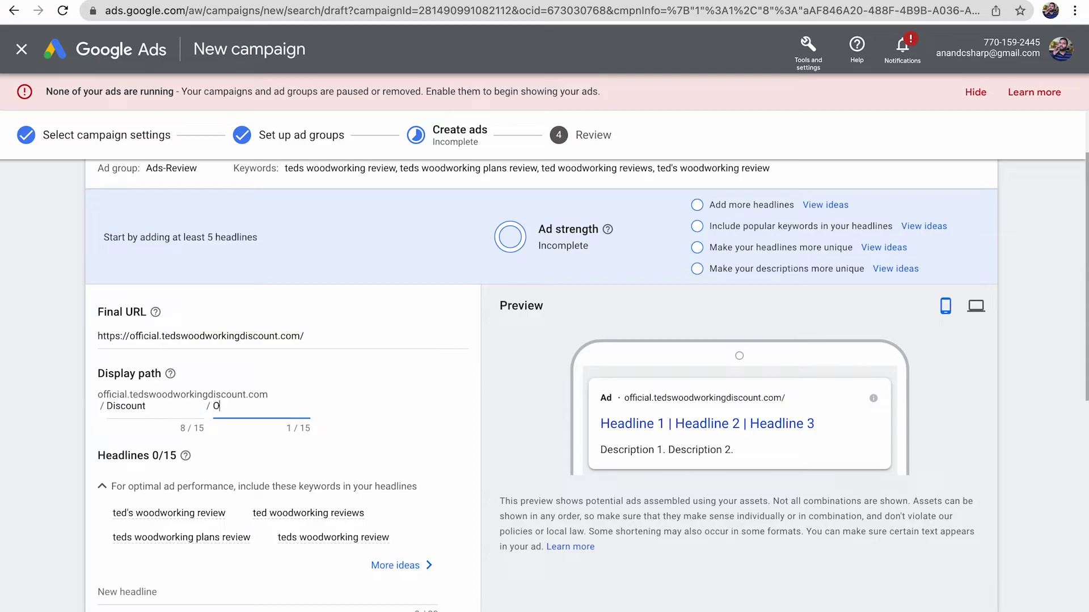
click(26, 512)
Step: Add a first headline using keyword insertion with default text "Teds Woods Working Plan" in sentence case
scroll(26, 512, down, 3)
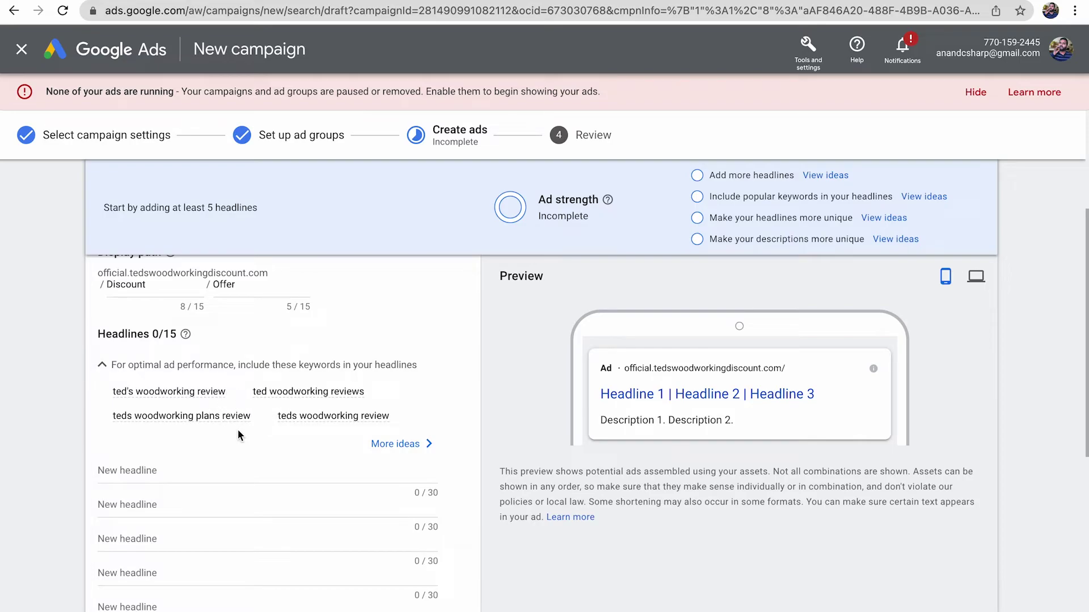
click(164, 474)
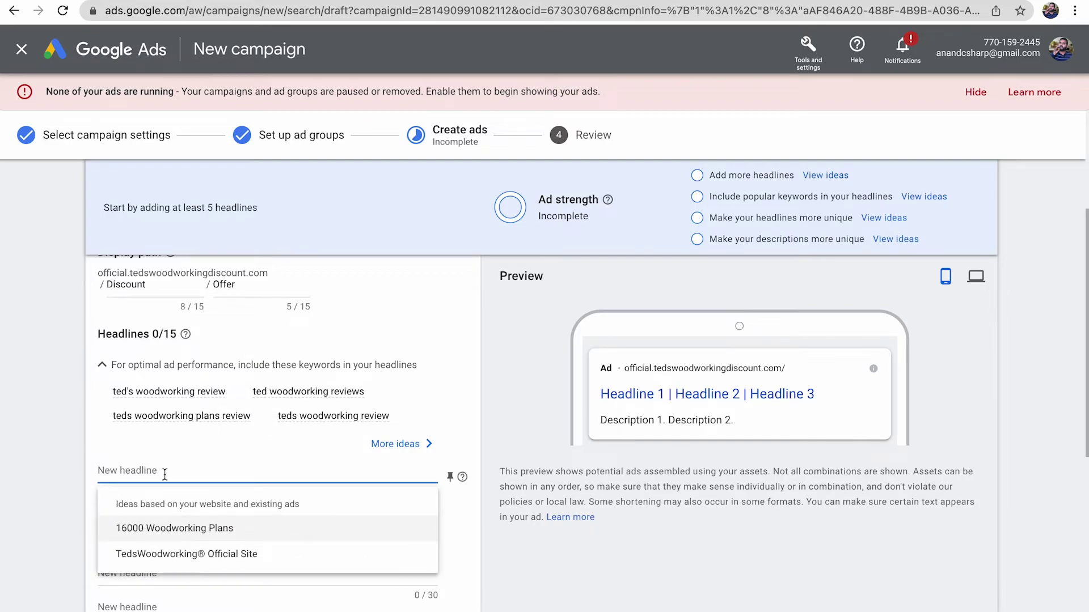
text({)
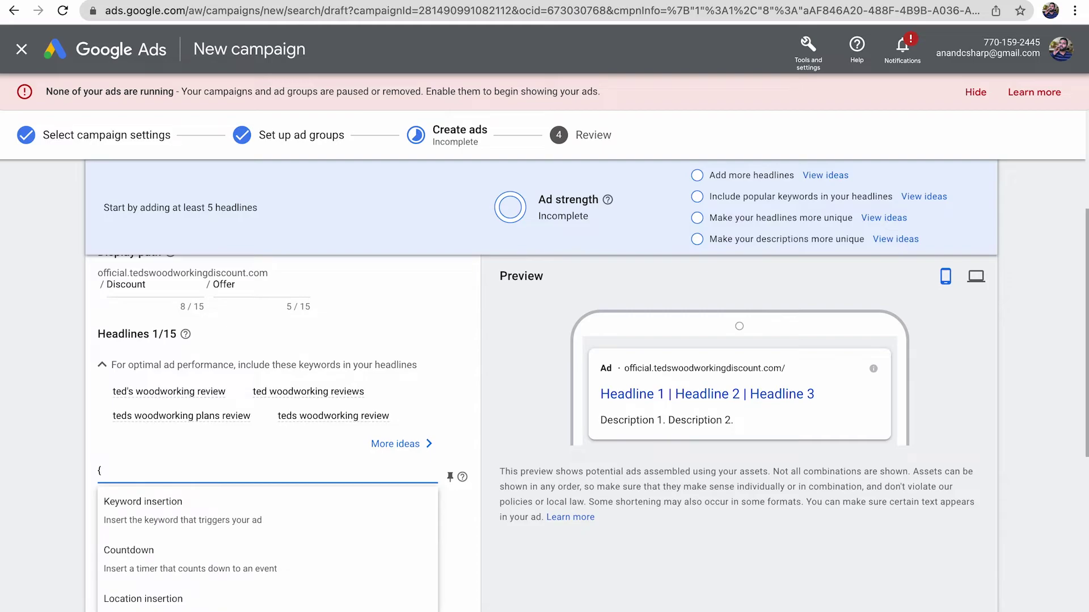
click(113, 518)
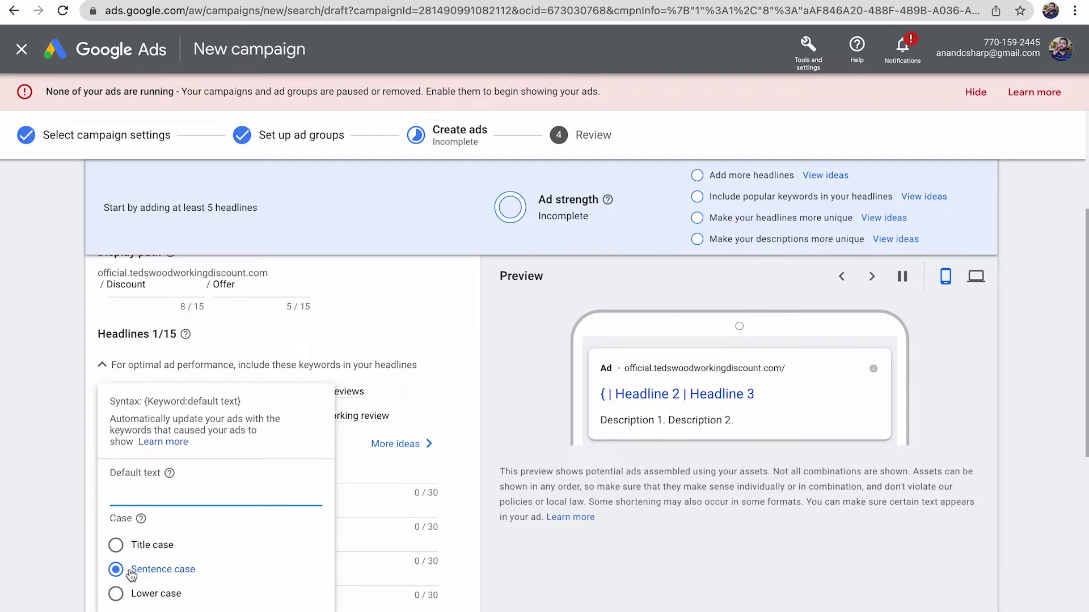
click(116, 545)
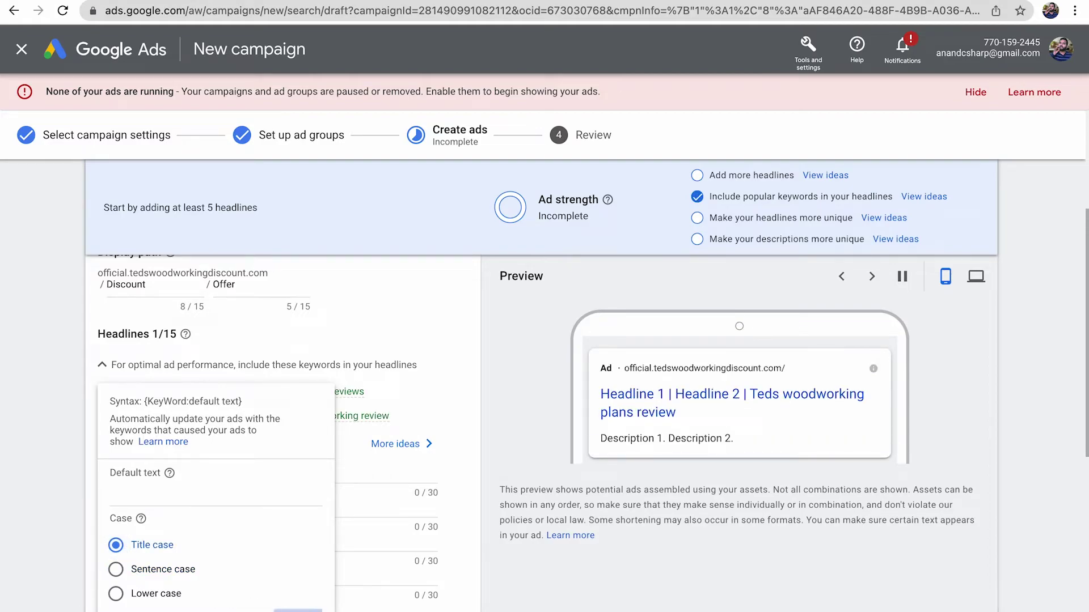
click(195, 480)
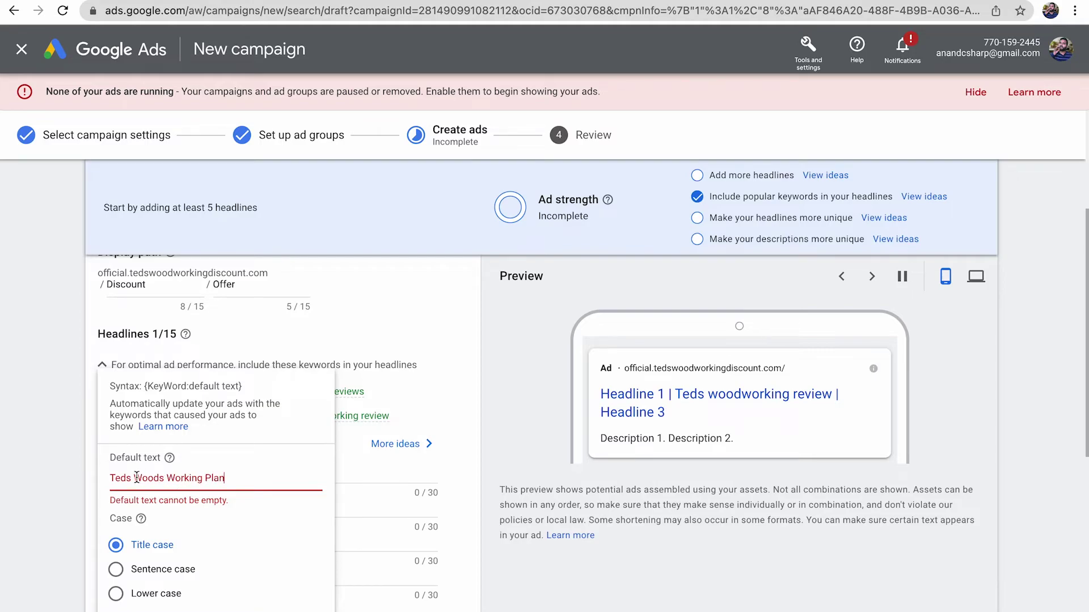
key(Home)
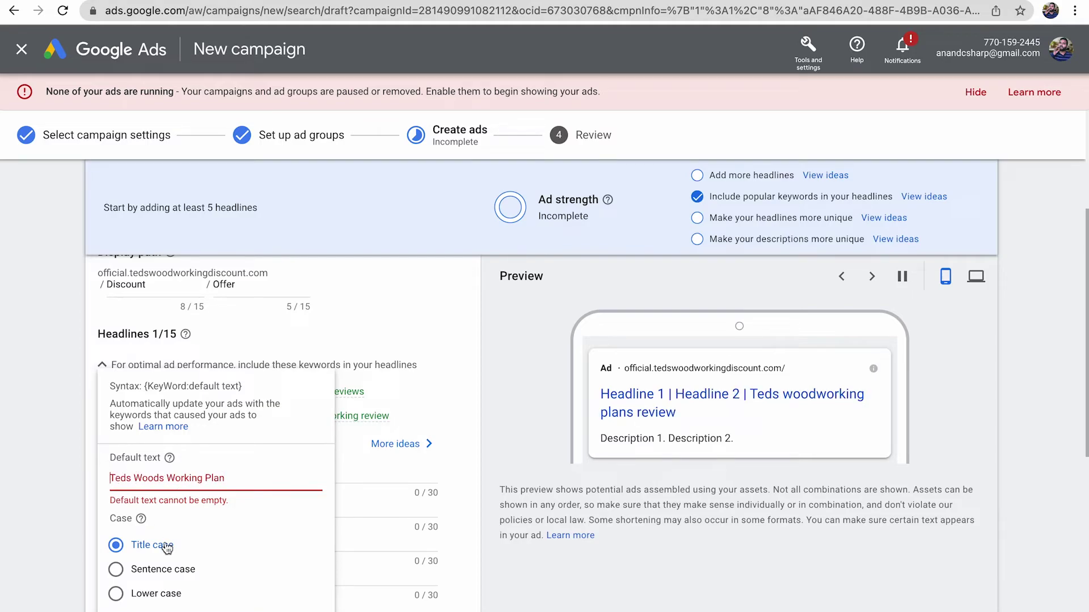
click(136, 571)
click(238, 479)
click(298, 611)
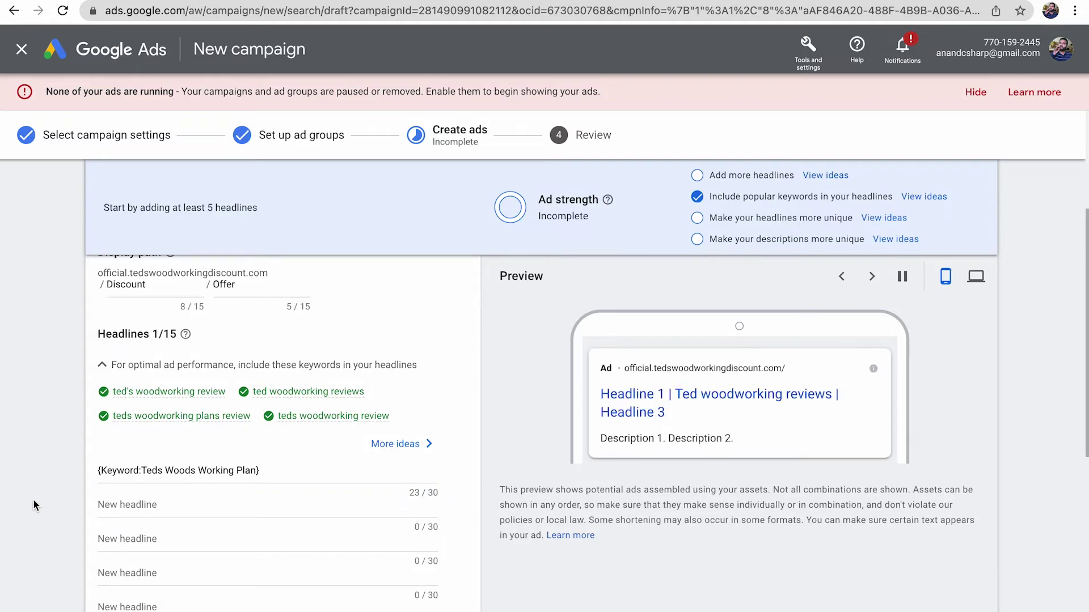
mouse_move(302, 397)
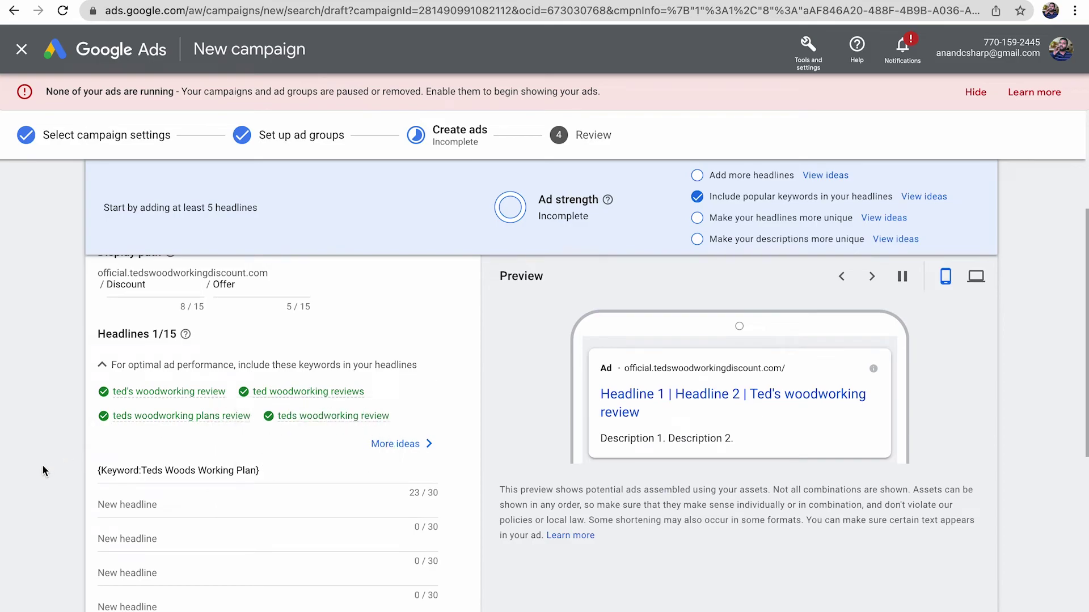
Step: Copy "16,000 woodworking project" from the Bing results page into the second headline, and pin the keyword headline to position 1
scroll(43, 471, down, 2)
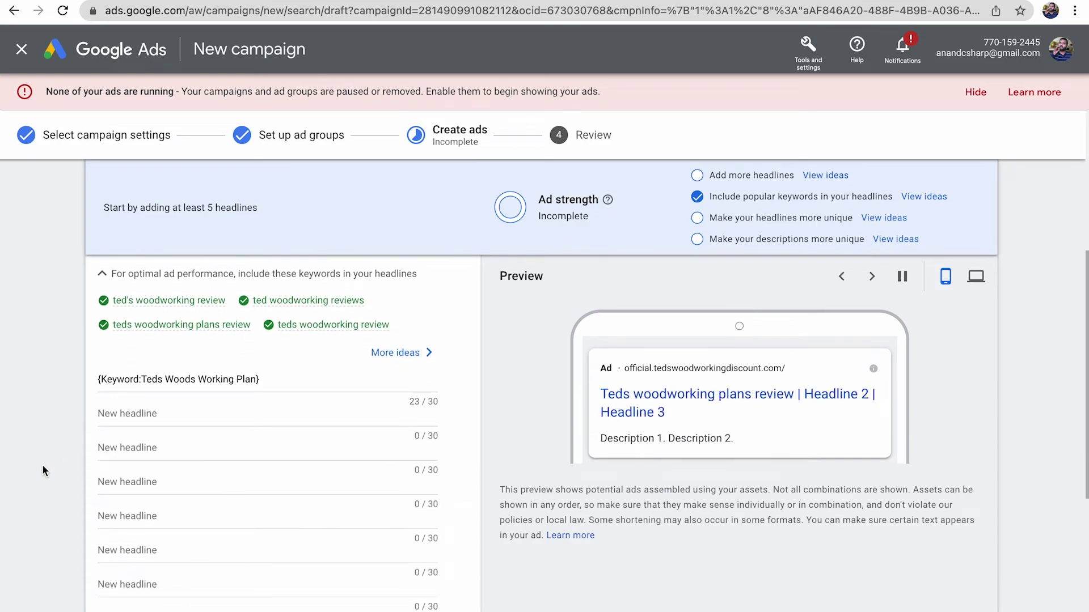
scroll(42, 464, up, 1)
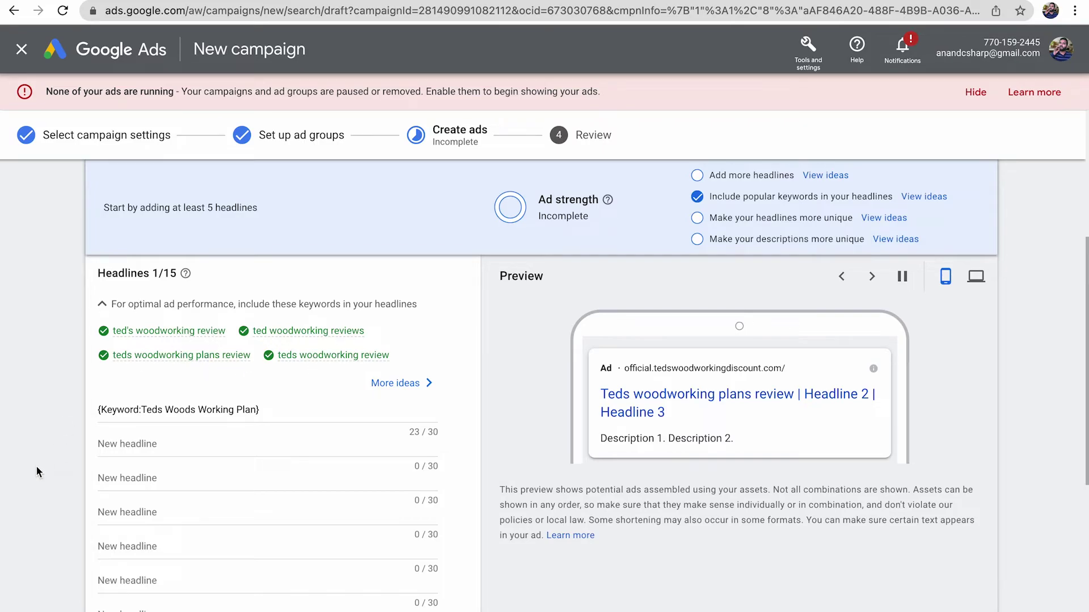
click(158, 446)
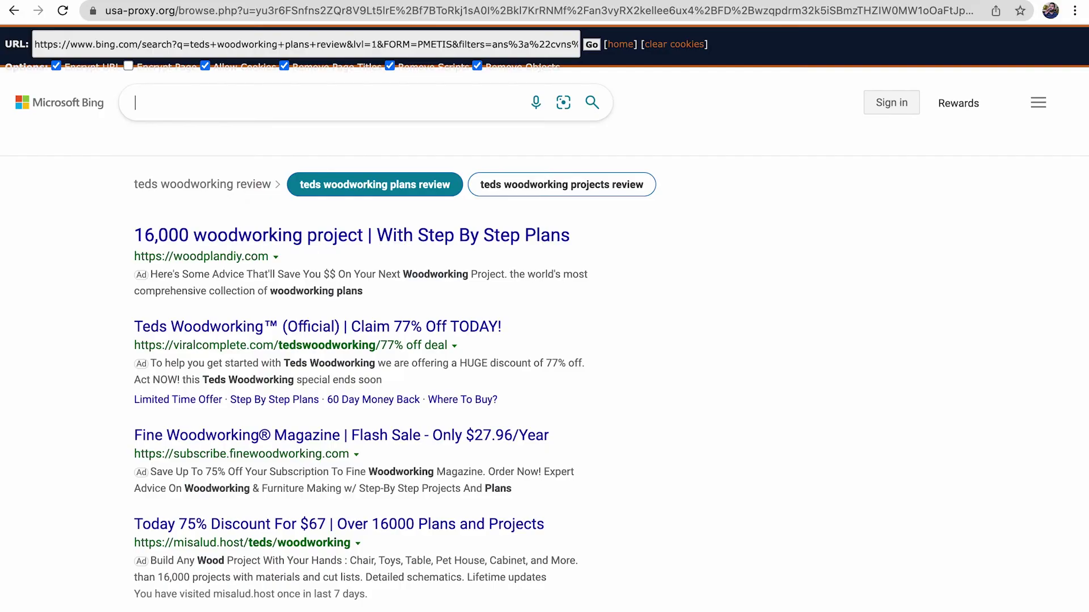
drag(129, 237, 363, 241)
key(ctrl+c)
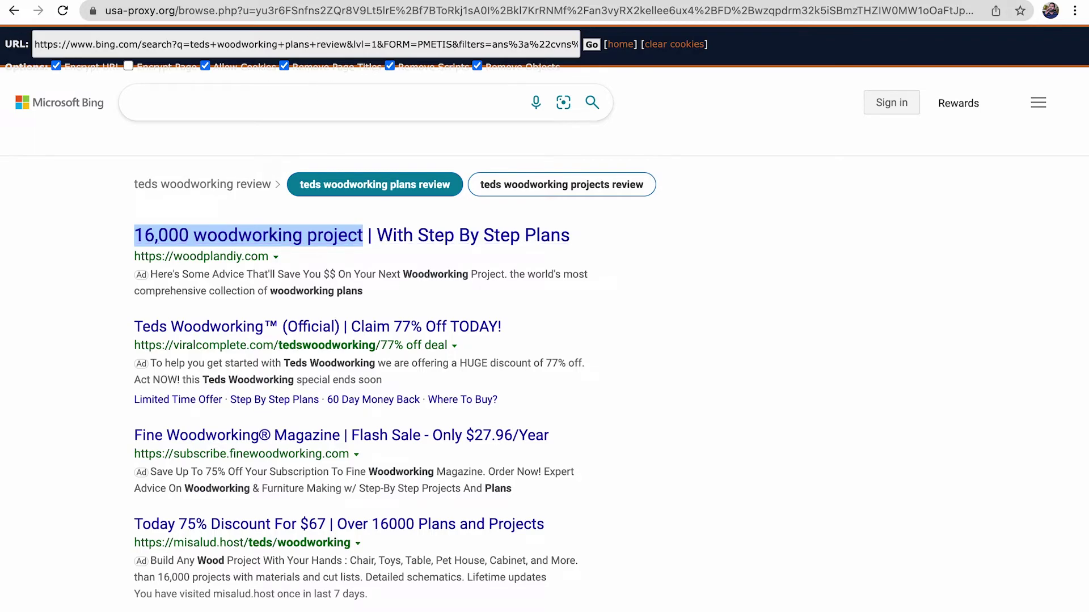
key(ctrl+Tab)
click(225, 442)
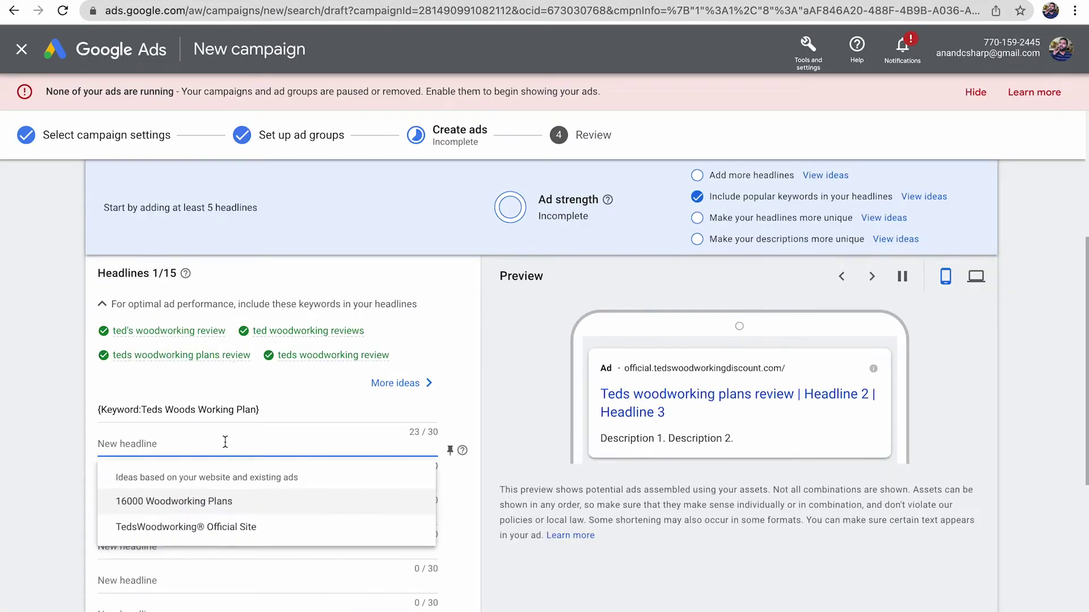
key(ctrl+v)
click(48, 483)
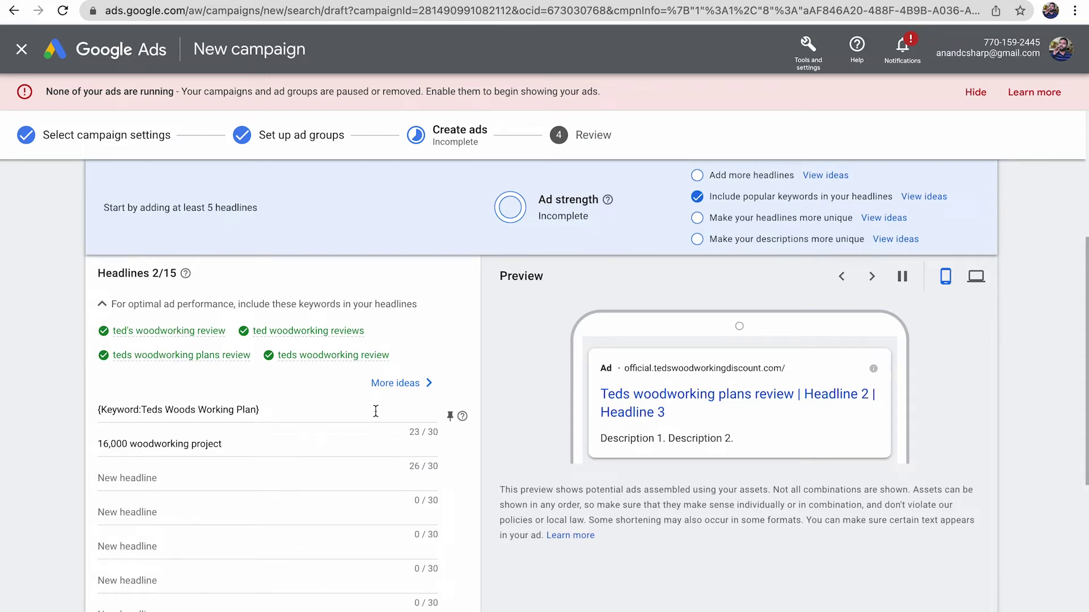
click(450, 418)
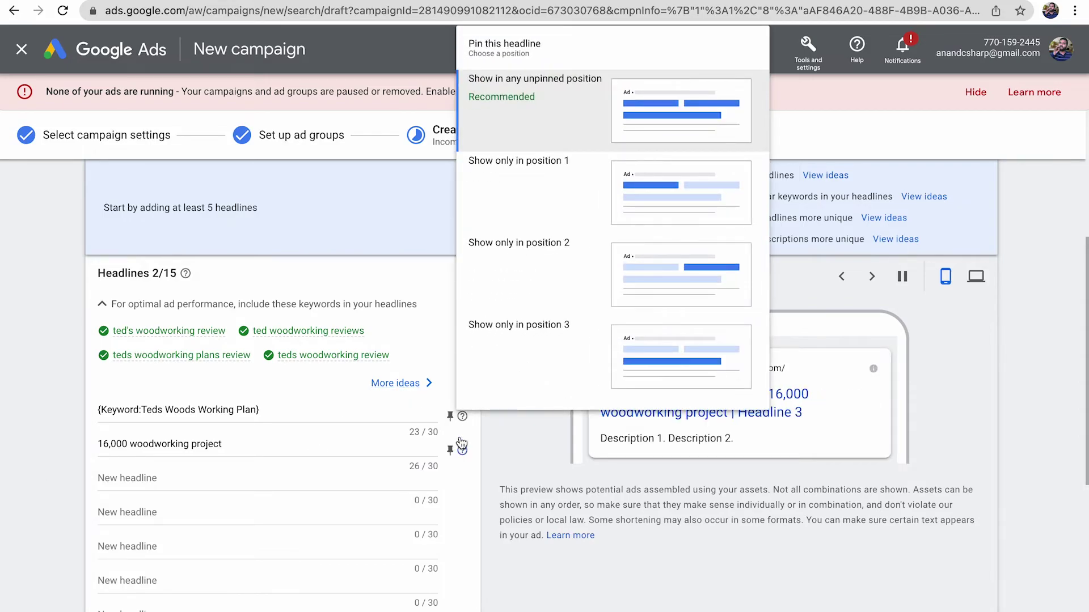
click(640, 188)
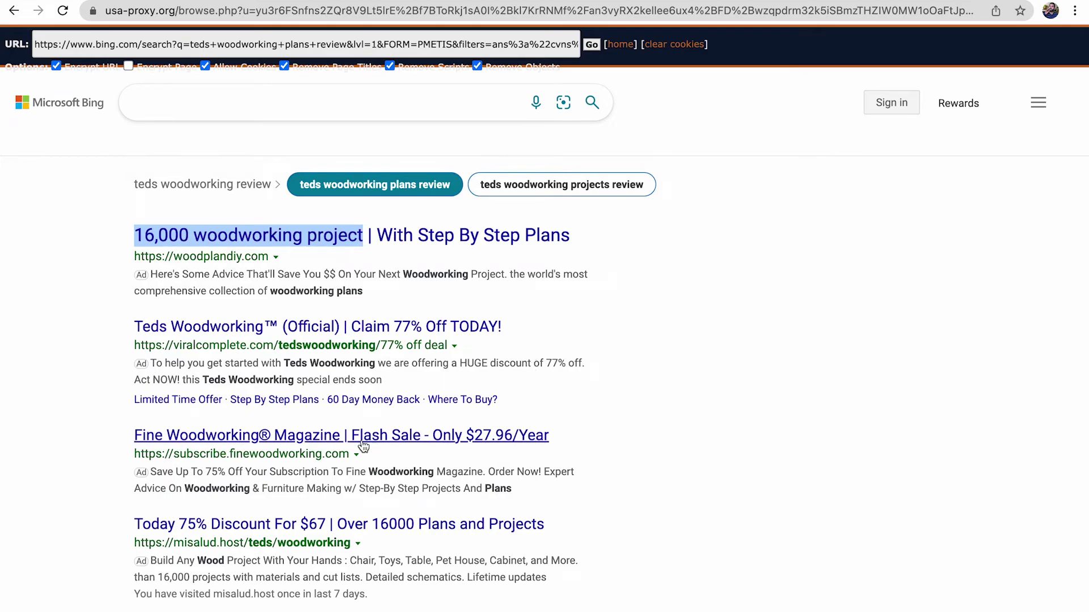
Step: Copy "Today 75% Discount For $67" from the Bing results into the third headline and pin it to position 3
drag(129, 524, 324, 524)
key(ctrl+c)
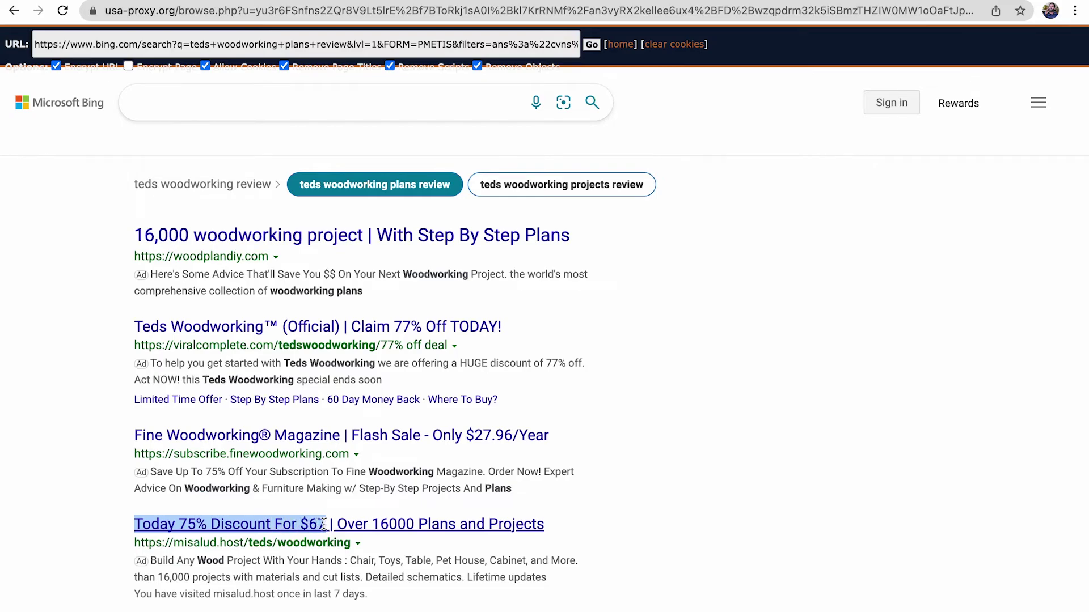
key(ctrl+Tab)
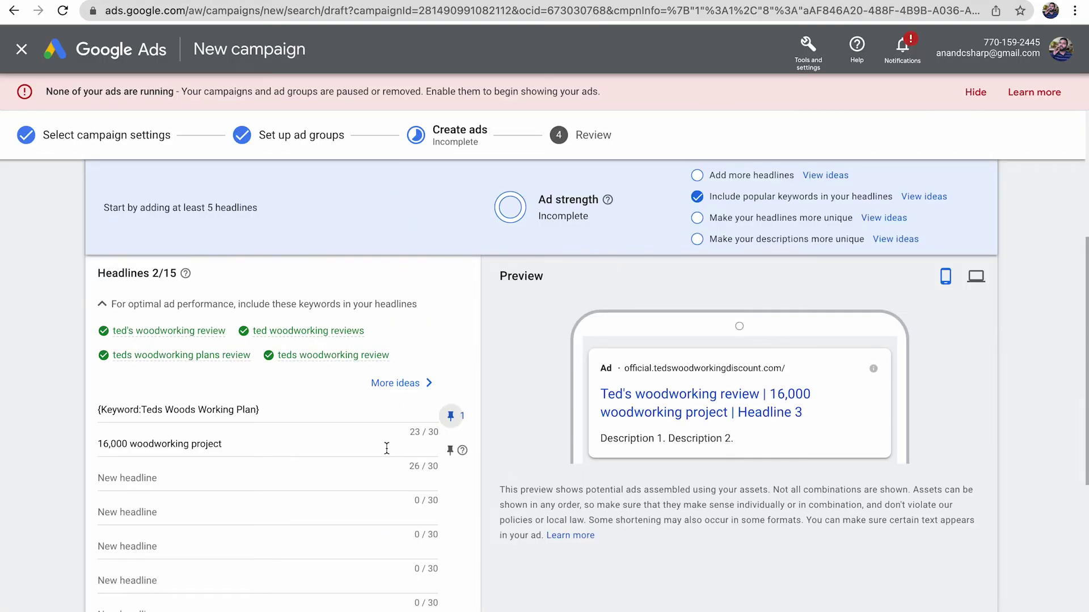
click(220, 478)
key(ctrl+v)
click(1, 514)
click(451, 484)
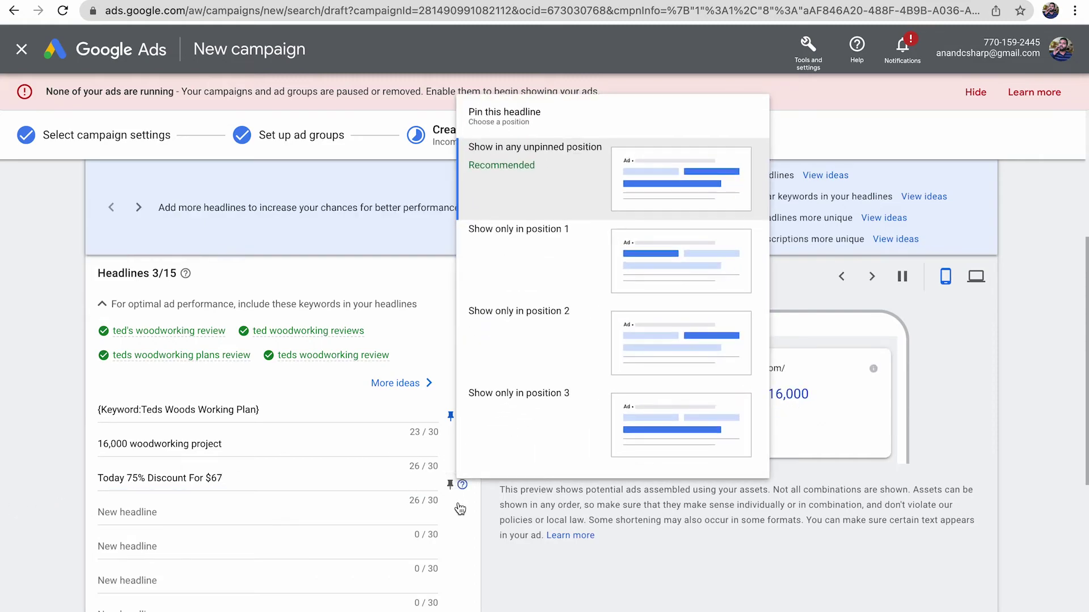
click(605, 409)
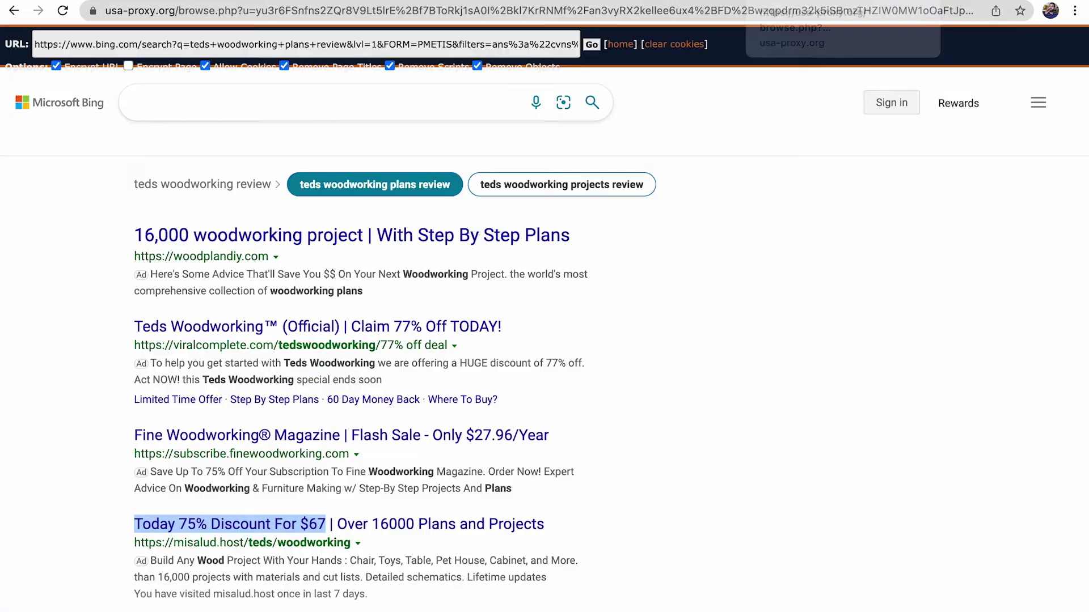
Step: Copy "Claim 77% Off TODAY!" from the Teds Woodworking ad in the Bing results into the fourth headline
click(711, 1)
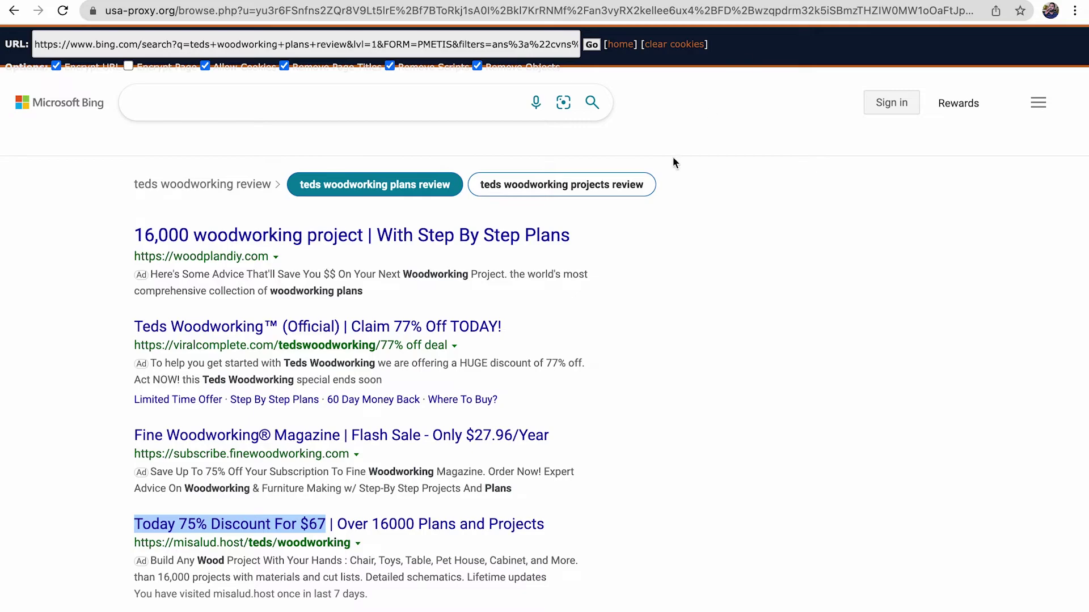
drag(523, 331, 354, 322)
key(ctrl+c)
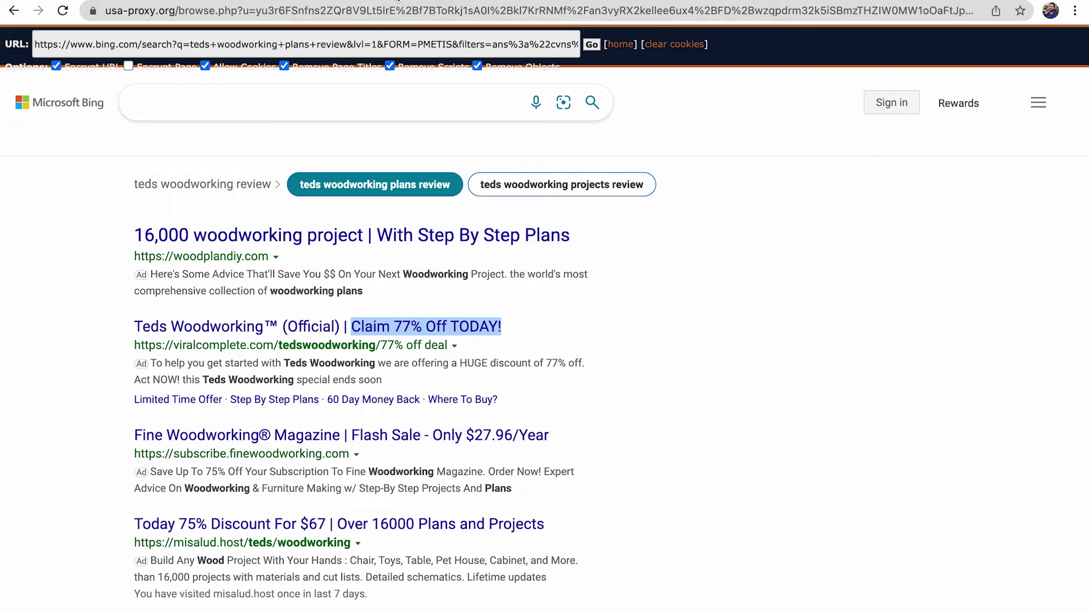
click(440, 0)
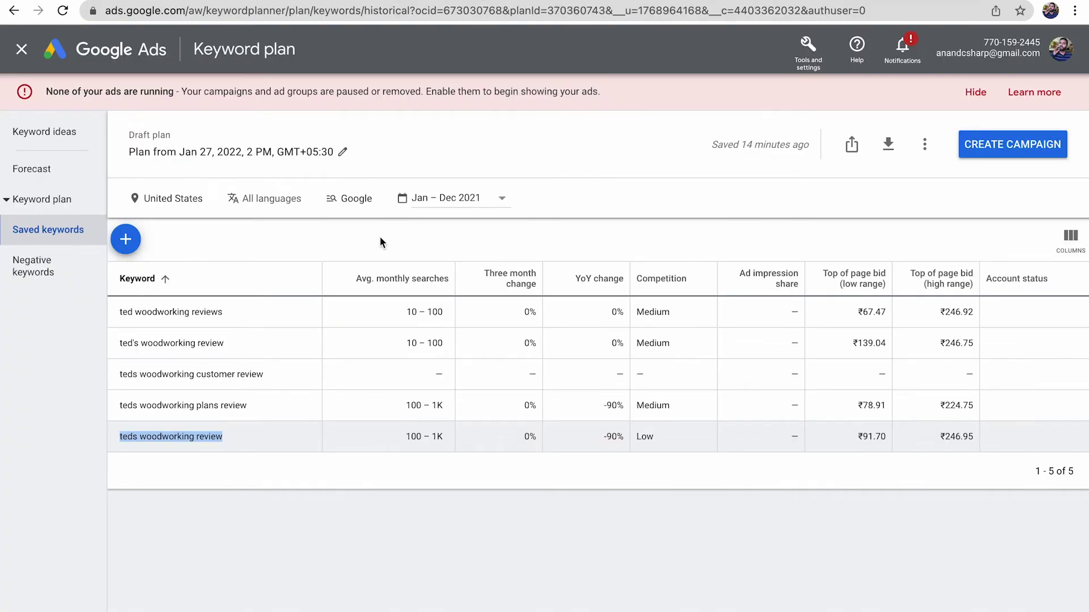
click(407, 1)
click(193, 518)
key(ctrl+v)
click(35, 545)
Step: Enter "Official Website" as the fifth headline
scroll(16, 552, down, 1)
click(160, 486)
text(Offical)
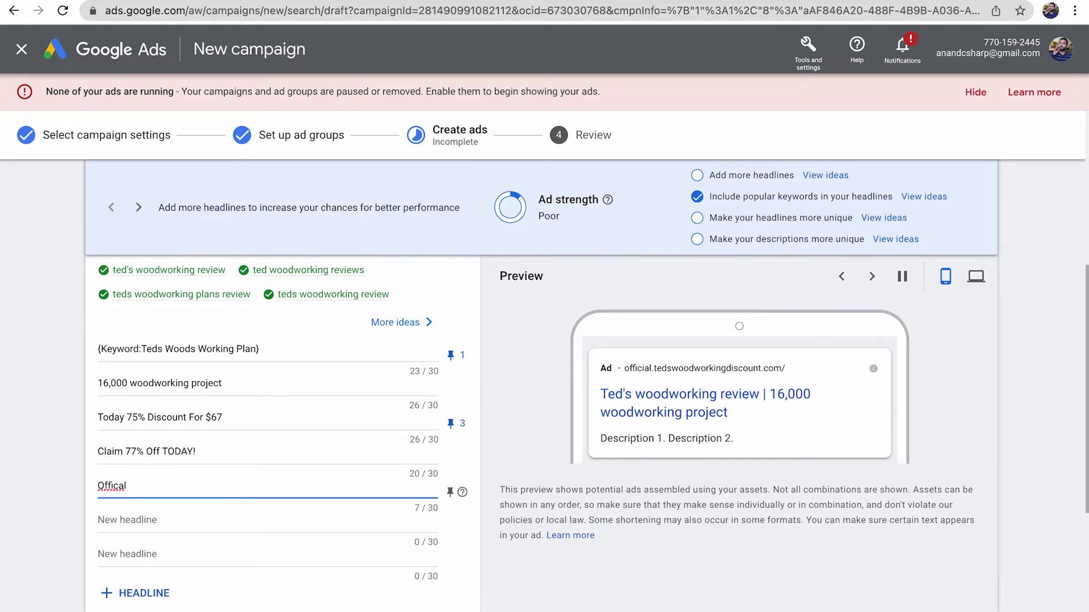
key(BackSpace)
key(BackSpace)
text(ial )
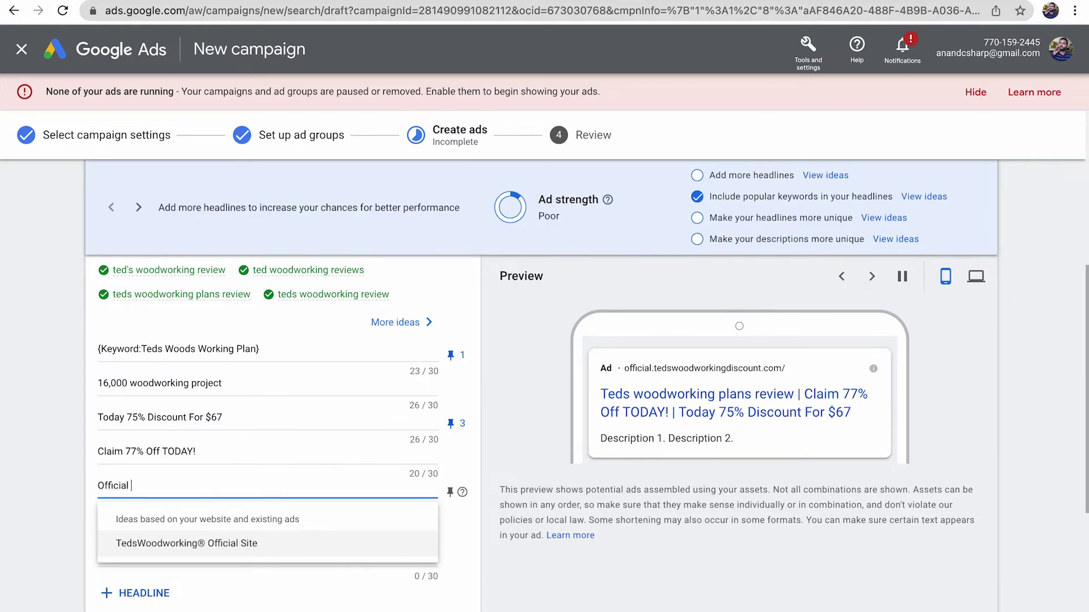
text(Website)
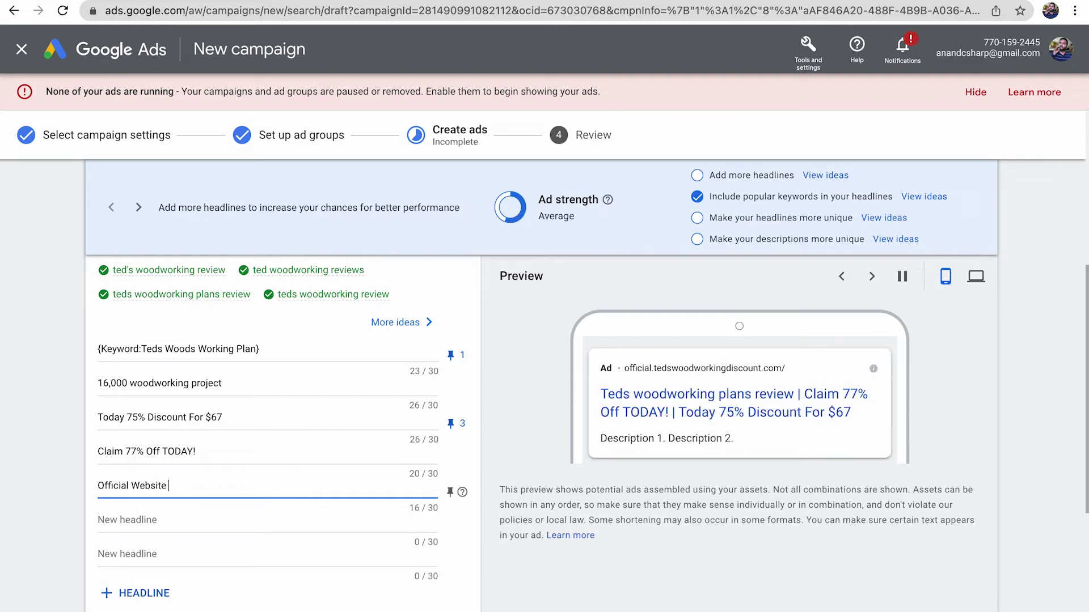
click(28, 483)
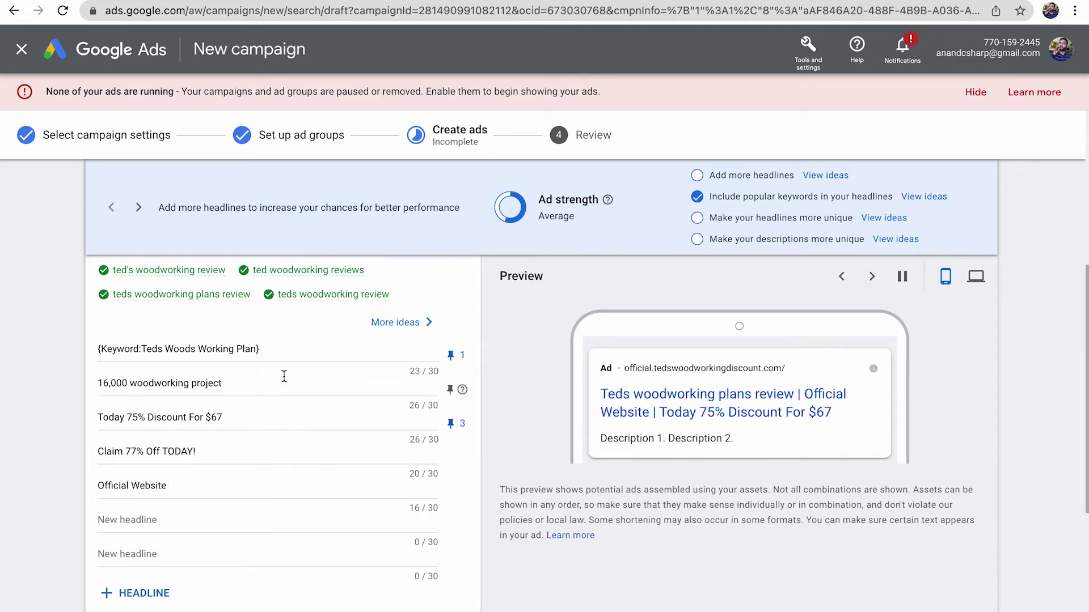
Step: Pause the ad preview and step through the headline combinations to check how they read
click(903, 276)
click(873, 277)
click(873, 277)
click(874, 277)
click(874, 277)
click(873, 276)
click(842, 276)
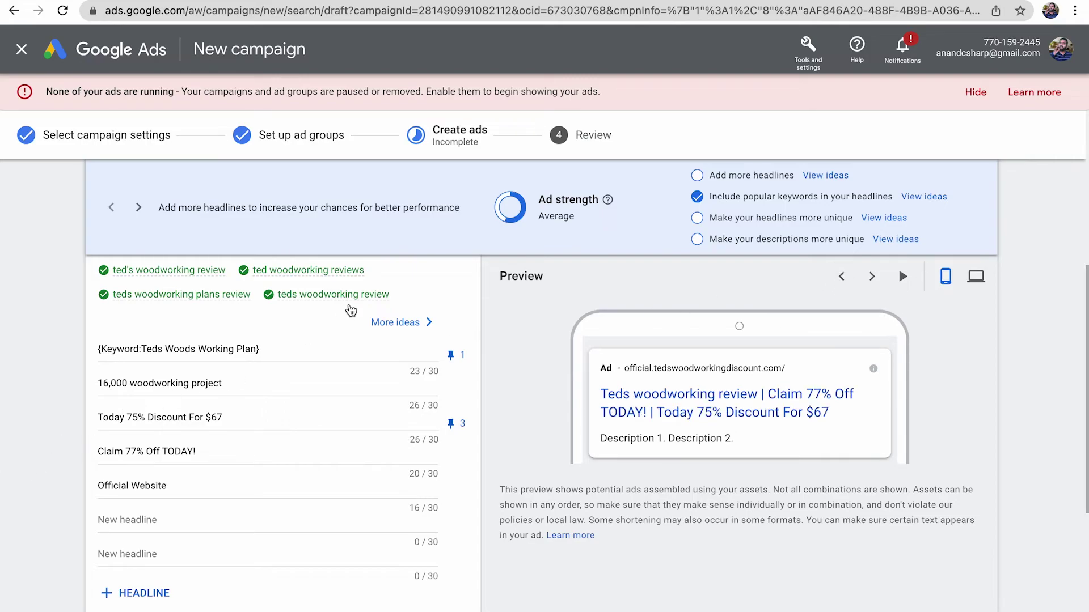
Step: Copy "To help you get started with Teds Woodworking we are offering a HUGE discount of 77% off." from Bing into the first description
scroll(533, 353, down, 1)
scroll(533, 353, down, 3)
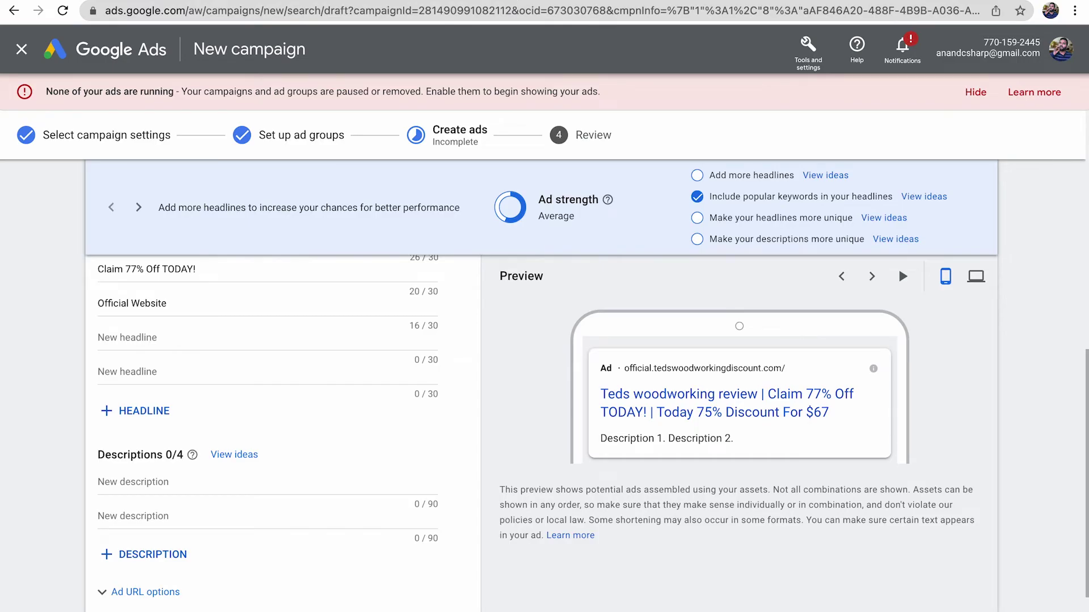
key(ctrl+Tab)
key(ctrl+Tab)
key(ctrl+Tab)
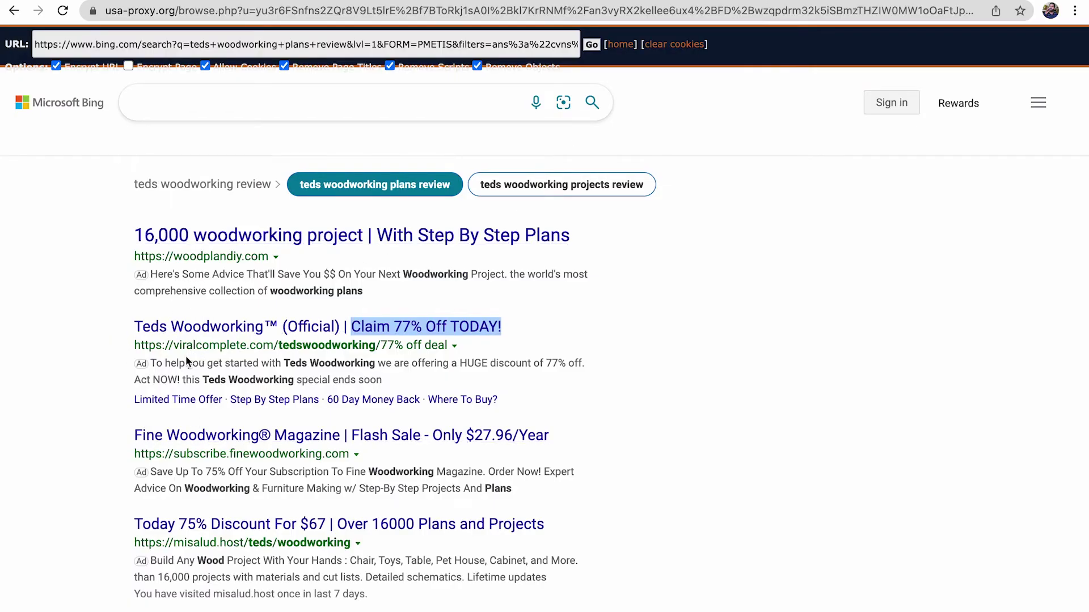
drag(151, 364, 585, 365)
key(ctrl+c)
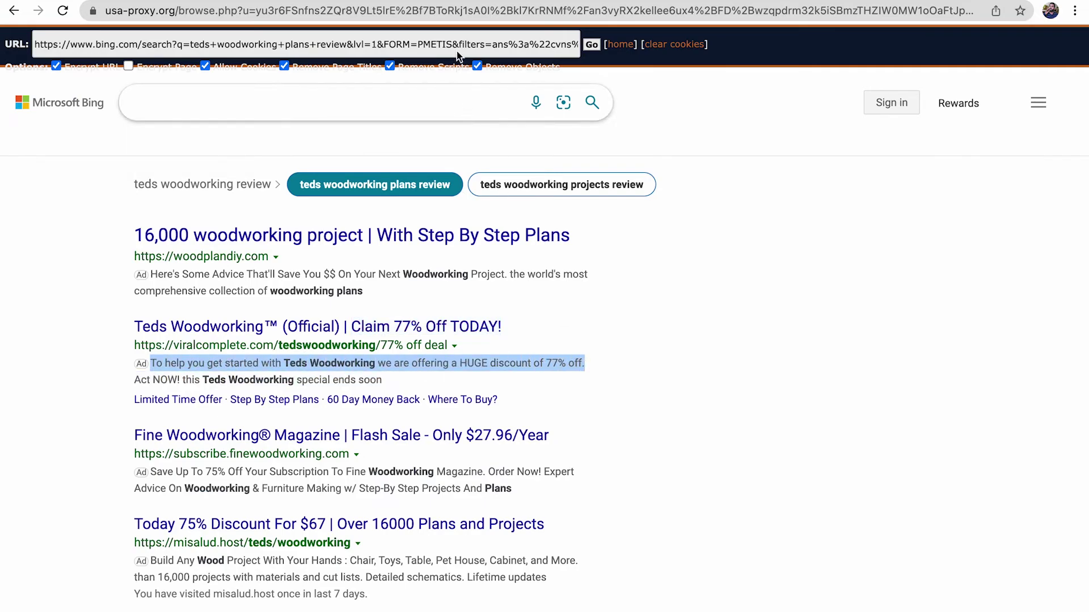
click(457, 0)
click(165, 482)
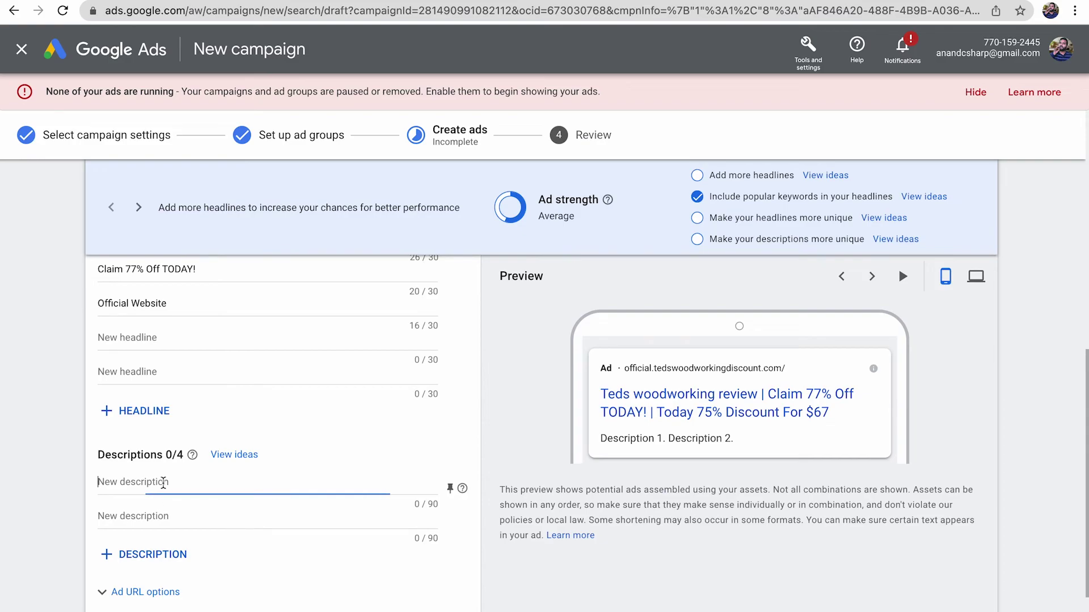
key(ctrl+v)
click(55, 512)
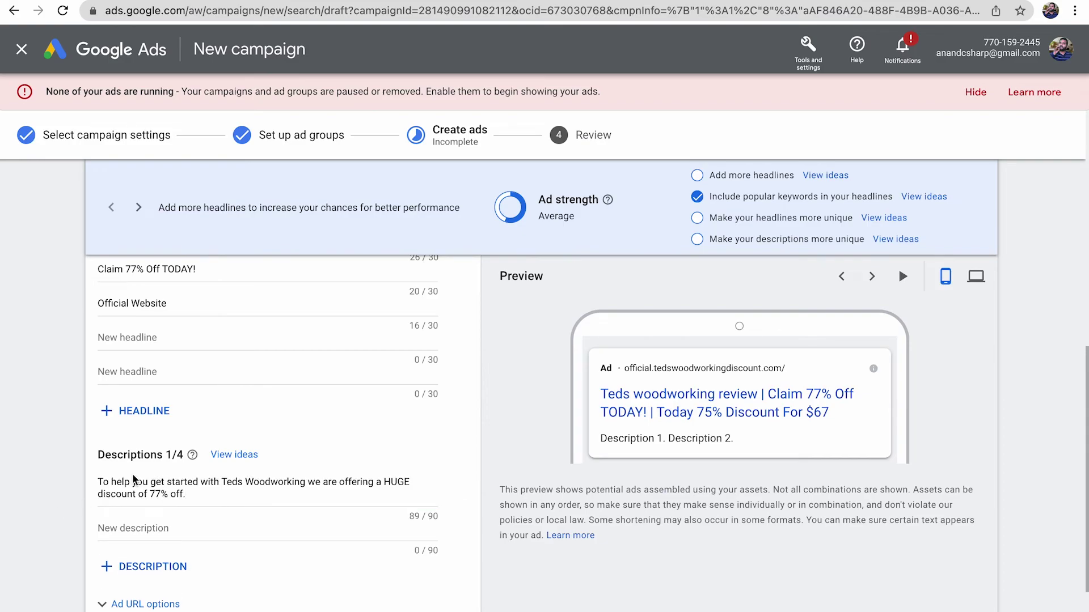
Step: Copy "Act NOW! this Teds Woodworking special ends soon" from the Bing ad into the second description
click(741, 1)
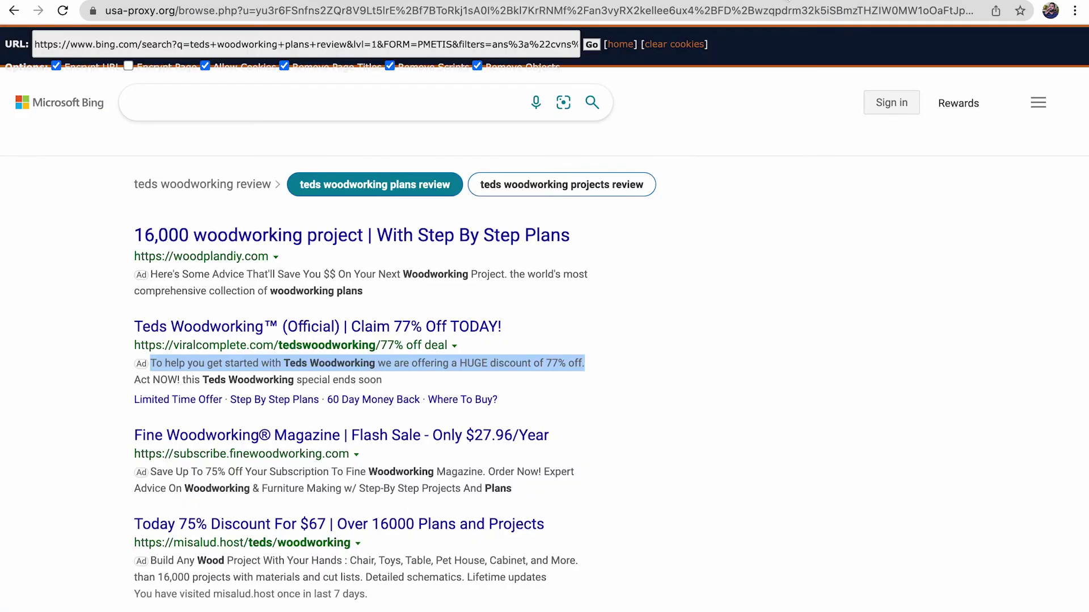
drag(138, 384, 382, 379)
key(ctrl+c)
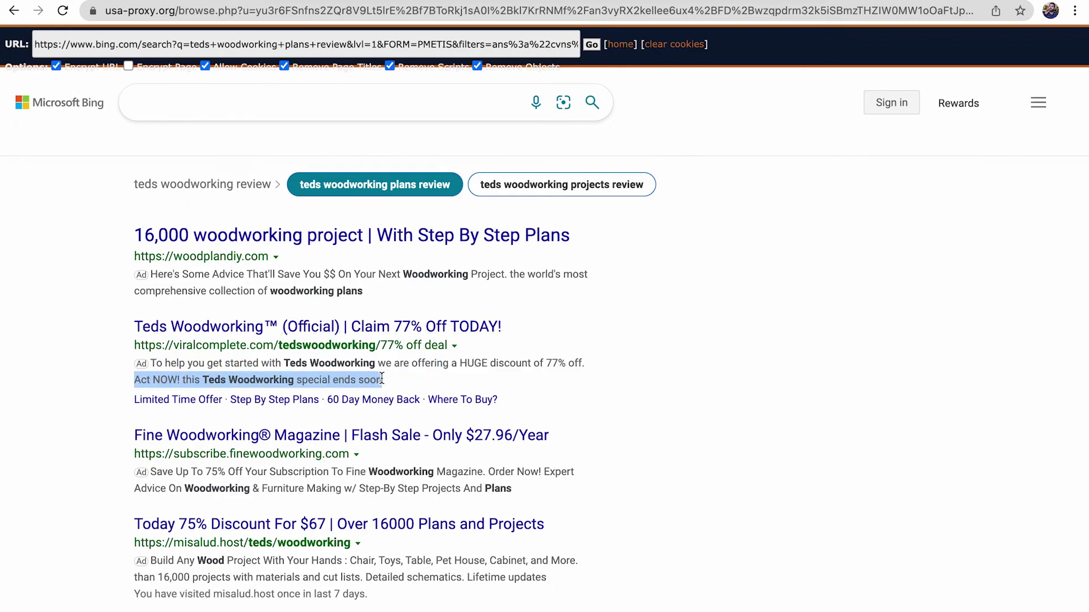
click(549, 0)
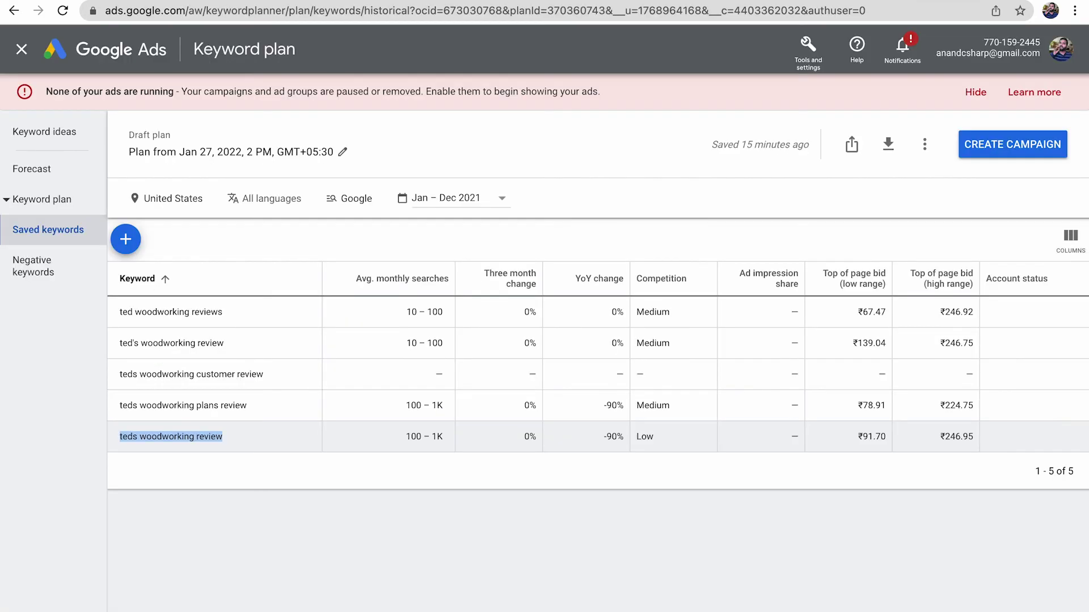
click(414, 1)
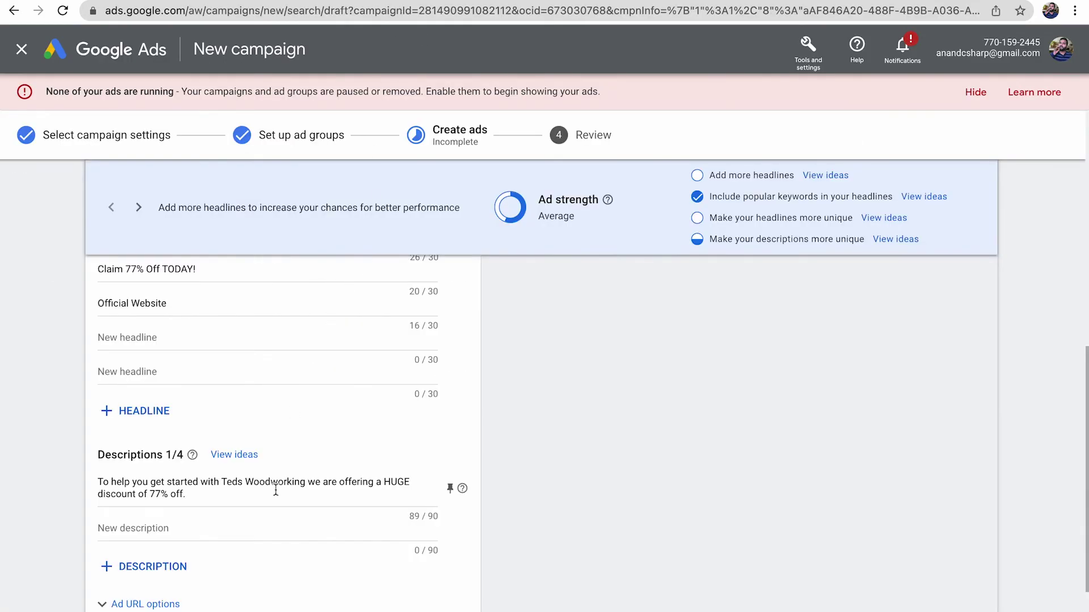
click(200, 521)
key(ctrl+v)
click(69, 537)
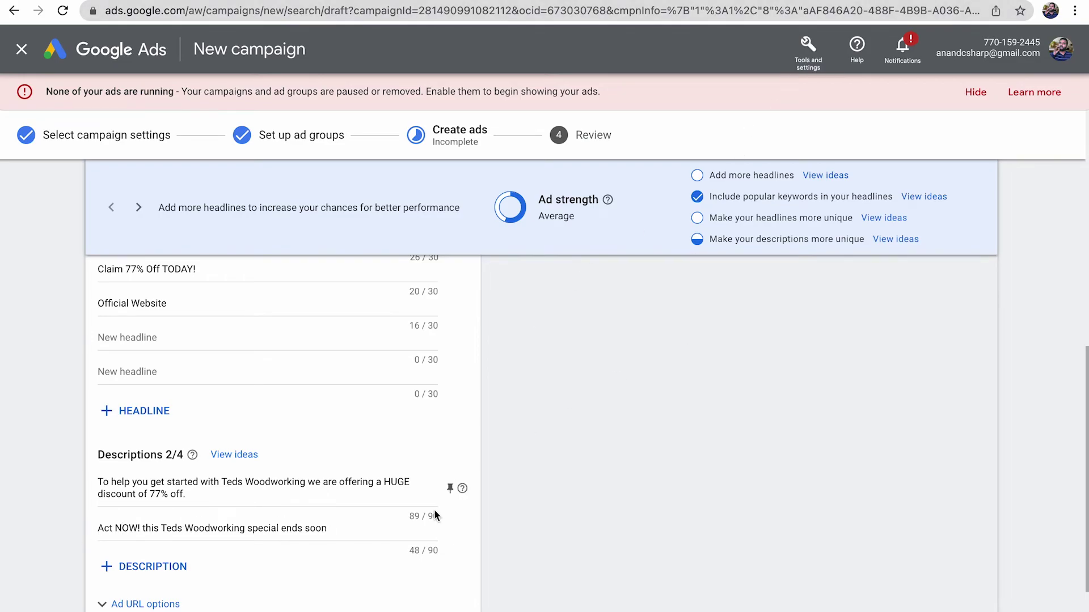
Step: Extend the second description with ", Teds Woodworking Review", reusing the product name from the first description
click(345, 528)
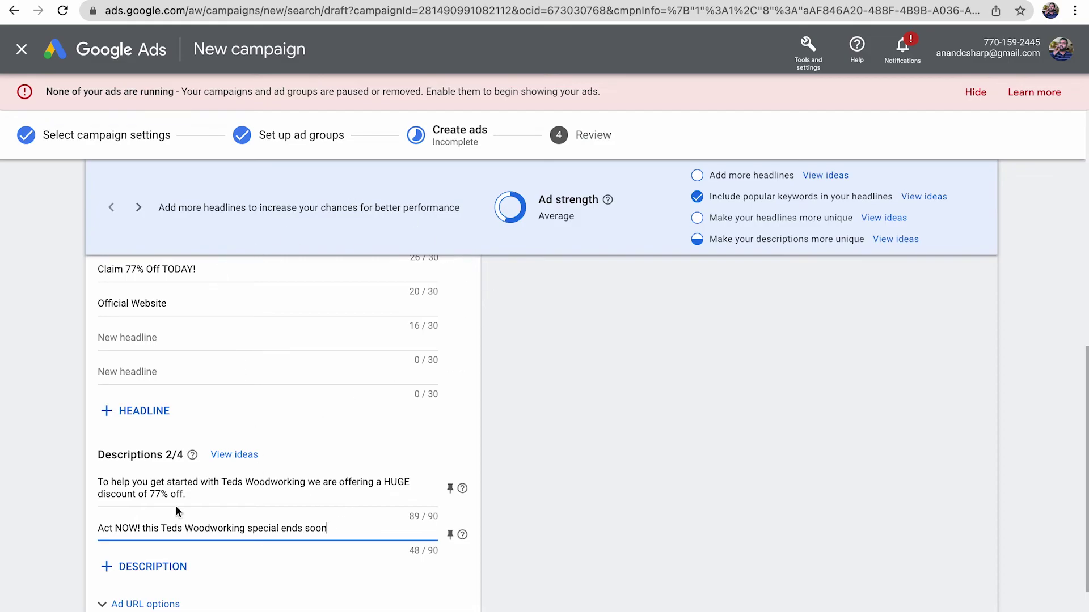
text(|)
text( CO)
text(Customer Review)
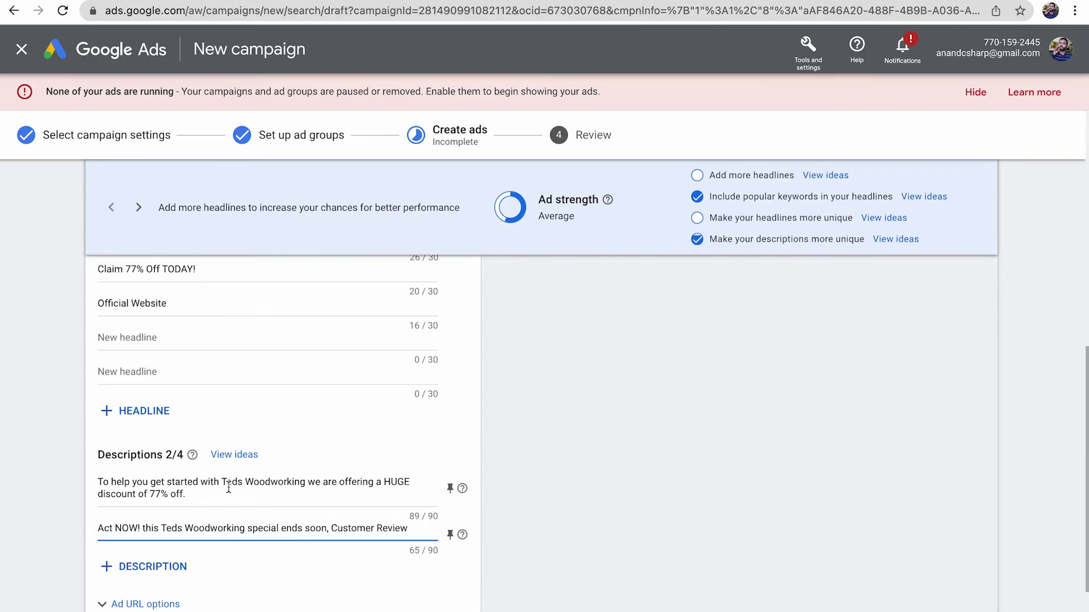
drag(222, 483, 308, 483)
key(ctrl+c)
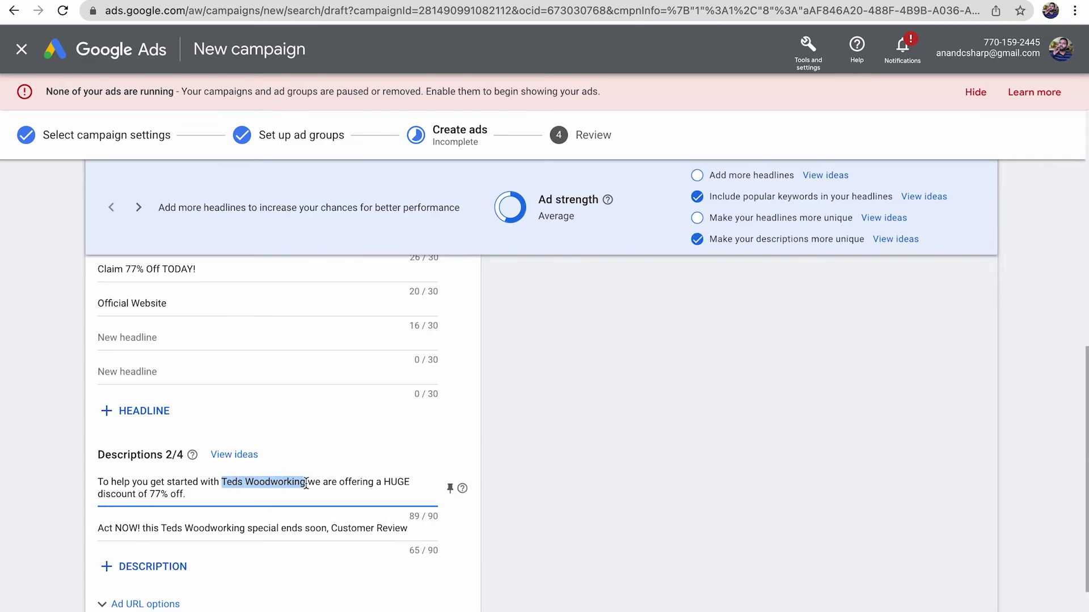
double_click(346, 527)
key(ctrl+v)
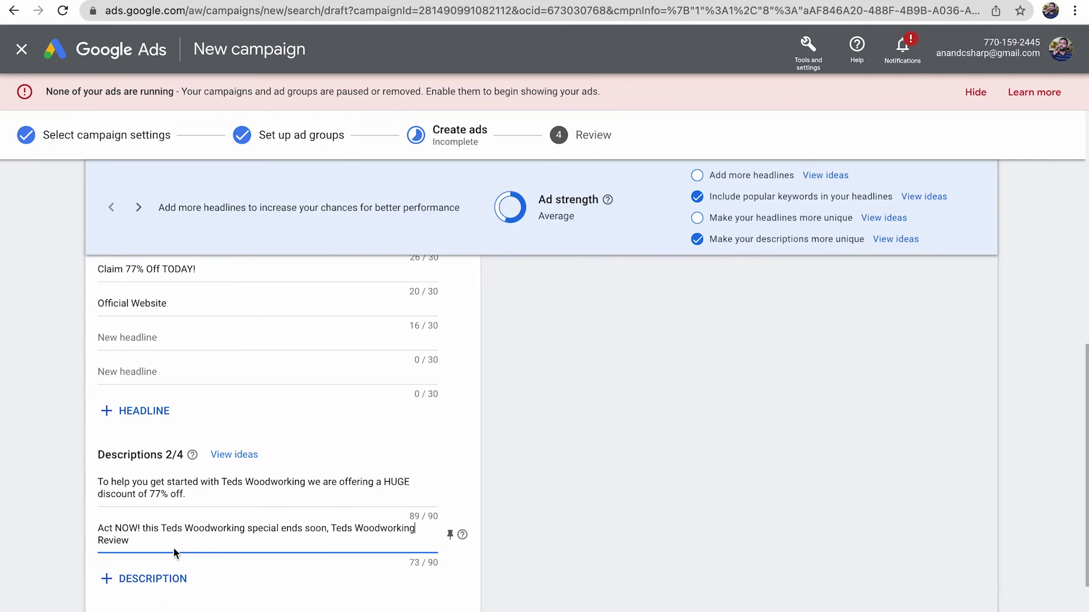
click(62, 551)
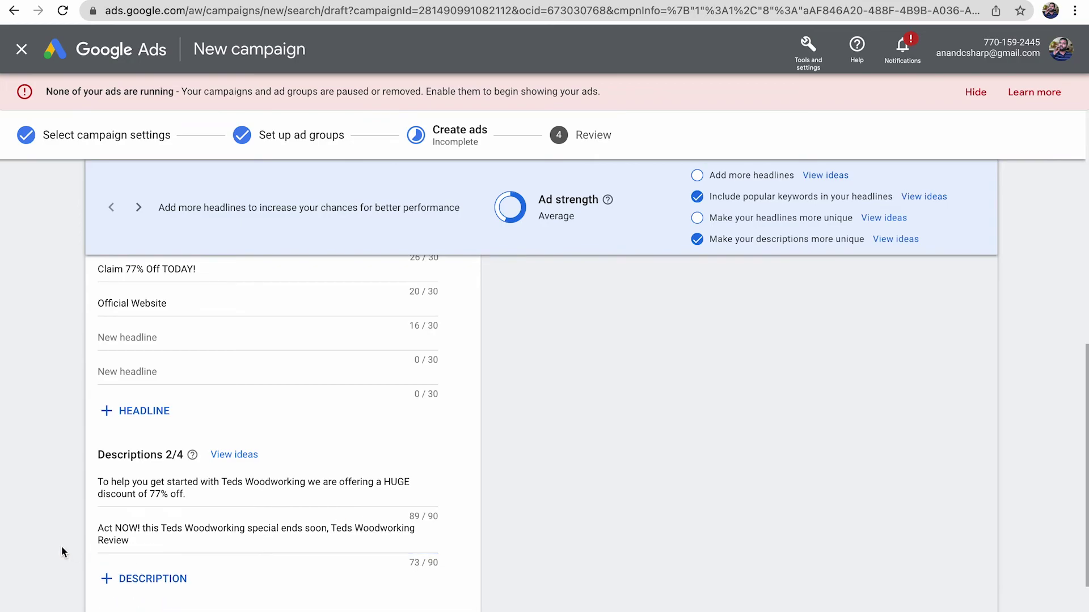
Step: Look over the ad URL options, and save the ad to continue to the campaign review
scroll(62, 547, down, 3)
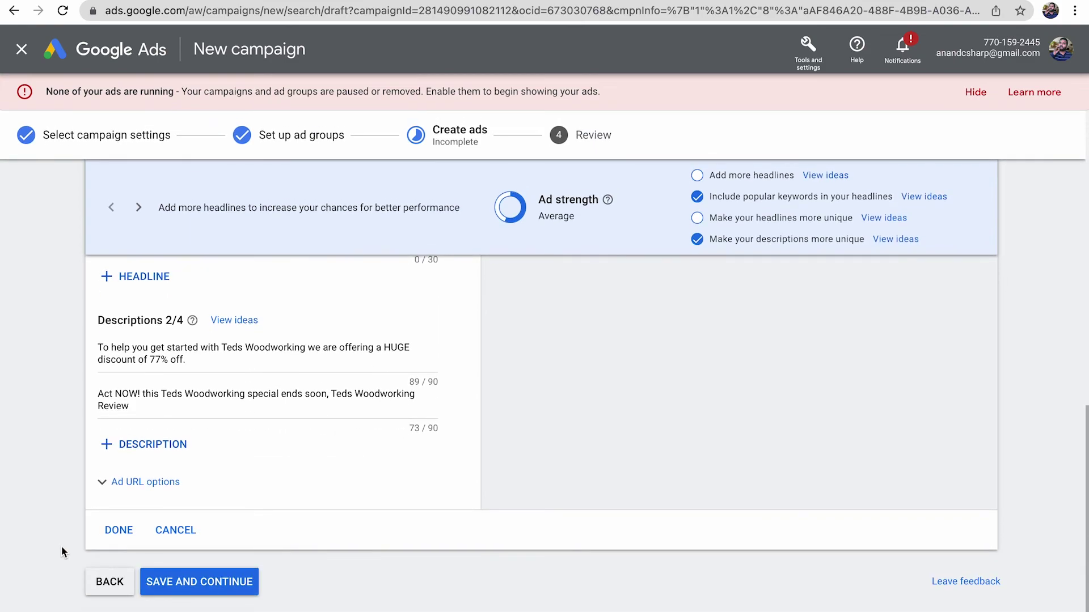
click(102, 482)
click(102, 482)
click(197, 588)
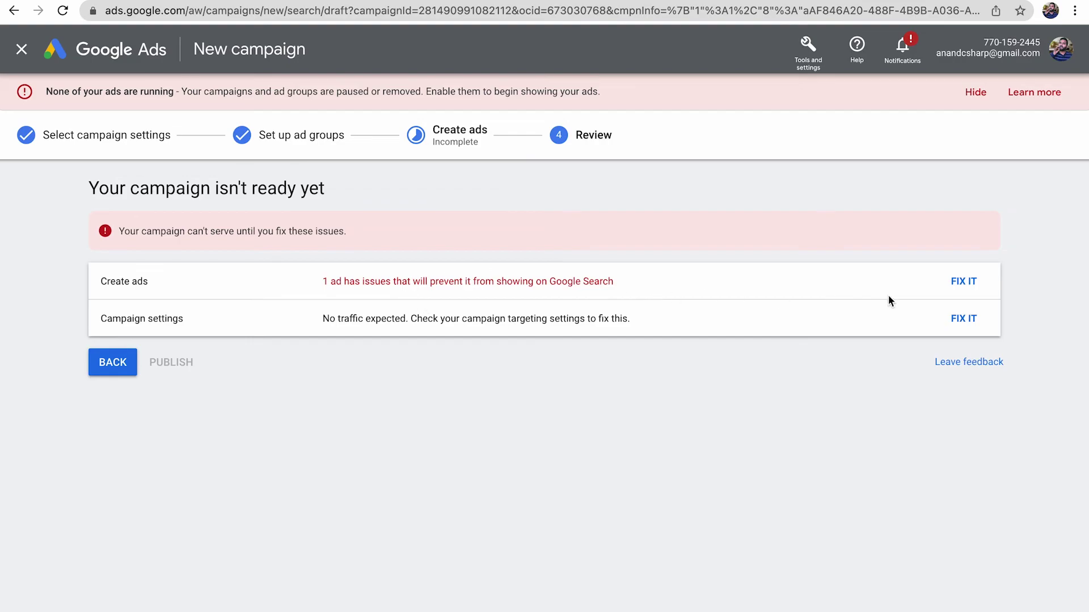
Step: Open the ad's reported issues for fixing and change the display path to lowercase "discount" and "offer"
click(967, 282)
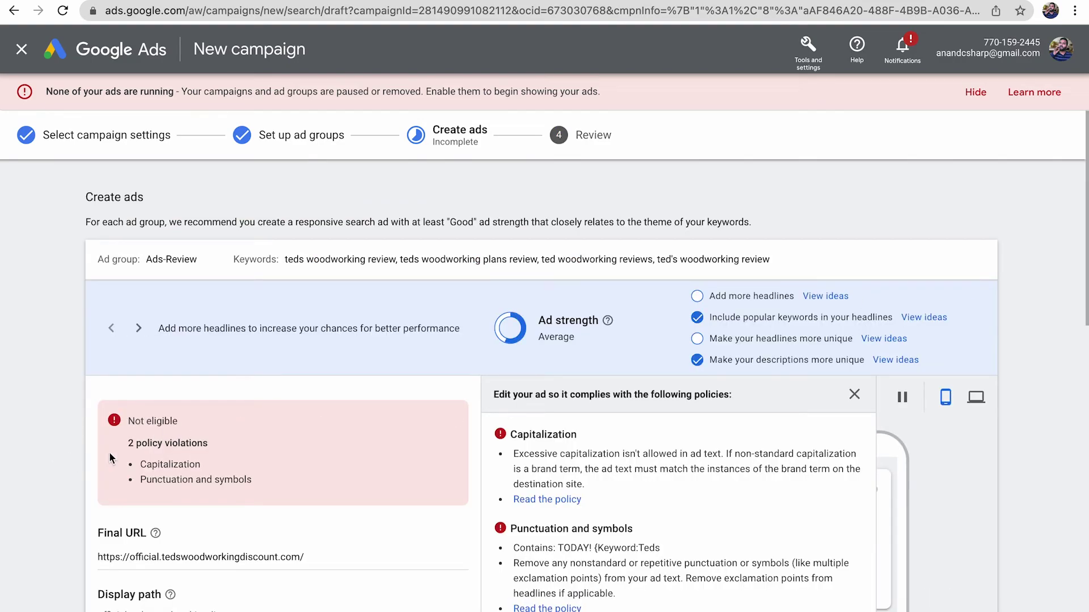
scroll(335, 482, down, 5)
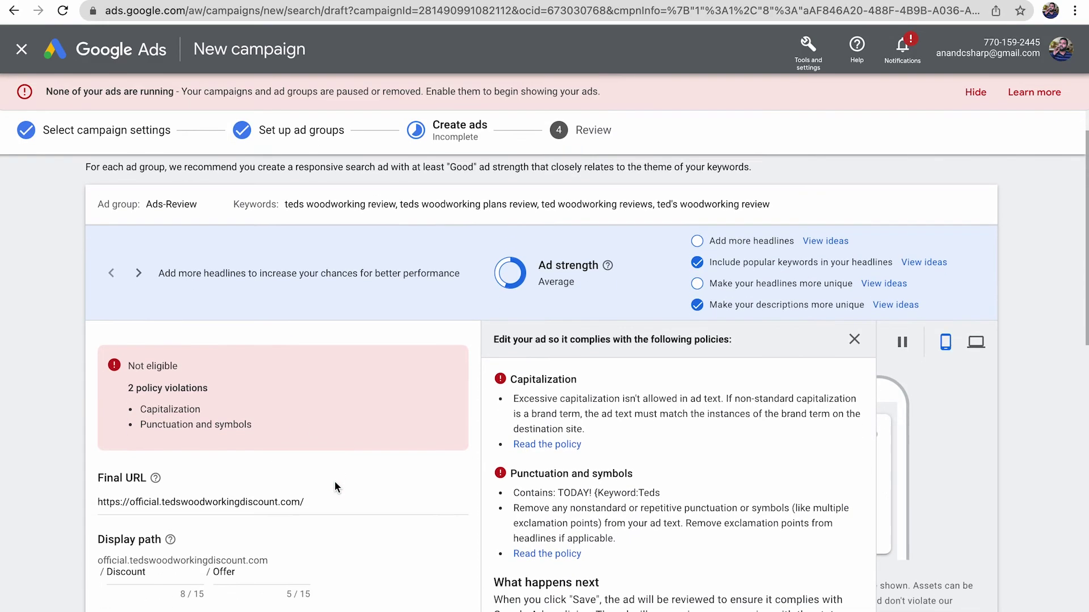
click(111, 383)
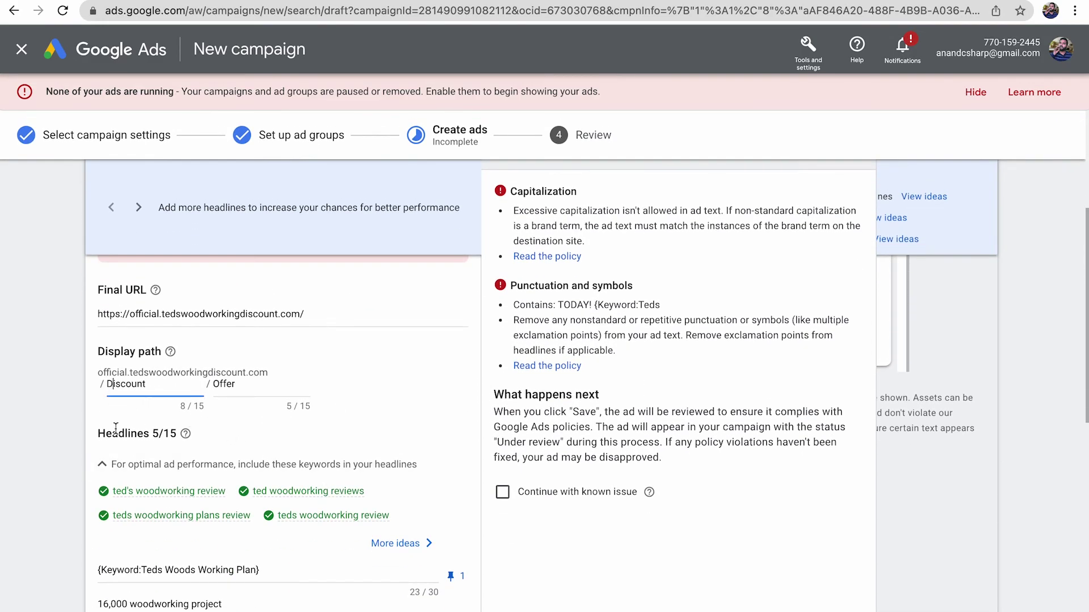
key(BackSpace)
text(d)
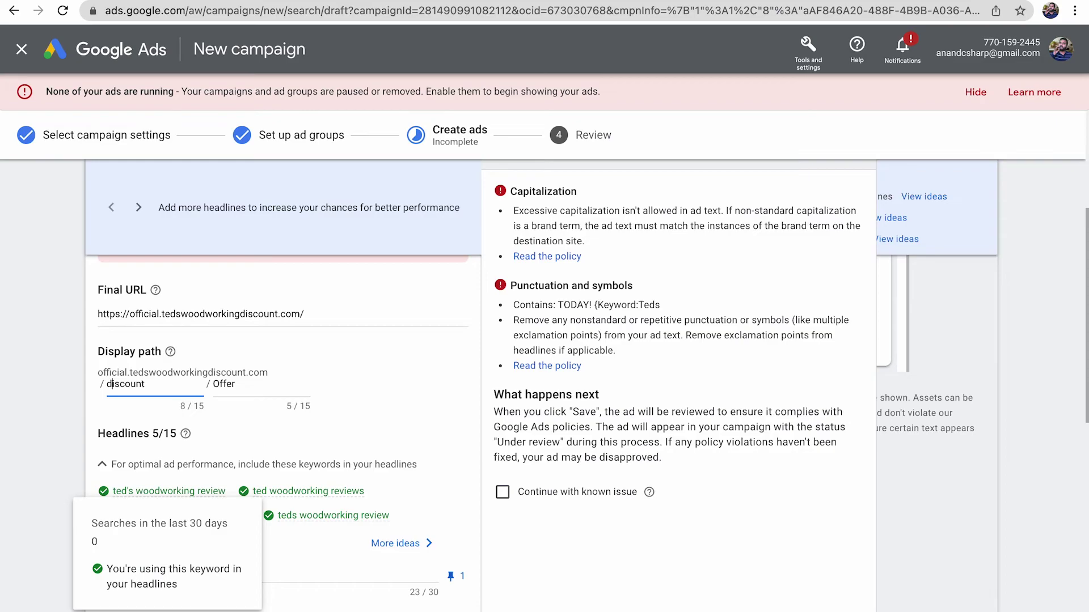
drag(220, 384, 211, 384)
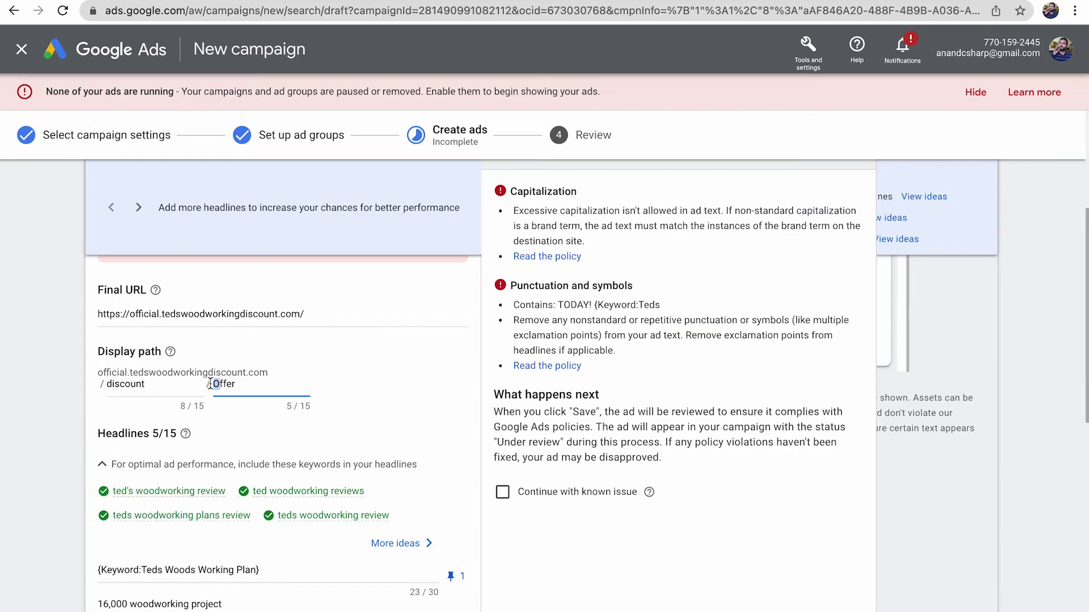
text(o)
click(24, 415)
scroll(23, 414, down, 1)
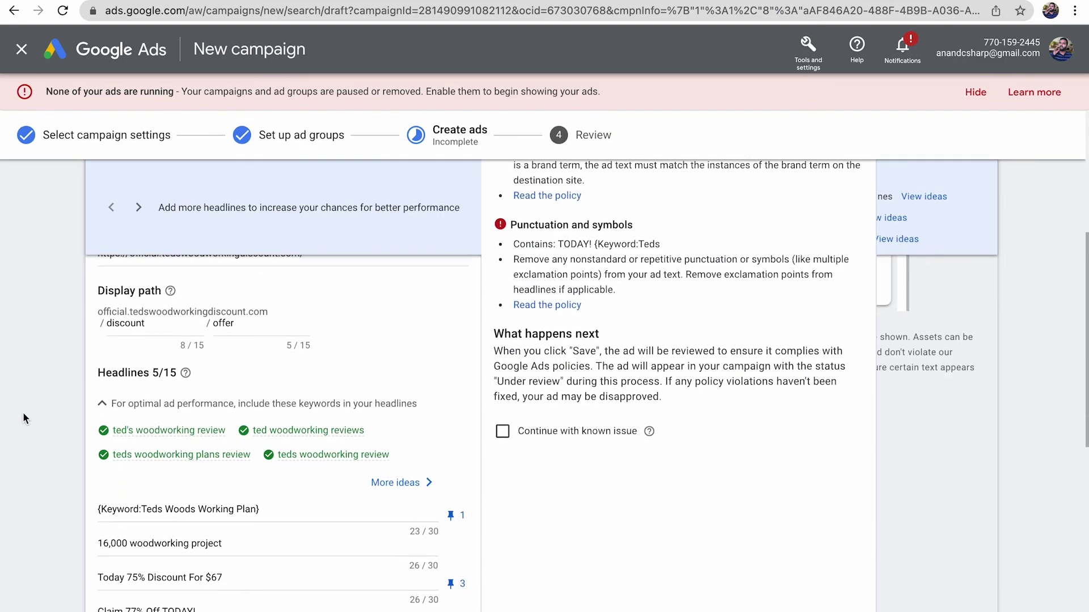
Step: Change "TODAY" to "Today" in the fourth headline and save the ad again
scroll(24, 413, down, 3)
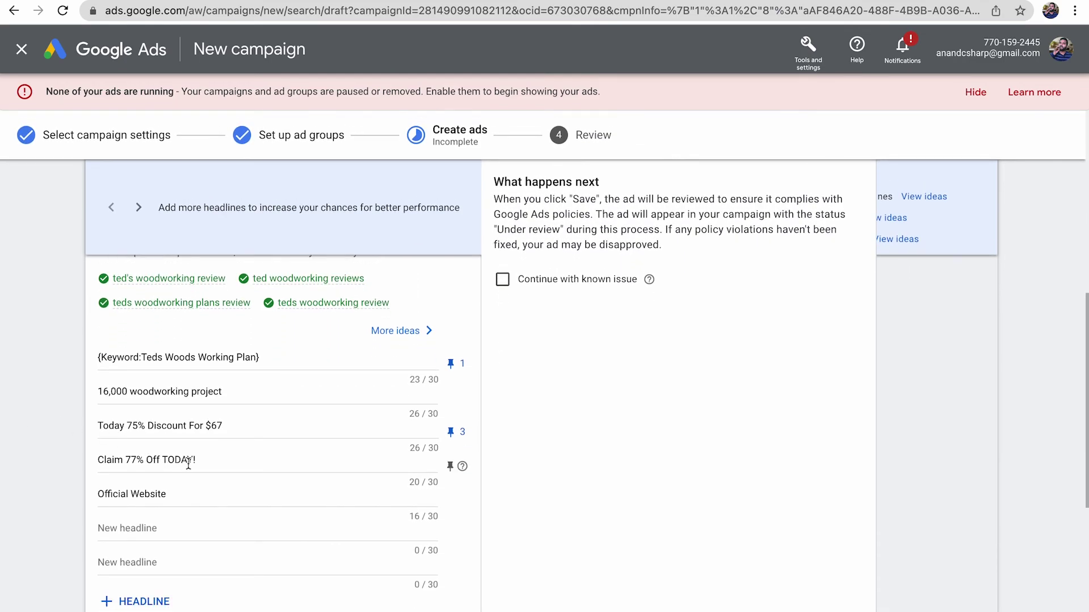
click(161, 462)
drag(168, 462, 184, 462)
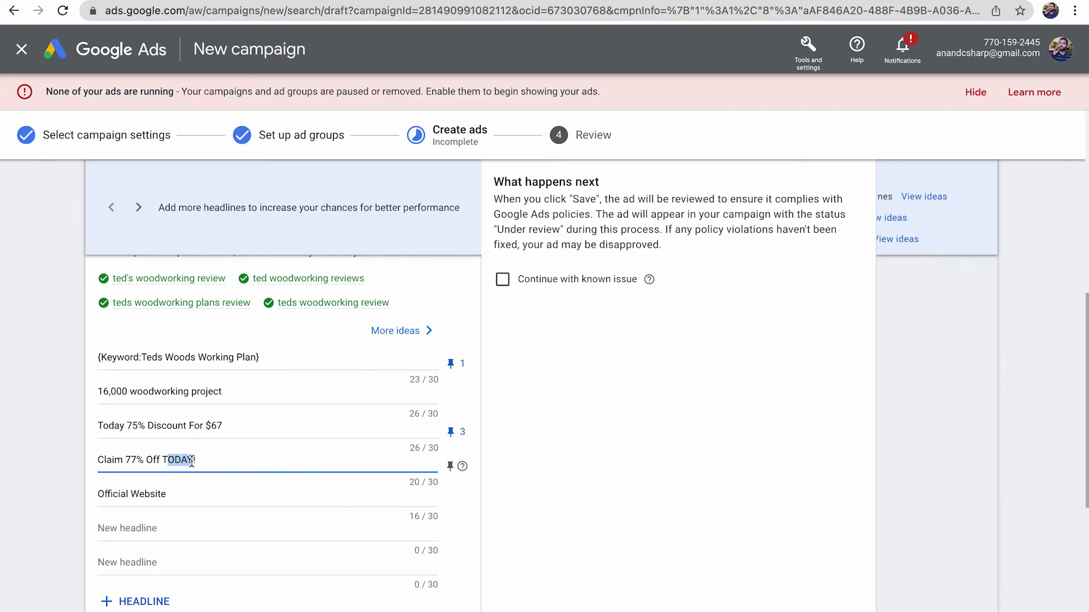
text(day)
text(o)
click(54, 459)
scroll(625, 325, down, 5)
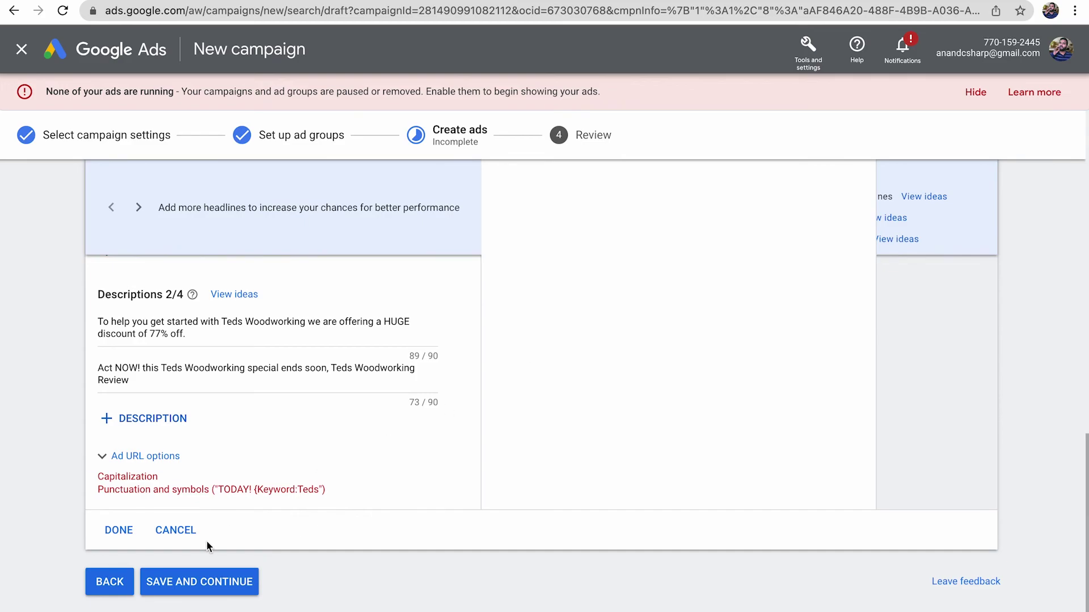
click(186, 587)
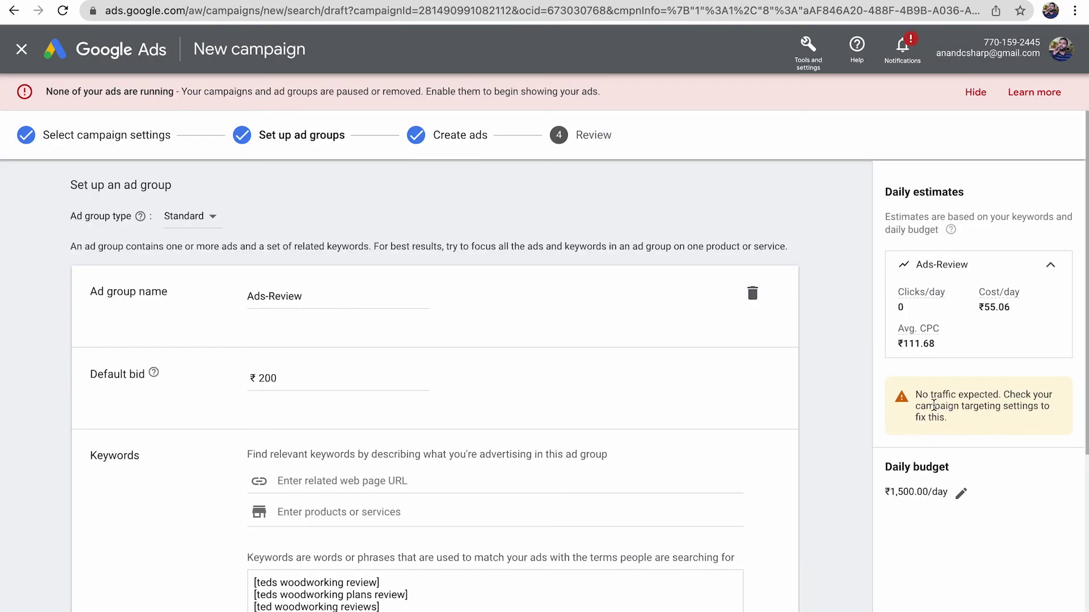
Step: Check the daily estimates and keyword list of the Ads-Review ad group, and continue to the ads step
drag(917, 396, 947, 420)
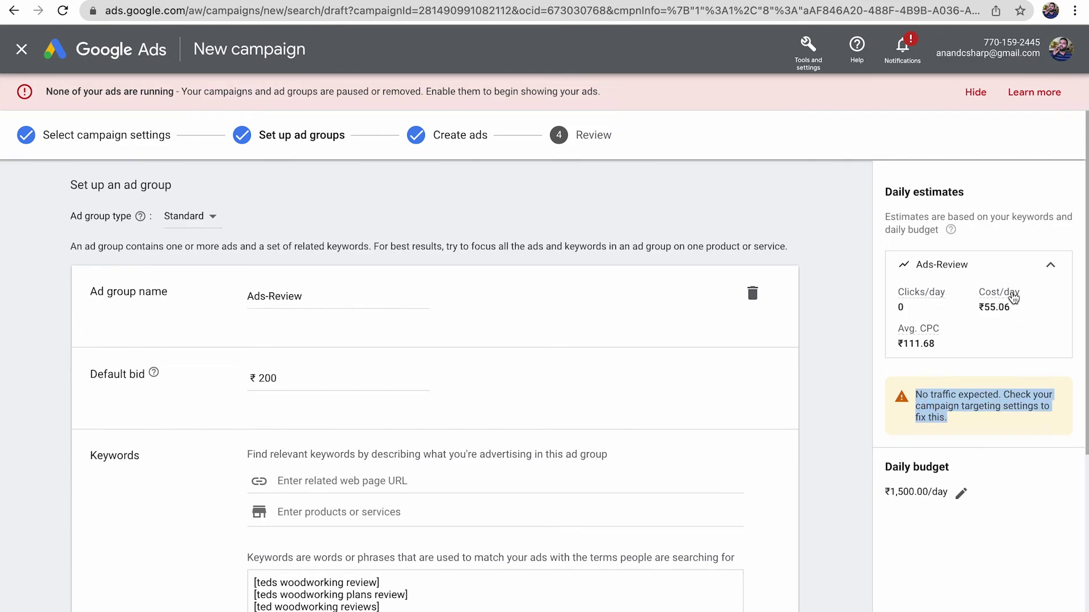
mouse_move(998, 299)
click(868, 465)
scroll(867, 465, down, 1)
scroll(867, 465, down, 5)
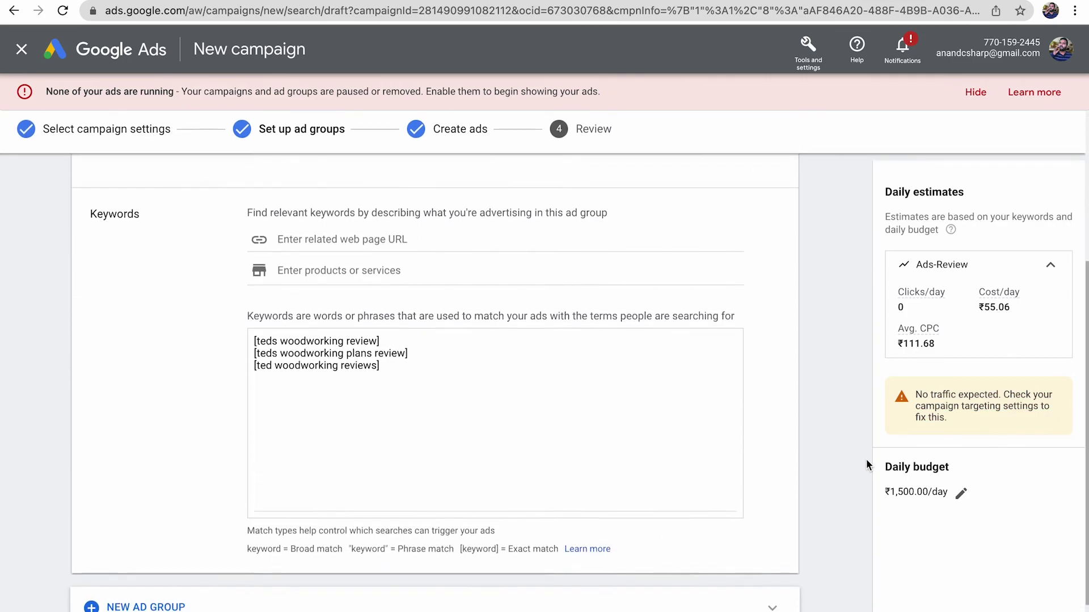
click(184, 600)
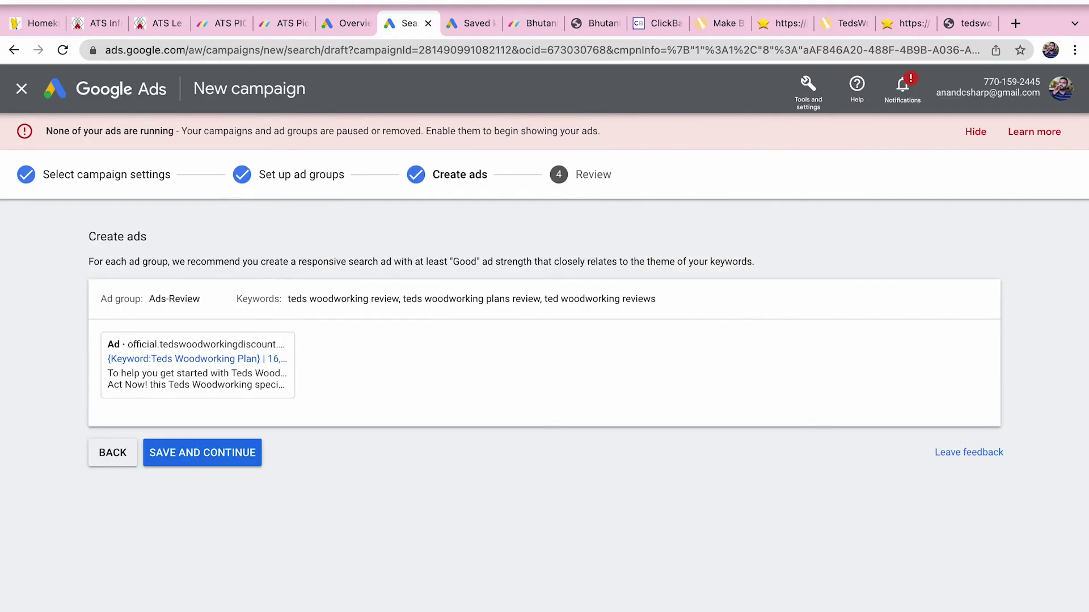
Step: Save the responsive search ad and publish the Teds campaign despite the open campaign settings issue
mouse_move(366, 280)
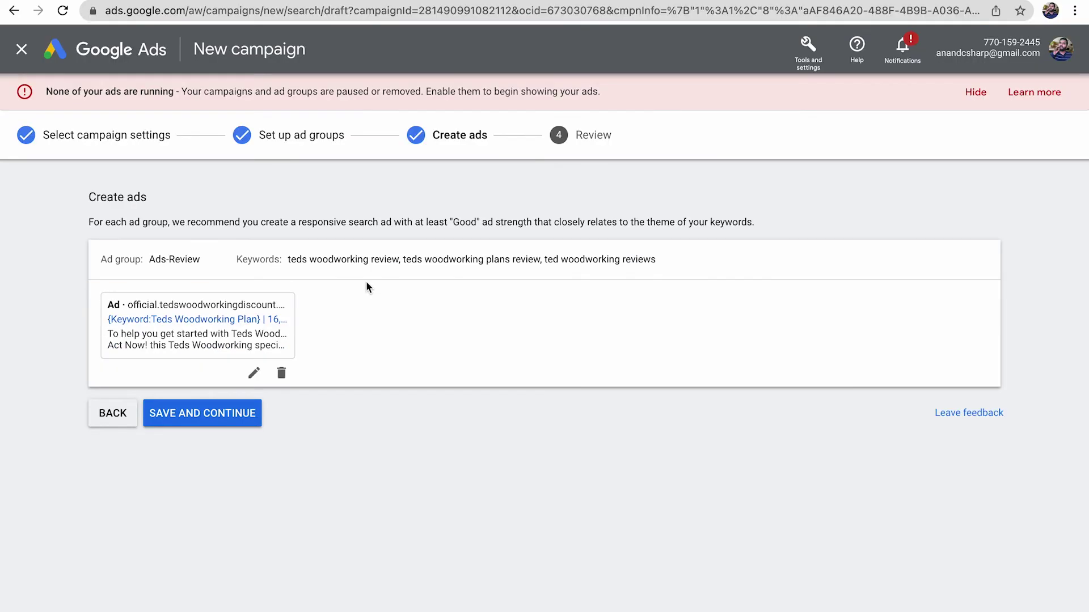
click(218, 411)
click(175, 324)
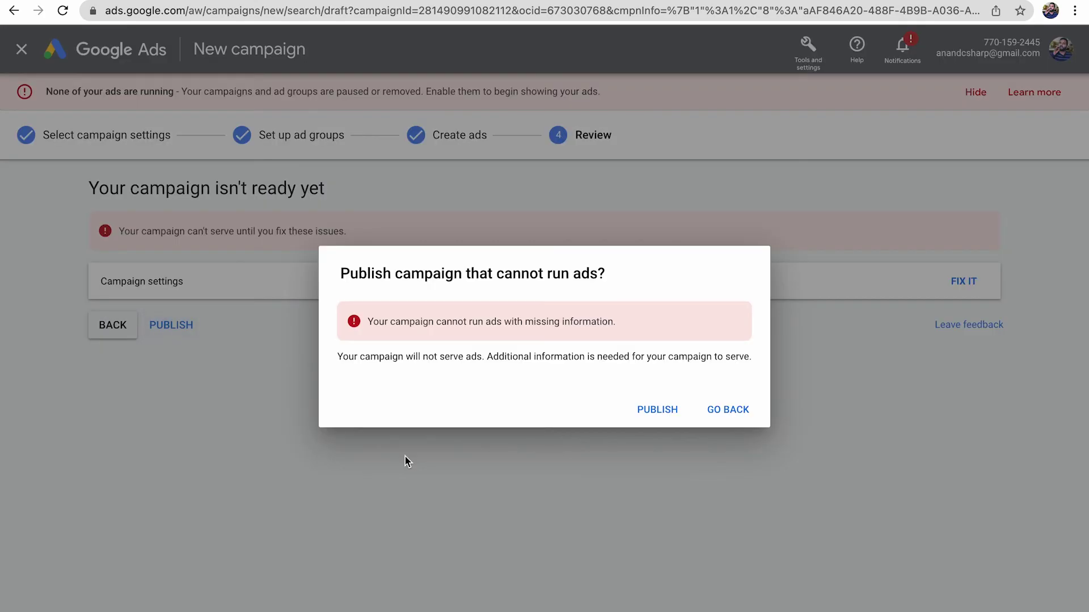
click(686, 419)
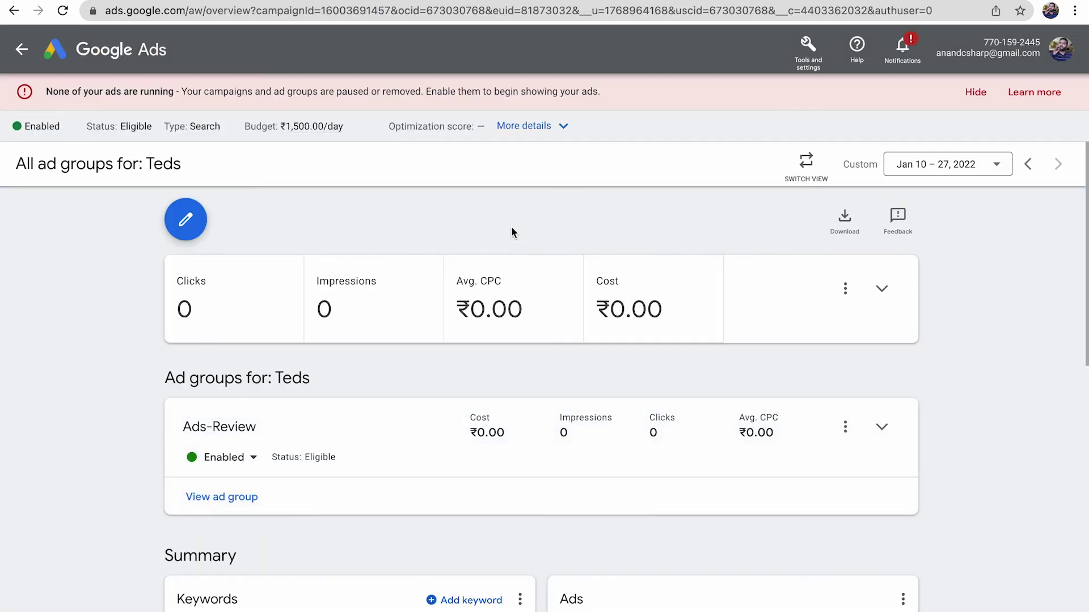
Step: Examine the published Teds campaign's ad group, keywords and ad status in its overview
scroll(97, 431, down, 1)
scroll(97, 431, down, 5)
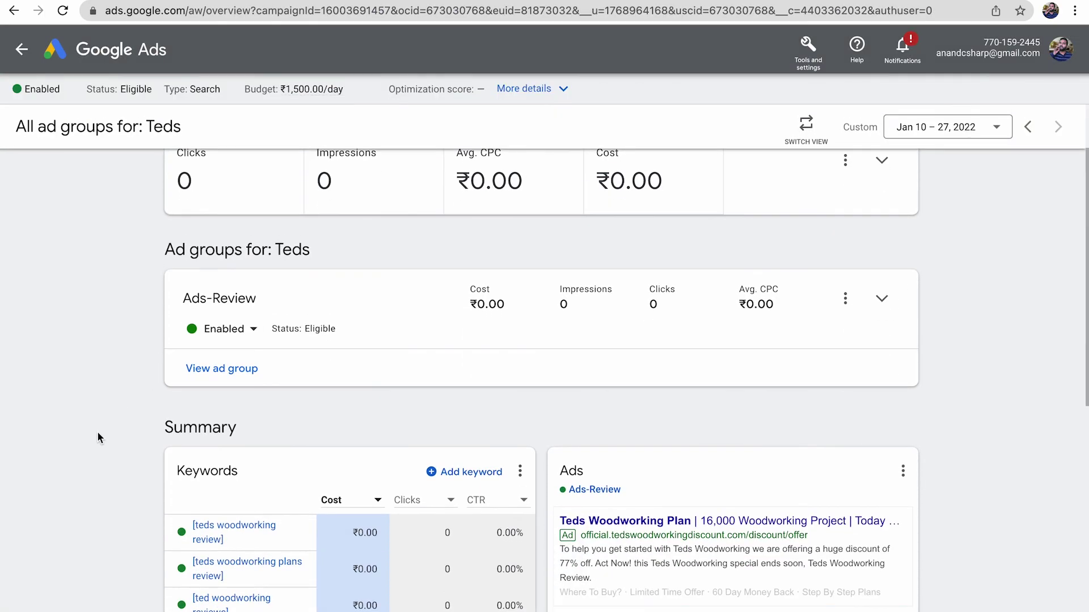
mouse_move(690, 418)
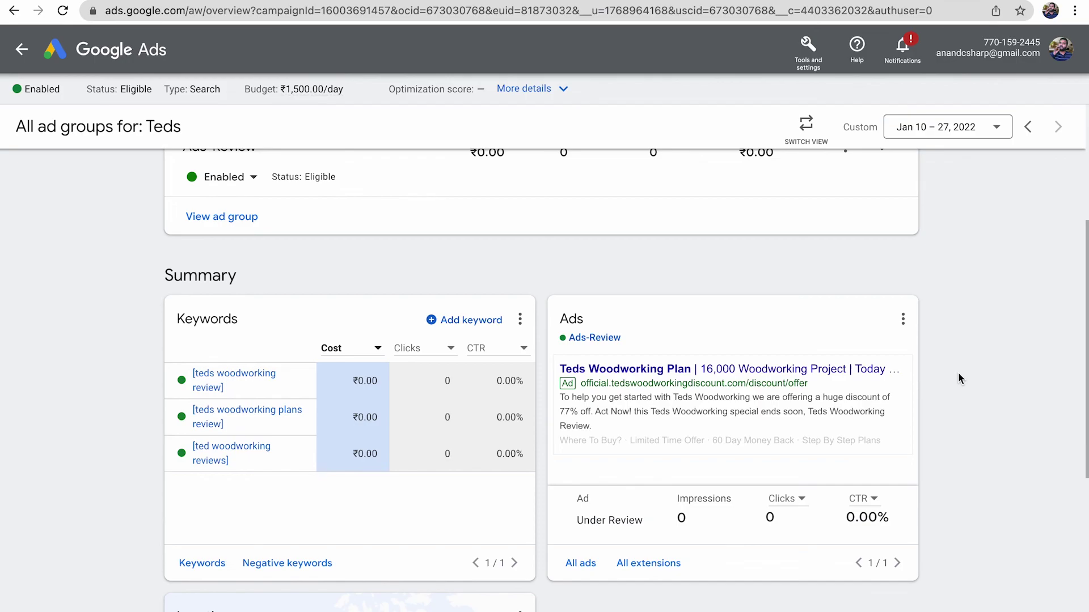
scroll(959, 376, up, 5)
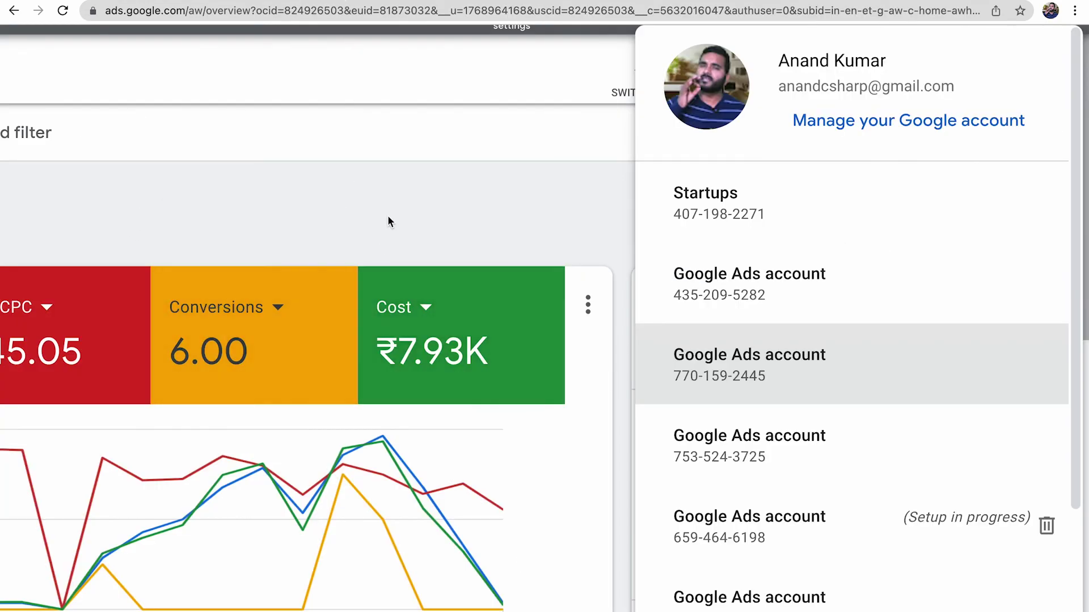
Step: Close the account list and examine the other account's clicks, average CPC, conversions and cost on its overview
click(482, 156)
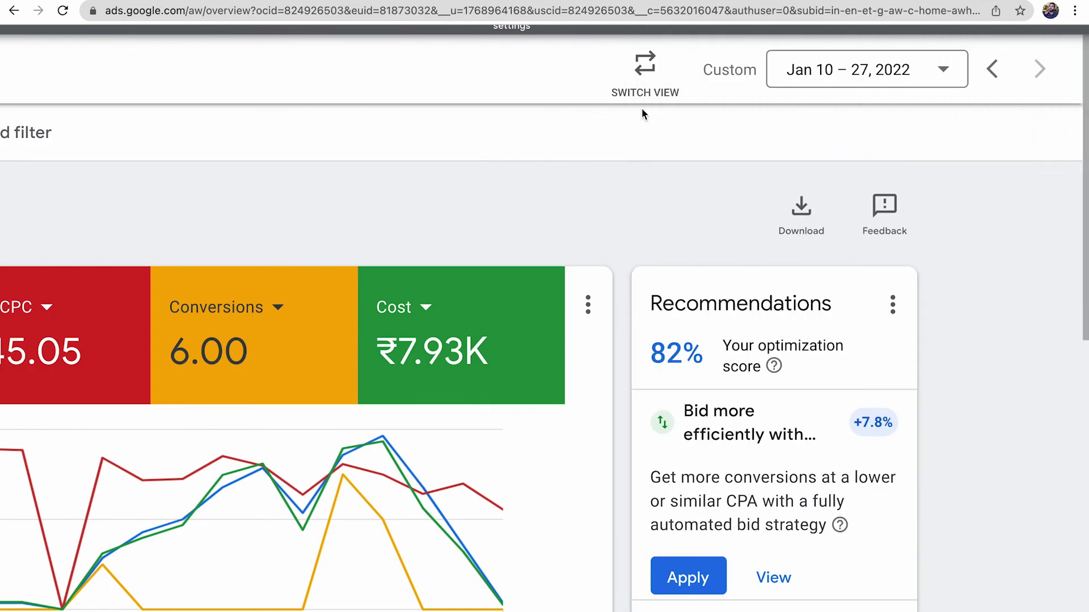
scroll(486, 177, left, 10)
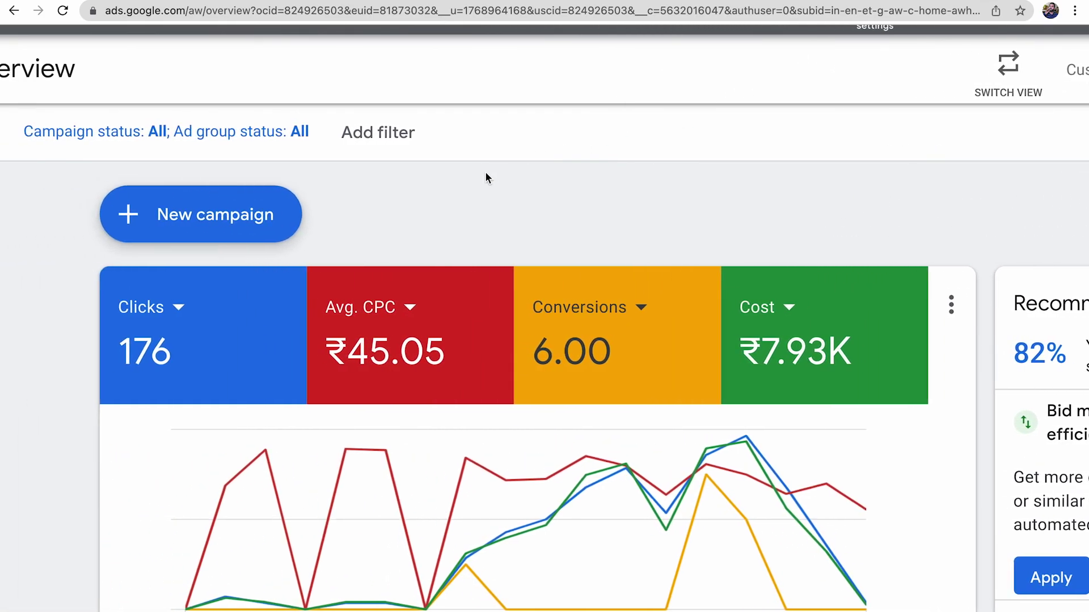
scroll(486, 177, right, 1)
scroll(486, 177, left, 1)
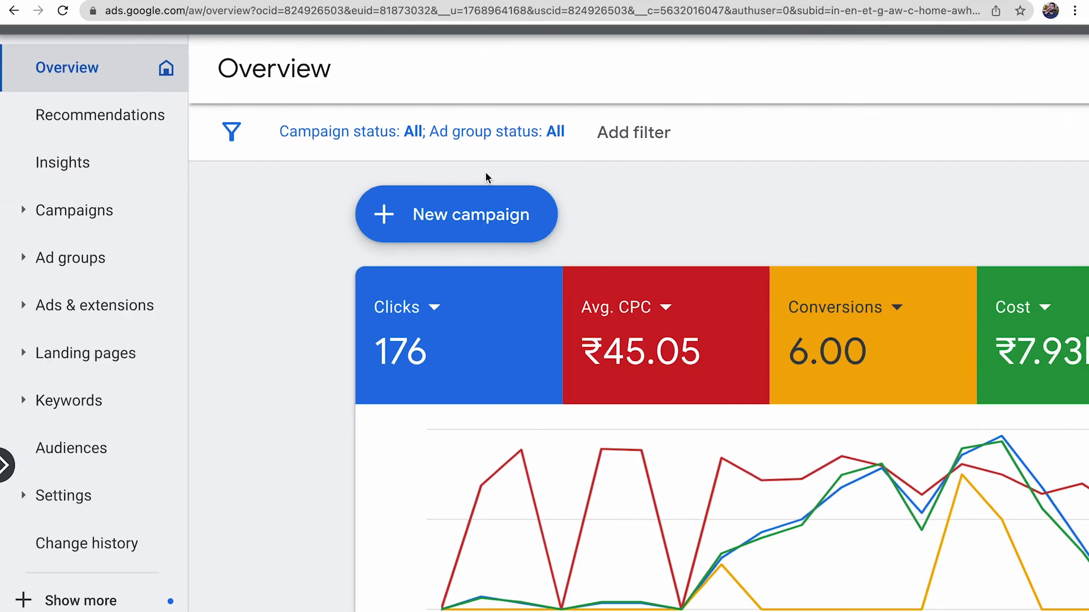